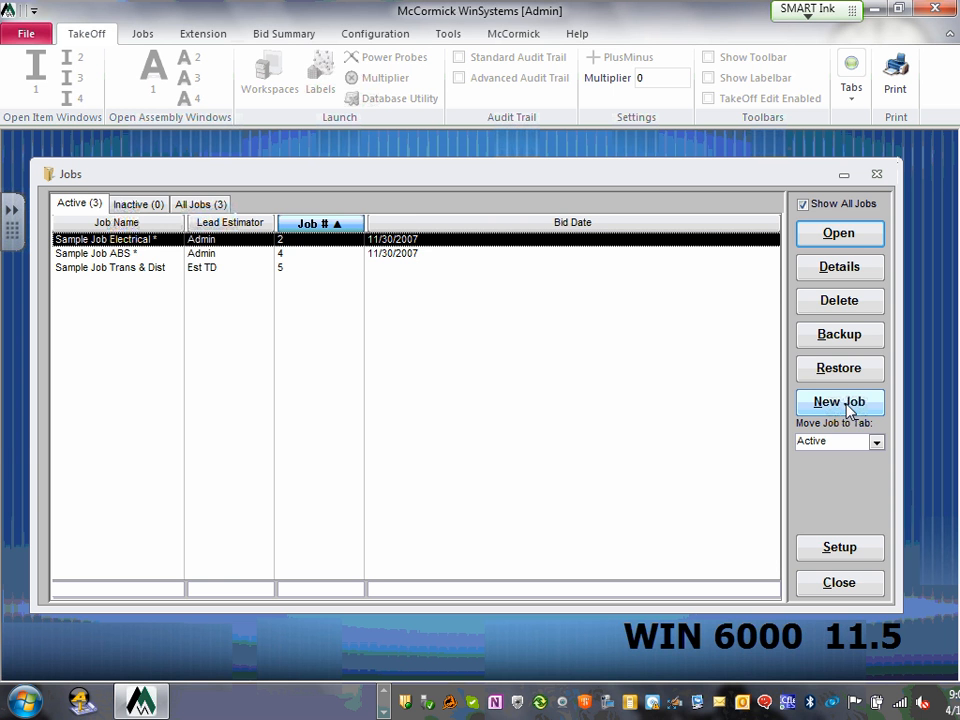
# - Create a new job, Untitled-6, from the Jobs window
pyautogui.click(845, 405)
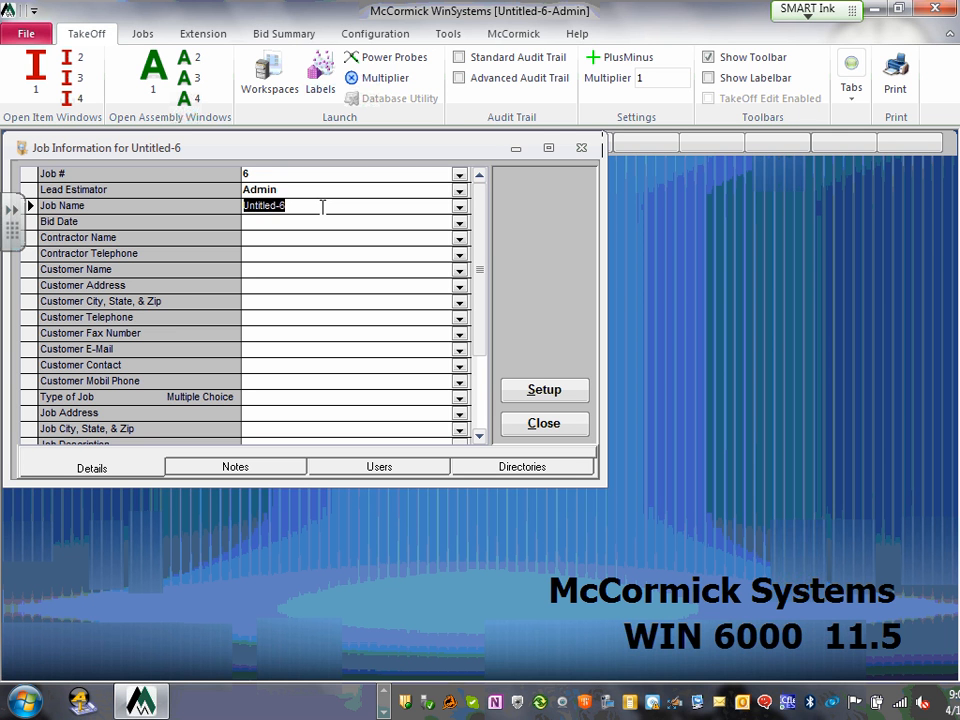
# - Name the job 'Commercial Project' and set its bid date to 8/16/2014
pyautogui.write('Co')
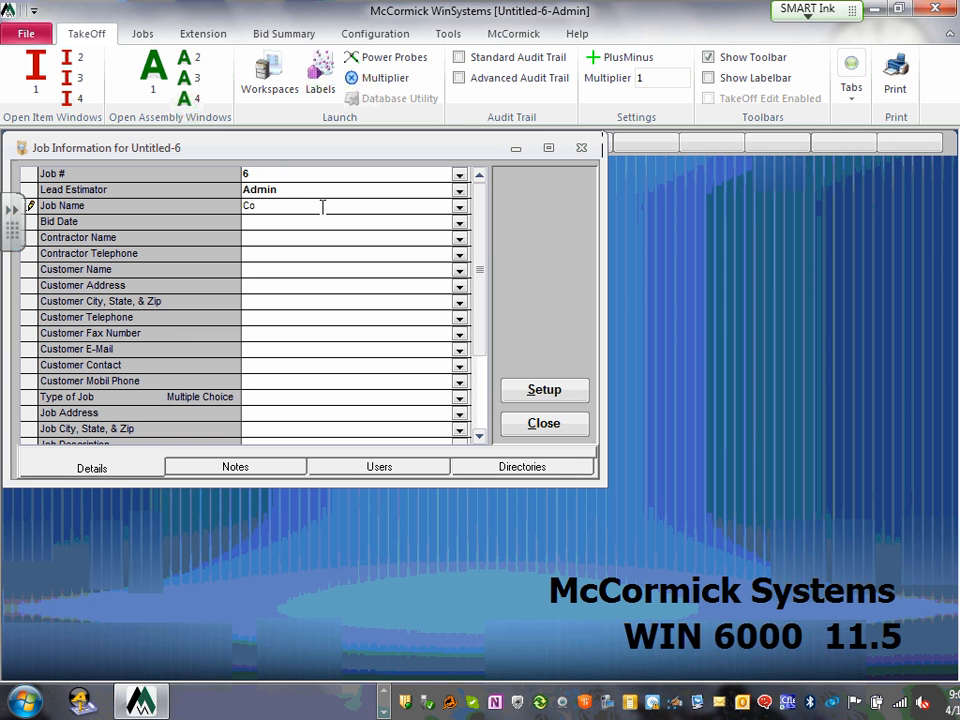
pyautogui.press('BackSpace')
pyautogui.press('BackSpace')
pyautogui.write('Commercial Project')
pyautogui.click(292, 223)
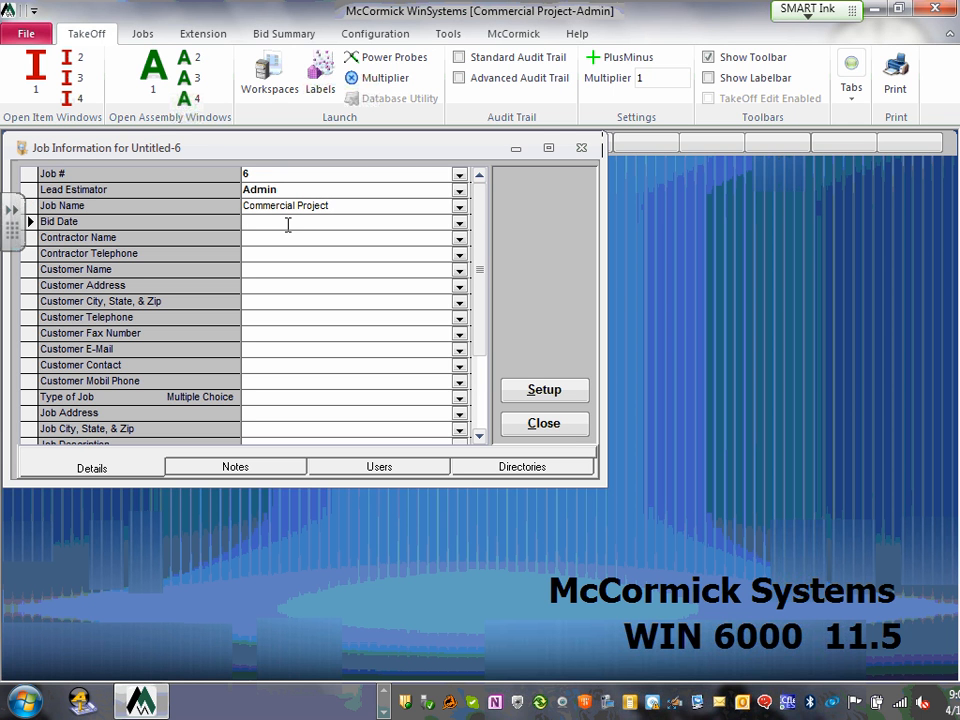
pyautogui.write('08-')
pyautogui.write('16-2014')
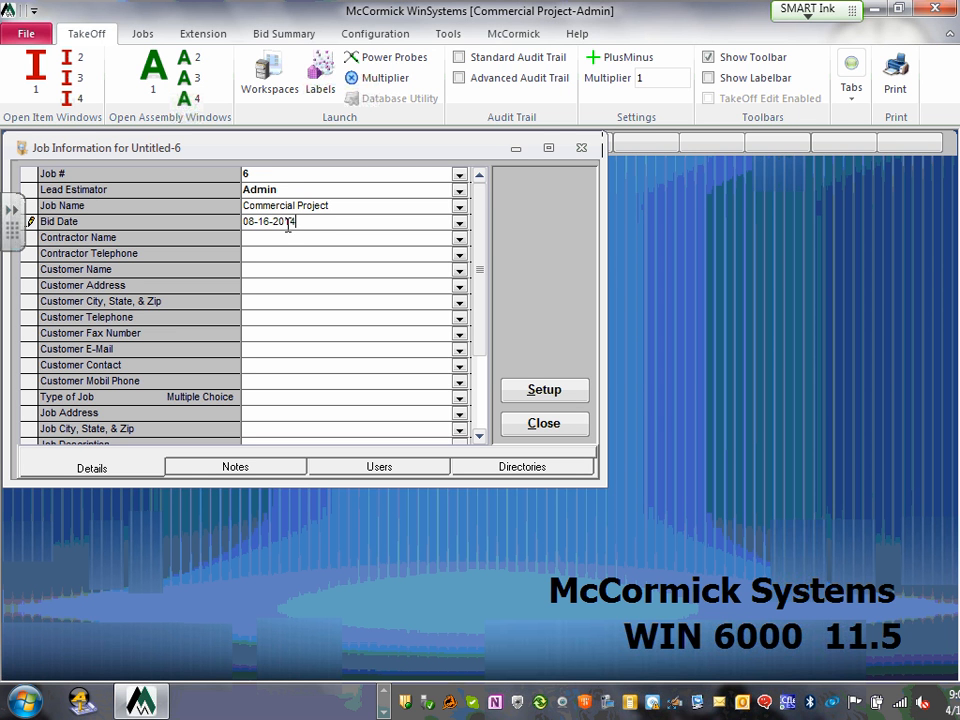
pyautogui.click(285, 240)
pyautogui.click(457, 221)
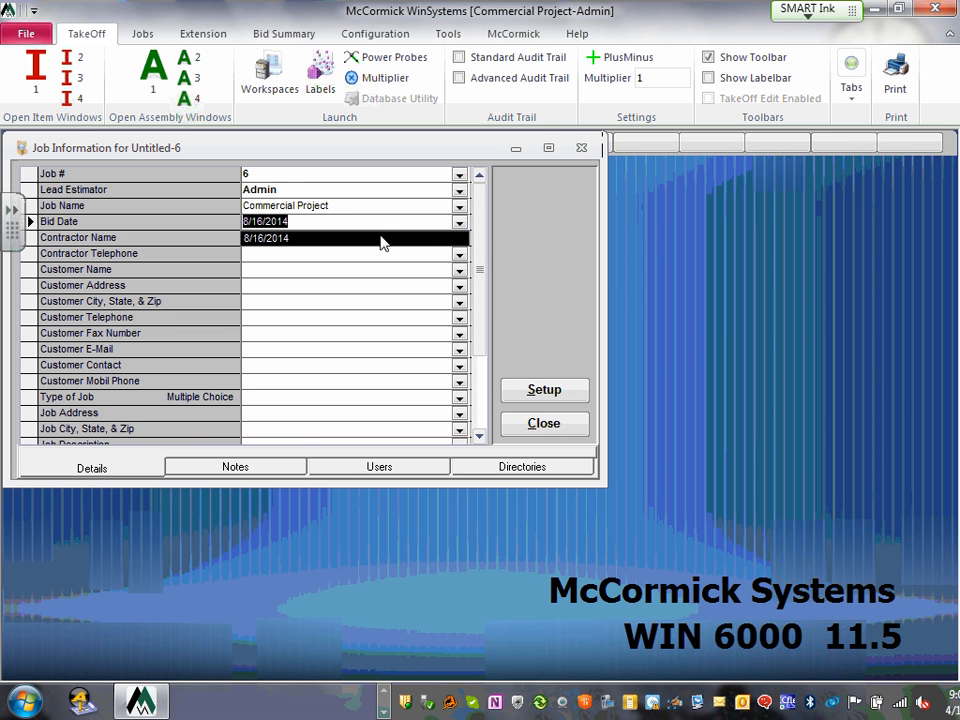
pyautogui.click(365, 241)
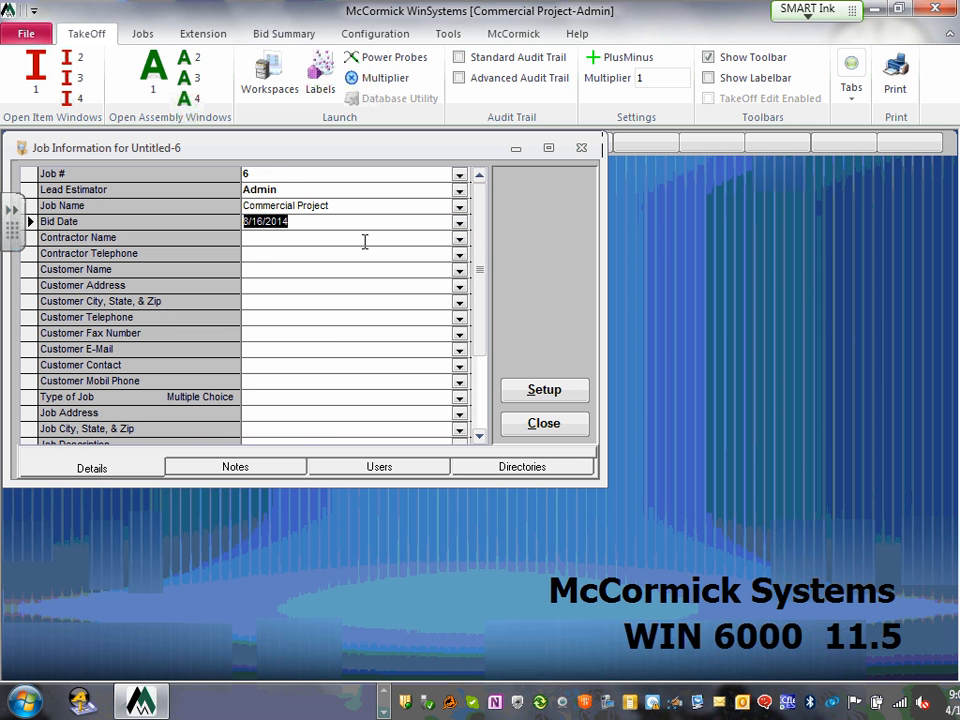
# - Enter the contractor's name and the customer's name in the job details
pyautogui.click(277, 240)
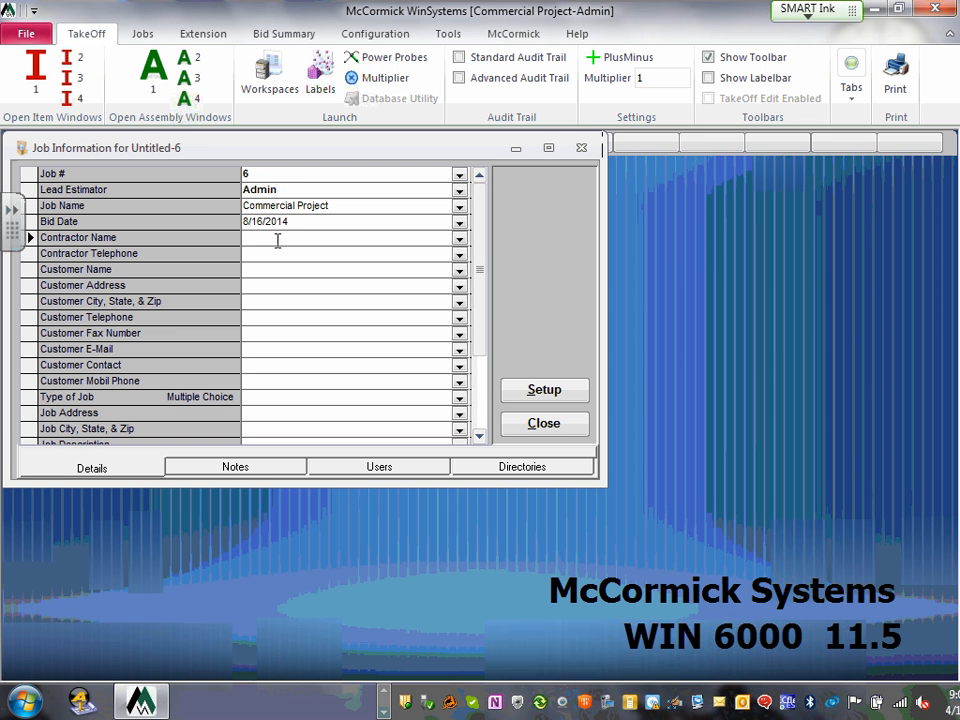
pyautogui.click(273, 259)
pyautogui.click(270, 270)
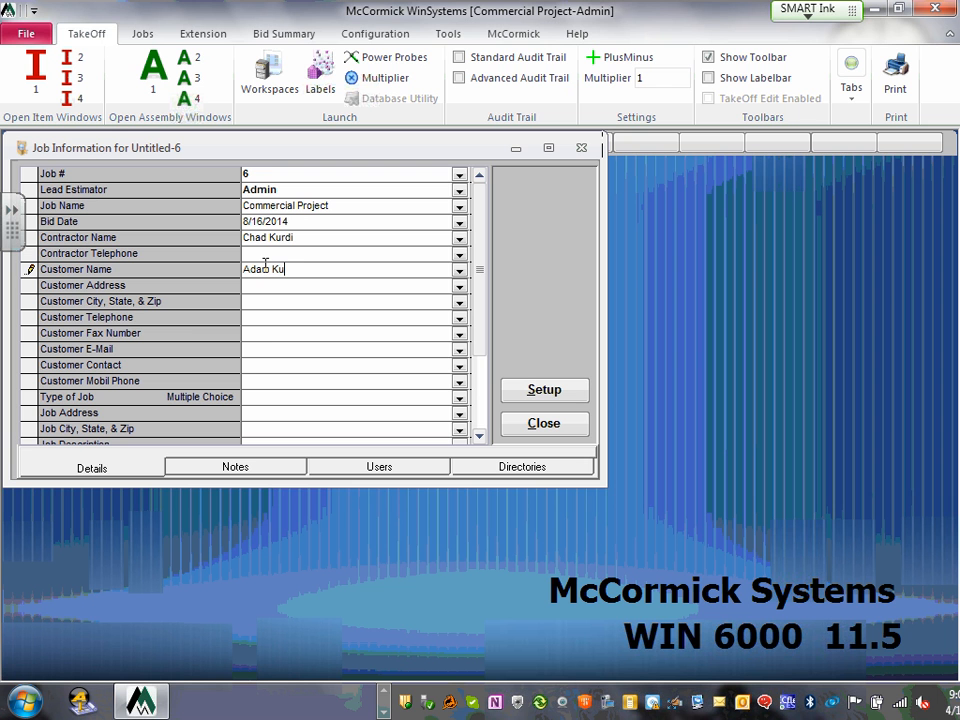
pyautogui.click(302, 316)
# - Set the job's Type of Job to Commercial
pyautogui.moveTo(481, 259); pyautogui.dragTo(478, 336)
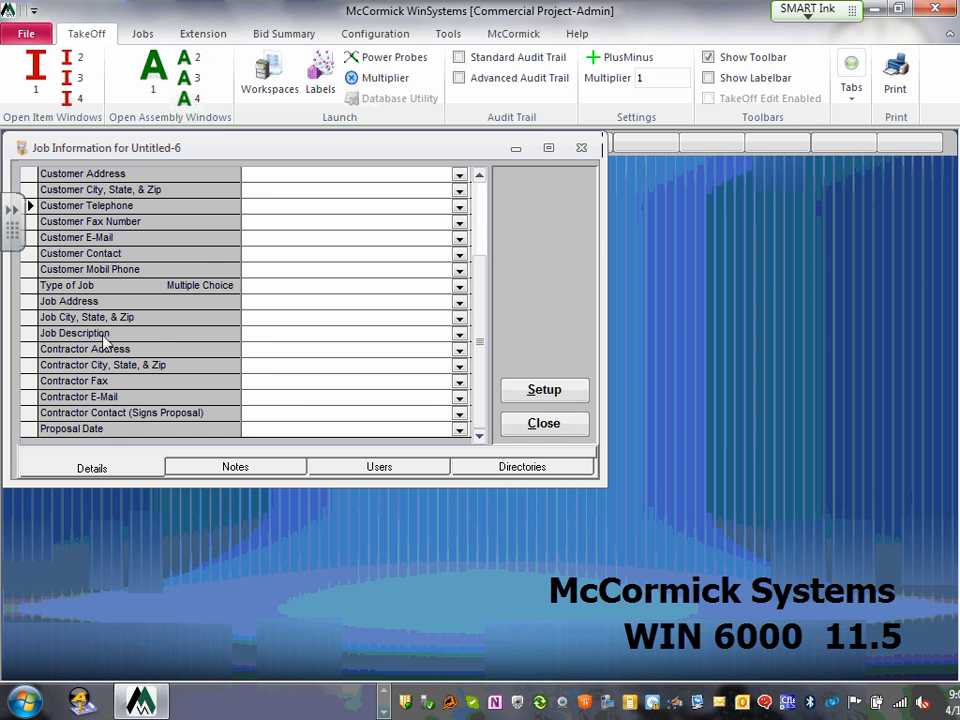
pyautogui.click(293, 286)
pyautogui.click(460, 287)
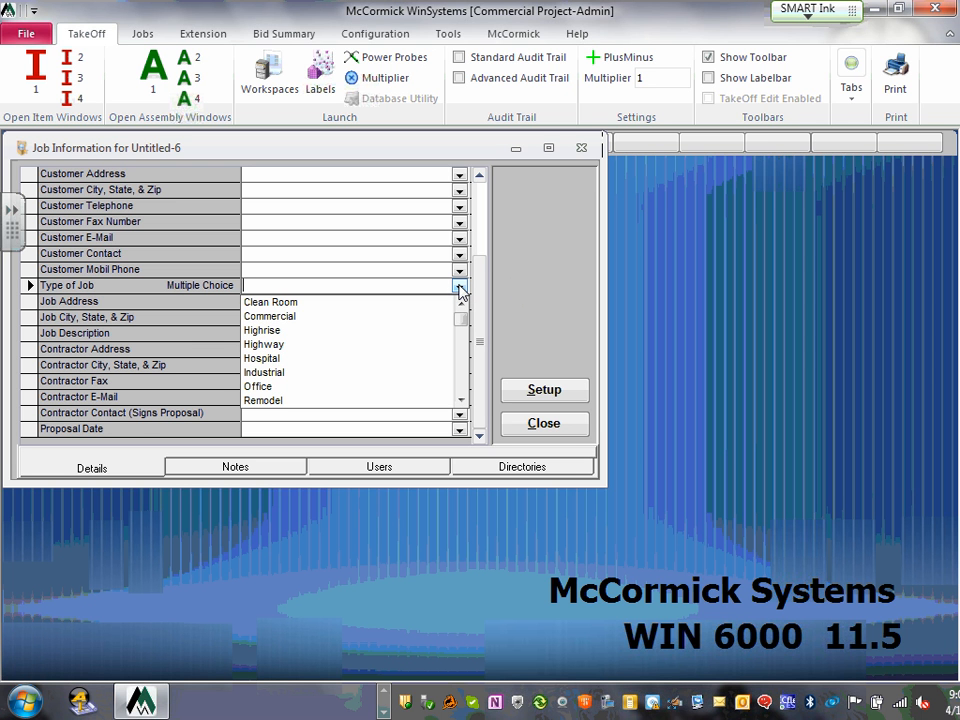
pyautogui.click(340, 318)
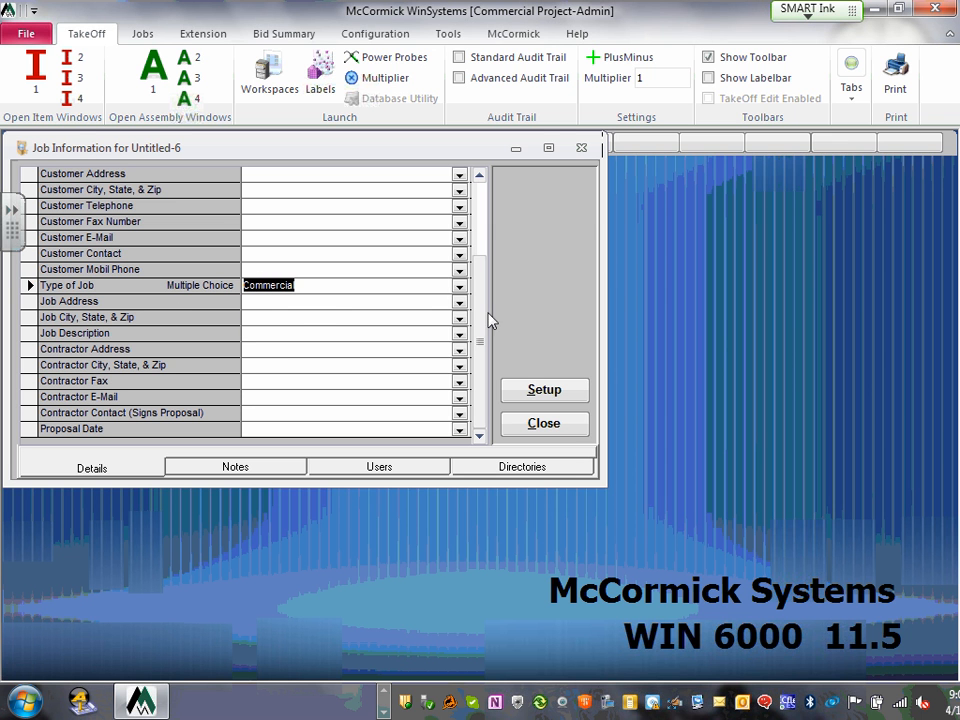
# - Preview the Job Address and Contractor Contact lists without choosing anything
pyautogui.click(459, 309)
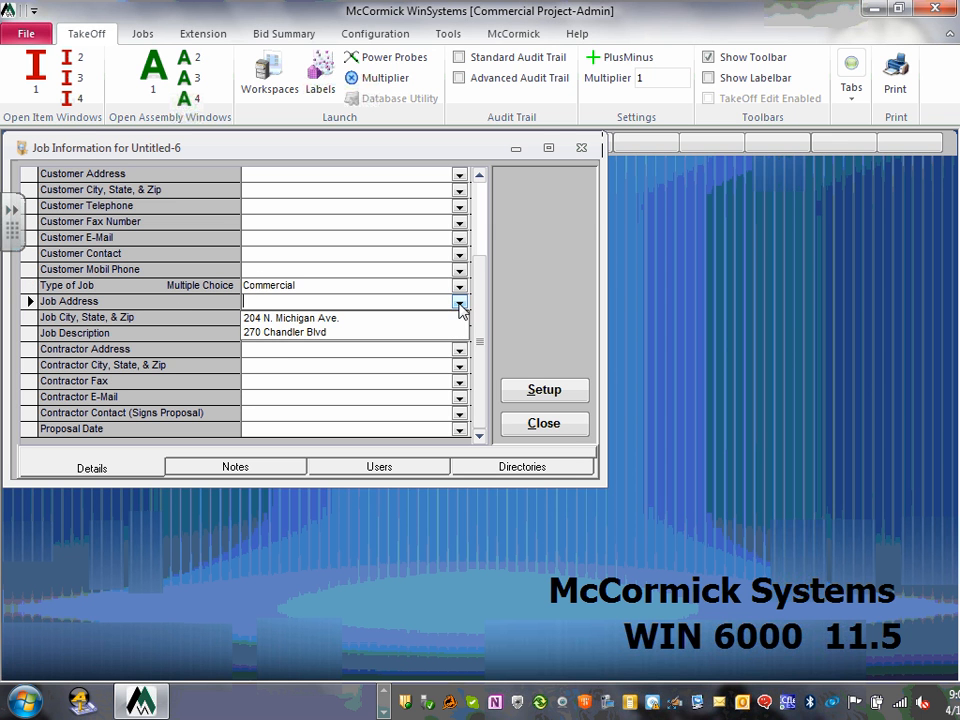
pyautogui.click(391, 290)
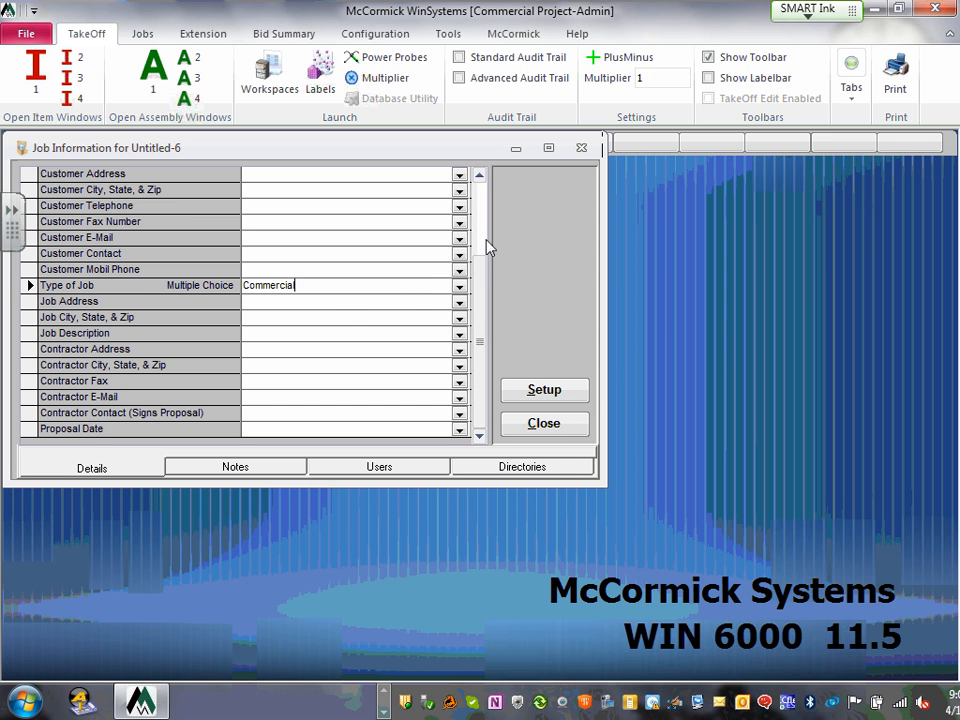
pyautogui.click(459, 302)
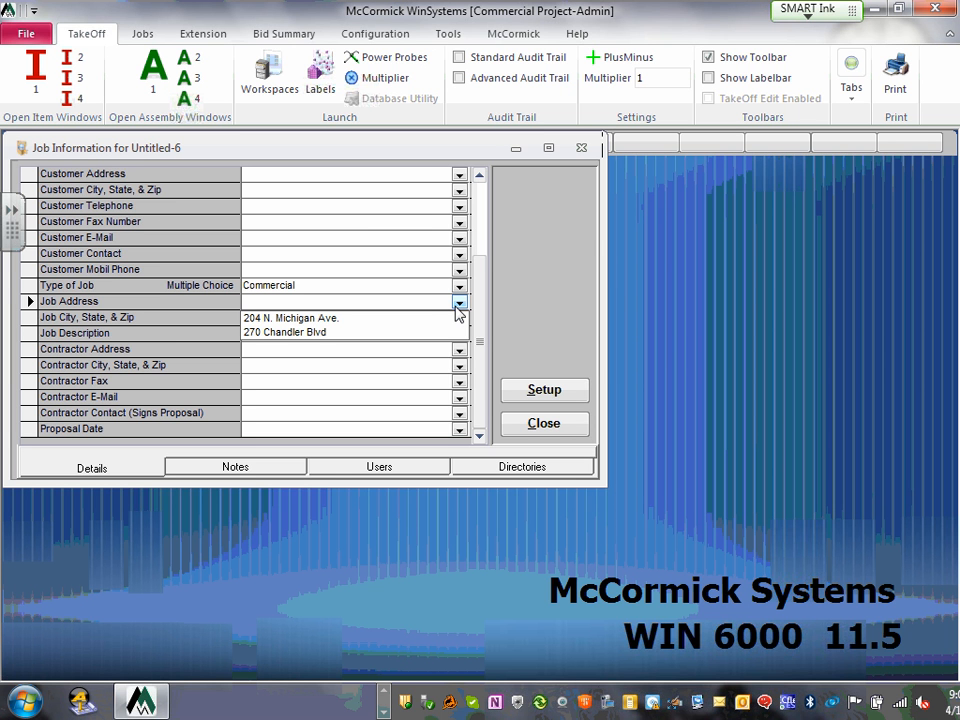
pyautogui.click(396, 222)
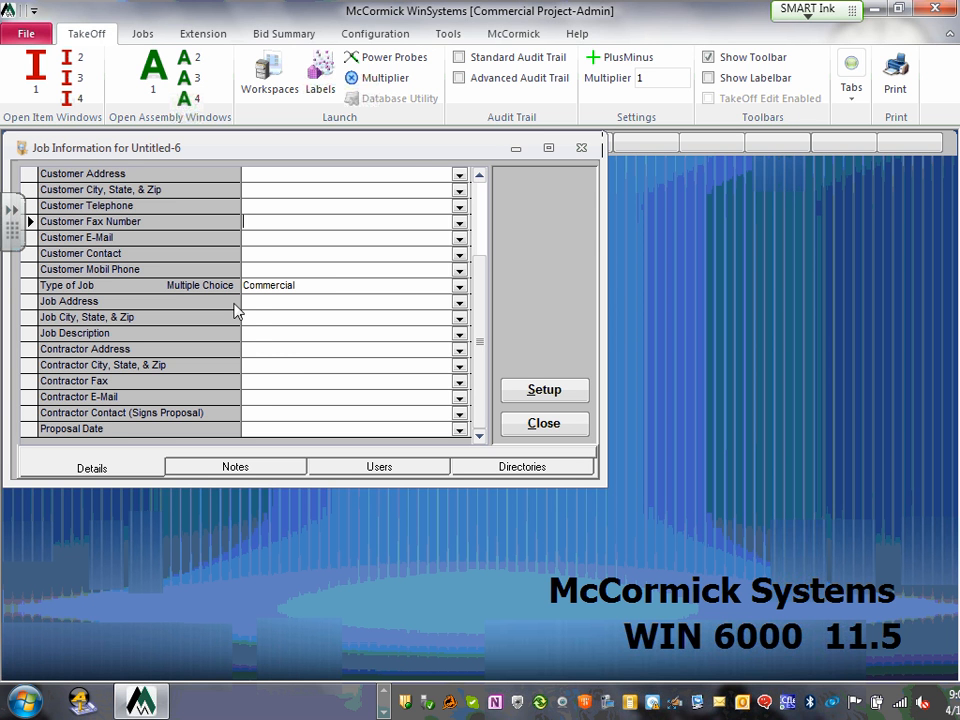
pyautogui.click(459, 414)
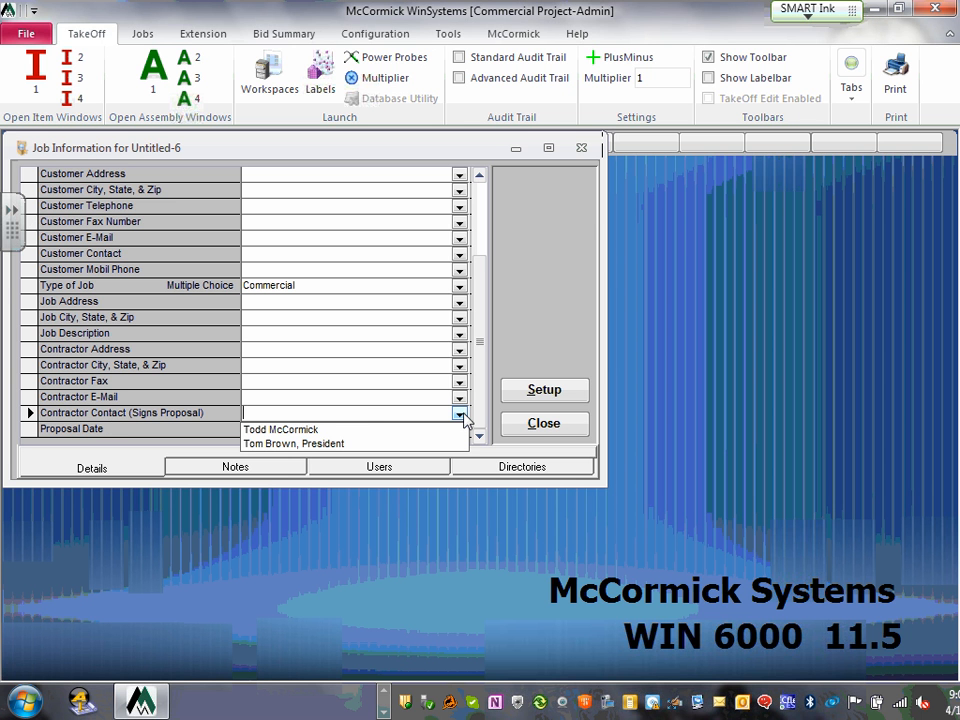
pyautogui.moveTo(483, 339); pyautogui.dragTo(508, 349)
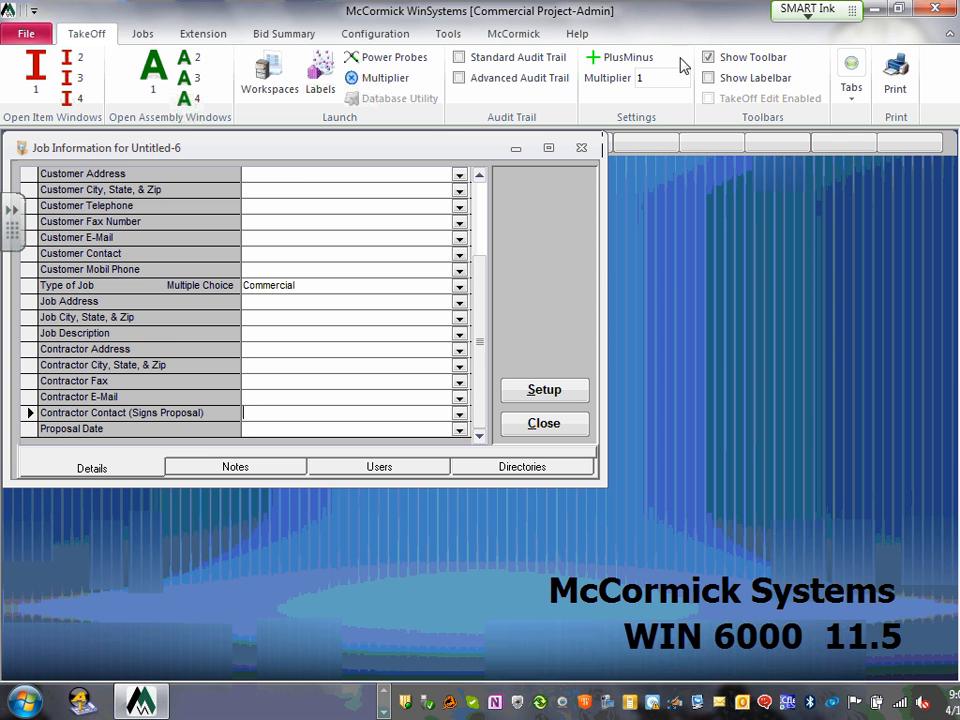
pyautogui.moveTo(481, 338); pyautogui.dragTo(474, 229)
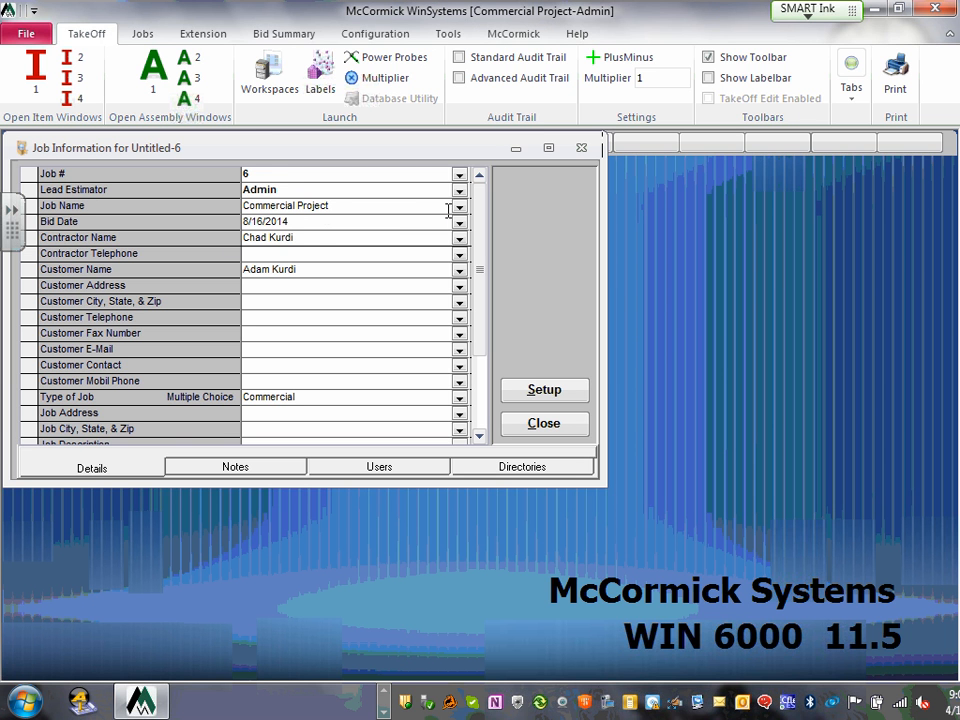
# - Switch from the details grid to the job's empty Notes page
pyautogui.moveTo(336, 204); pyautogui.dragTo(214, 206)
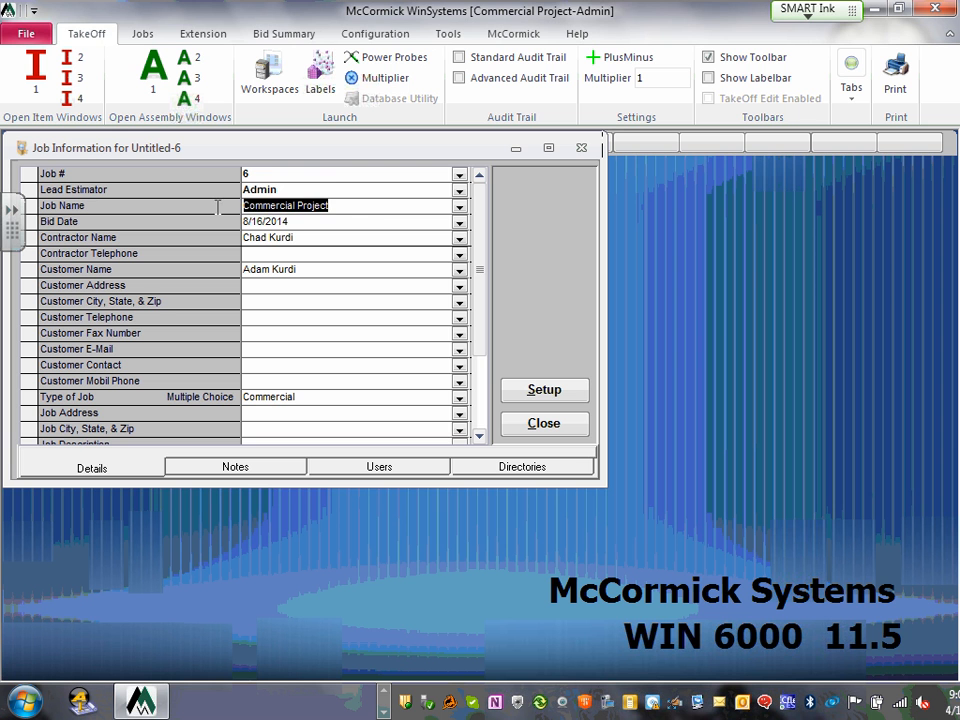
pyautogui.click(378, 207)
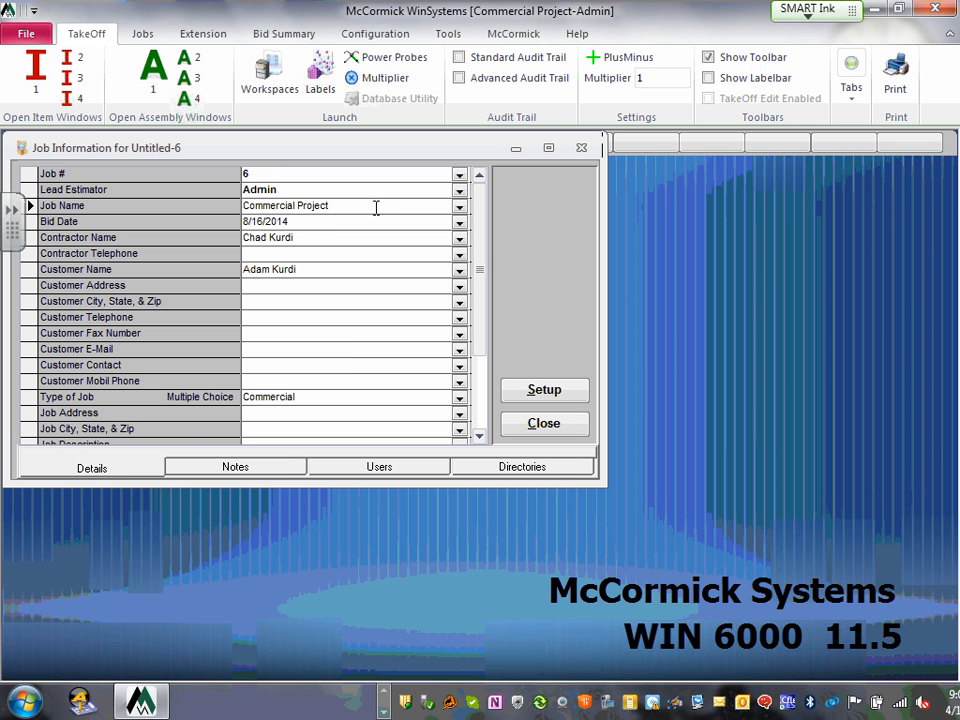
pyautogui.click(260, 476)
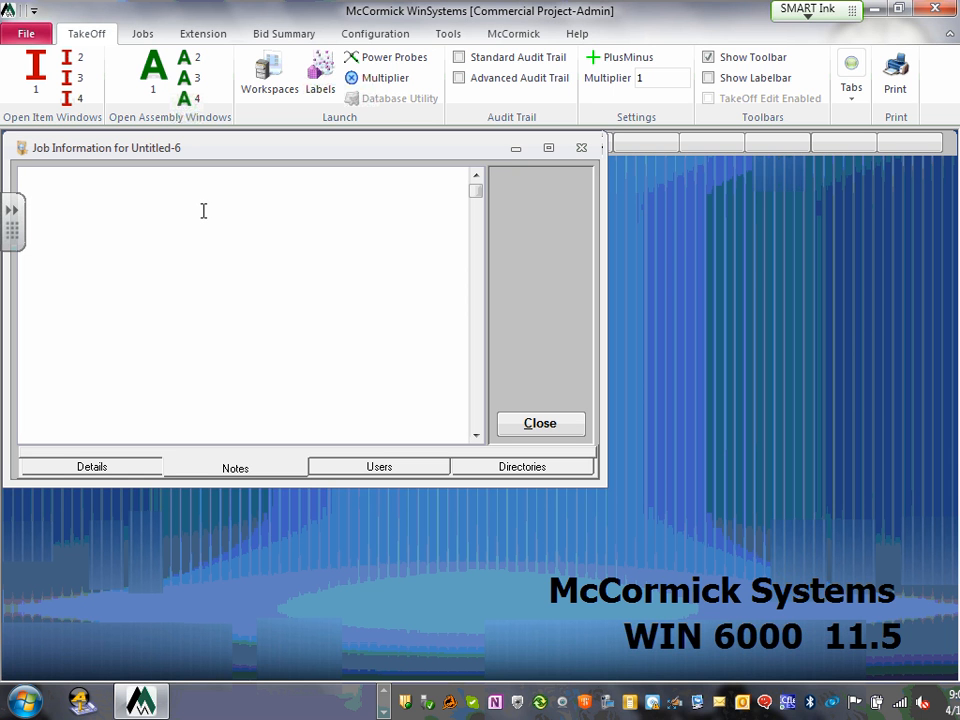
# - Move through Details and Notes to the Users page, which lists Admin as lead estimator
pyautogui.click(93, 467)
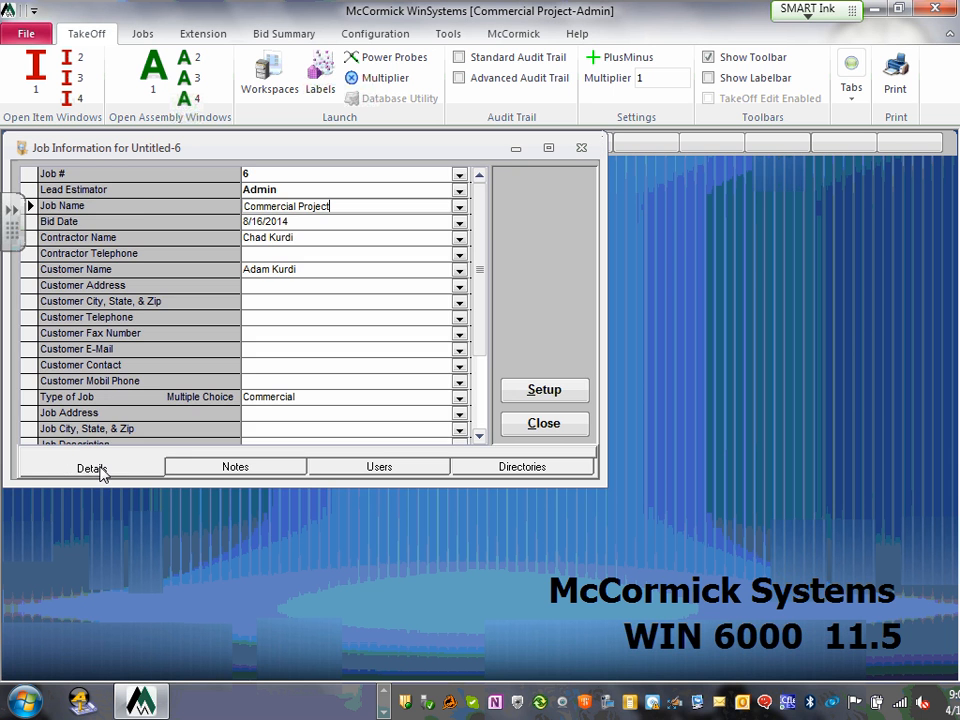
pyautogui.click(265, 469)
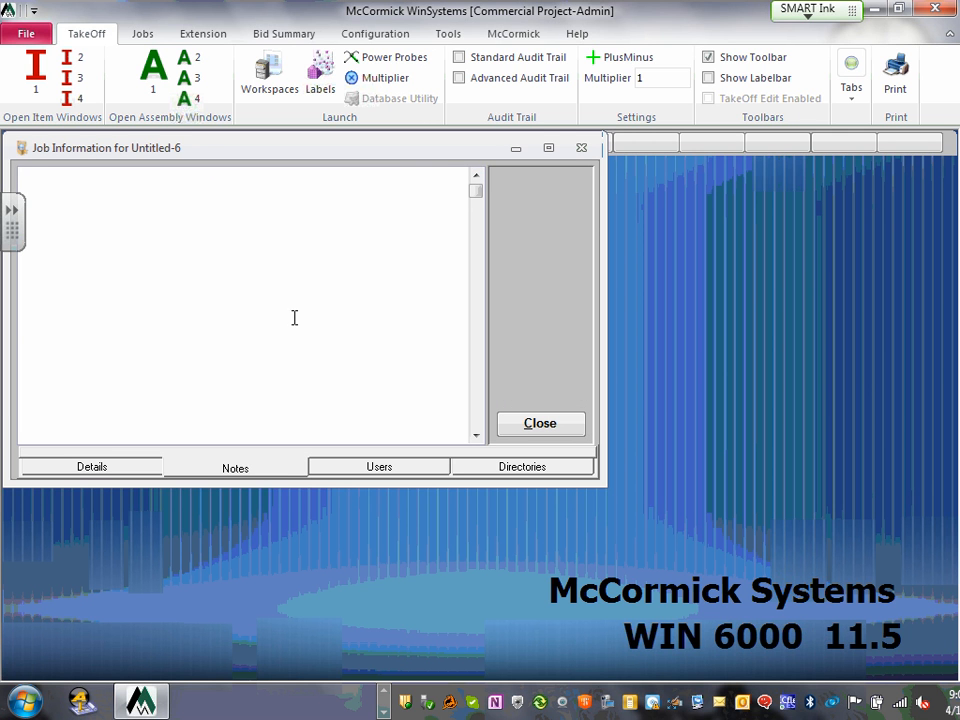
pyautogui.click(380, 467)
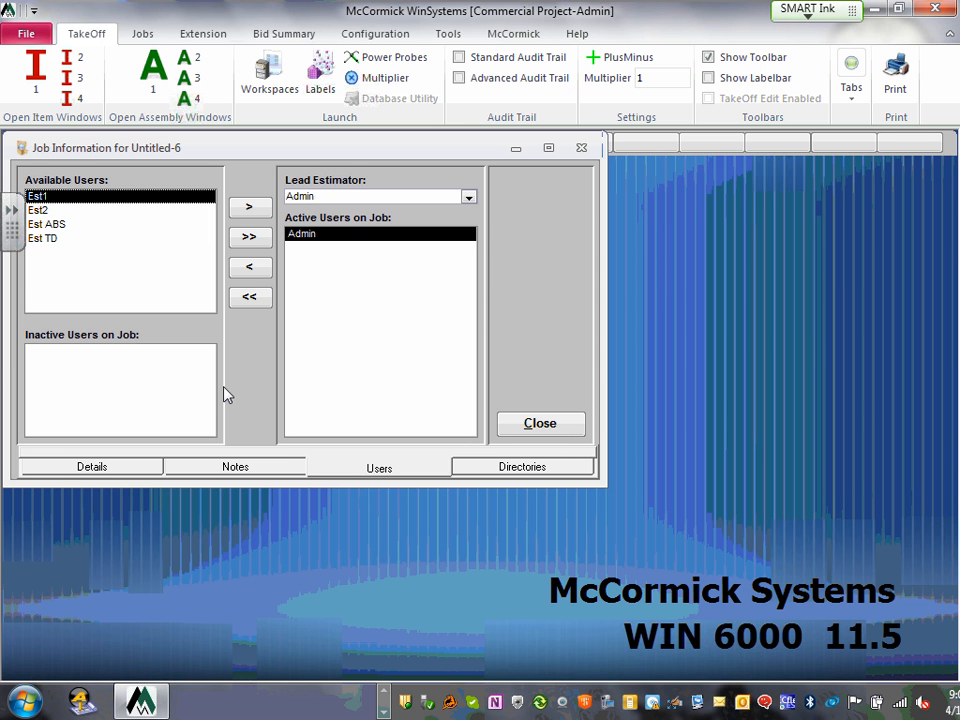
pyautogui.click(468, 197)
pyautogui.click(468, 197)
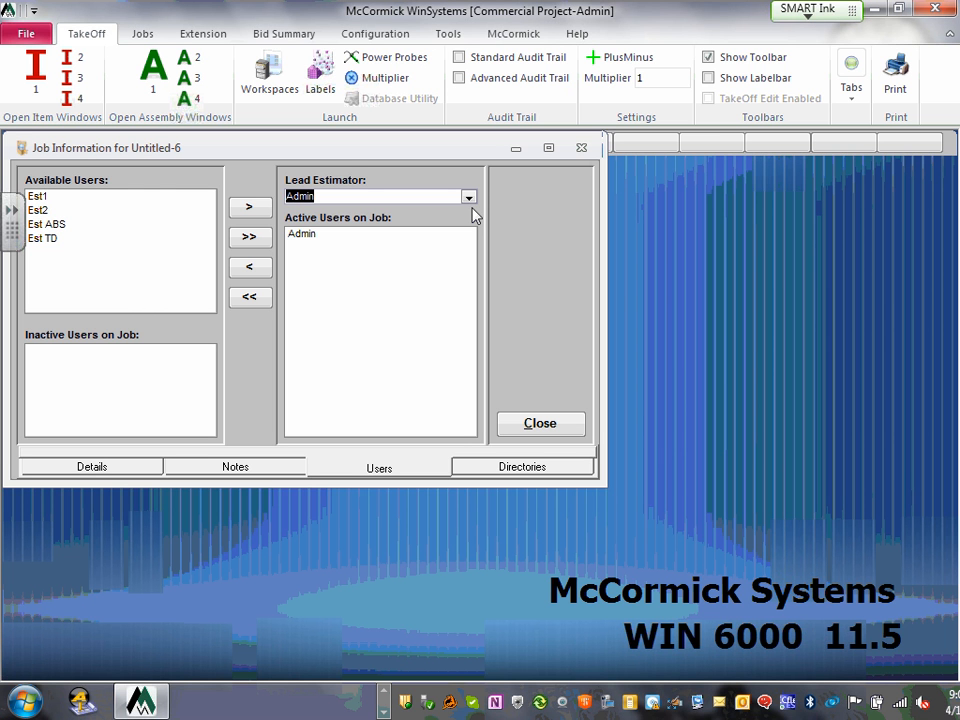
# - Show the application, jobs, backup and parts database locations on the Directories page
pyautogui.click(549, 470)
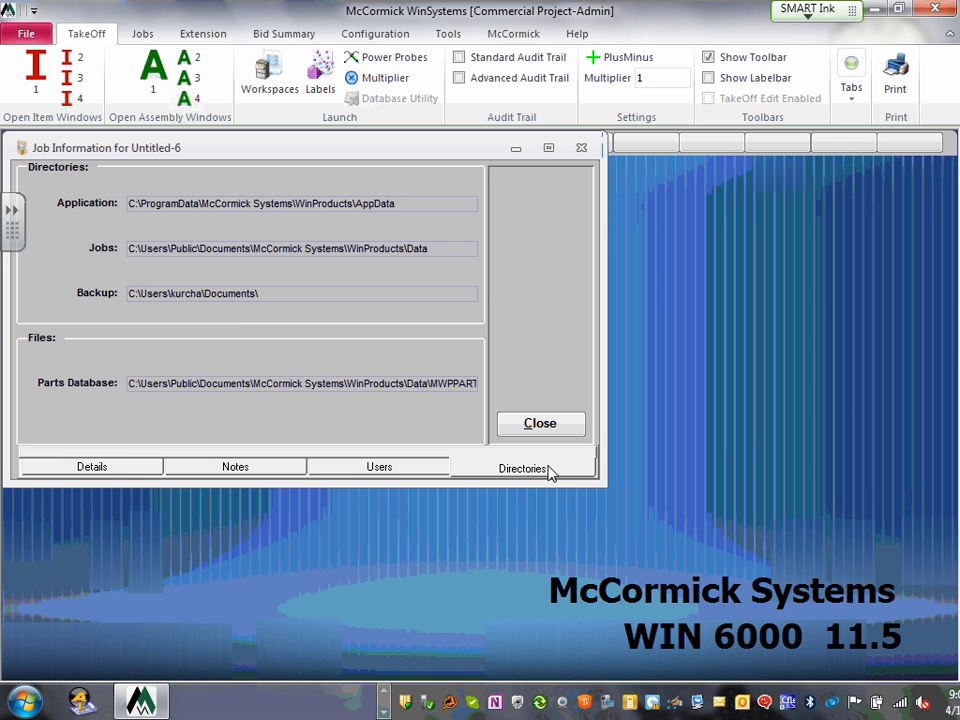
# - Return to job 6's Details page and put its fields into setup mode
pyautogui.click(88, 467)
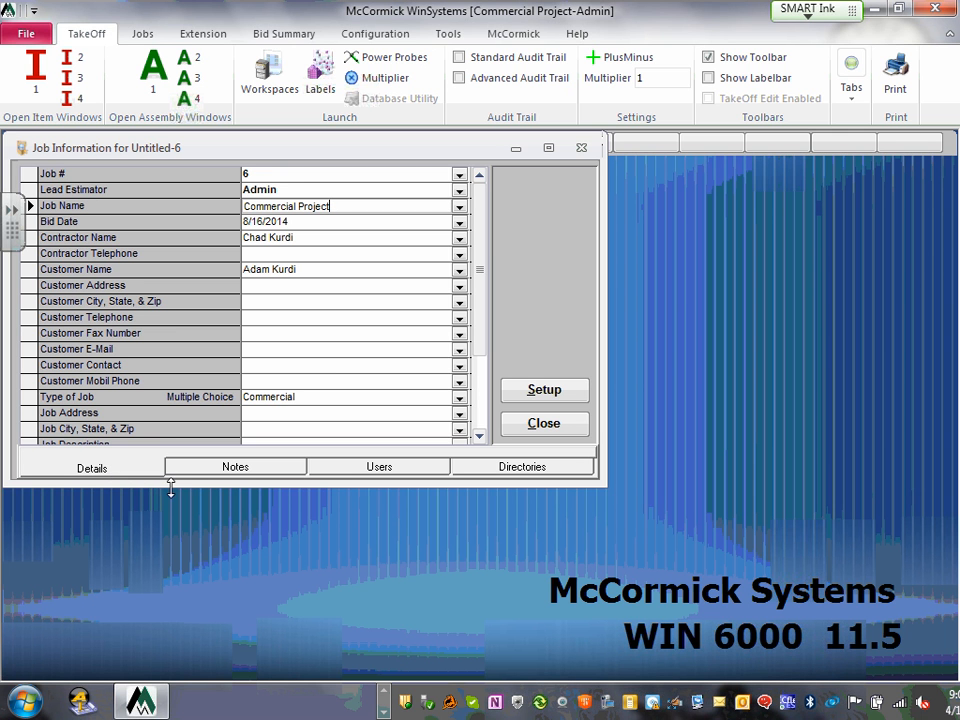
pyautogui.click(566, 393)
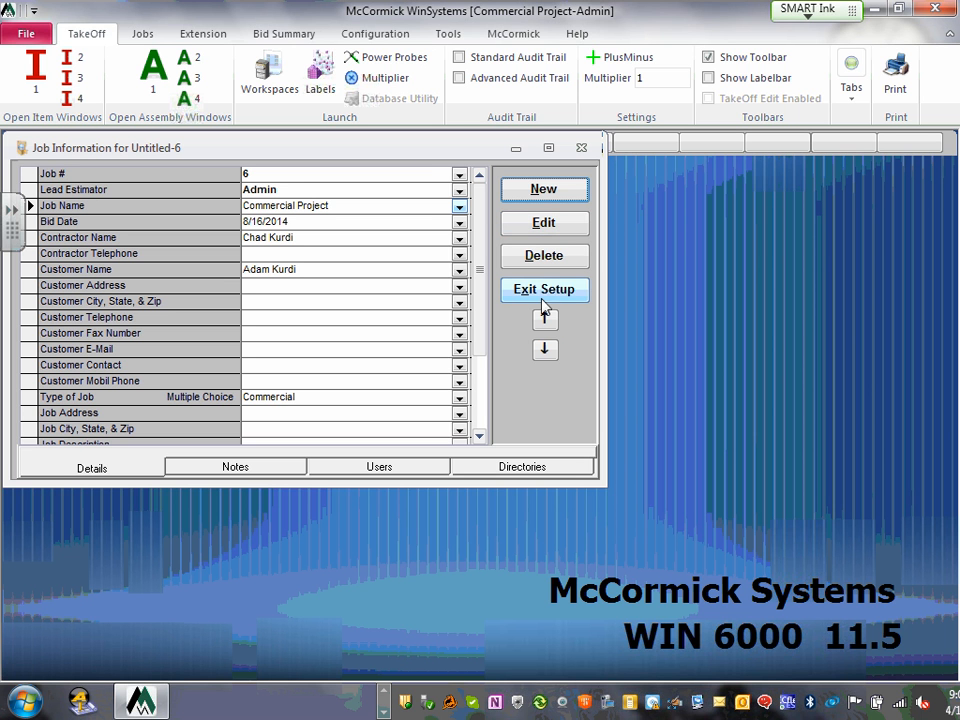
# - Try editing the proprietary Job Name field, then start and cancel a new detail item
pyautogui.click(547, 229)
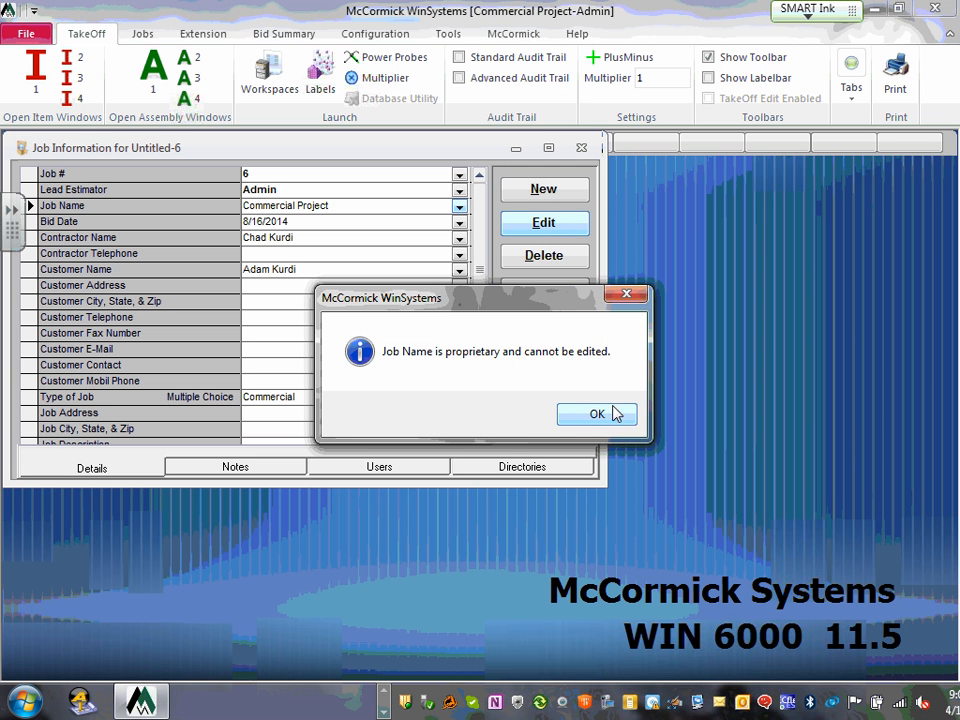
pyautogui.click(596, 415)
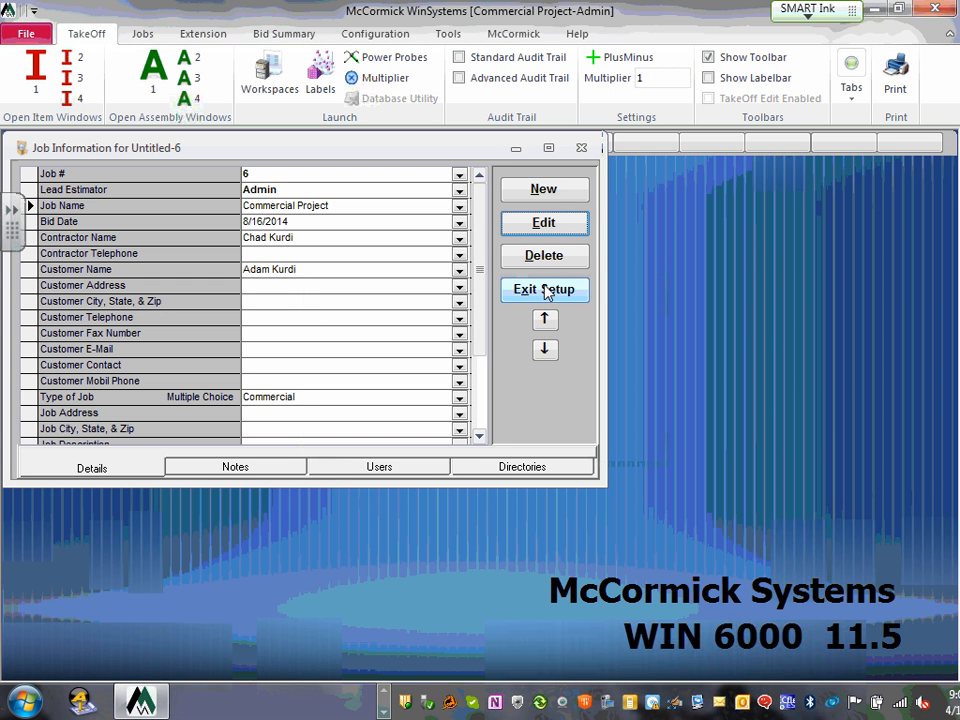
pyautogui.click(545, 191)
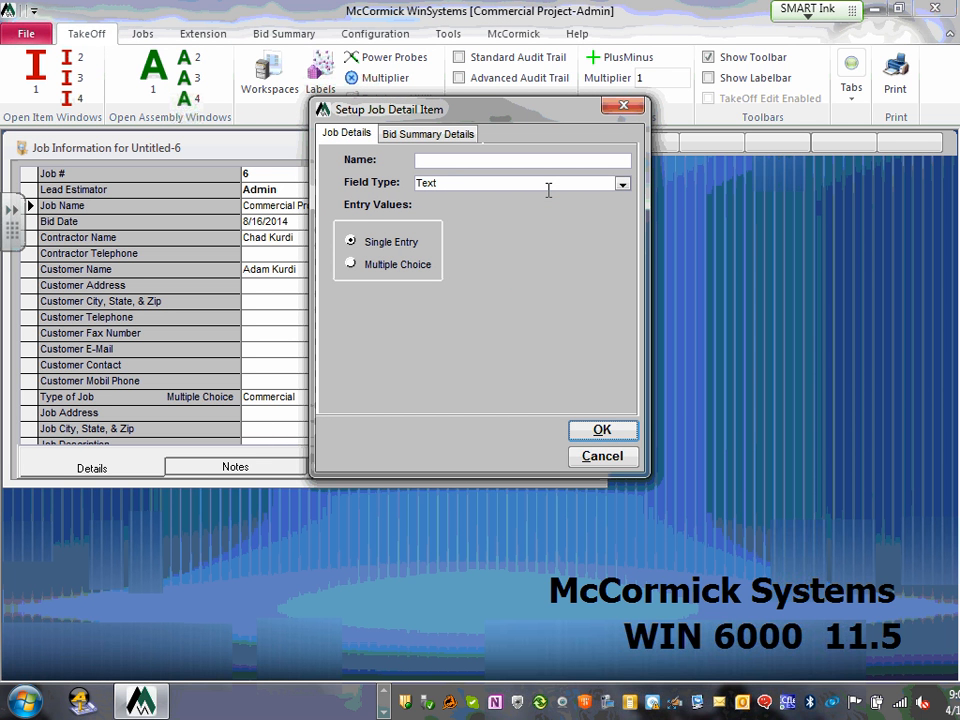
pyautogui.click(426, 134)
pyautogui.click(345, 134)
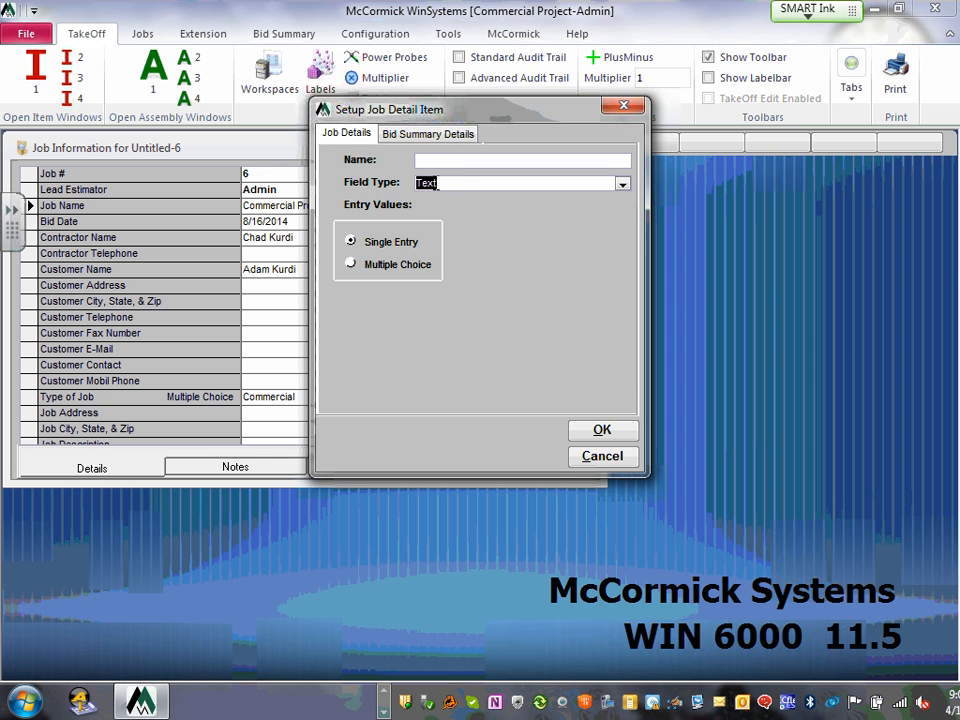
pyautogui.click(602, 456)
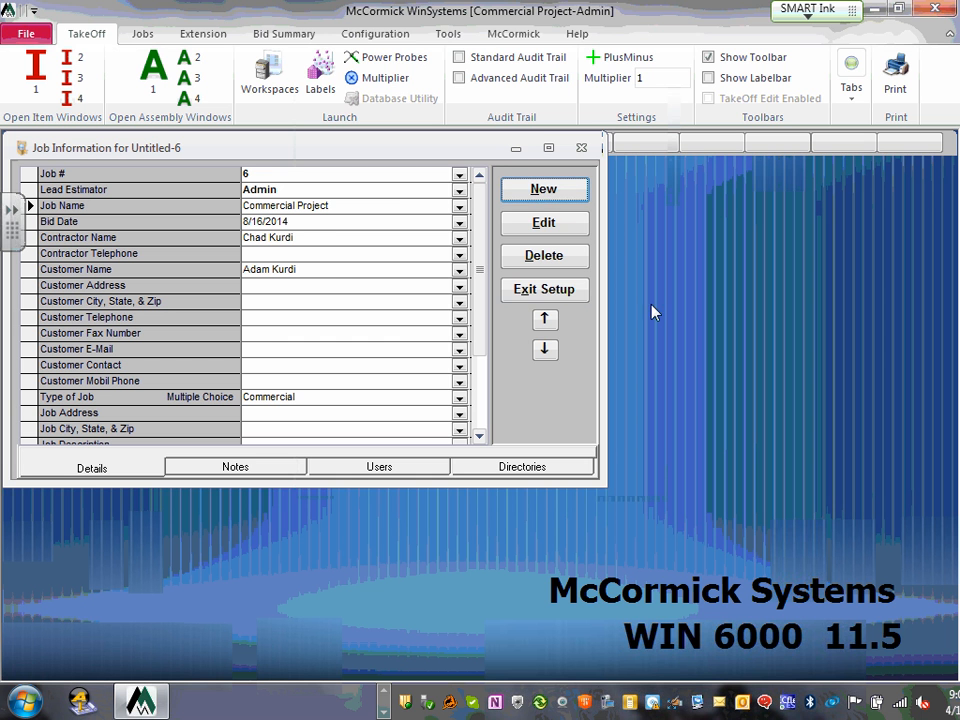
# - Retry the Job Name edit and an unnamed detail item, cancel it, and exit setup
pyautogui.click(544, 225)
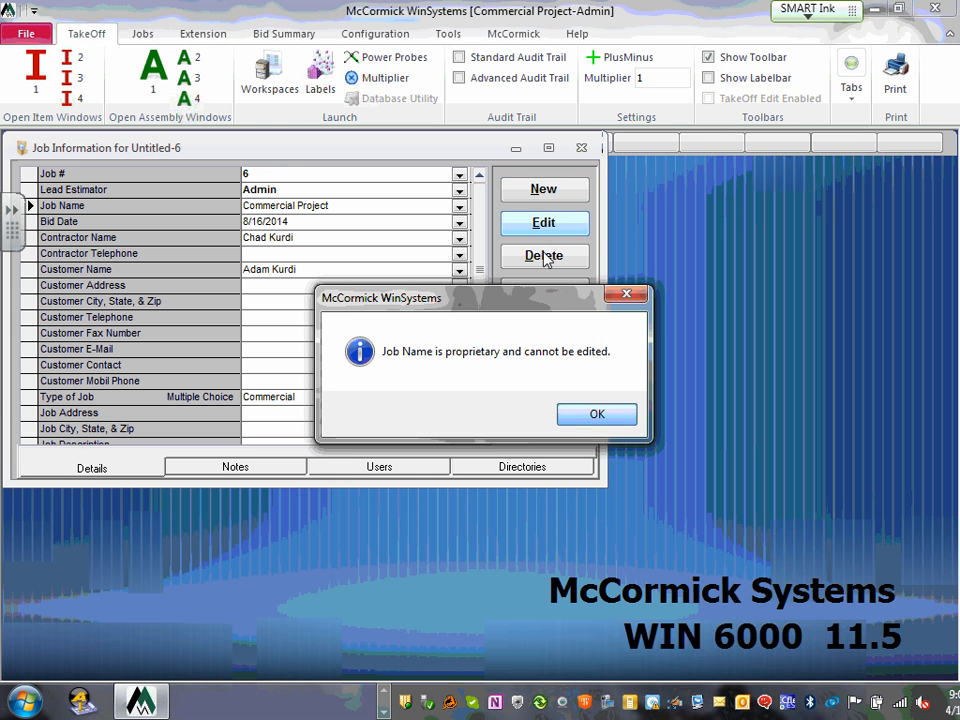
pyautogui.click(598, 414)
pyautogui.click(550, 192)
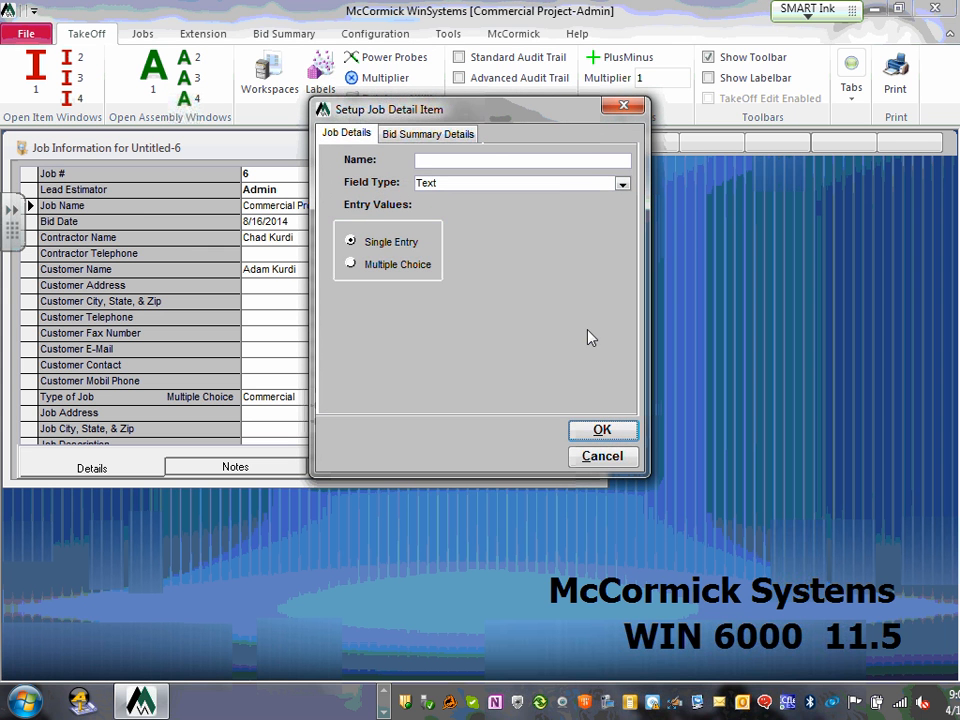
pyautogui.click(427, 135)
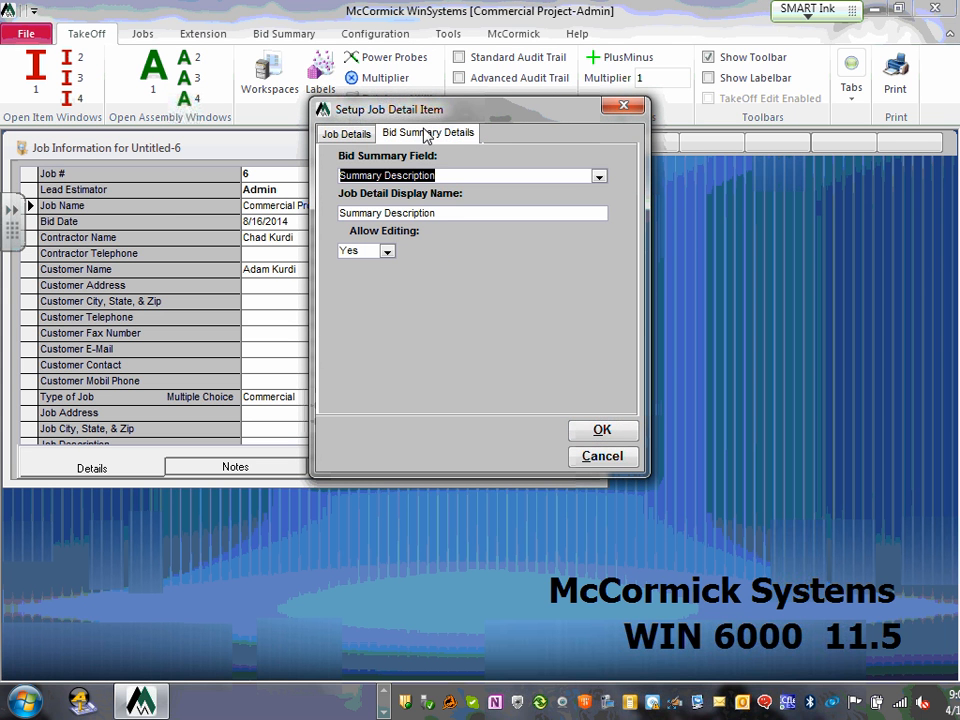
pyautogui.click(345, 133)
pyautogui.click(604, 432)
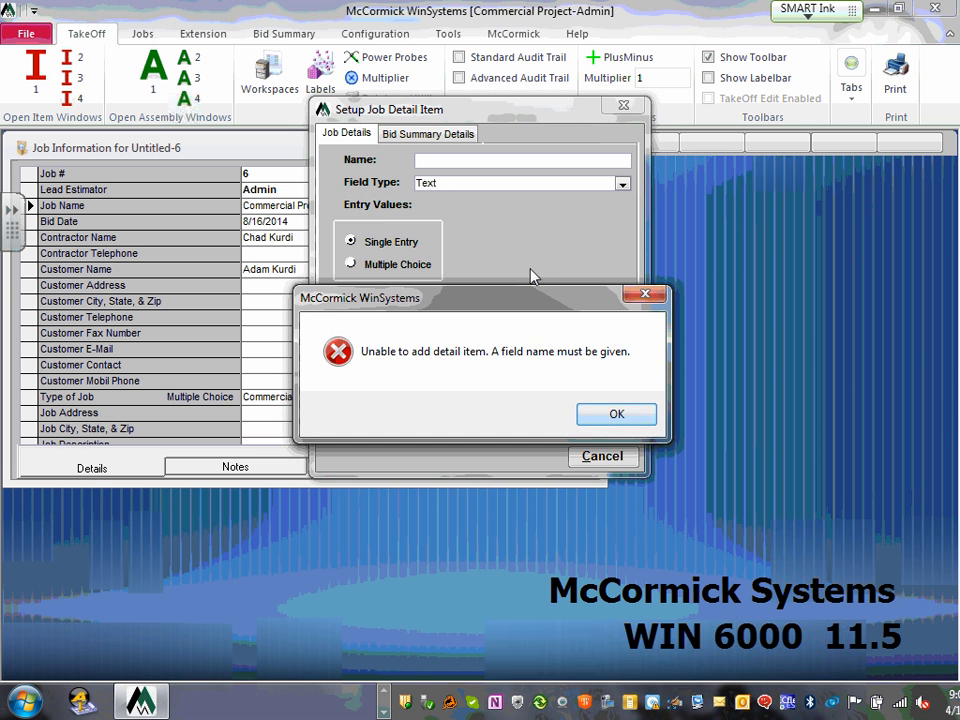
pyautogui.click(600, 418)
pyautogui.click(602, 455)
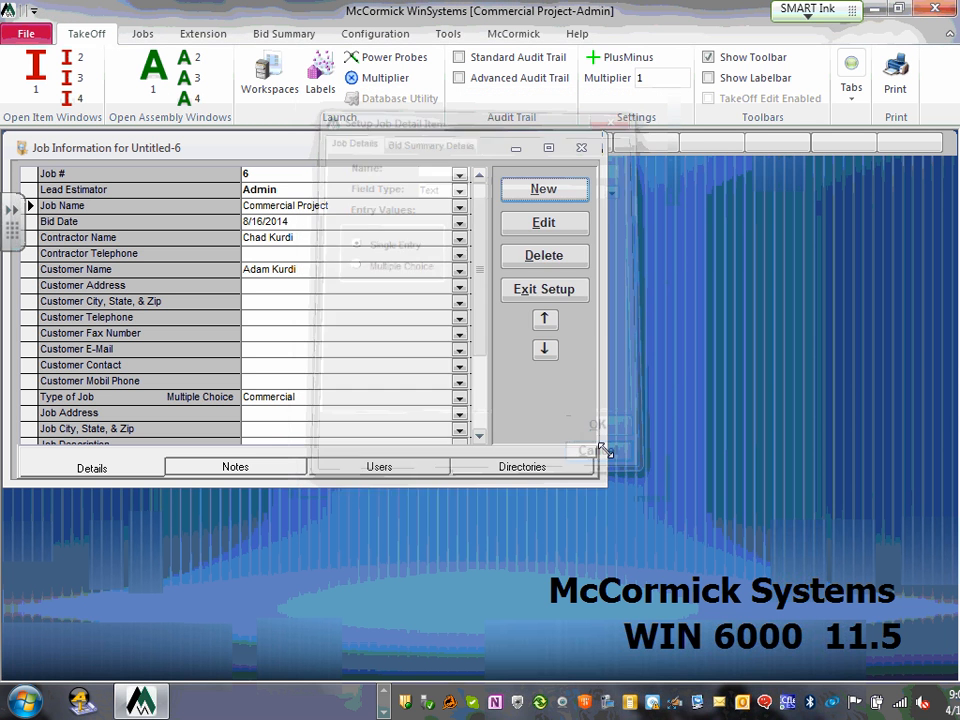
pyautogui.click(560, 296)
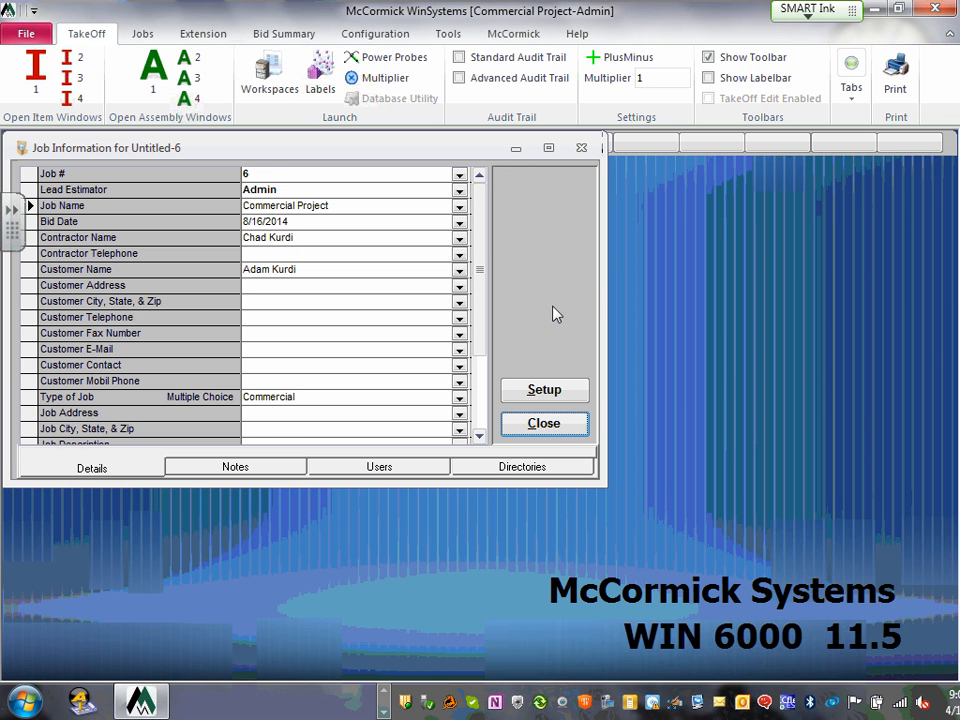
# - Close Job Information and bring up Paste From Job with Sample Job Electrical as source
pyautogui.click(547, 425)
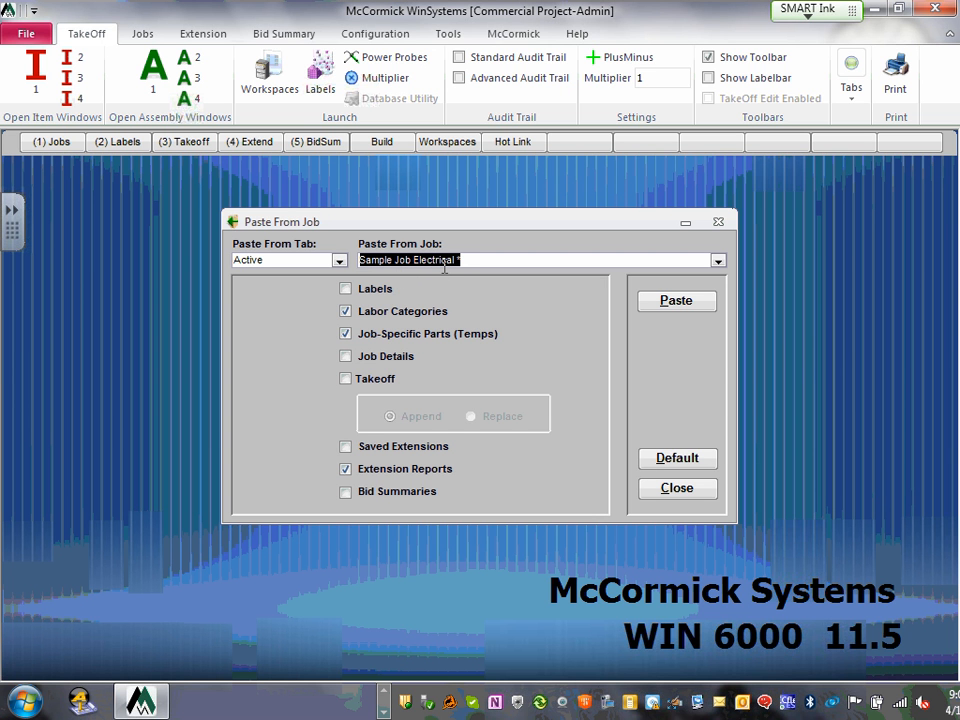
# - Paste Labels, Labor Categories, Job-Specific Parts and Extension Reports from Sample Job Electrical, replacing current labels
pyautogui.click(346, 311)
pyautogui.click(346, 311)
pyautogui.click(345, 290)
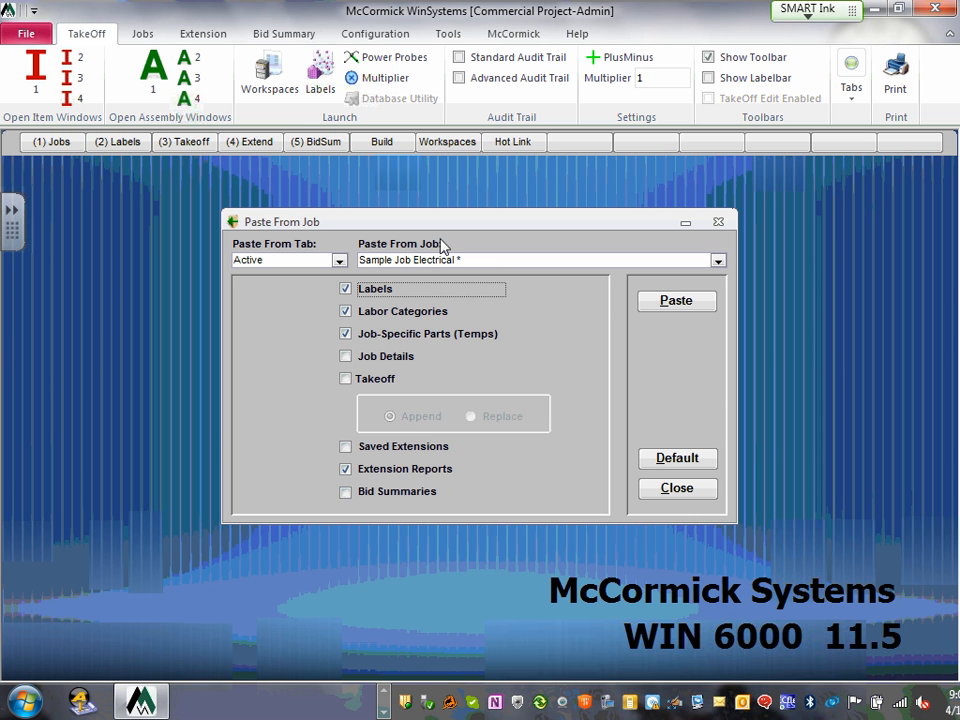
pyautogui.click(678, 300)
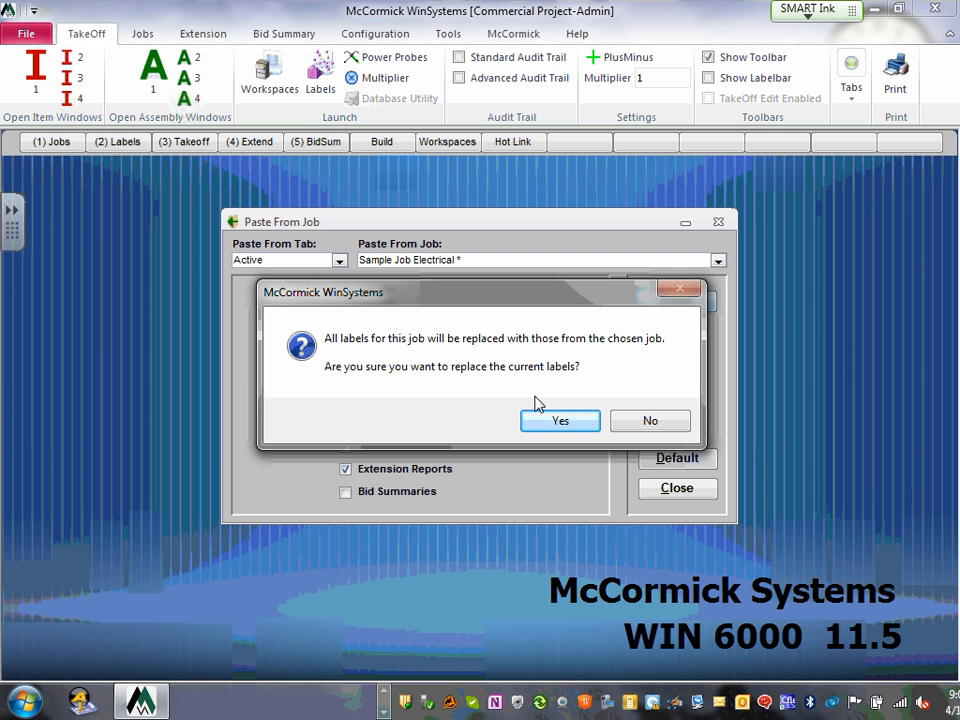
pyautogui.click(579, 423)
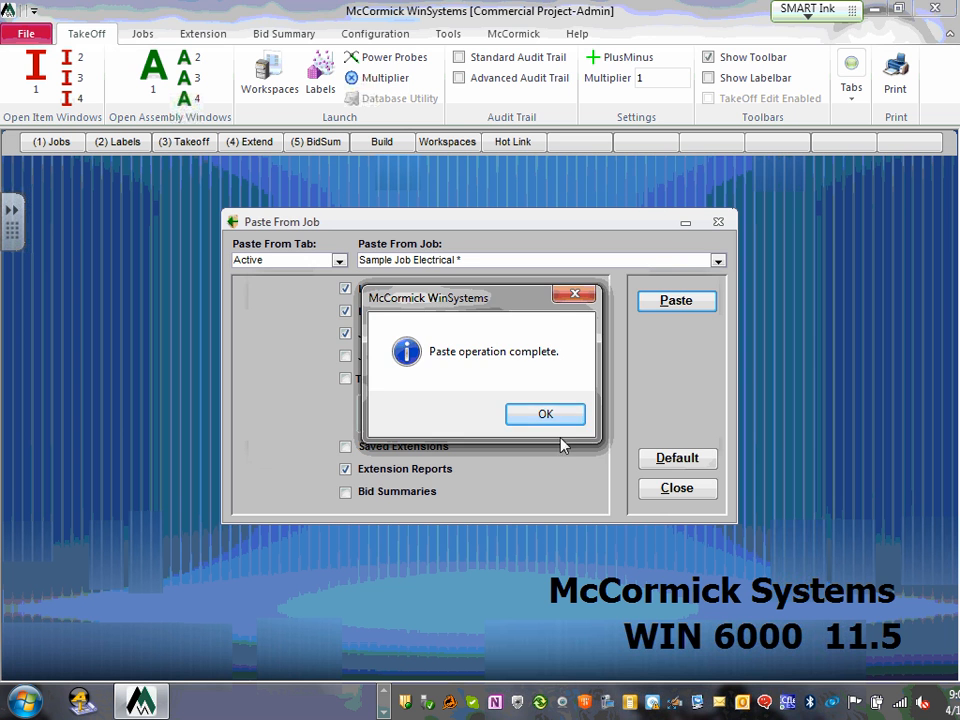
pyautogui.click(552, 413)
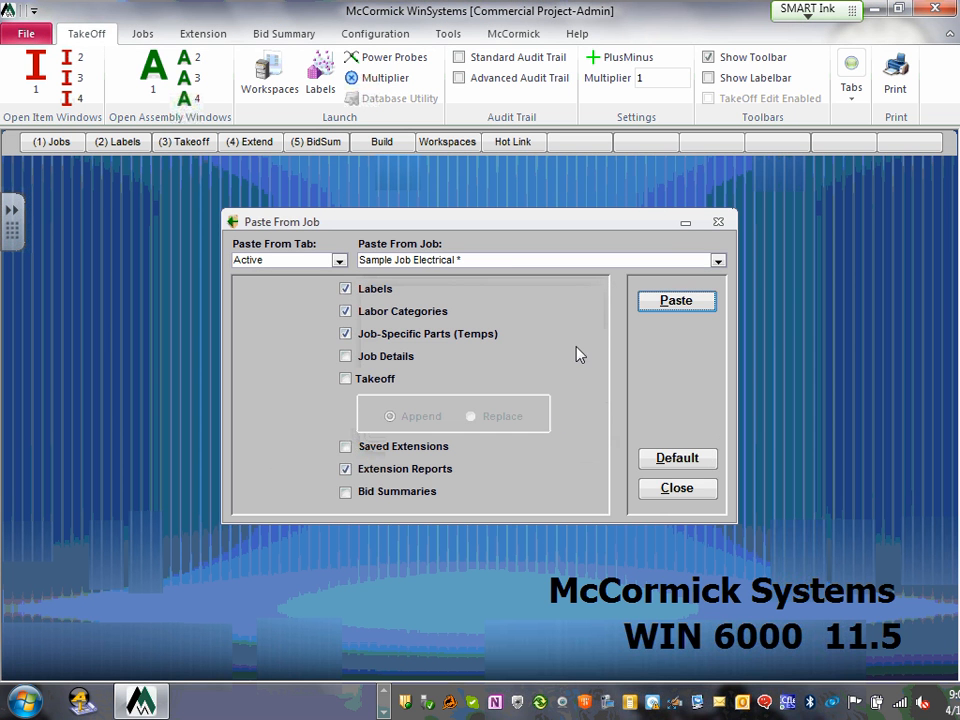
pyautogui.click(683, 493)
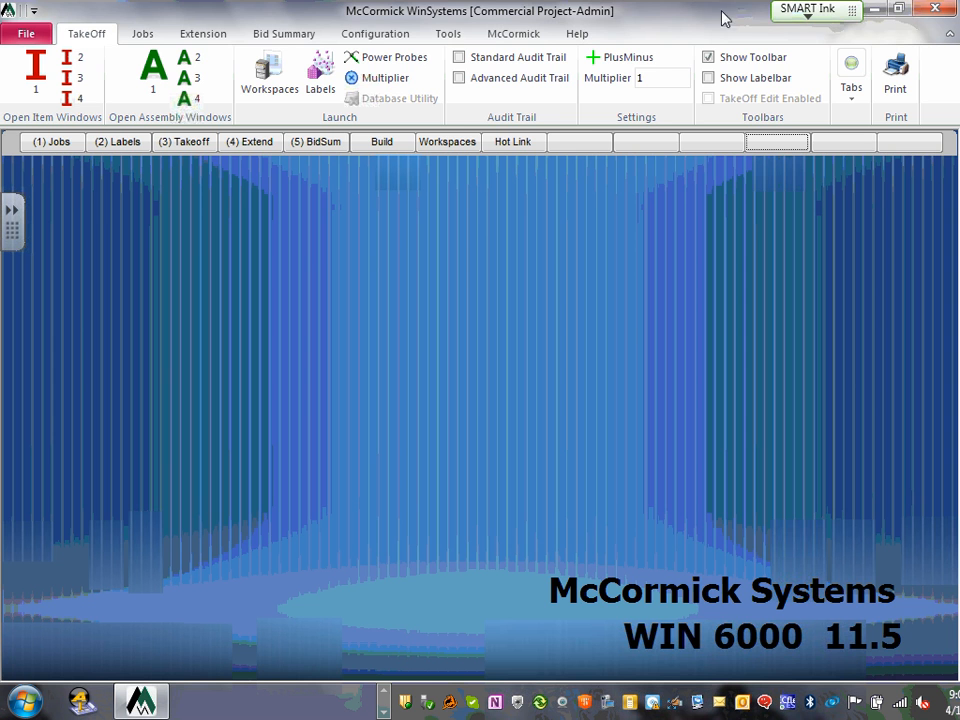
pyautogui.moveTo(697, 18); pyautogui.dragTo(642, 41)
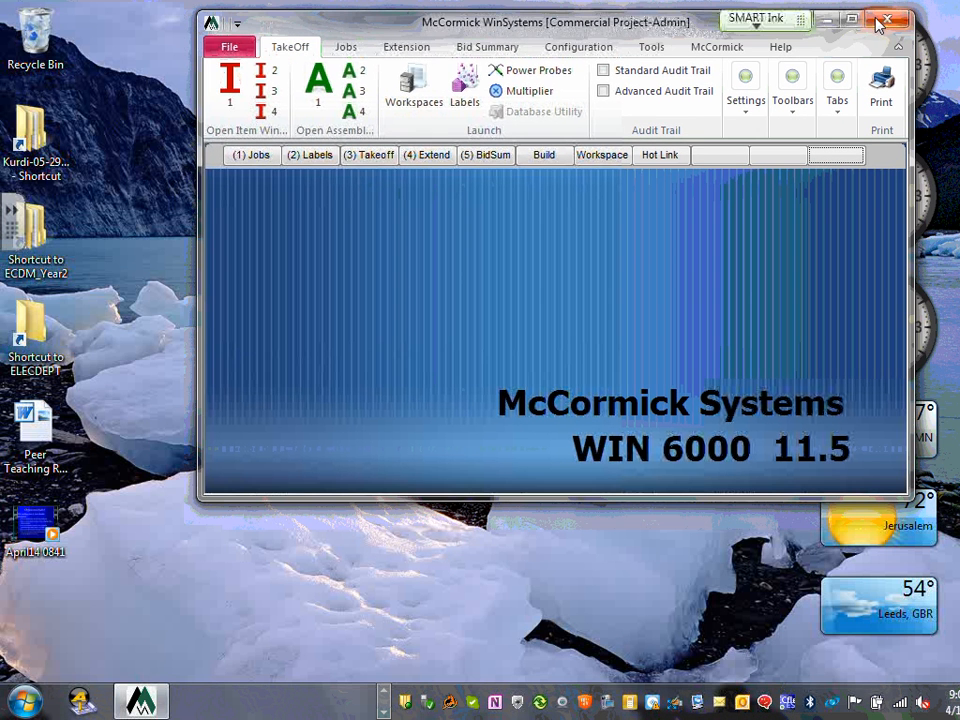
pyautogui.click(854, 20)
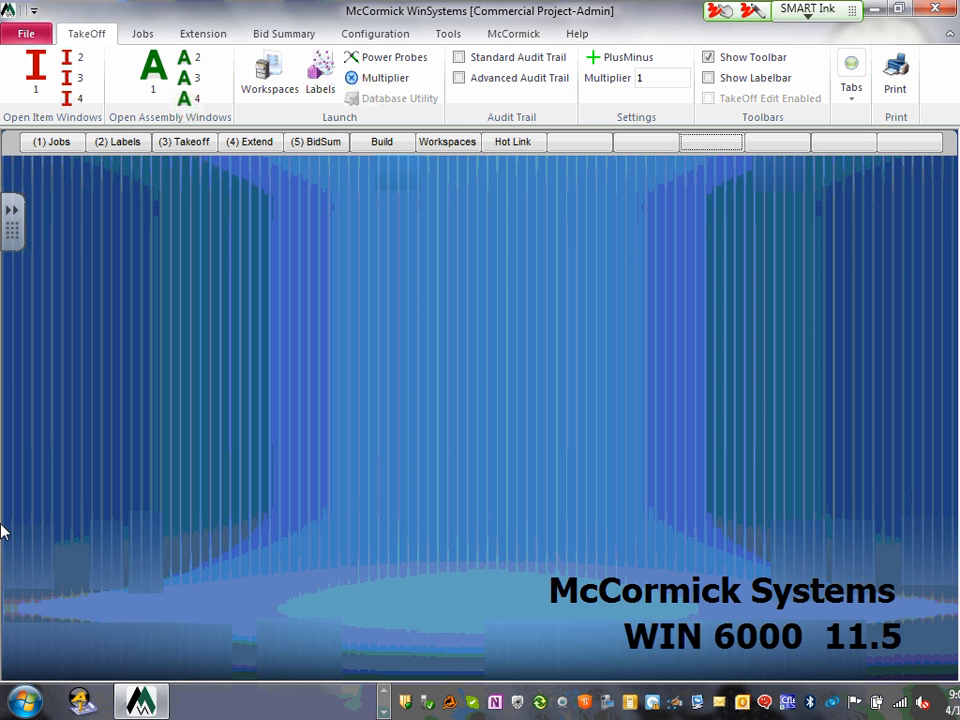
pyautogui.moveTo(75, 108)
pyautogui.mouseDown()
pyautogui.moveTo(30, 143)
pyautogui.moveTo(79, 116)
pyautogui.moveTo(55, 111)
pyautogui.mouseUp()
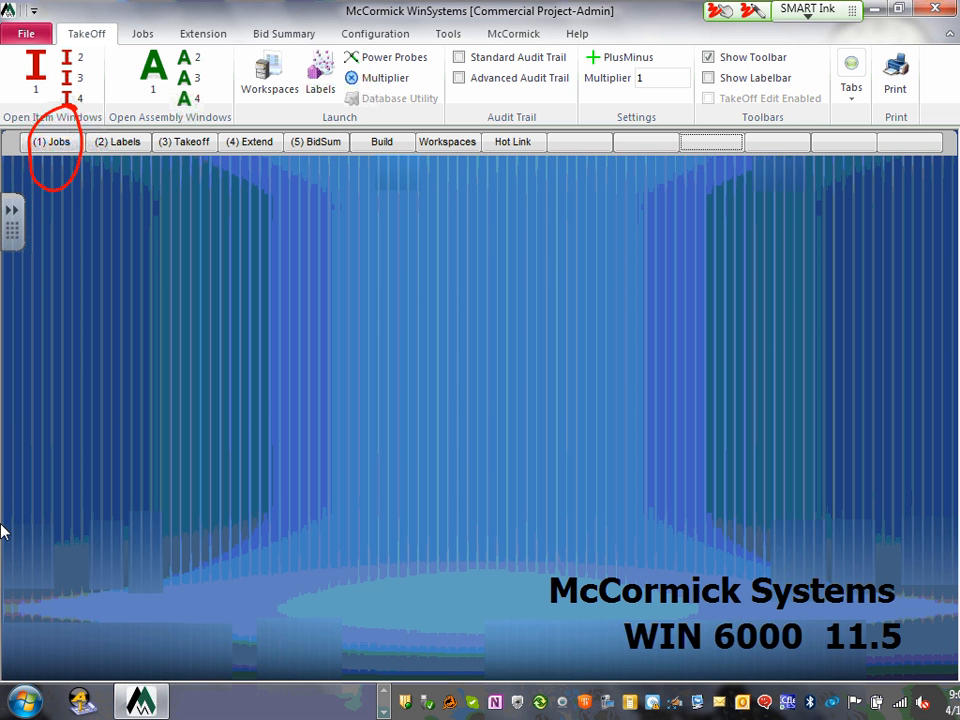
pyautogui.moveTo(124, 100)
pyautogui.mouseDown()
pyautogui.moveTo(85, 128)
pyautogui.moveTo(143, 128)
pyautogui.moveTo(112, 101)
pyautogui.mouseUp()
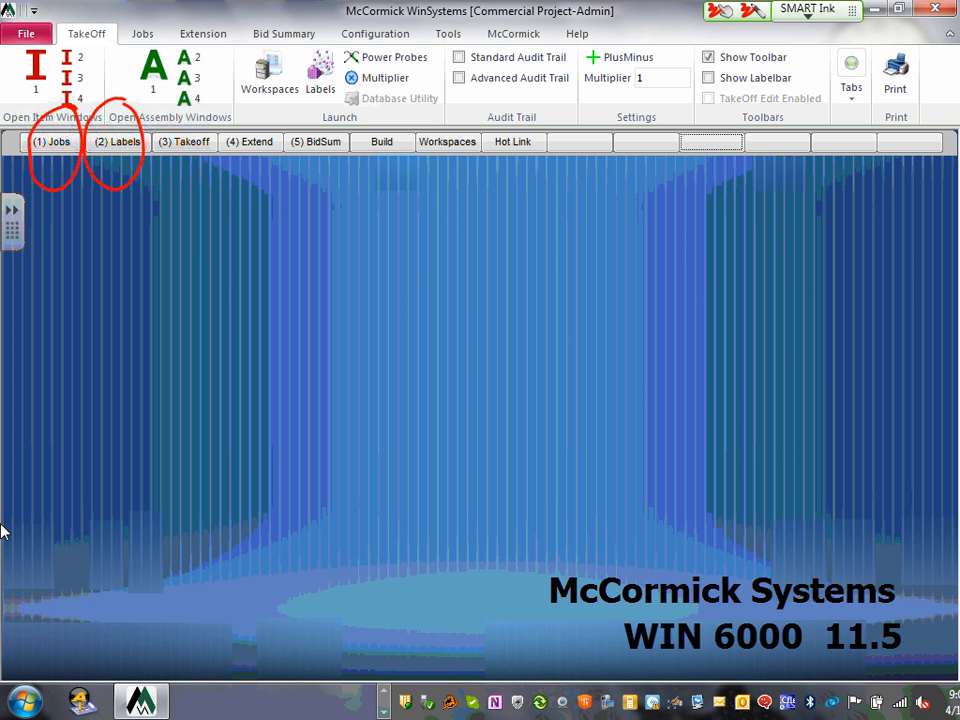
pyautogui.moveTo(190, 100)
pyautogui.mouseDown()
pyautogui.moveTo(135, 170)
pyautogui.moveTo(205, 135)
pyautogui.moveTo(185, 94)
pyautogui.moveTo(160, 188)
pyautogui.mouseUp()
pyautogui.moveTo(148, 111); pyautogui.dragTo(181, 164)
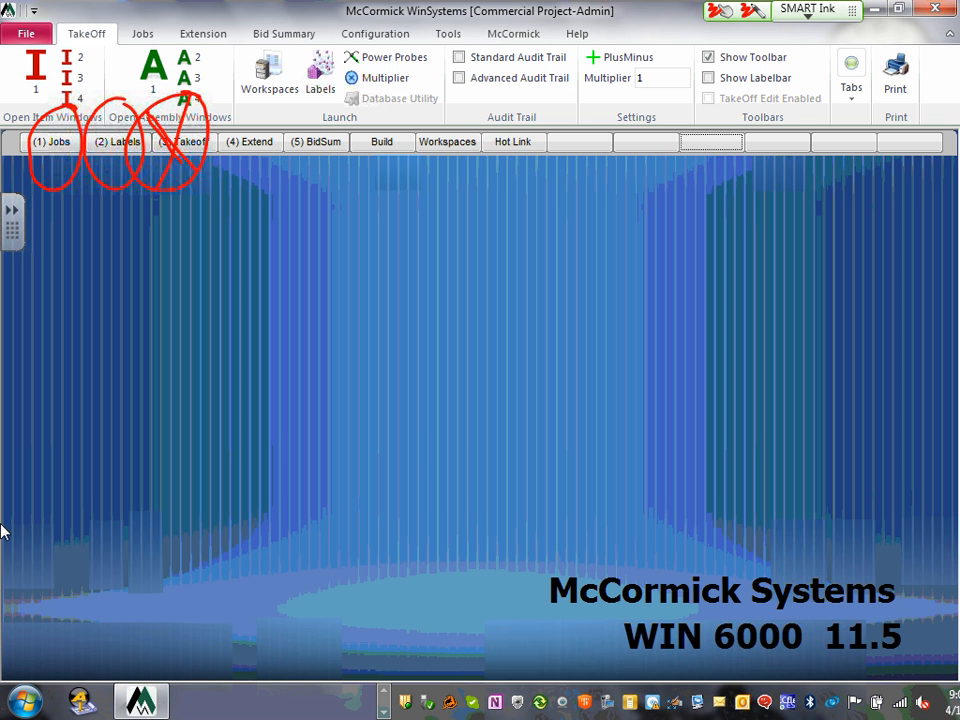
pyautogui.moveTo(272, 116)
pyautogui.mouseDown()
pyautogui.moveTo(250, 112)
pyautogui.moveTo(216, 150)
pyautogui.moveTo(252, 178)
pyautogui.moveTo(276, 135)
pyautogui.moveTo(312, 122)
pyautogui.moveTo(299, 112)
pyautogui.moveTo(351, 122)
pyautogui.mouseUp()
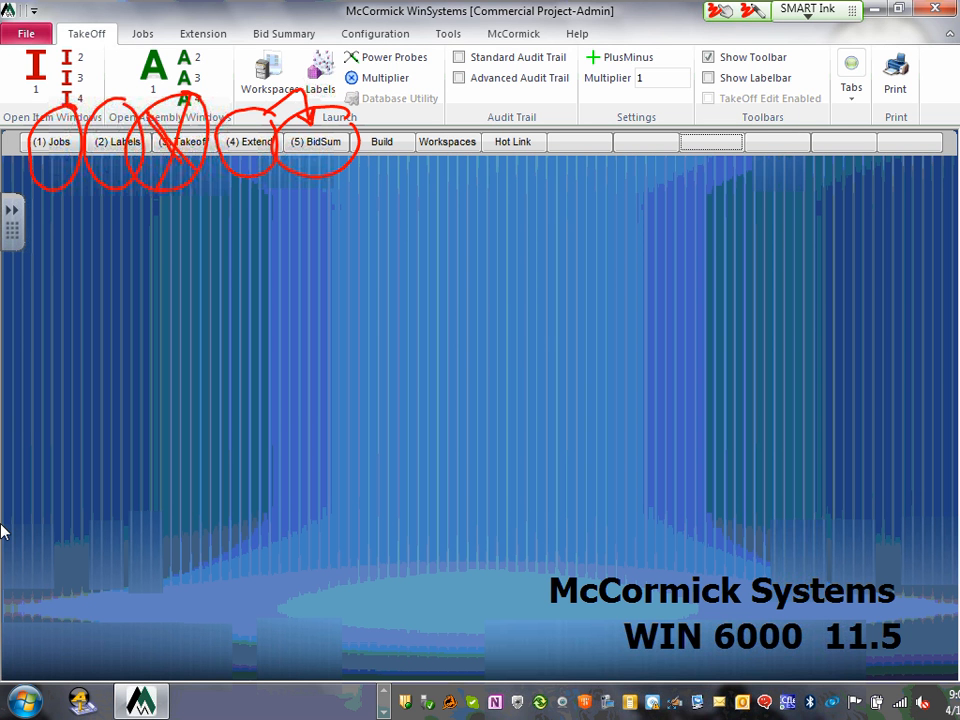
pyautogui.moveTo(153, 252); pyautogui.dragTo(157, 273)
pyautogui.moveTo(177, 250)
pyautogui.mouseDown()
pyautogui.moveTo(174, 262)
pyautogui.moveTo(180, 247)
pyautogui.mouseUp()
pyautogui.moveTo(234, 227); pyautogui.dragTo(214, 273)
pyautogui.moveTo(203, 228); pyautogui.dragTo(207, 230)
pyautogui.moveTo(150, 180)
pyautogui.mouseDown()
pyautogui.moveTo(115, 235)
pyautogui.moveTo(230, 318)
pyautogui.moveTo(200, 178)
pyautogui.mouseUp()
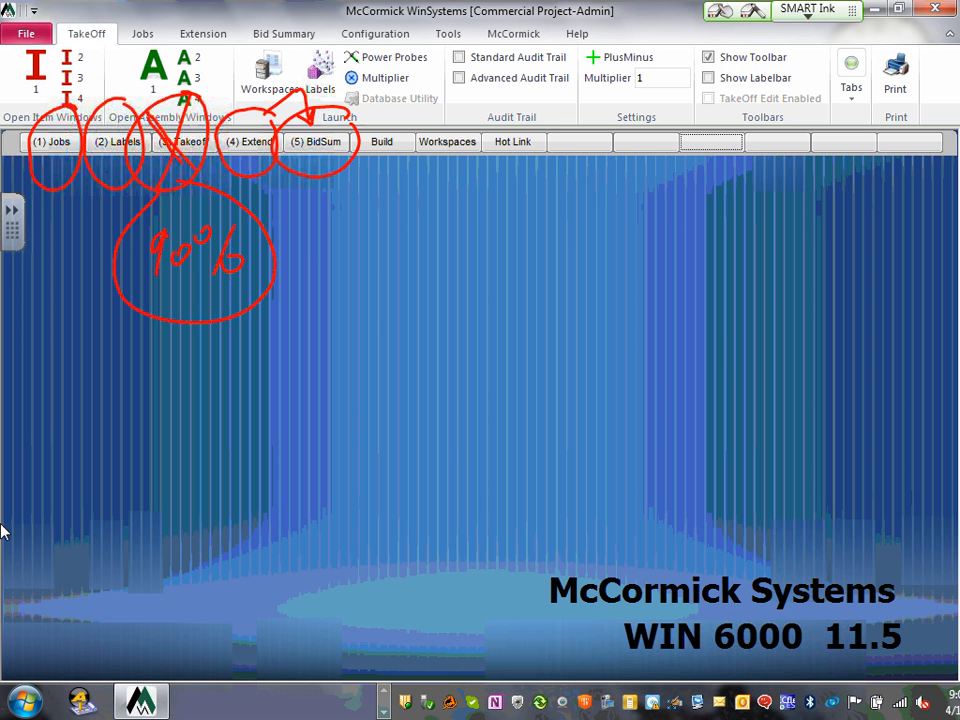
pyautogui.moveTo(232, 115)
pyautogui.mouseDown()
pyautogui.moveTo(77, 174)
pyautogui.moveTo(128, 180)
pyautogui.moveTo(107, 238)
pyautogui.moveTo(240, 283)
pyautogui.moveTo(210, 236)
pyautogui.moveTo(238, 260)
pyautogui.moveTo(180, 311)
pyautogui.moveTo(261, 195)
pyautogui.moveTo(28, 167)
pyautogui.moveTo(80, 80)
pyautogui.moveTo(38, 136)
pyautogui.mouseUp()
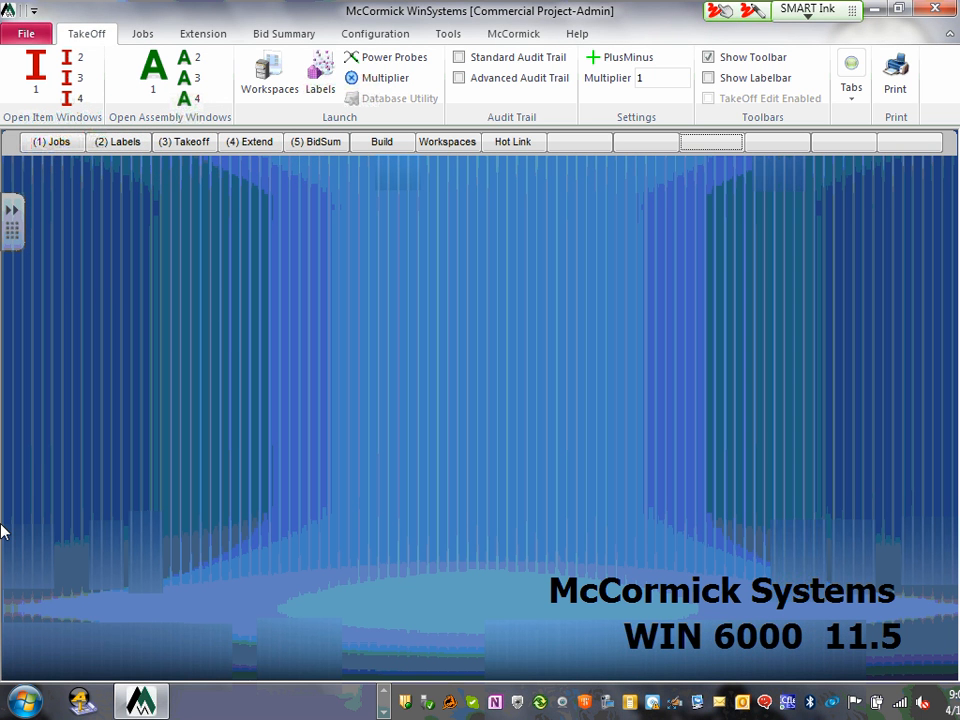
pyautogui.moveTo(198, 124)
pyautogui.mouseDown()
pyautogui.moveTo(144, 122)
pyautogui.moveTo(212, 128)
pyautogui.mouseUp()
pyautogui.moveTo(177, 169)
pyautogui.mouseDown()
pyautogui.moveTo(180, 212)
pyautogui.moveTo(192, 195)
pyautogui.mouseUp()
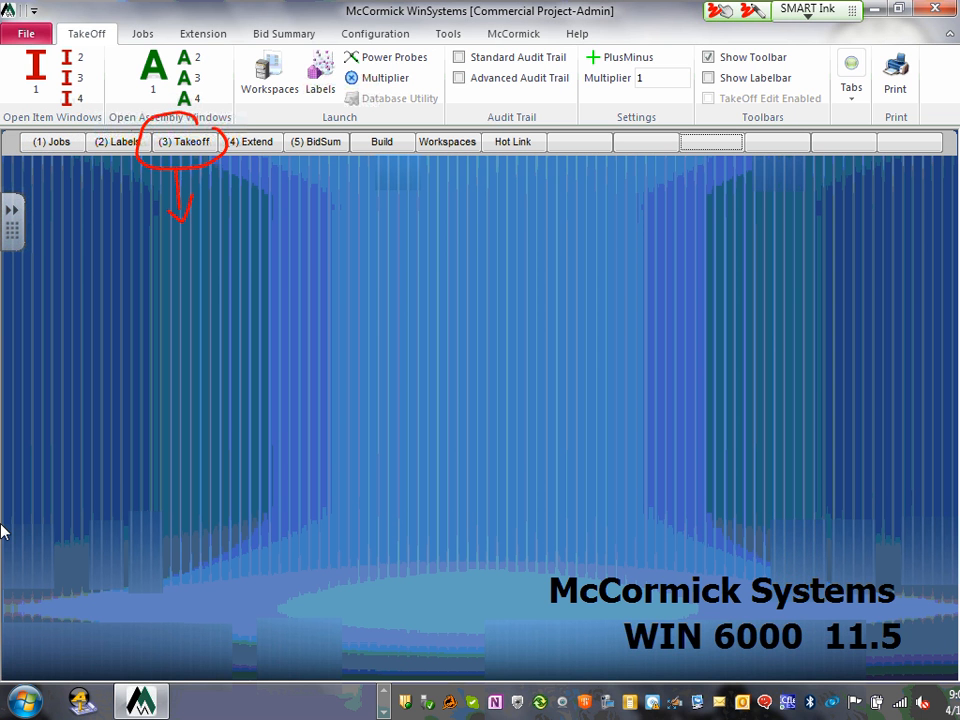
pyautogui.moveTo(211, 244); pyautogui.dragTo(208, 288)
pyautogui.moveTo(240, 254)
pyautogui.mouseDown()
pyautogui.moveTo(230, 276)
pyautogui.moveTo(252, 258)
pyautogui.mouseUp()
pyautogui.moveTo(290, 232); pyautogui.dragTo(273, 310)
pyautogui.moveTo(262, 256)
pyautogui.mouseDown()
pyautogui.moveTo(262, 270)
pyautogui.moveTo(296, 285)
pyautogui.mouseUp()
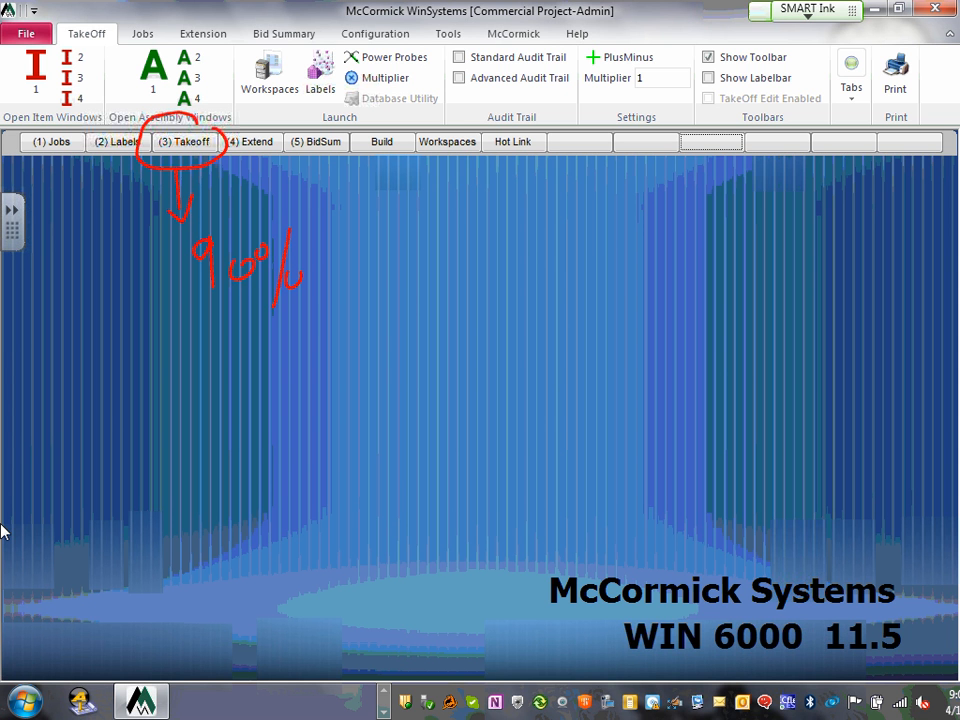
pyautogui.moveTo(210, 255)
pyautogui.mouseDown()
pyautogui.moveTo(259, 268)
pyautogui.moveTo(115, 152)
pyautogui.moveTo(246, 167)
pyautogui.moveTo(231, 240)
pyautogui.mouseUp()
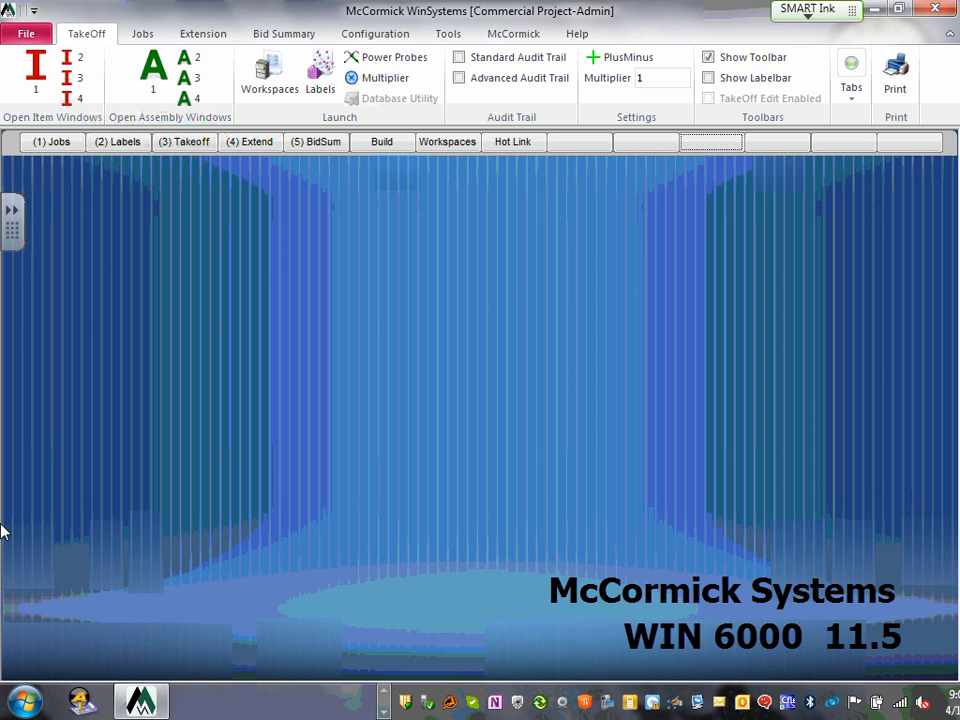
# - Open the Commercial Project job with snapshots autofitted, then show its Base Bid extension labels
pyautogui.click(55, 145)
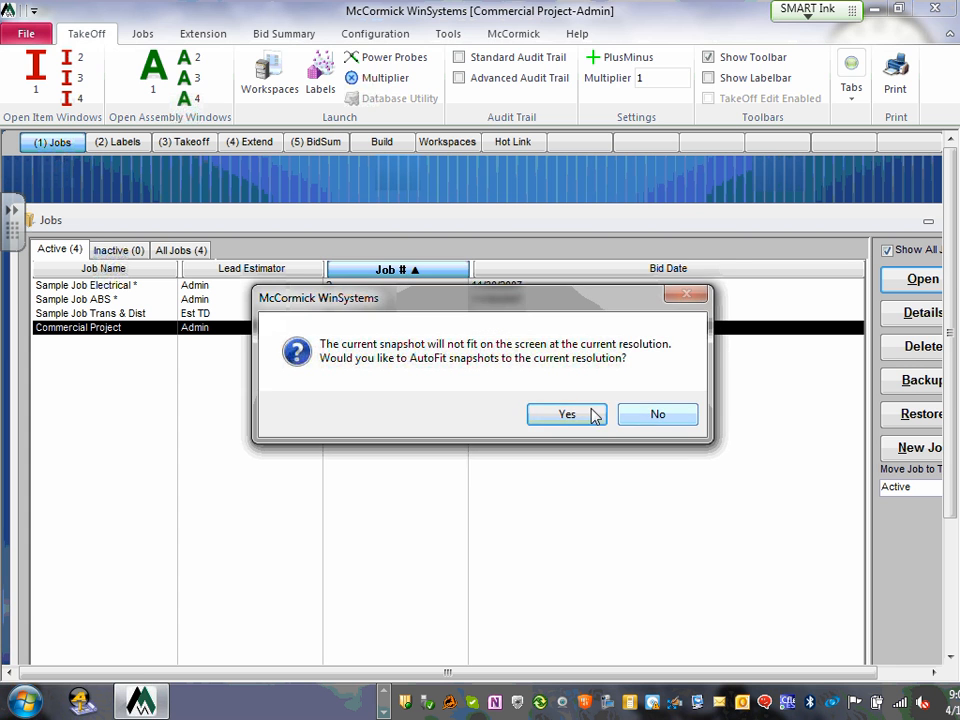
pyautogui.click(563, 417)
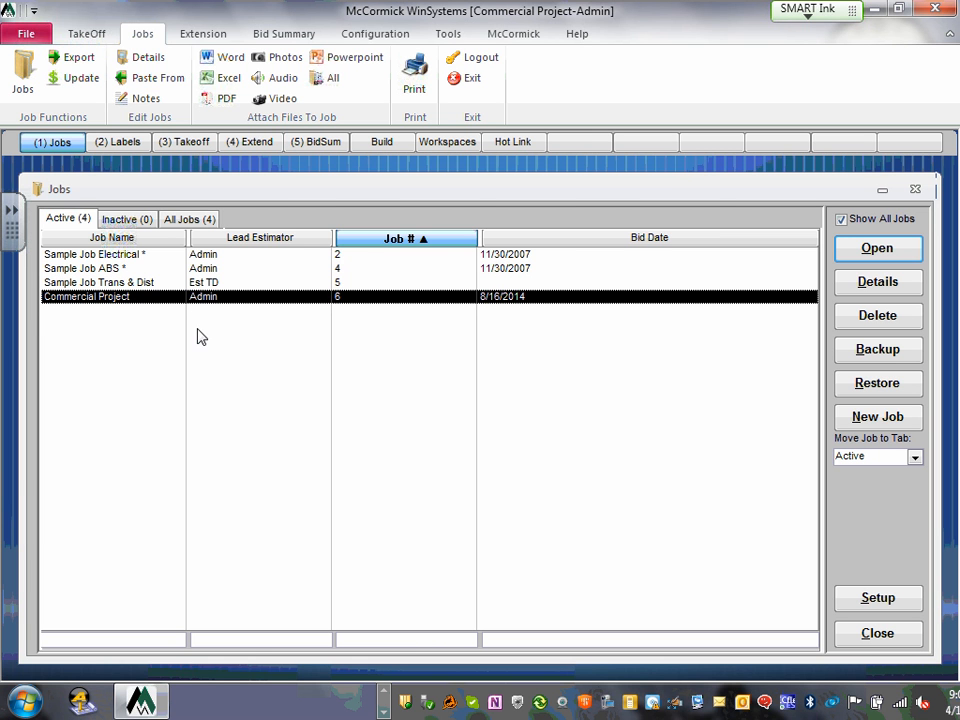
pyautogui.doubleClick(113, 297)
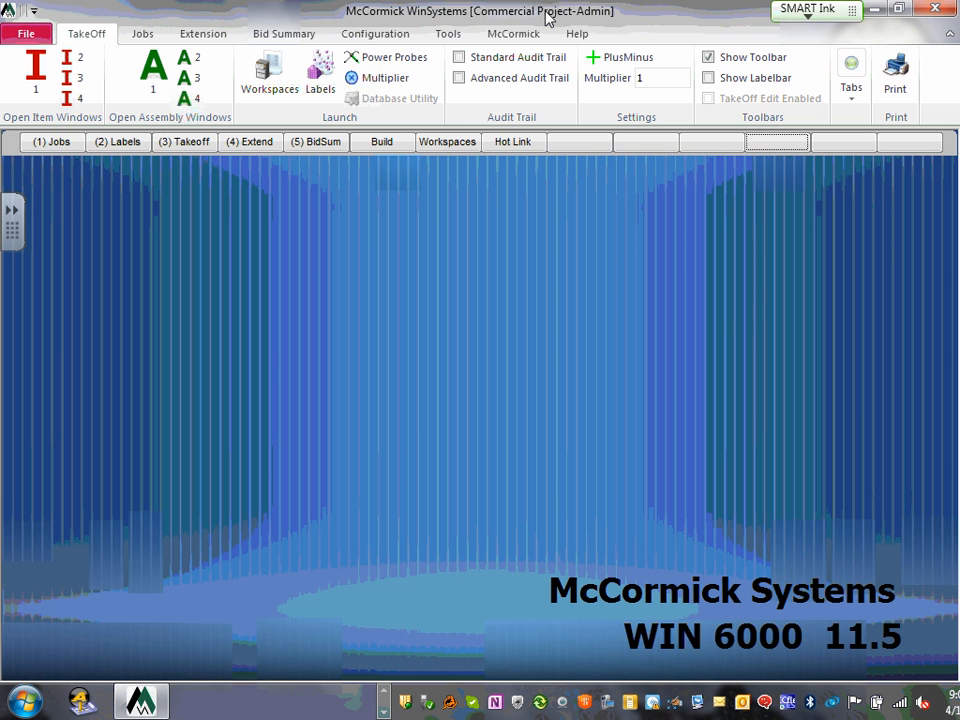
pyautogui.click(56, 142)
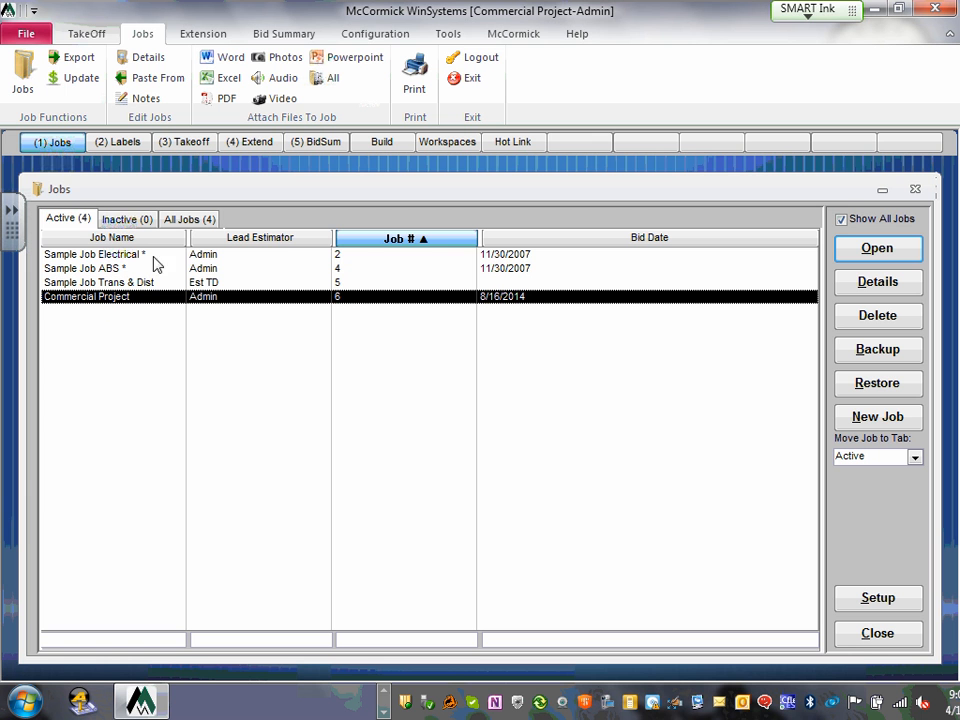
pyautogui.click(878, 634)
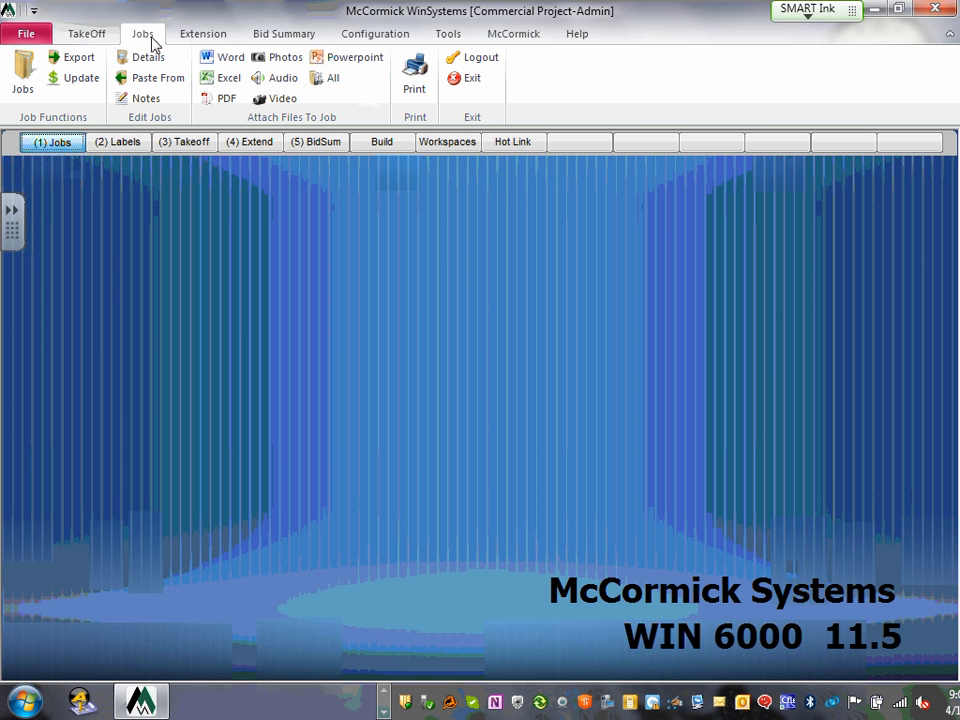
pyautogui.click(138, 150)
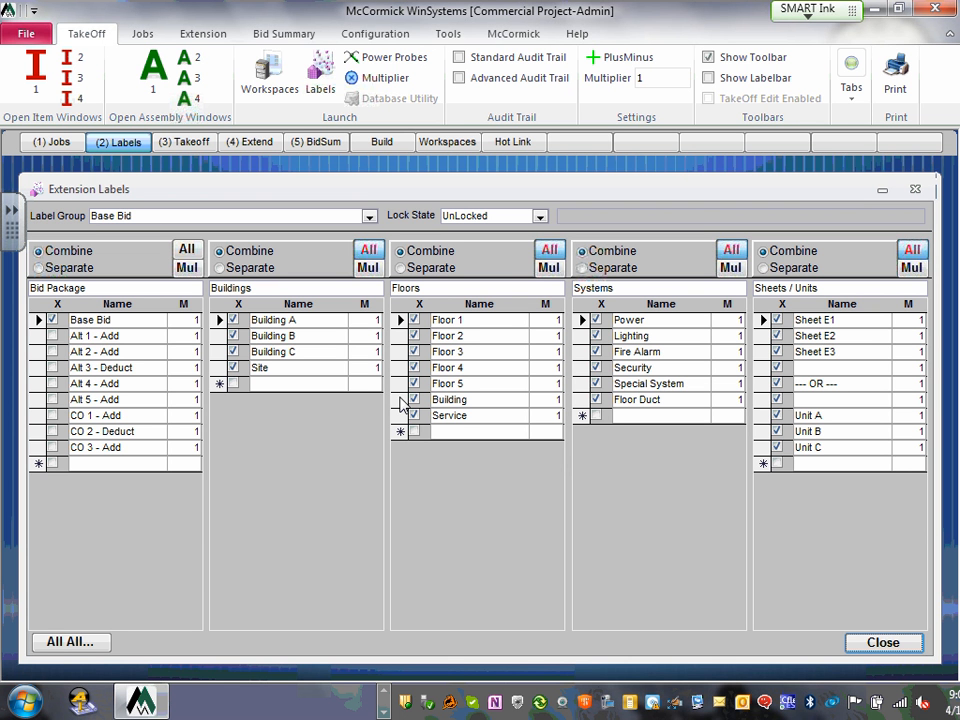
pyautogui.click(128, 319)
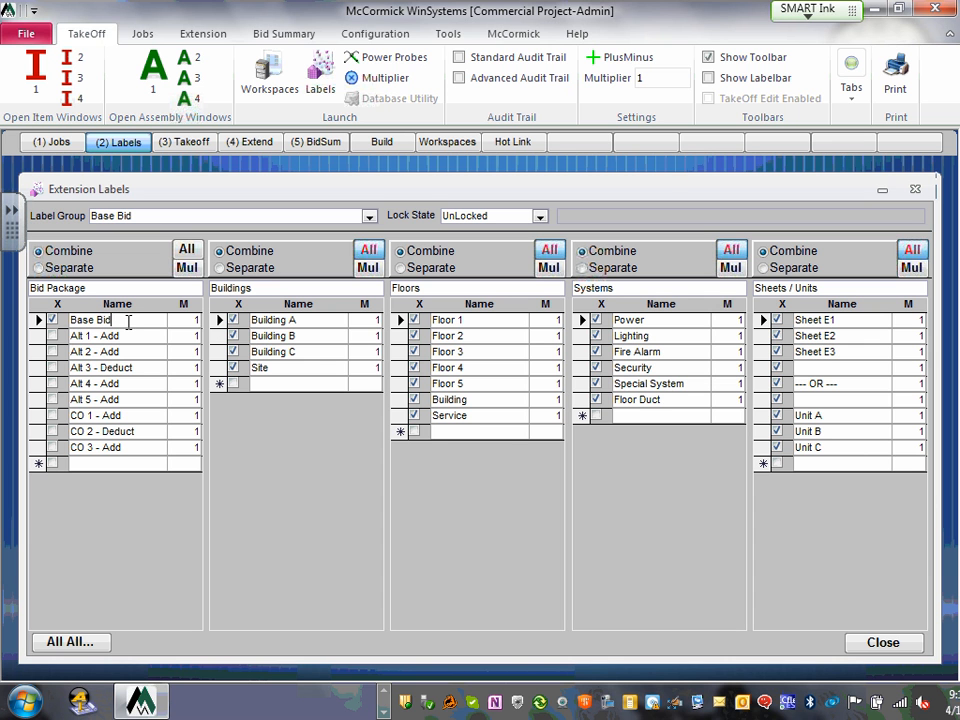
# - Uncheck Building C and Building B, leaving only Building A and Site included
pyautogui.click(196, 320)
pyautogui.click(113, 289)
pyautogui.click(232, 353)
pyautogui.click(233, 337)
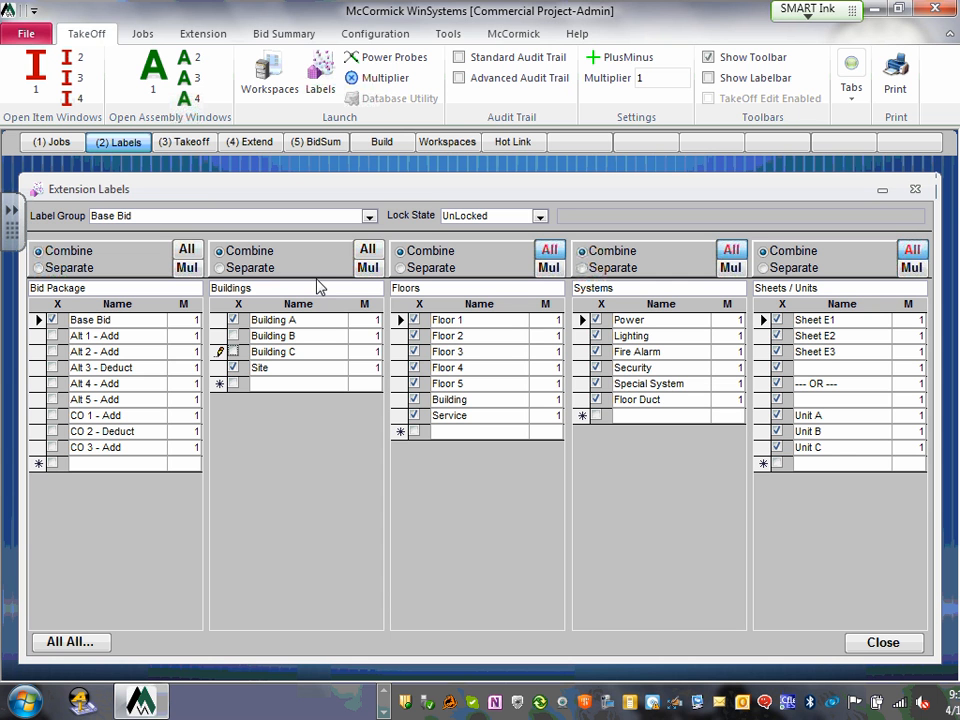
# - Uncheck Floors 2, 3, 4 and 5, leaving Floor 1, Building and Service included
pyautogui.click(414, 336)
pyautogui.click(414, 352)
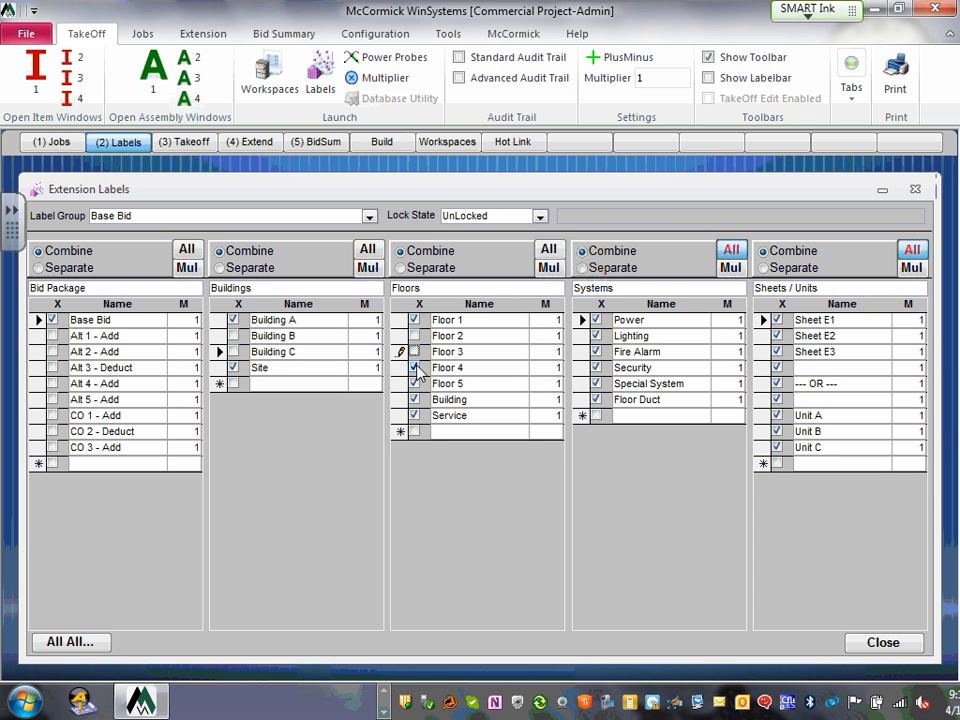
pyautogui.click(414, 368)
pyautogui.click(416, 385)
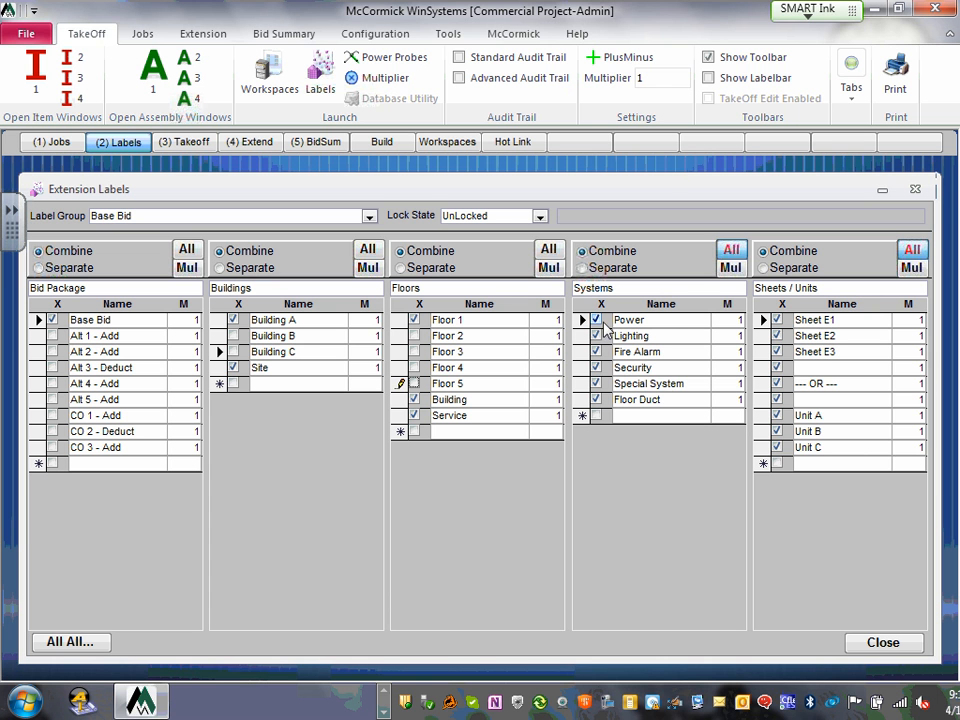
# - Rename the Special System label to Phone and Floor Duct to Data
pyautogui.click(597, 400)
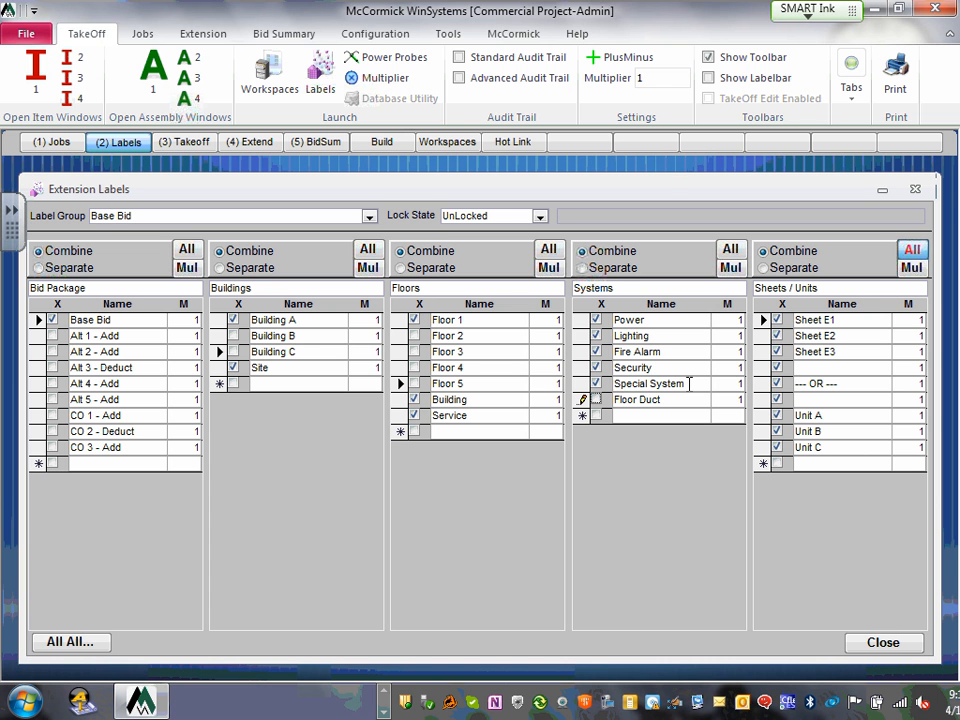
pyautogui.moveTo(689, 384); pyautogui.dragTo(612, 385)
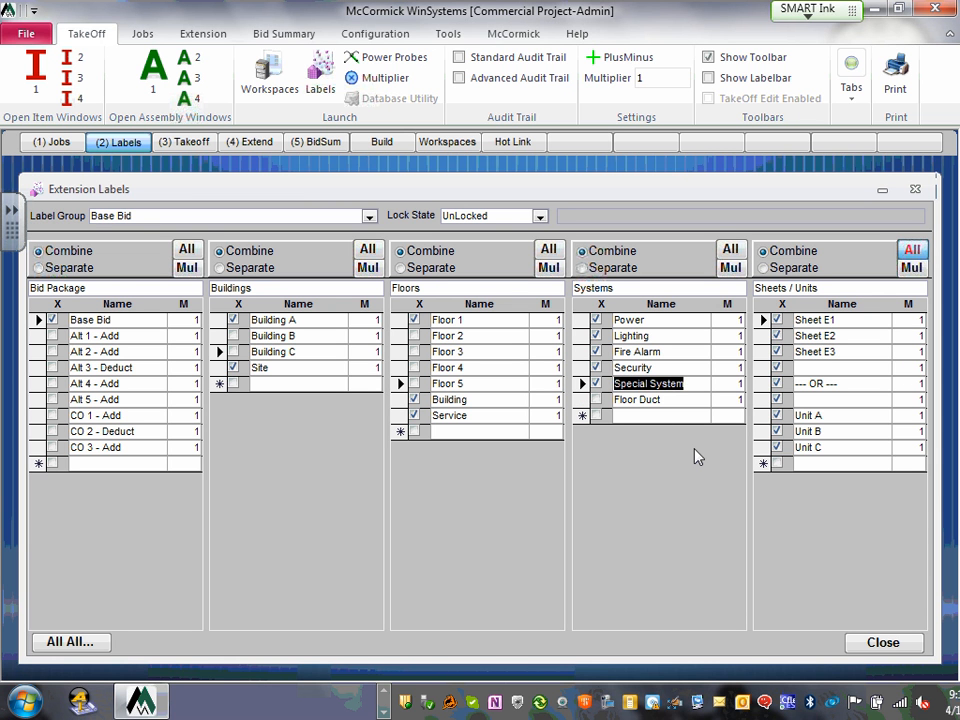
pyautogui.write('P')
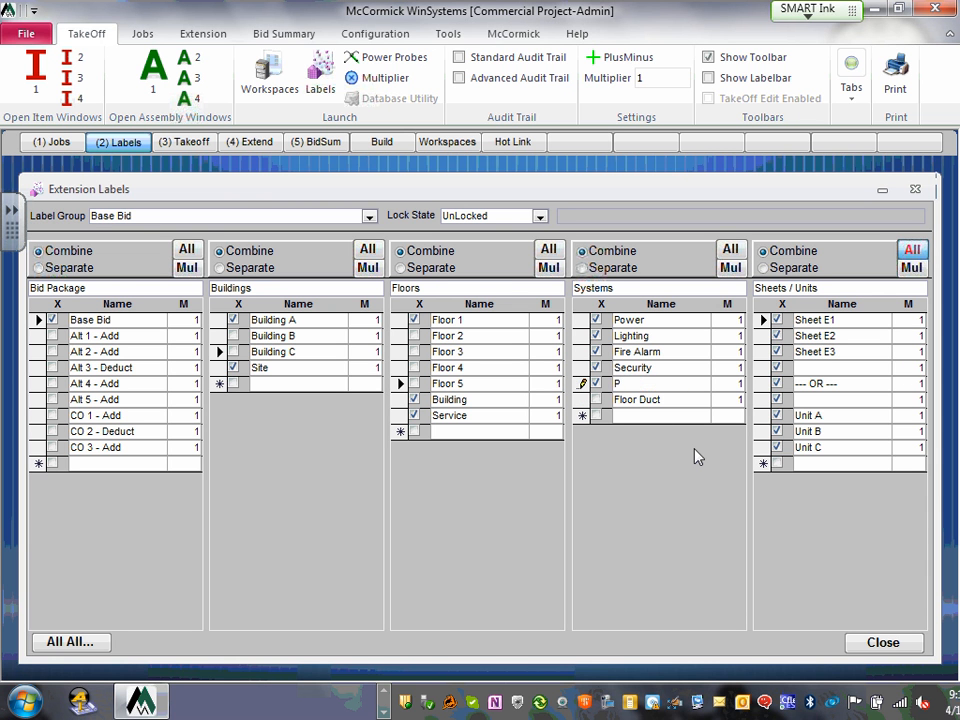
pyautogui.write('hone')
pyautogui.click(597, 401)
pyautogui.click(631, 401)
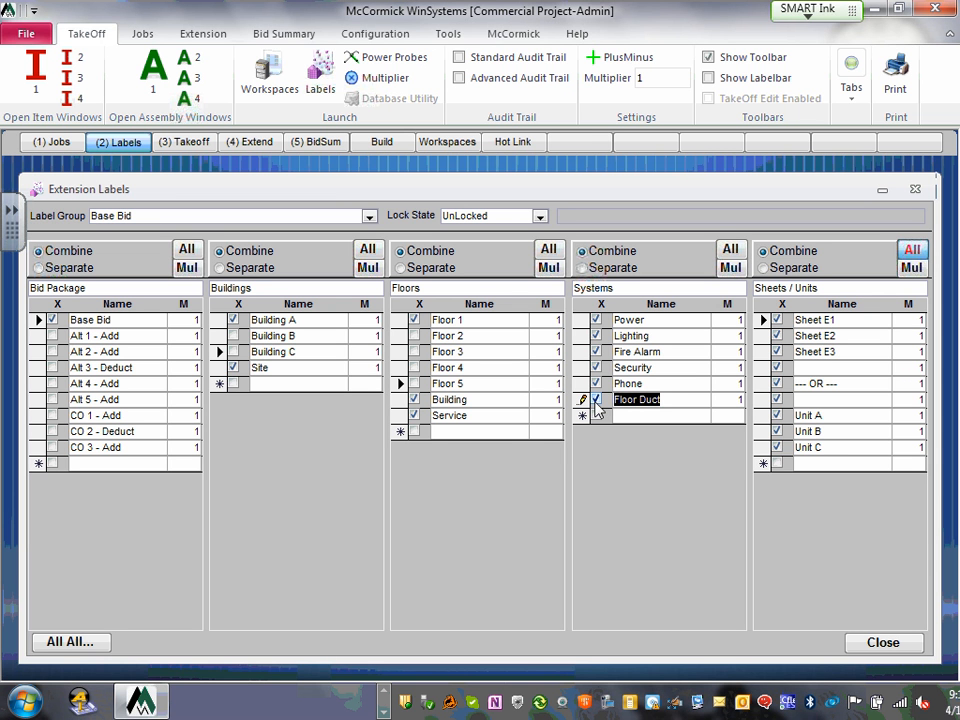
pyautogui.write('Data')
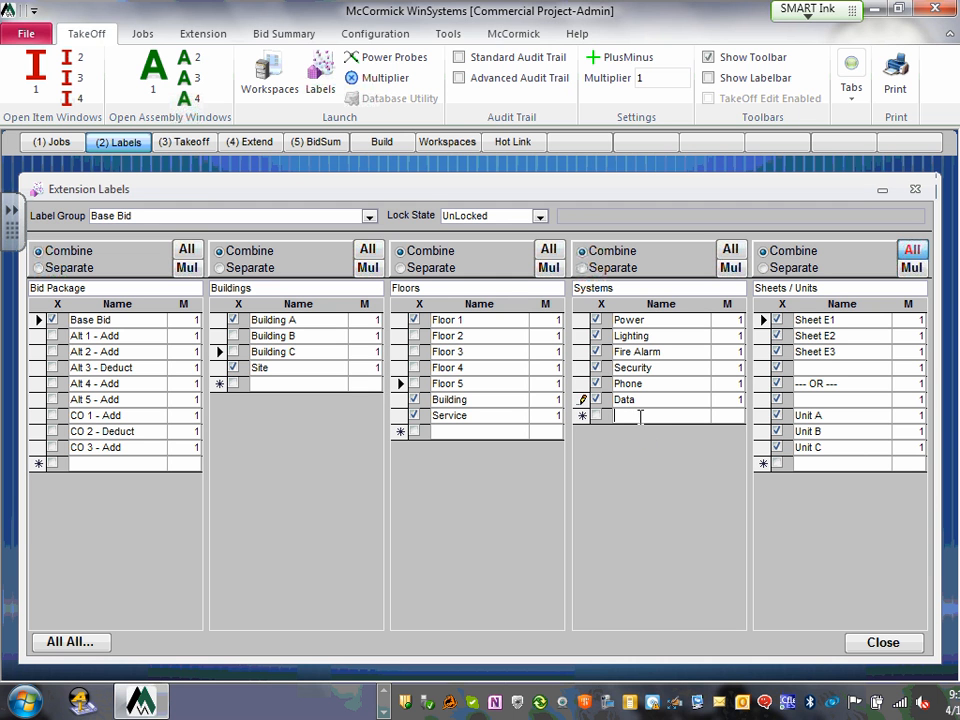
# - Add a new TV system row and check it so it is included
pyautogui.click(640, 414)
pyautogui.write('TC')
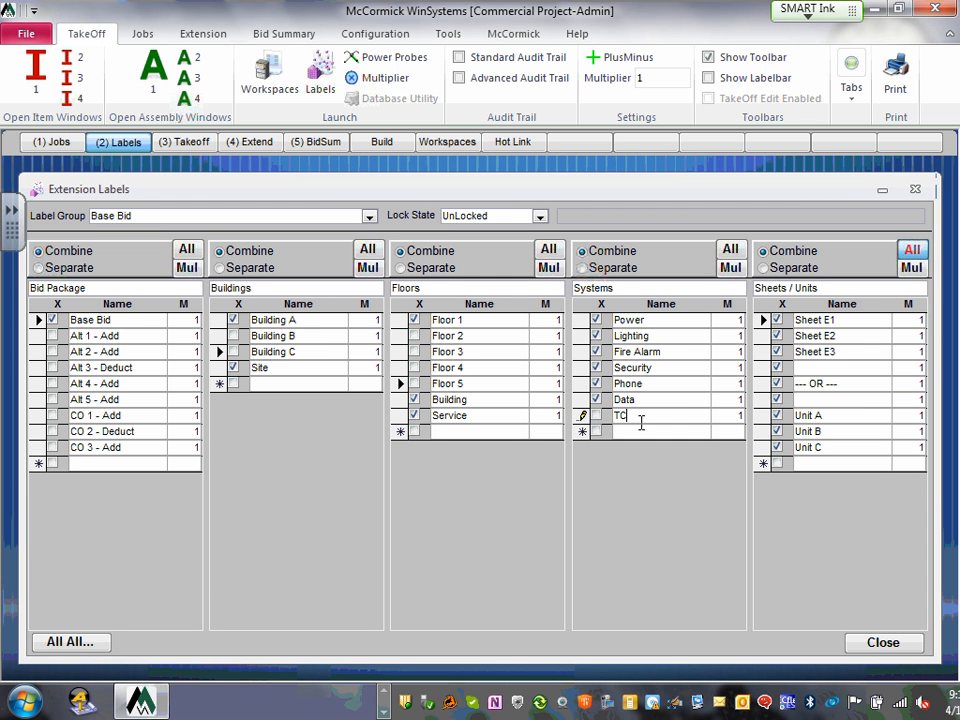
pyautogui.press('BackSpace')
pyautogui.write('V')
pyautogui.click(662, 431)
pyautogui.click(598, 415)
pyautogui.click(834, 287)
pyautogui.doubleClick(805, 320)
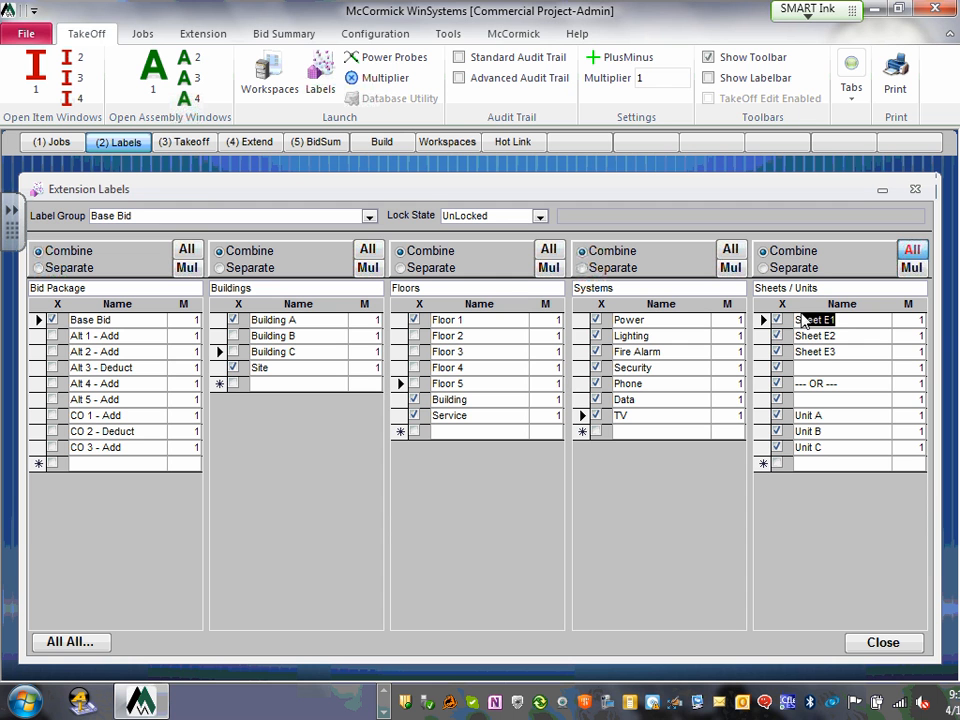
# - Rename the first sheet labels to E1-Titlesheet, E2-Symbols, E3-Rister and E4-Site
pyautogui.press('BackSpace')
pyautogui.write('E1')
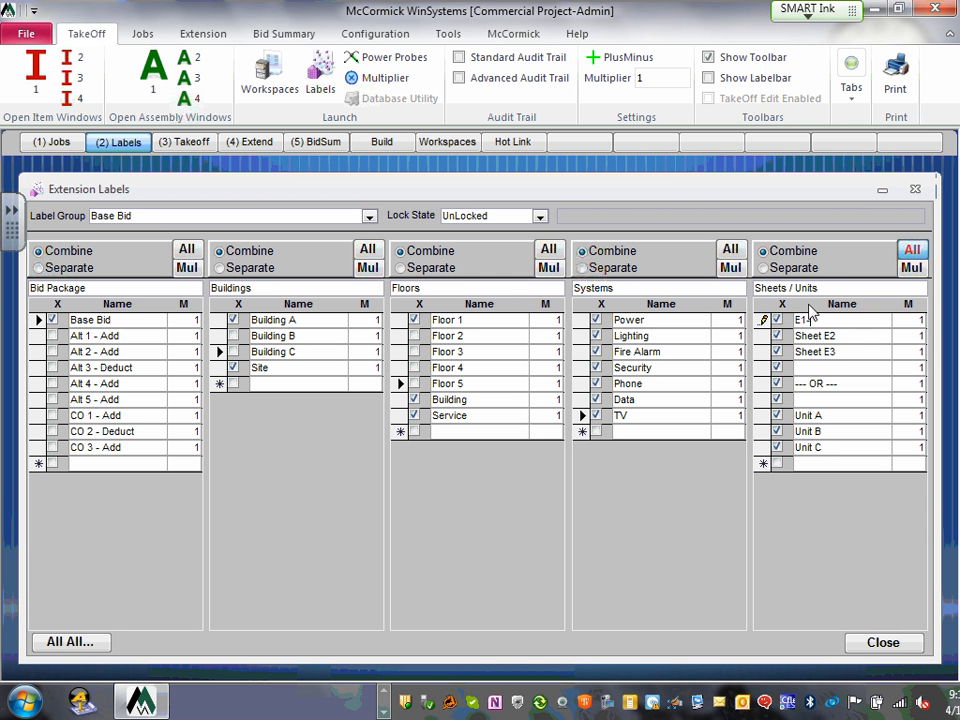
pyautogui.write(' Titlesheet')
pyautogui.moveTo(832, 336); pyautogui.dragTo(789, 342)
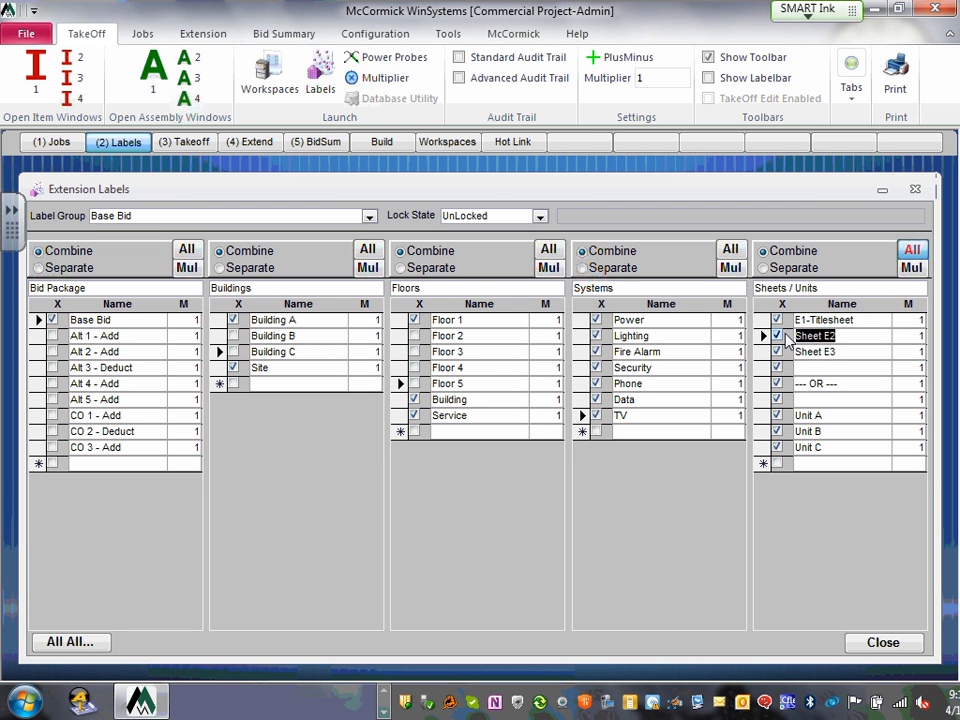
pyautogui.write('E2-')
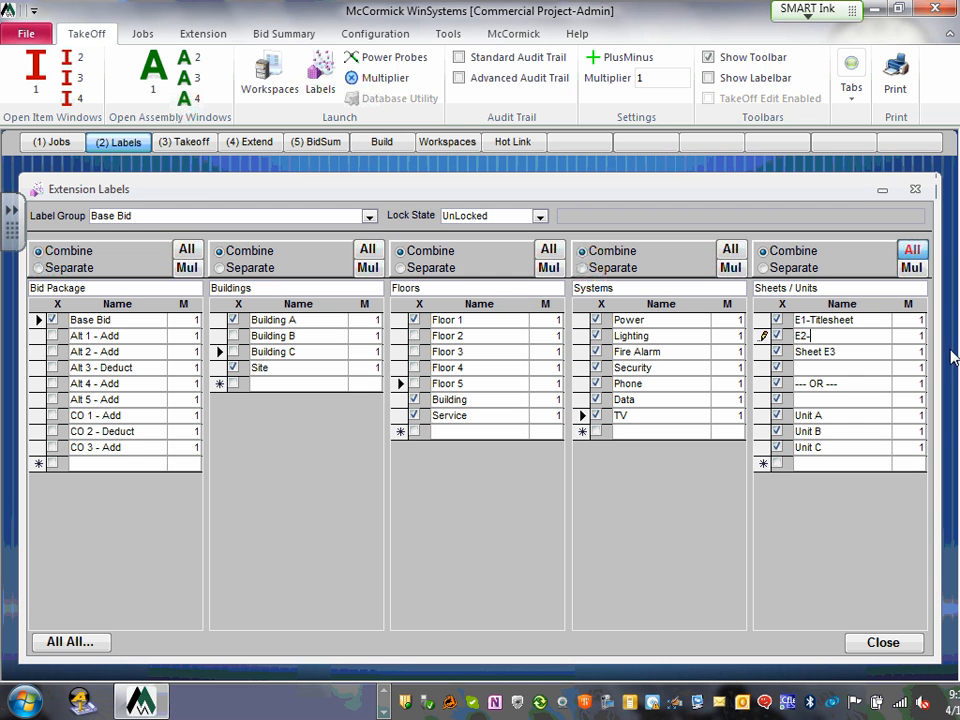
pyautogui.write('Symbols')
pyautogui.click(805, 353)
pyautogui.write('E3-')
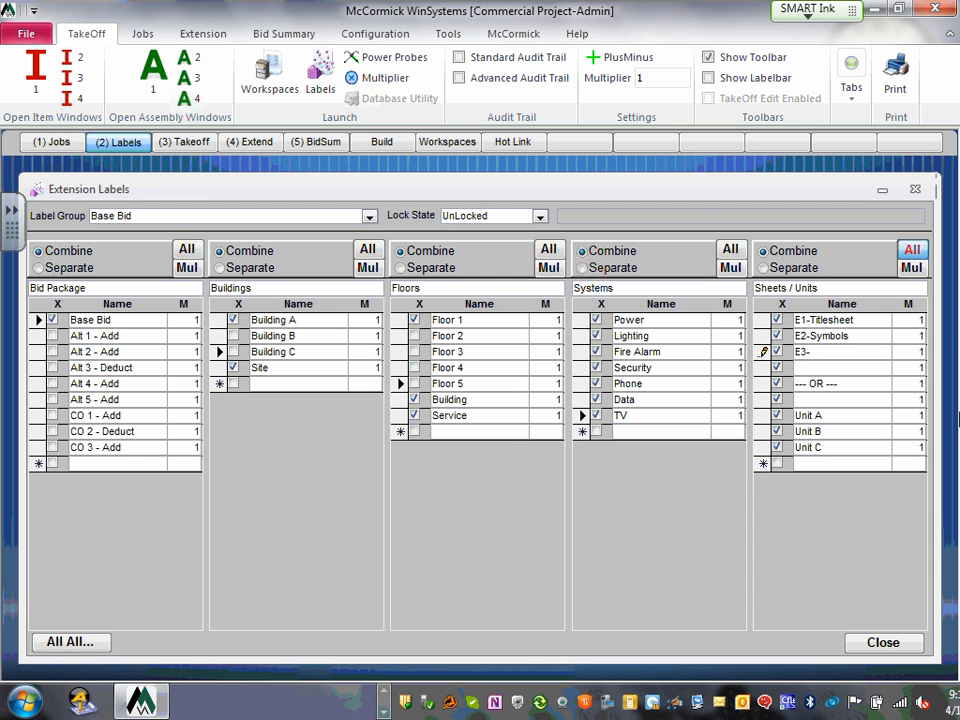
pyautogui.write('Rister')
pyautogui.click(811, 367)
pyautogui.write('E4-Site')
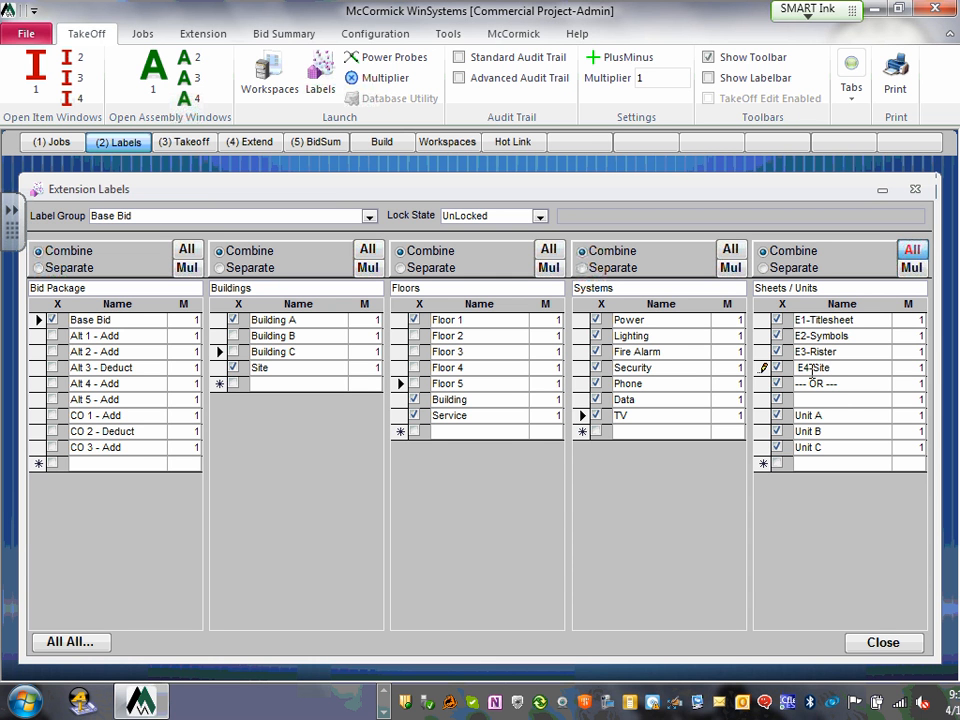
# - Replace the --- OR --- row with E5-Lighting and add E5.1-Lighting-Alt. below it
pyautogui.click(813, 385)
pyautogui.moveTo(853, 388); pyautogui.dragTo(799, 388)
pyautogui.press('BackSpace')
pyautogui.press('BackSpace')
pyautogui.press('BackSpace')
pyautogui.press('BackSpace')
pyautogui.press('BackSpace')
pyautogui.press('BackSpace')
pyautogui.press('BackSpace')
pyautogui.press('BackSpace')
pyautogui.press('BackSpace')
pyautogui.press('BackSpace')
pyautogui.write('E5-')
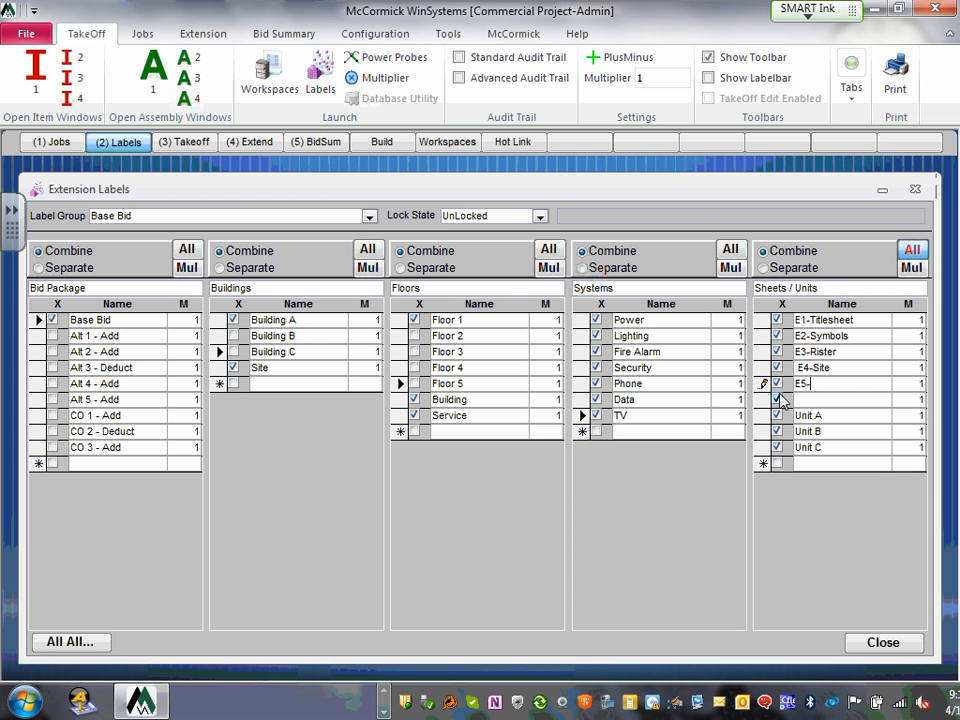
pyautogui.write('Lighting')
pyautogui.click(789, 400)
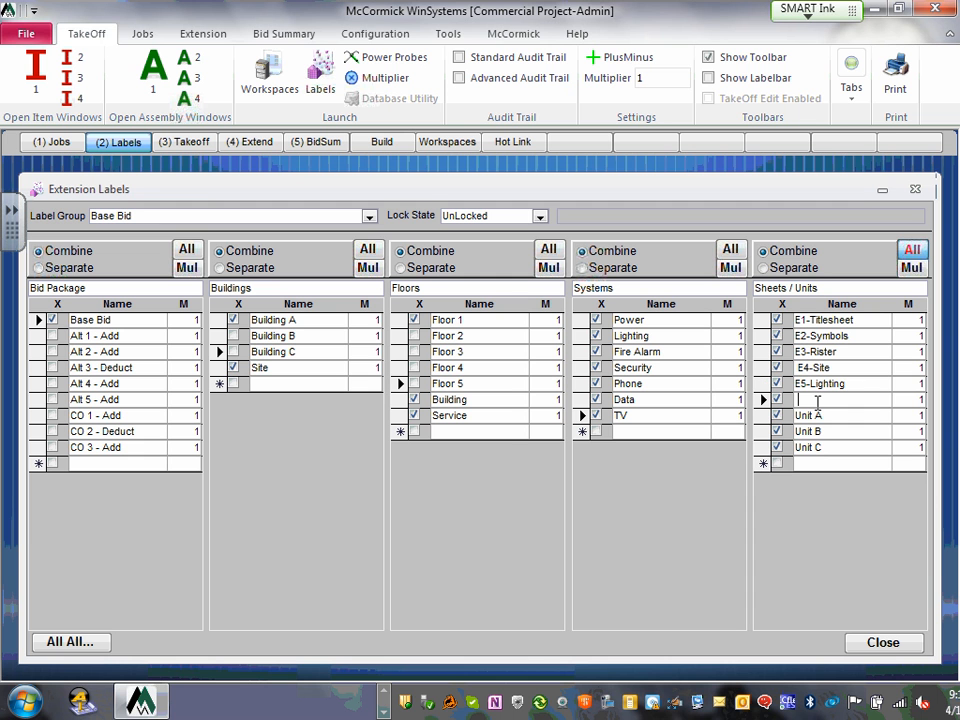
pyautogui.write('E')
pyautogui.write('6')
pyautogui.write('- ')
pyautogui.write('Power')
pyautogui.press('BackSpace')
pyautogui.press('BackSpace')
pyautogui.press('BackSpace')
pyautogui.press('BackSpace')
pyautogui.press('BackSpace')
pyautogui.press('BackSpace')
pyautogui.press('BackSpace')
pyautogui.press('BackSpace')
pyautogui.press('BackSpace')
pyautogui.write('E5.1-Lighting')
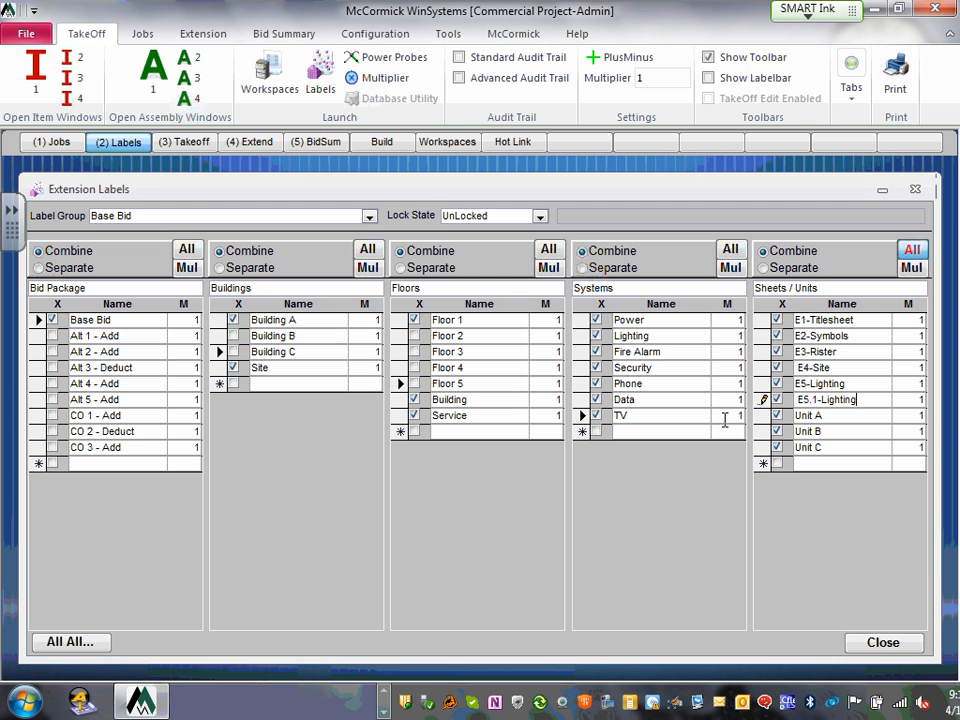
pyautogui.write('-Alt.')
# - Rename Unit A to E6-Power and Unit B to E7-LV
pyautogui.click(818, 416)
pyautogui.press('BackSpace')
pyautogui.press('BackSpace')
pyautogui.press('BackSpace')
pyautogui.press('BackSpace')
pyautogui.press('BackSpace')
pyautogui.press('BackSpace')
pyautogui.write('E6-Power')
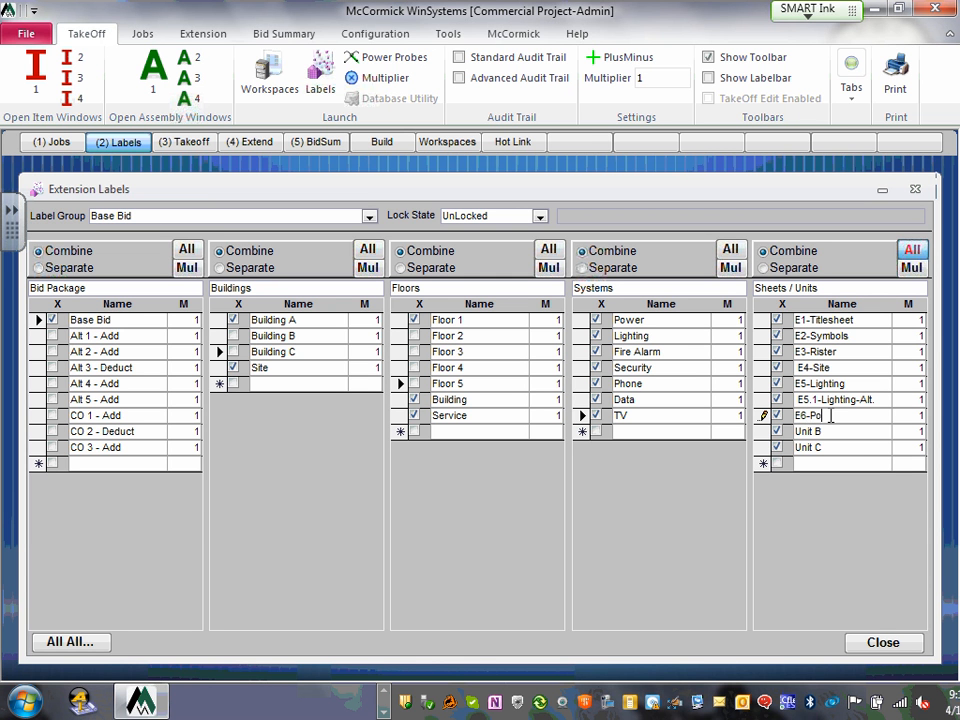
pyautogui.click(799, 399)
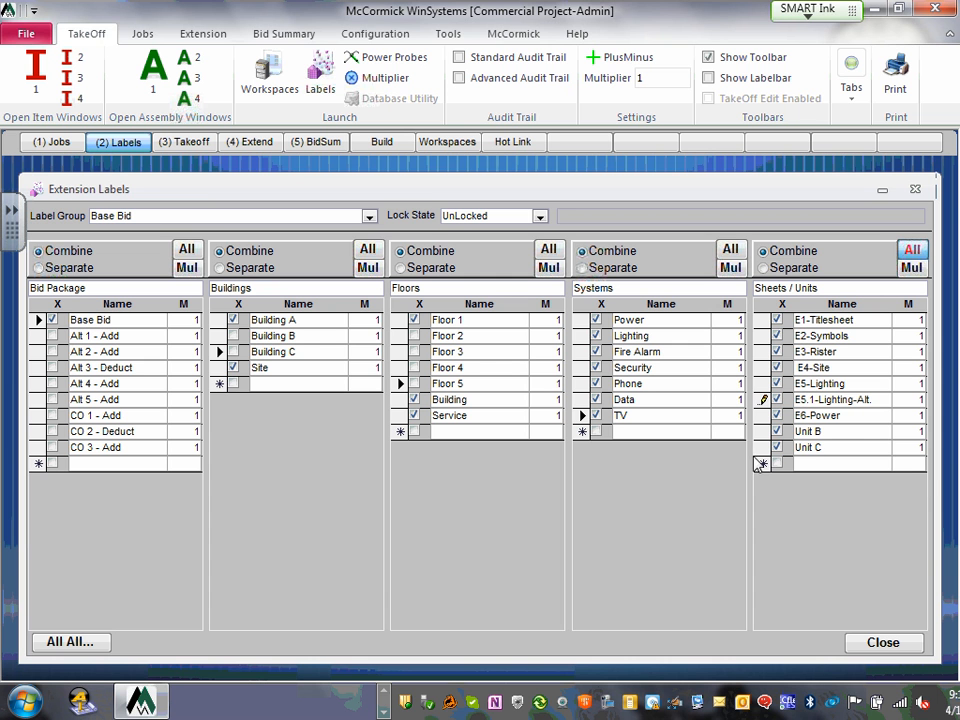
pyautogui.click(833, 431)
pyautogui.press('BackSpace')
pyautogui.press('BackSpace')
pyautogui.press('BackSpace')
pyautogui.press('BackSpace')
pyautogui.press('BackSpace')
pyautogui.press('BackSpace')
pyautogui.write('E7-LV')
# - Rename Unit C to E8-Panel Schedules
pyautogui.click(824, 447)
pyautogui.press('BackSpace')
pyautogui.press('BackSpace')
pyautogui.press('BackSpace')
pyautogui.press('BackSpace')
pyautogui.press('BackSpace')
pyautogui.press('BackSpace')
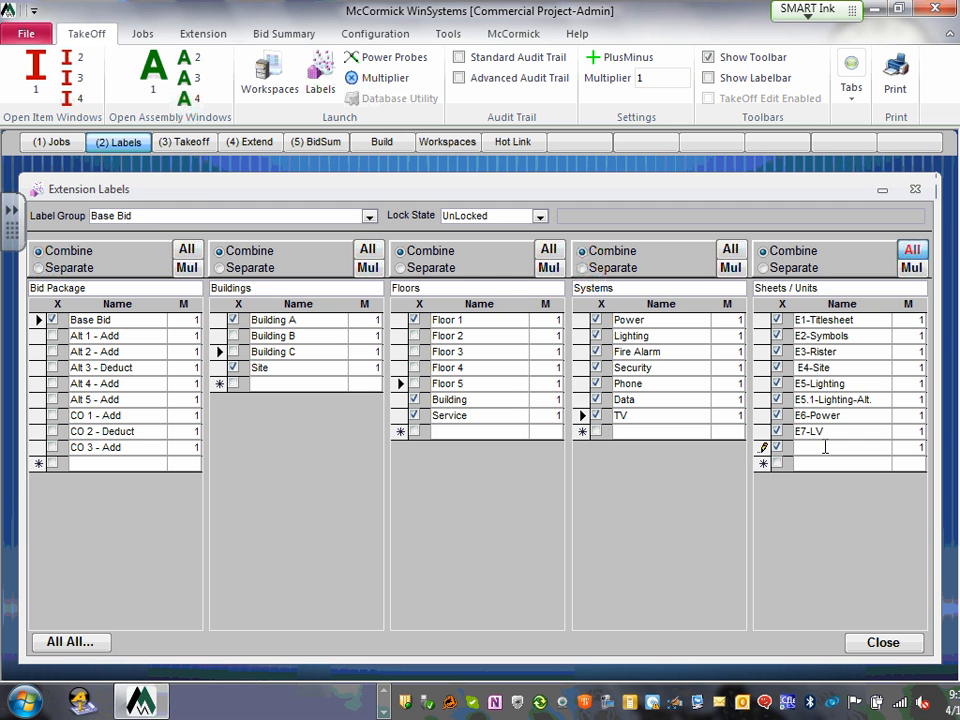
pyautogui.write('E8-Schedules')
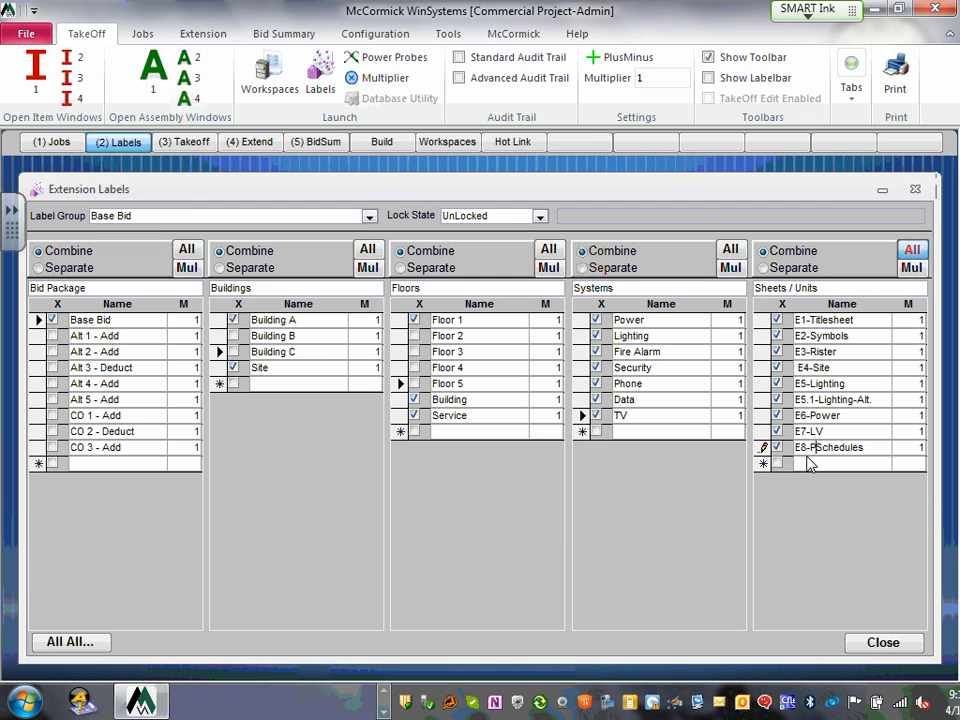
pyautogui.write('Panel')
pyautogui.press('Return')
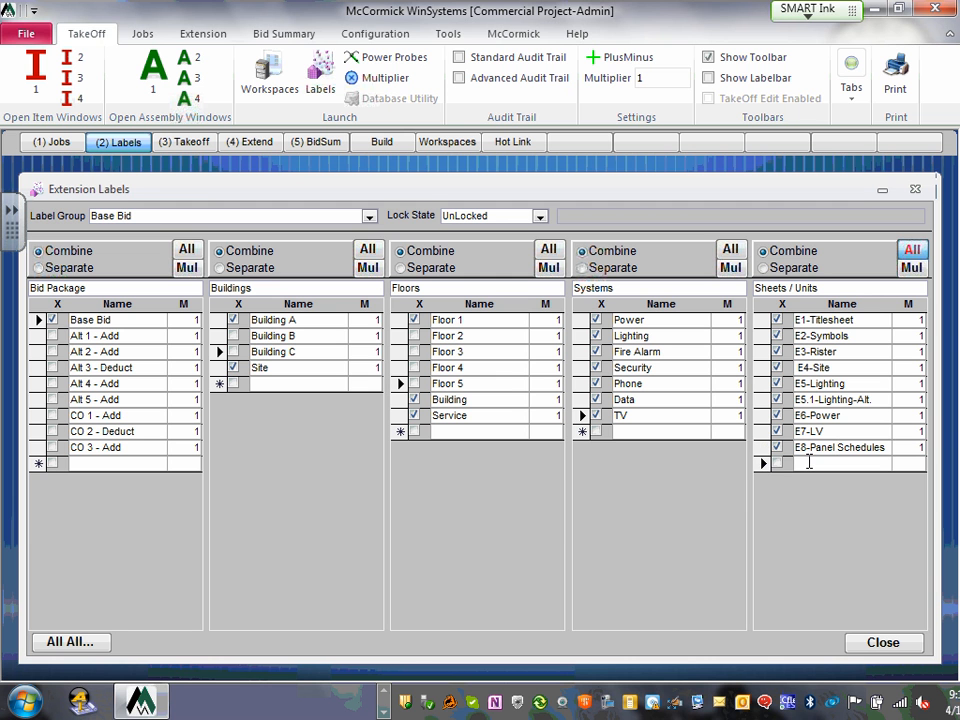
# - Add sheet rows E9-Mech. & Lighting Schedules and E10-Details
pyautogui.write('E9-')
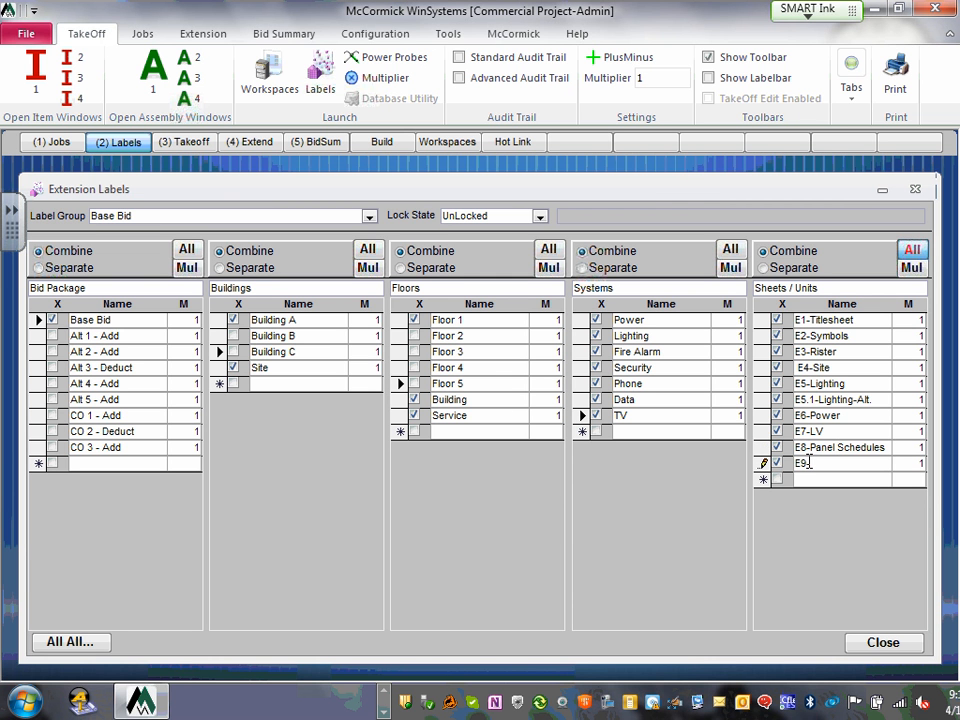
pyautogui.write('Mech.')
pyautogui.write(' & Lighti')
pyautogui.write('ng Sche')
pyautogui.write('deules')
pyautogui.click(850, 463)
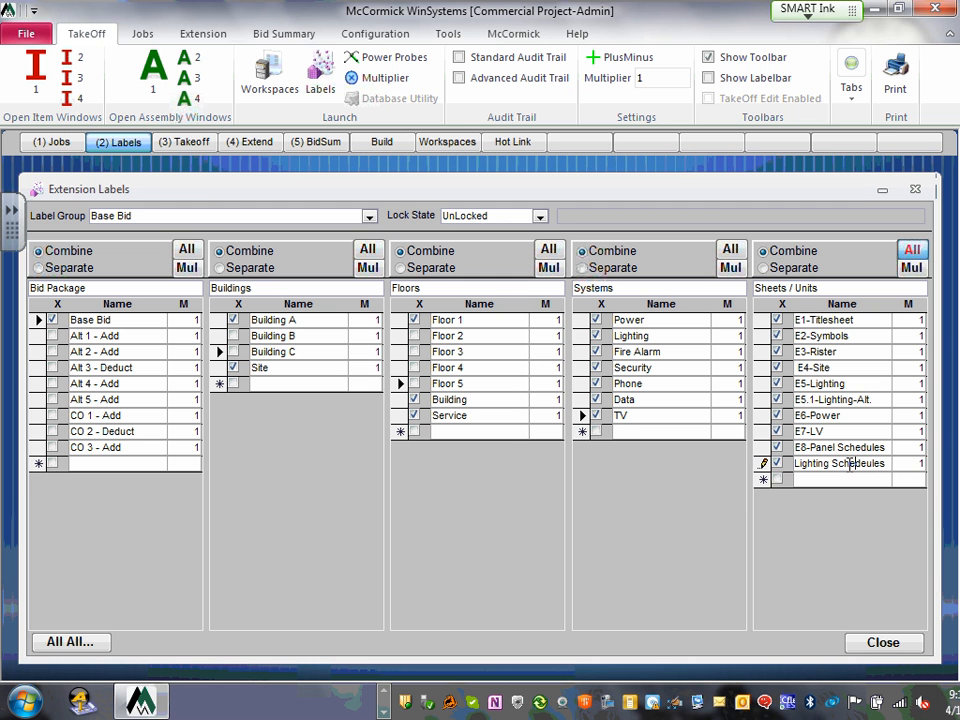
pyautogui.click(868, 463)
pyautogui.press('BackSpace')
pyautogui.click(796, 463)
pyautogui.write('E9-')
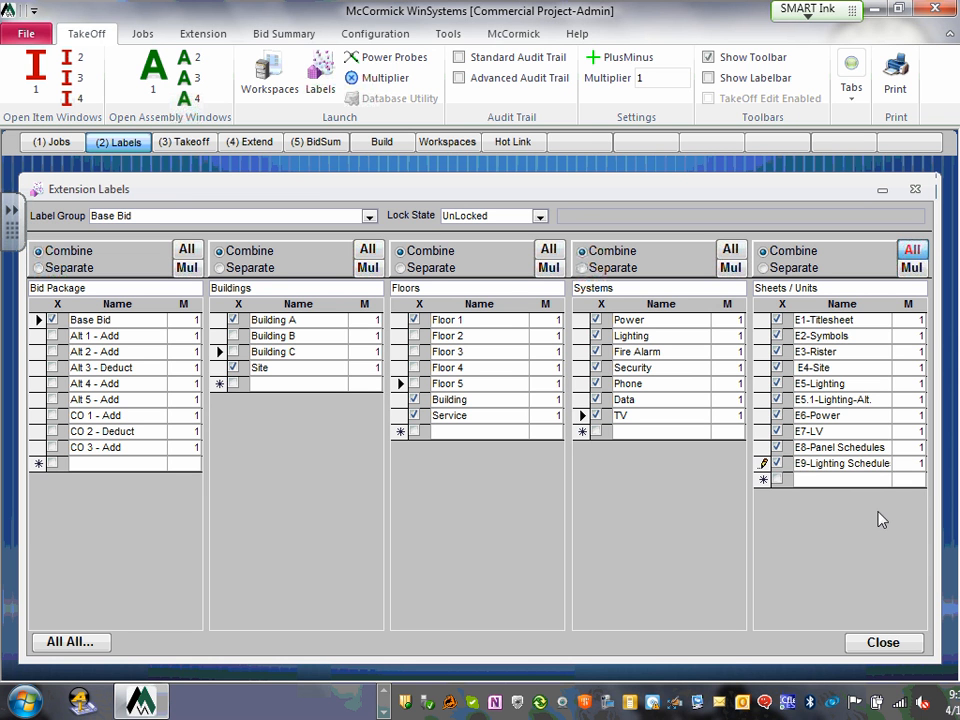
pyautogui.click(814, 480)
pyautogui.write('E')
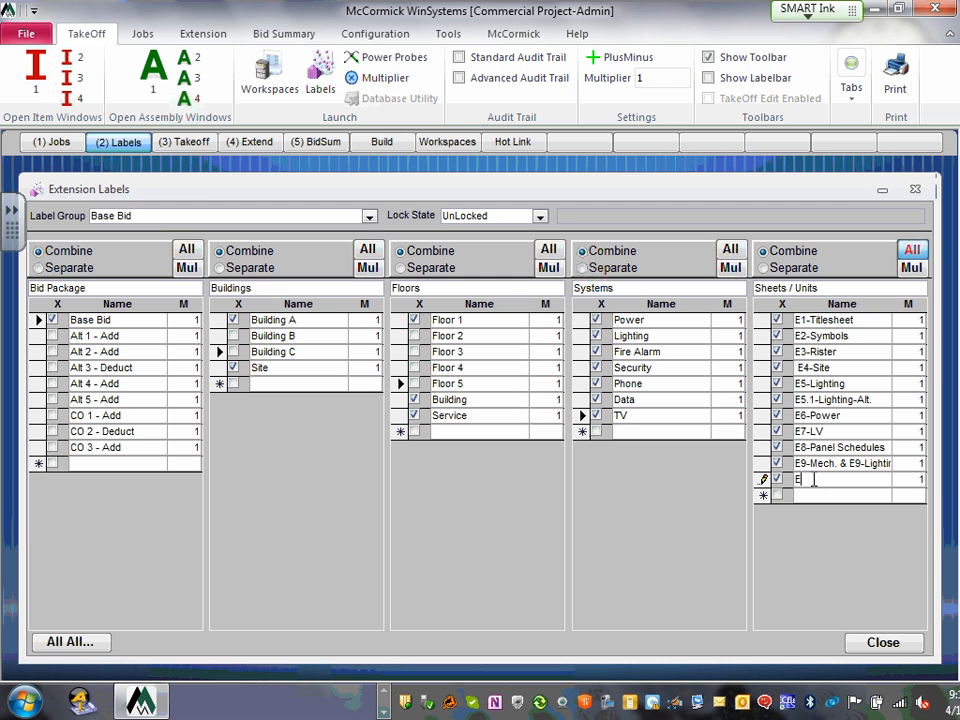
pyautogui.write('10-Details')
pyautogui.click(826, 497)
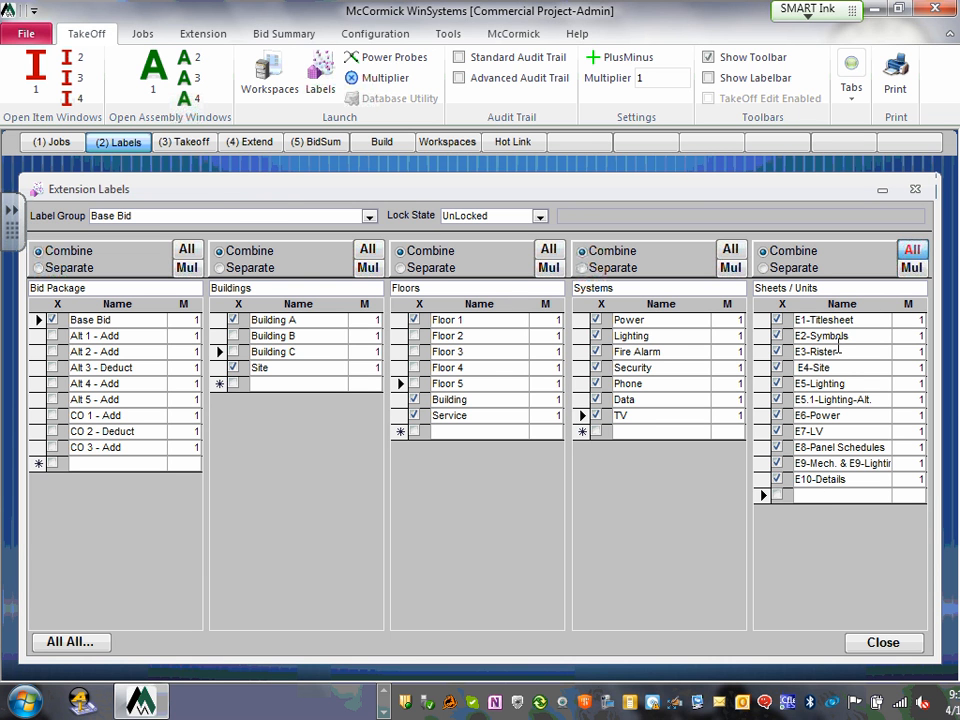
# - Switch to the Takeoff workspace and rearrange the Assemblies, Audit Trail and Takeoff Menu windows
pyautogui.click(188, 142)
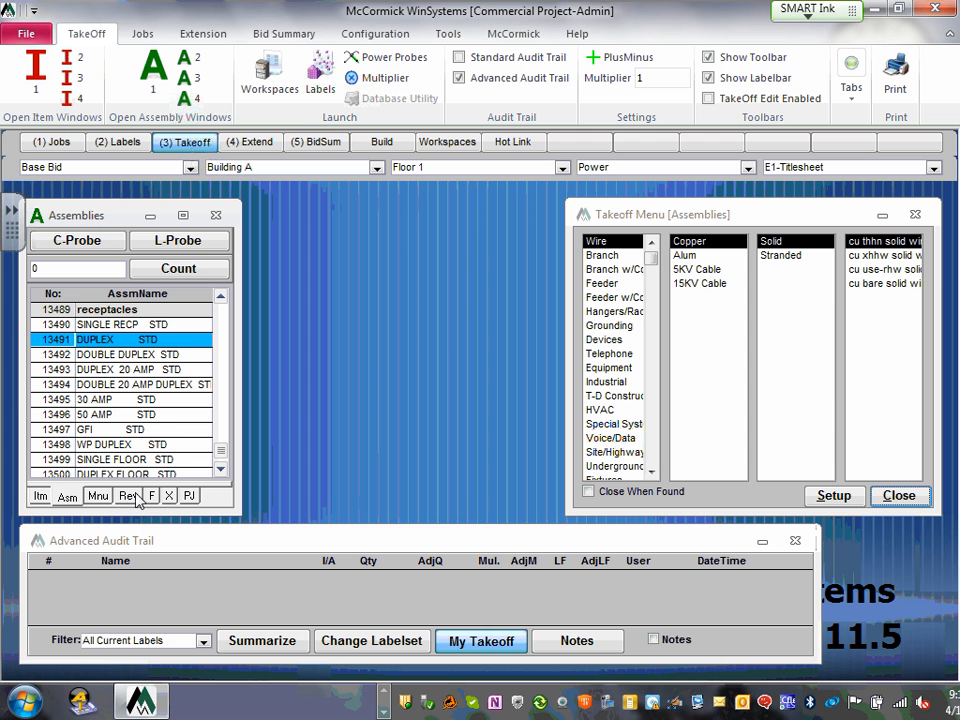
pyautogui.moveTo(95, 215)
pyautogui.mouseDown()
pyautogui.moveTo(115, 205)
pyautogui.moveTo(93, 199)
pyautogui.mouseUp()
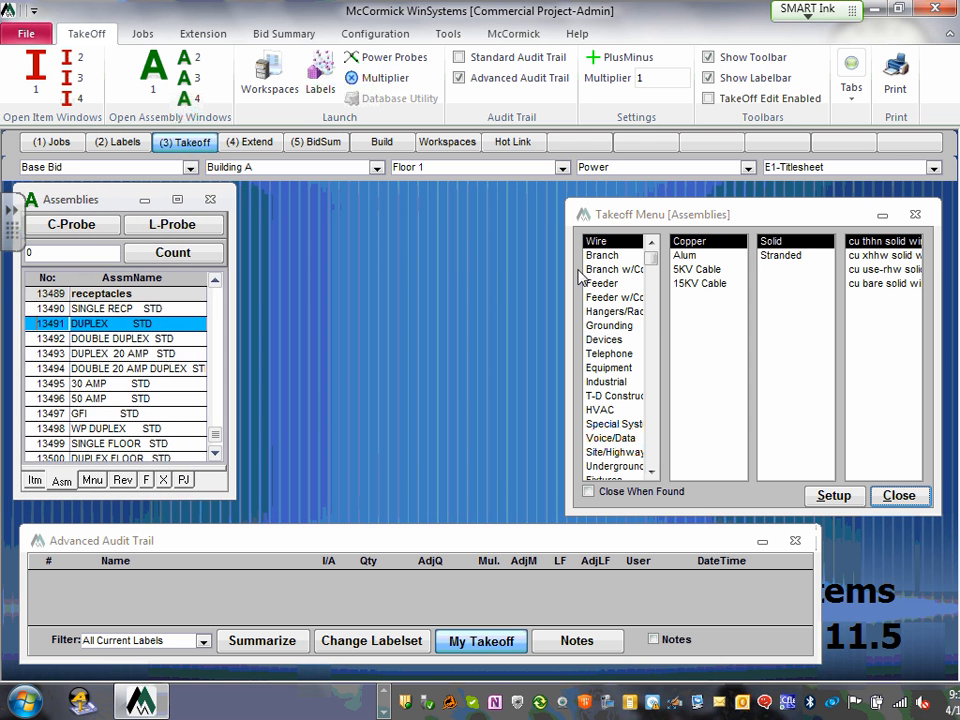
pyautogui.moveTo(392, 528); pyautogui.dragTo(386, 507)
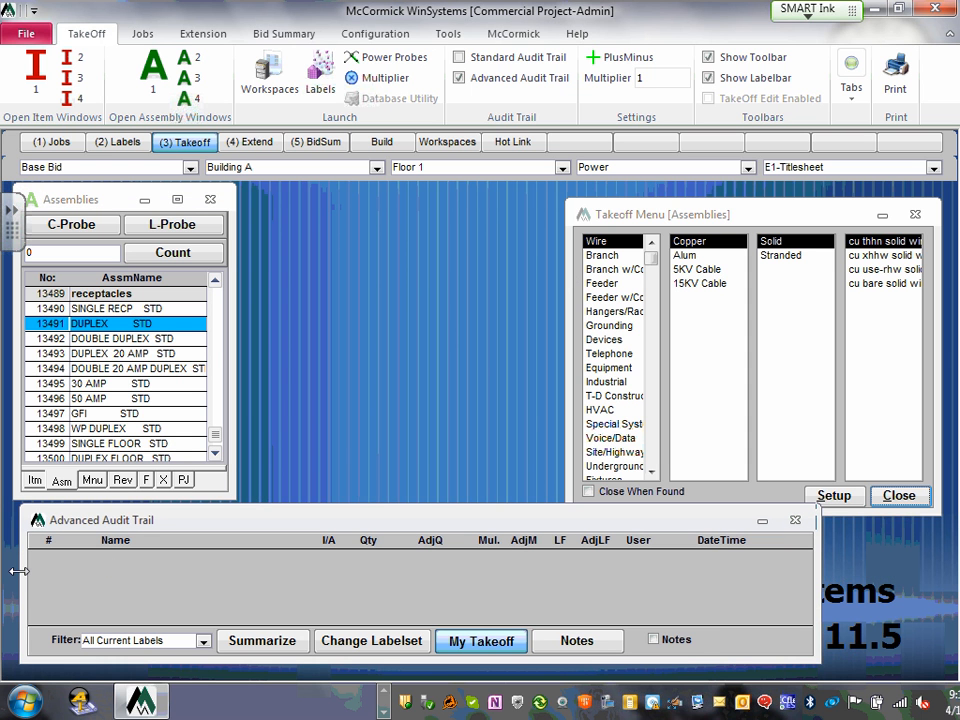
pyautogui.moveTo(20, 572); pyautogui.dragTo(13, 572)
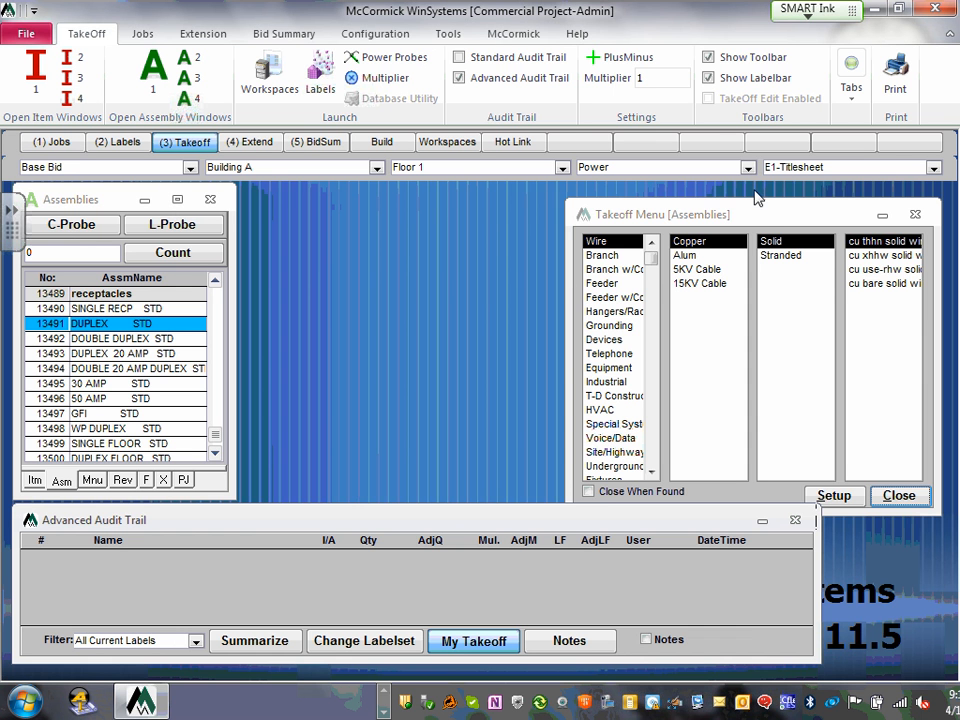
pyautogui.moveTo(771, 223); pyautogui.dragTo(660, 207)
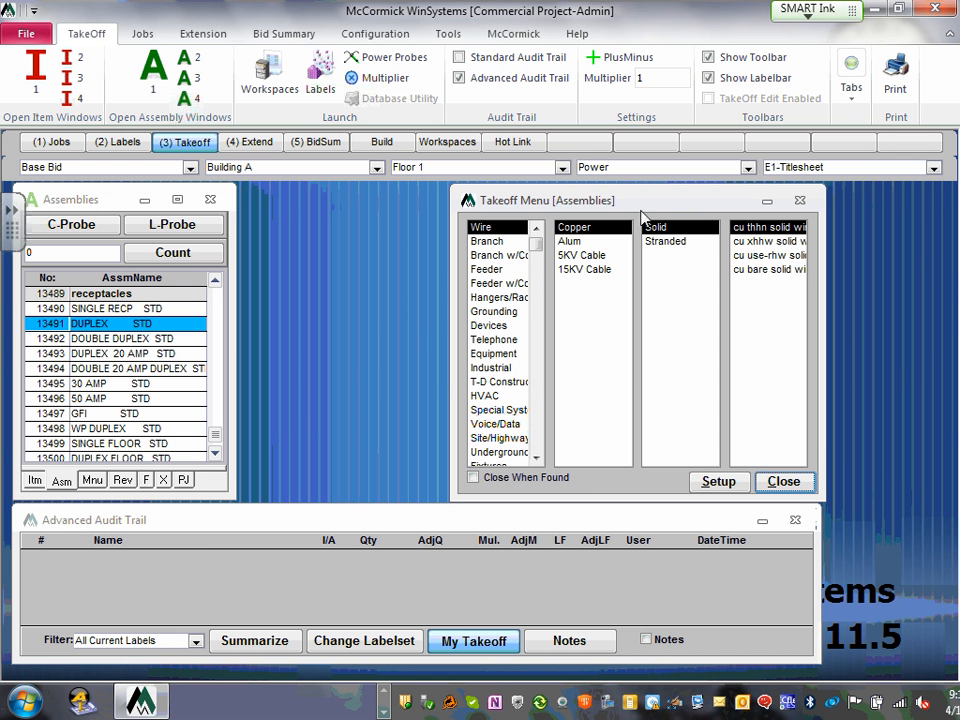
# - Browse the Takeoff Menu to Wire > Copper > Stranded and load the cu thhn stranded wire assemblies
pyautogui.click(584, 229)
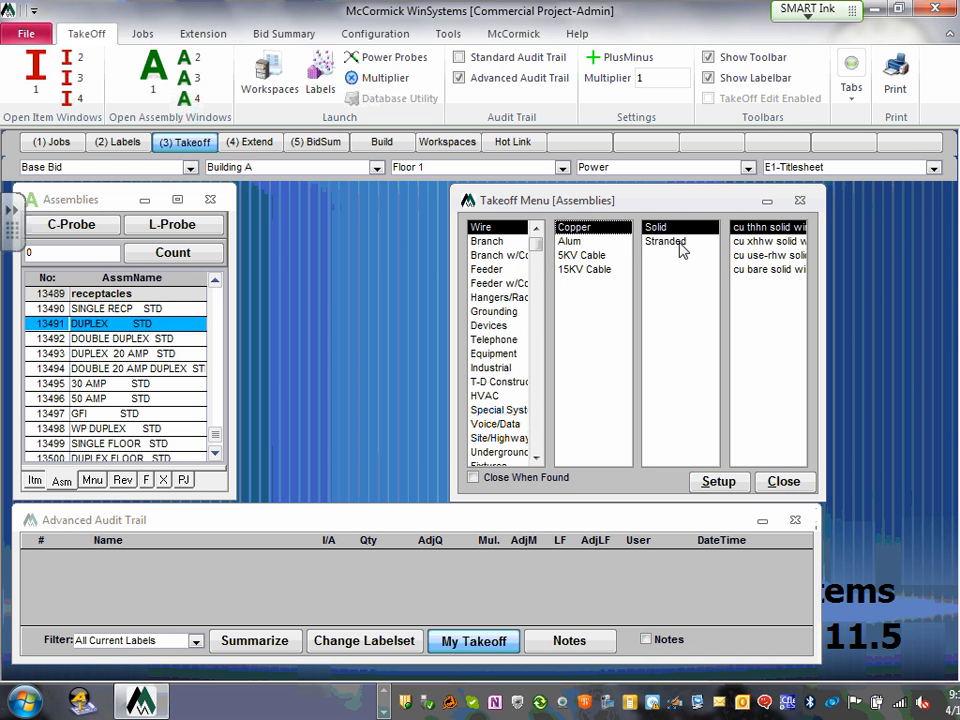
pyautogui.click(672, 242)
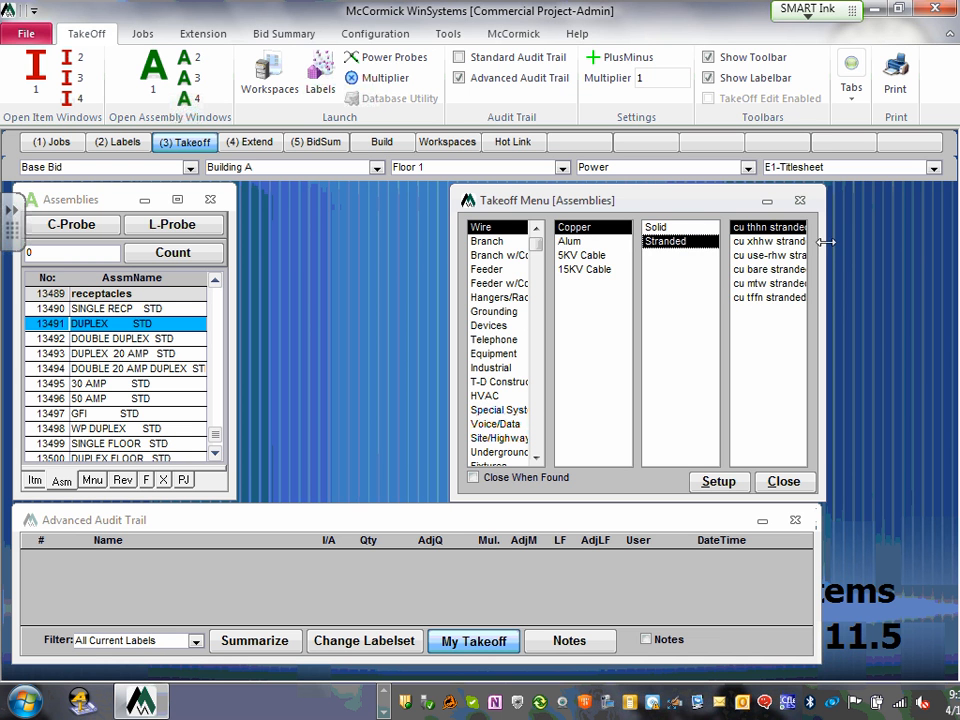
pyautogui.moveTo(826, 242); pyautogui.dragTo(945, 242)
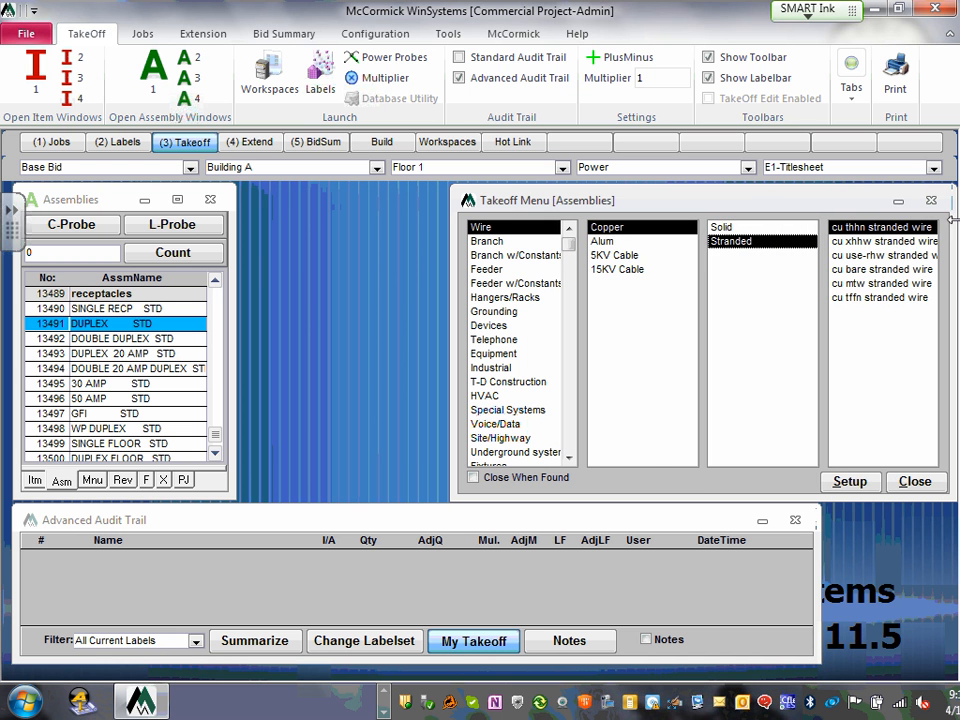
pyautogui.doubleClick(869, 228)
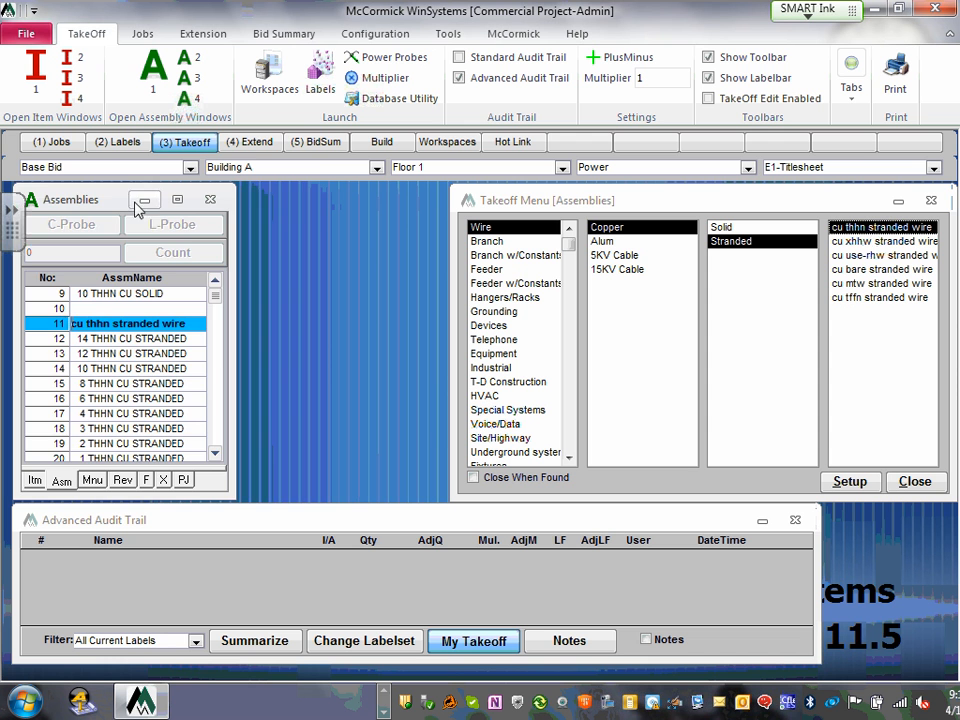
pyautogui.moveTo(105, 201); pyautogui.dragTo(202, 196)
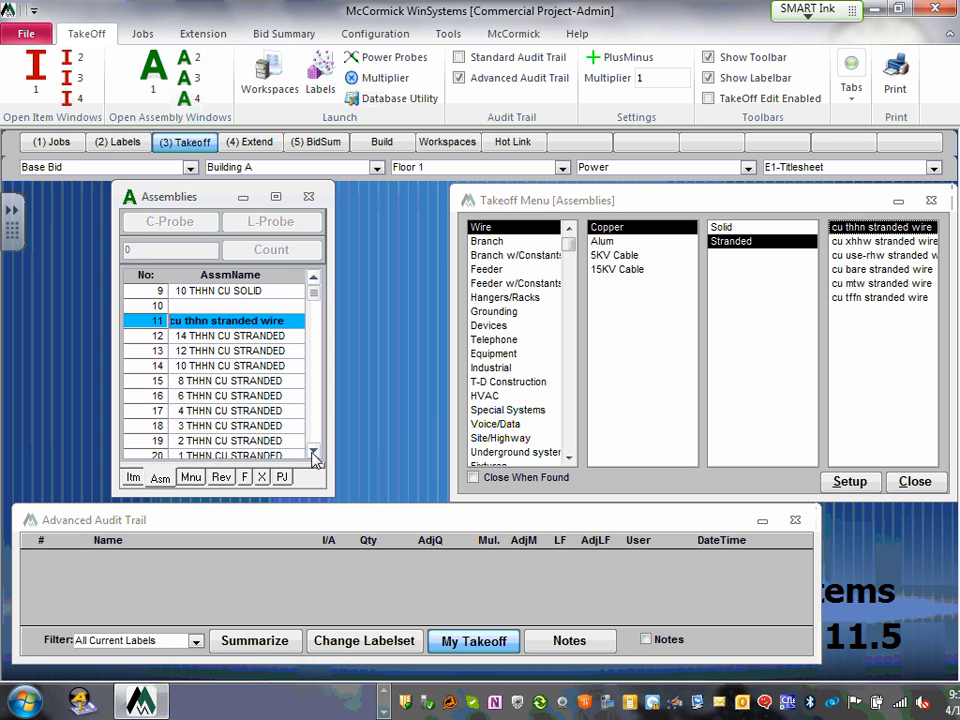
# - Select assembly 13, 12 THHN CU STRANDED, in the Assemblies list
pyautogui.click(886, 230)
pyautogui.click(314, 451)
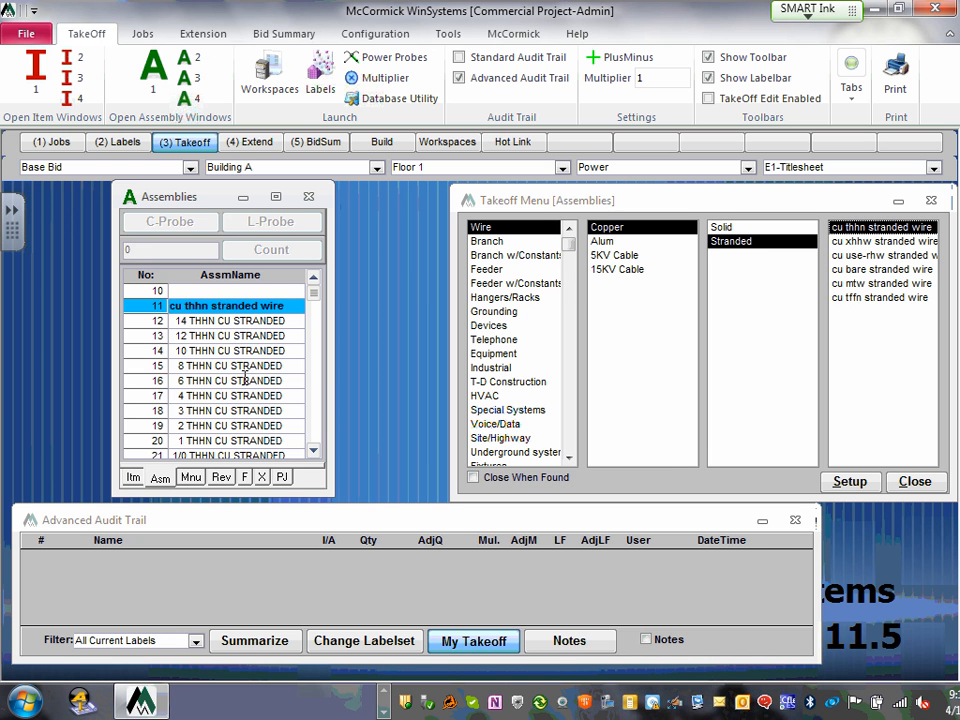
pyautogui.click(223, 322)
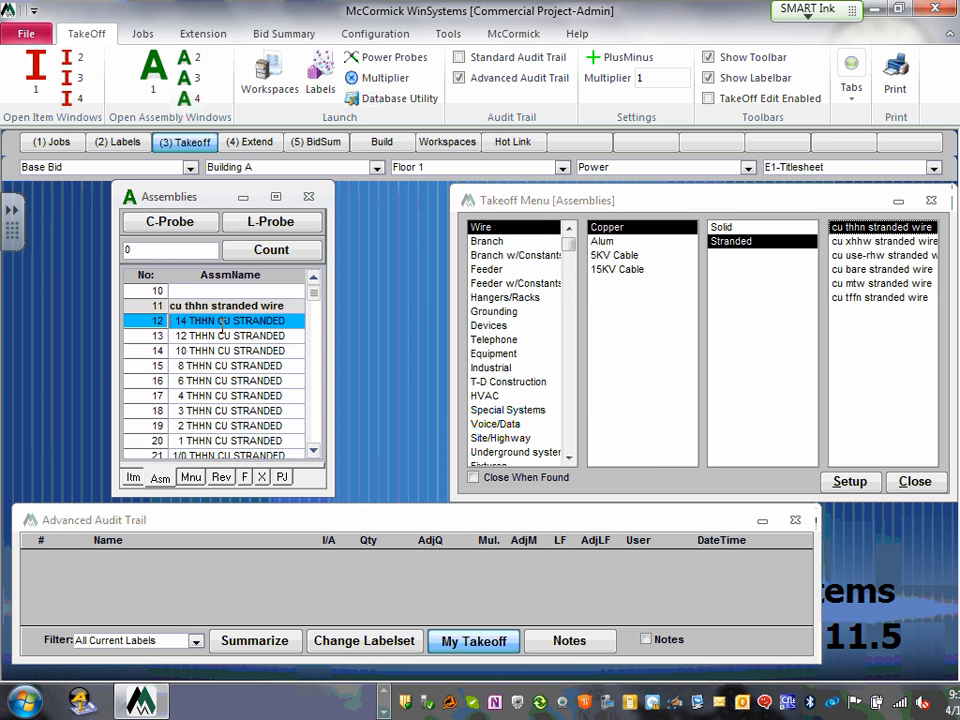
pyautogui.click(219, 336)
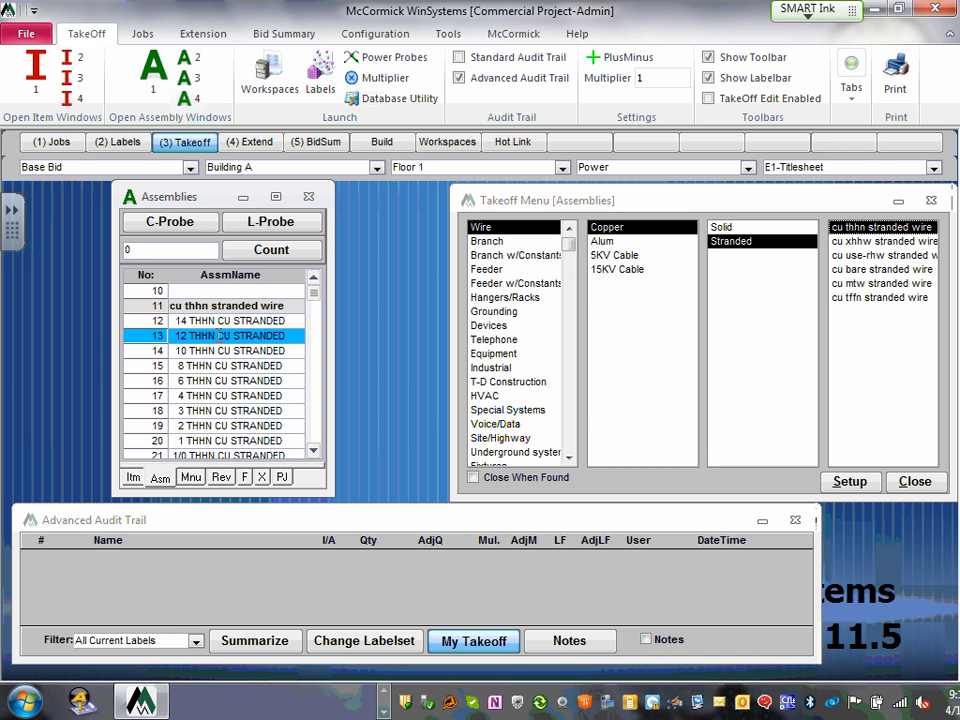
pyautogui.doubleClick(222, 336)
pyautogui.click(314, 453)
pyautogui.click(314, 453)
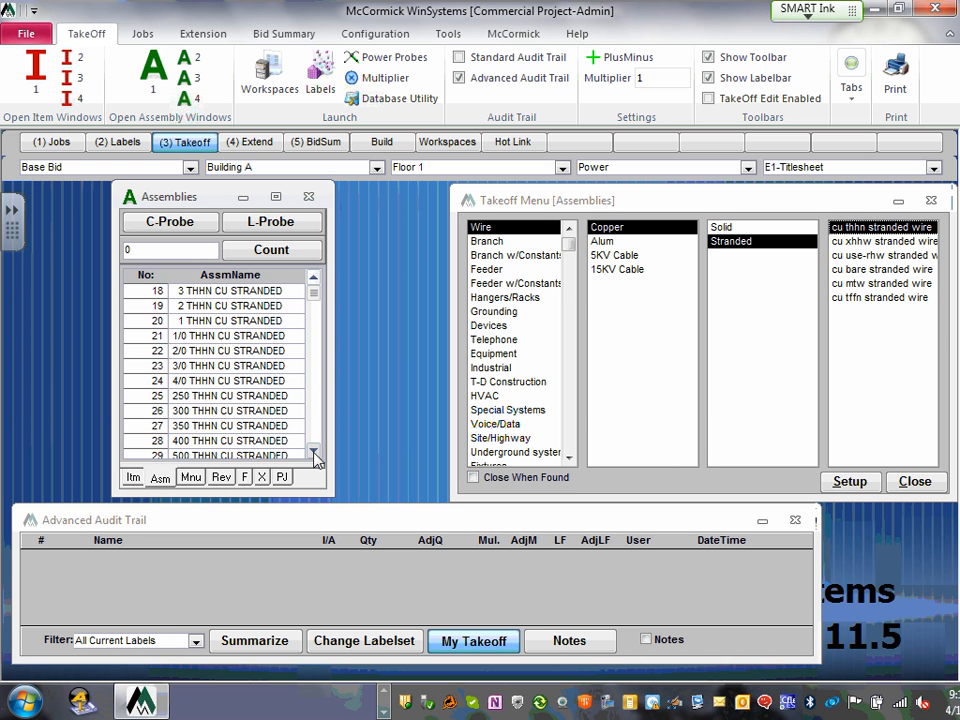
pyautogui.click(314, 453)
pyautogui.click(314, 453)
pyautogui.click(314, 453)
pyautogui.click(314, 453)
pyautogui.click(314, 453)
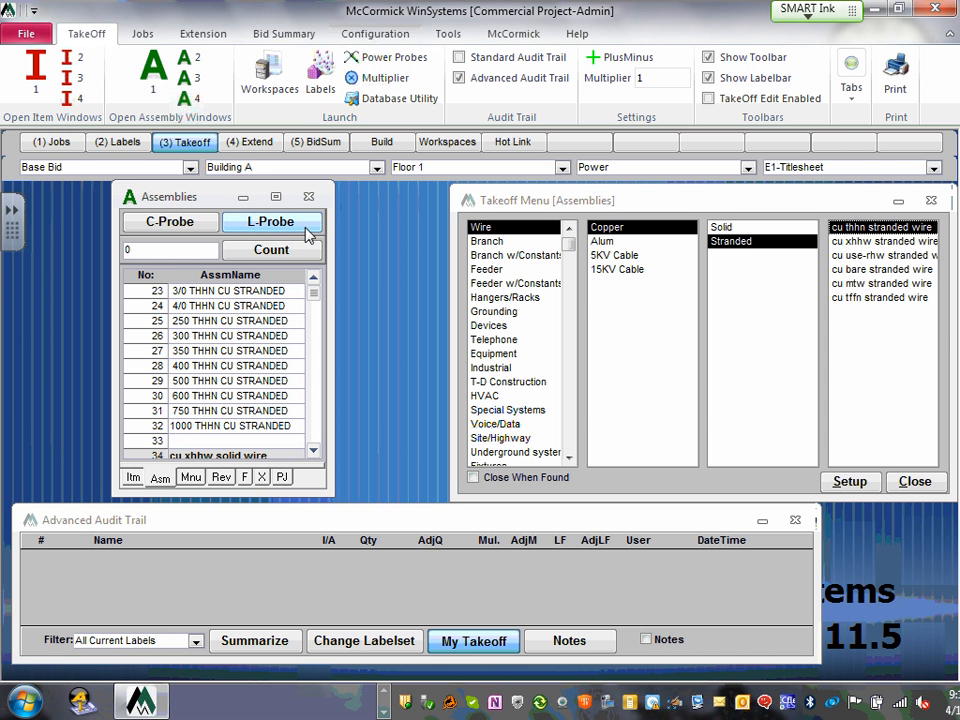
pyautogui.click(314, 281)
pyautogui.click(314, 281)
pyautogui.click(314, 281)
pyautogui.click(314, 281)
pyautogui.click(314, 281)
pyautogui.click(314, 281)
pyautogui.click(314, 281)
pyautogui.click(314, 281)
pyautogui.click(314, 281)
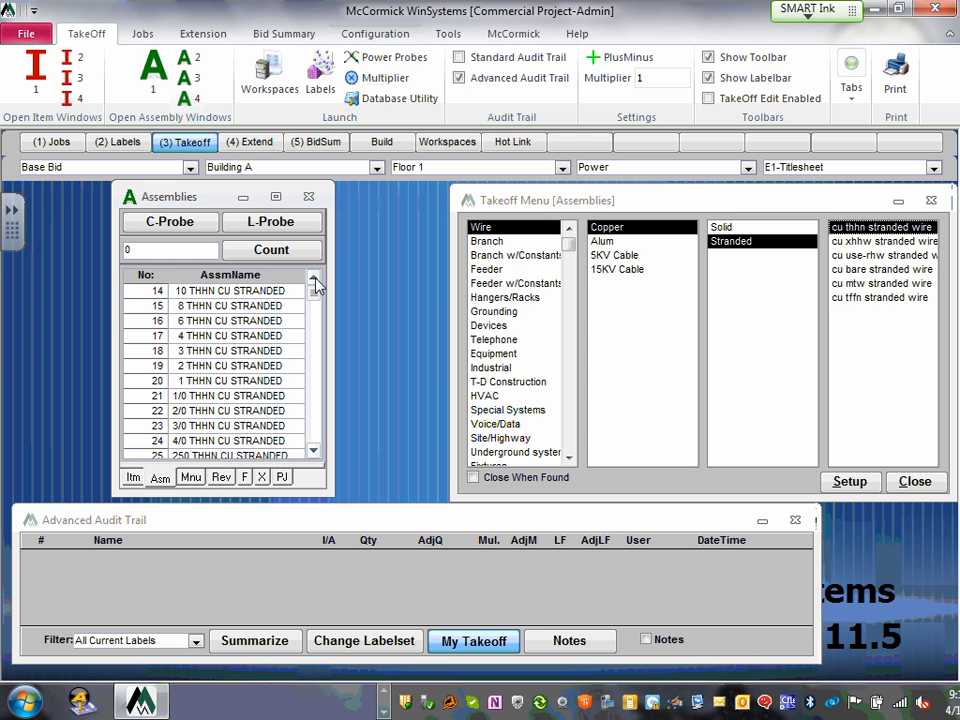
pyautogui.click(314, 281)
pyautogui.click(314, 281)
pyautogui.click(314, 281)
pyautogui.click(314, 281)
pyautogui.click(314, 281)
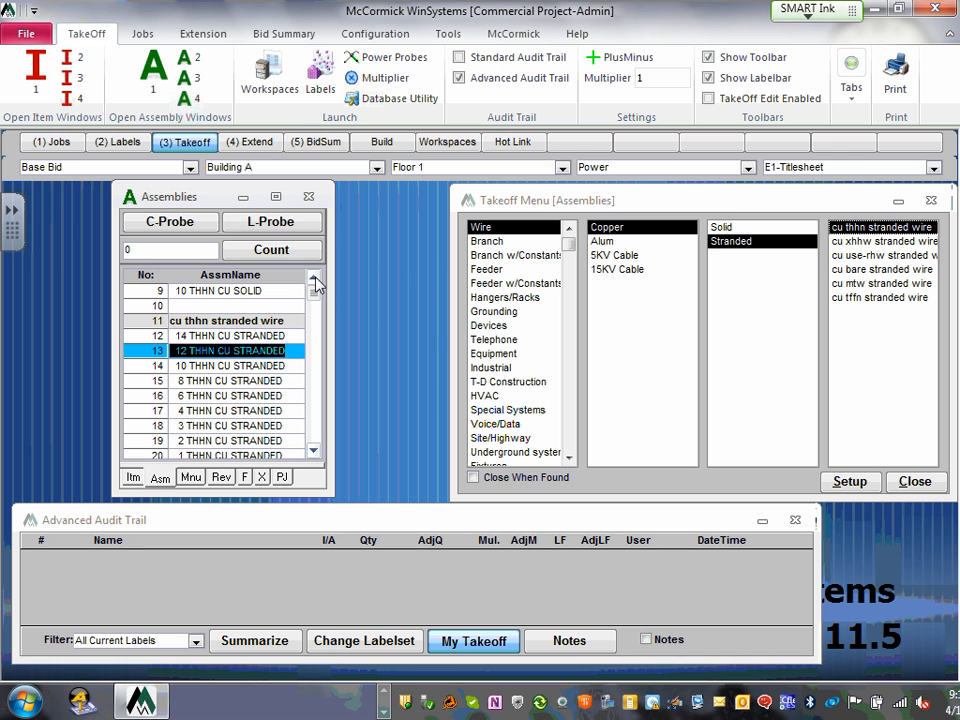
# - Enter a takeoff quantity of 1000 for 12 THHN CU STRANDED and record it in the audit trail
pyautogui.click(134, 250)
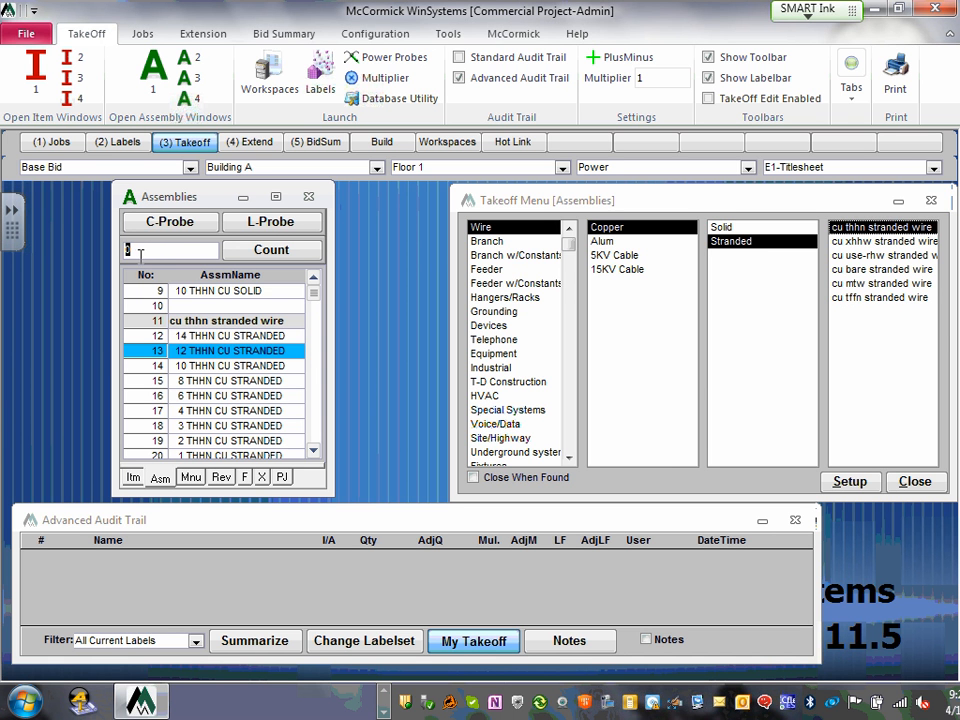
pyautogui.write('1080')
pyautogui.press('Return')
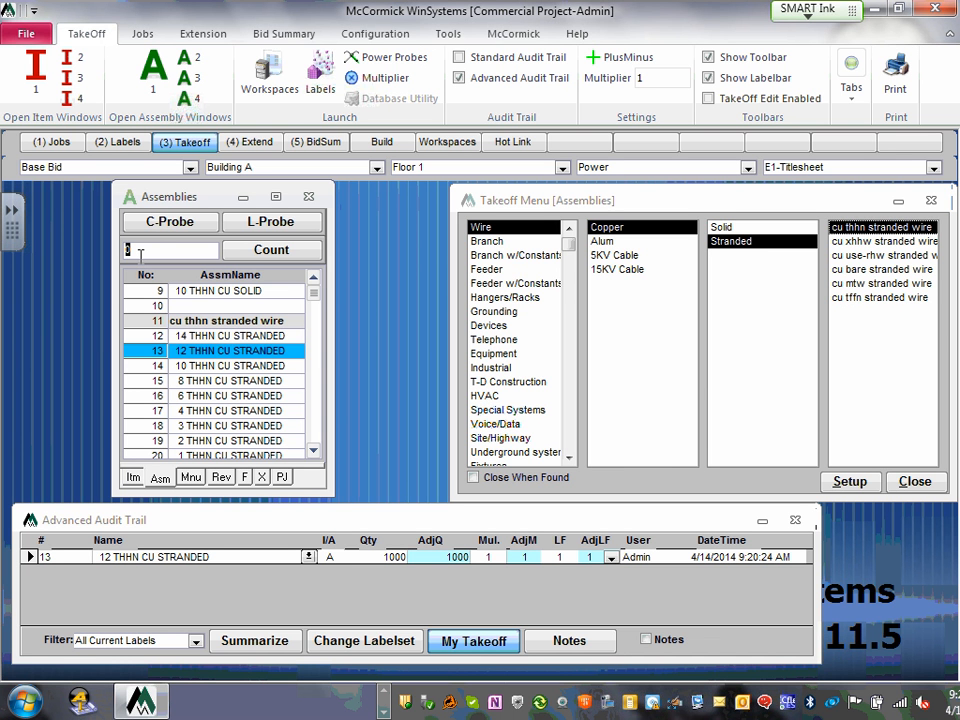
# - Open the Branch > EMT D/S Strap assemblies and jump to the n12 emt d/s strap group
pyautogui.click(488, 242)
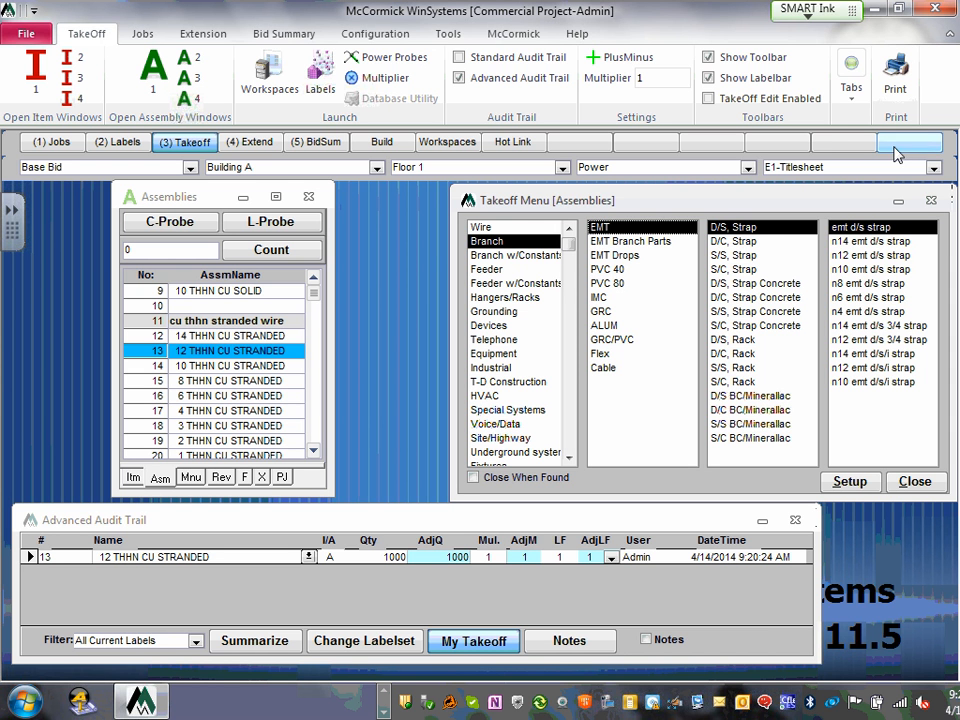
pyautogui.click(748, 230)
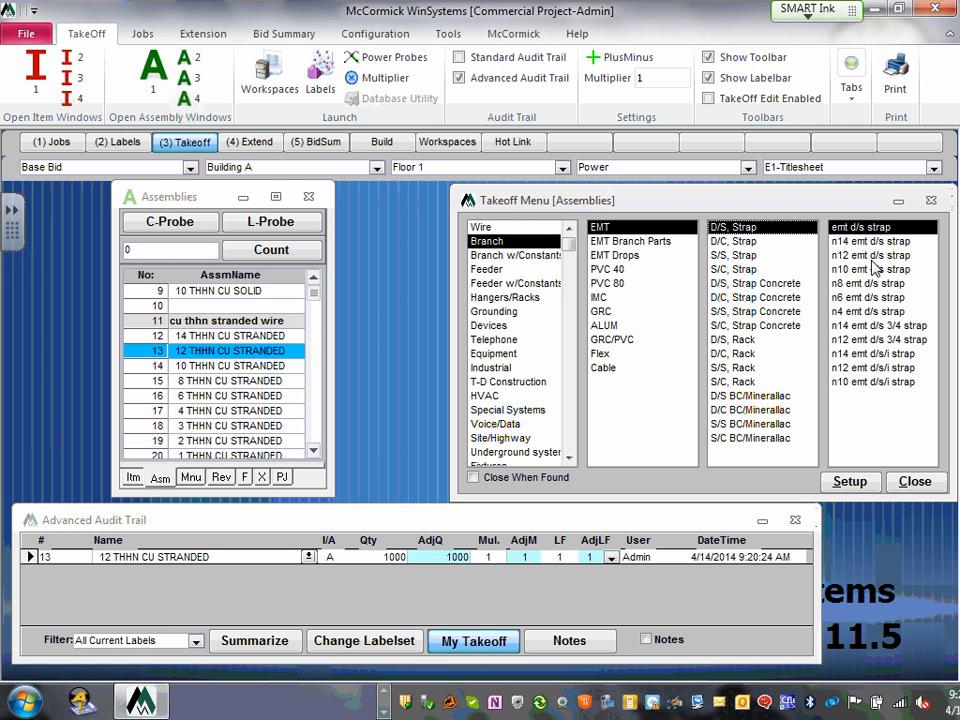
pyautogui.click(880, 326)
pyautogui.click(884, 342)
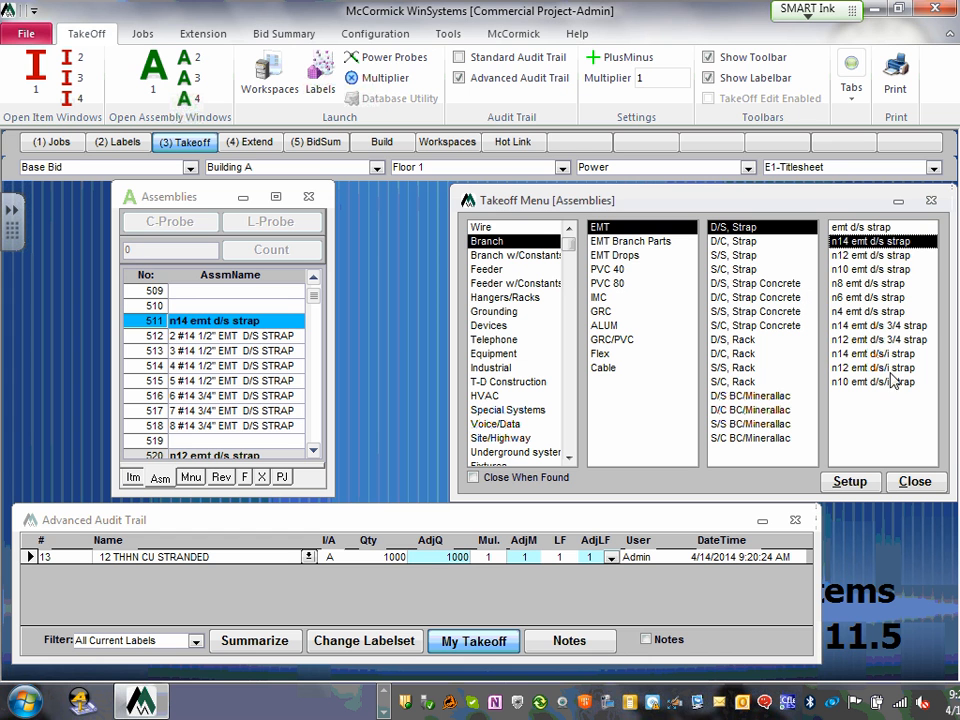
pyautogui.click(860, 256)
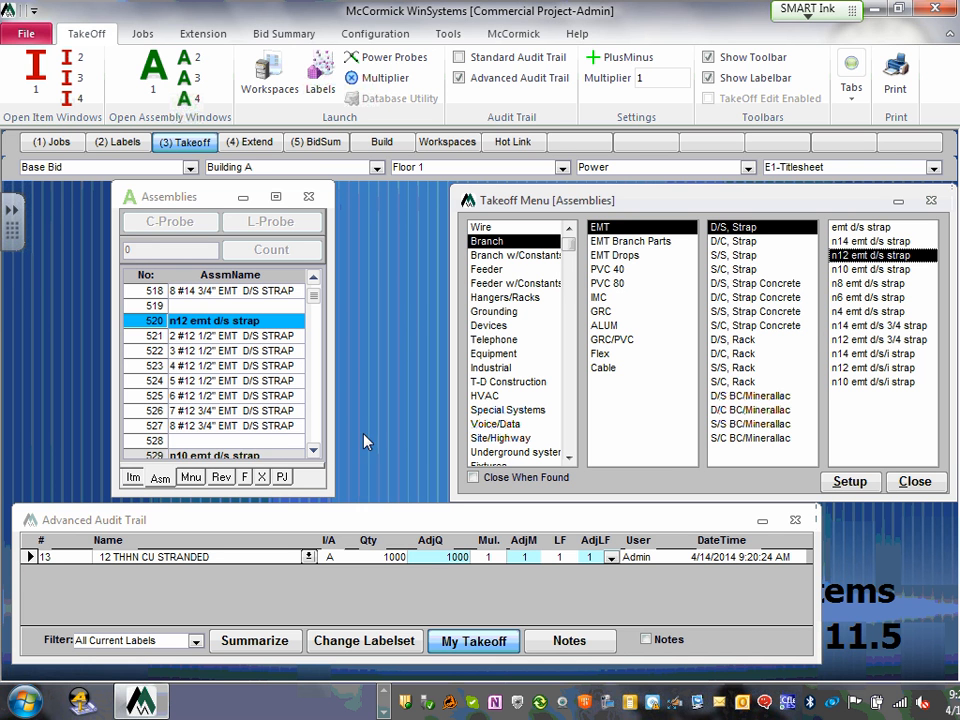
# - Scroll the Assemblies list so rows 520–527 are visible
pyautogui.click(314, 452)
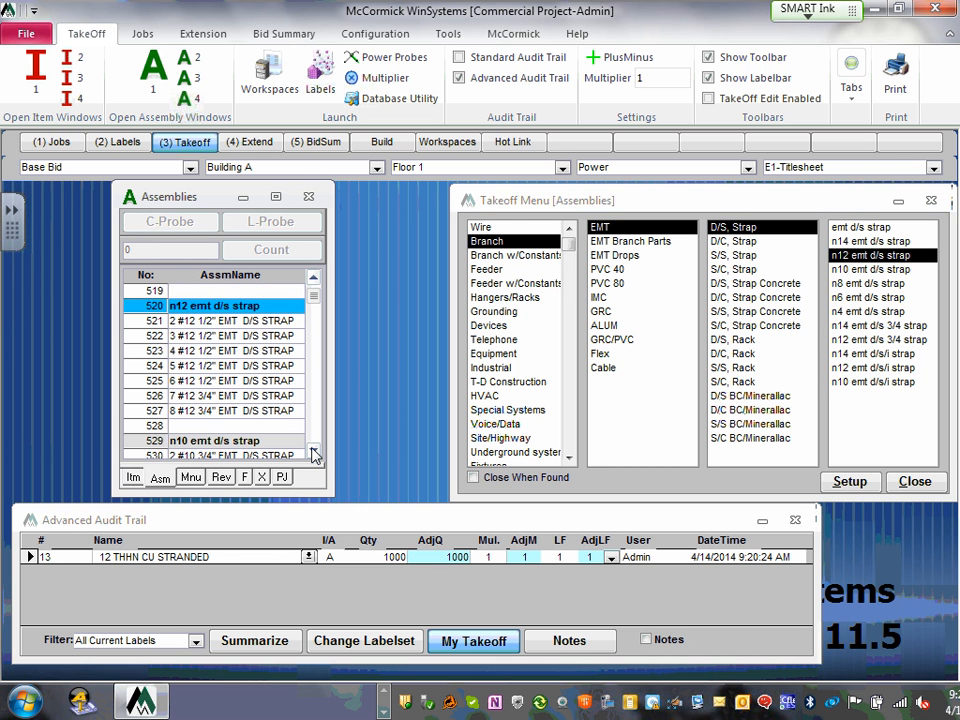
pyautogui.click(314, 452)
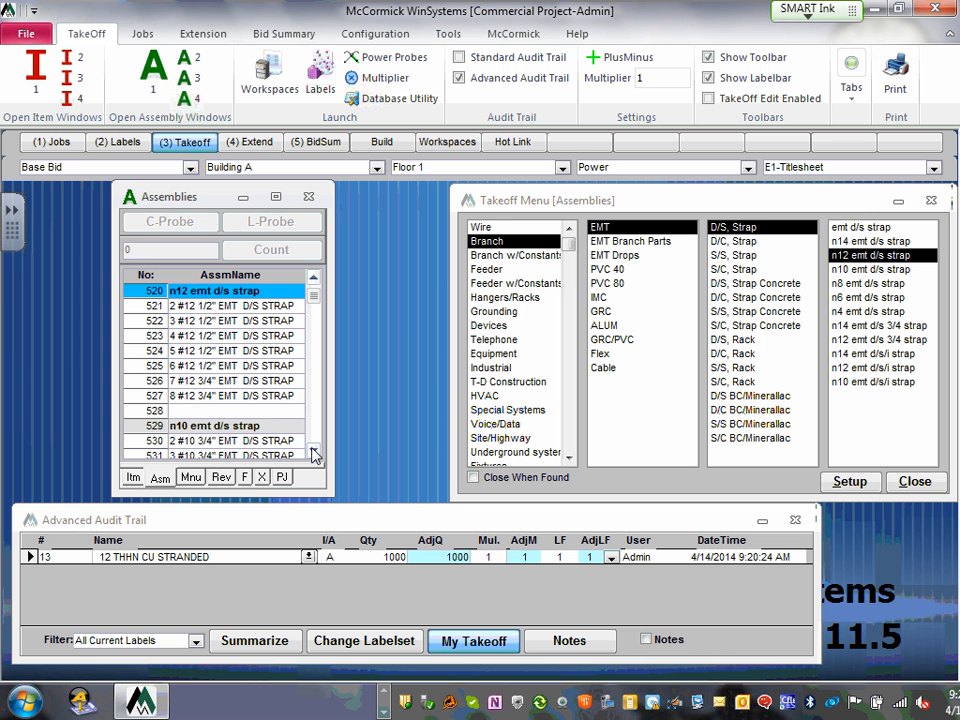
pyautogui.click(314, 452)
pyautogui.click(314, 452)
pyautogui.click(314, 452)
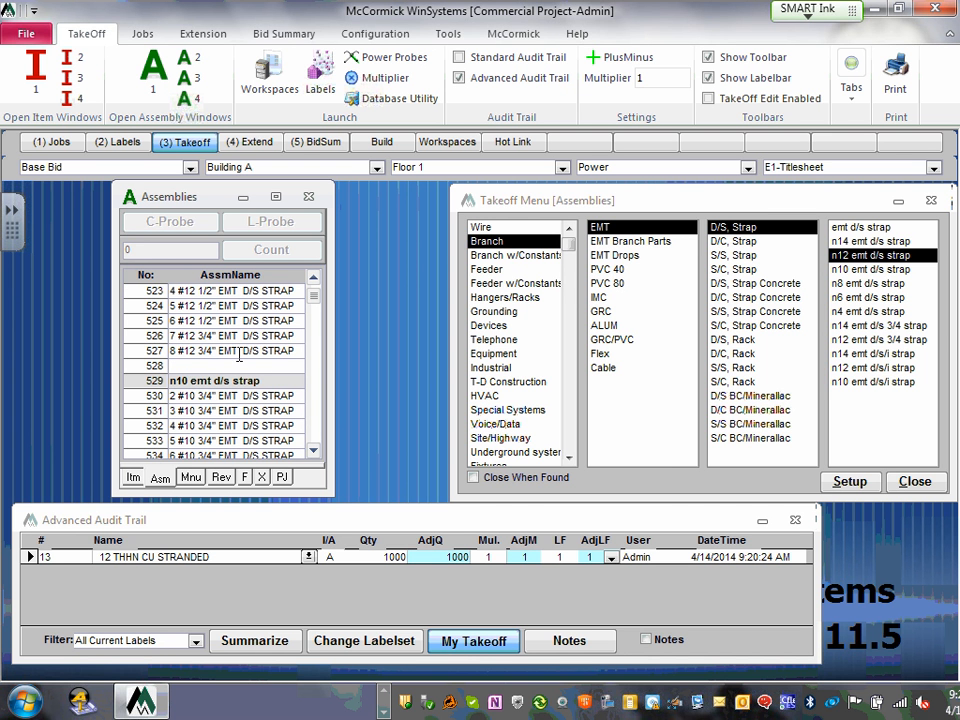
pyautogui.click(313, 282)
pyautogui.click(313, 282)
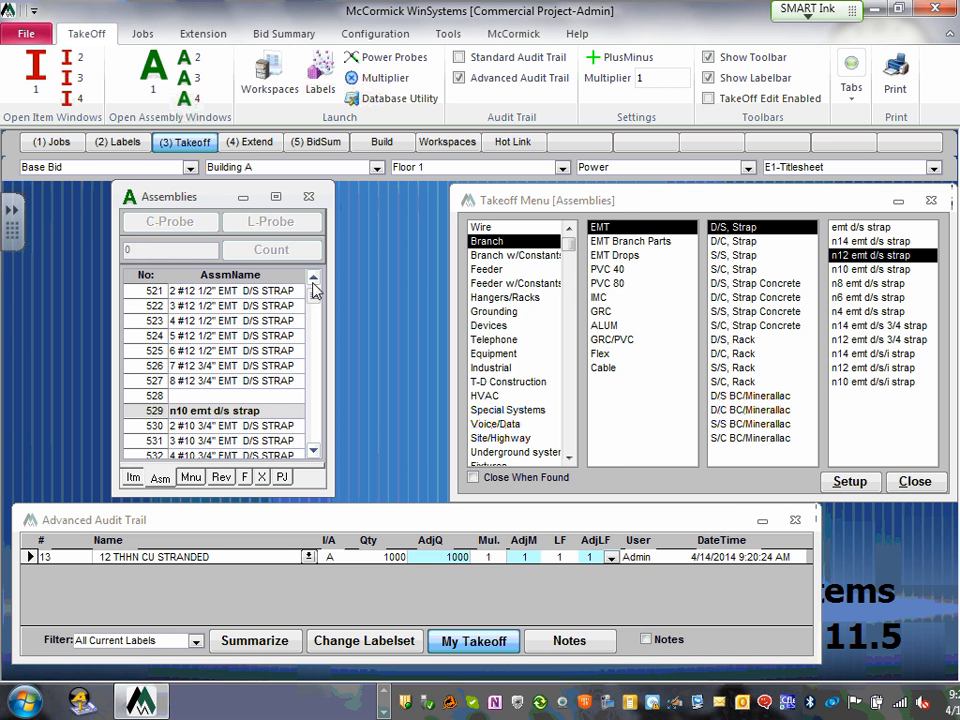
pyautogui.click(313, 284)
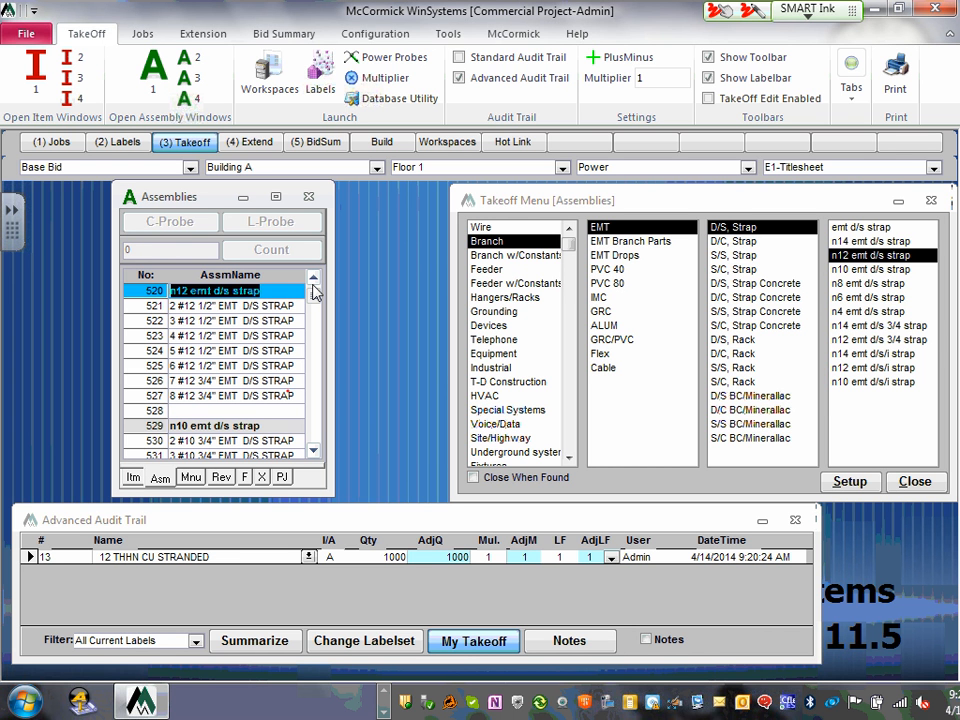
pyautogui.moveTo(288, 391)
pyautogui.mouseDown()
pyautogui.moveTo(142, 387)
pyautogui.moveTo(275, 406)
pyautogui.moveTo(290, 388)
pyautogui.mouseUp()
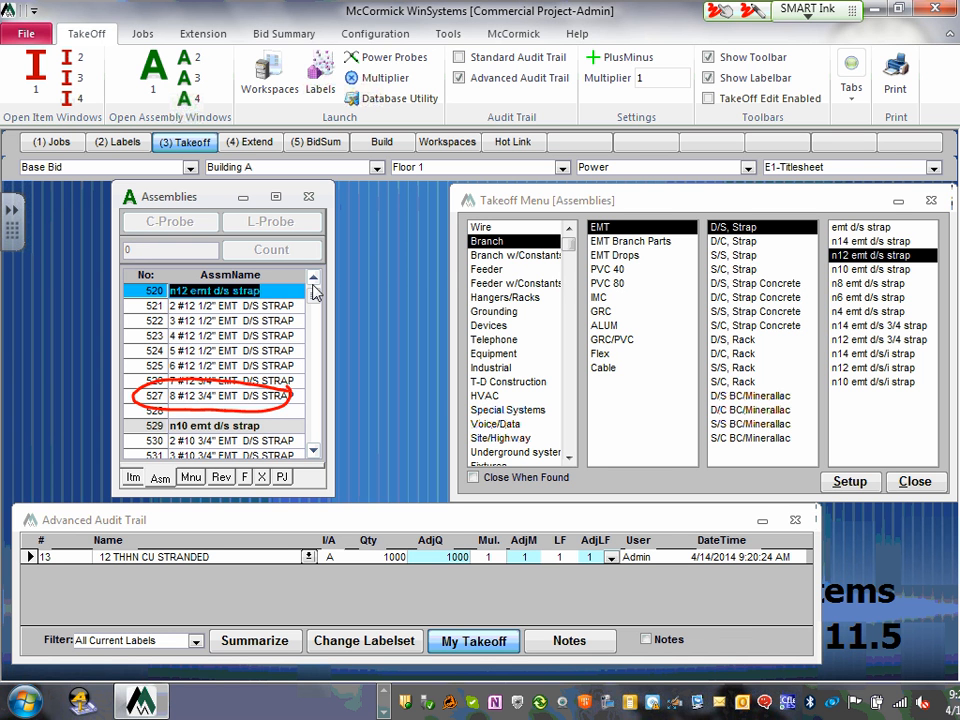
pyautogui.moveTo(277, 262)
pyautogui.mouseDown()
pyautogui.moveTo(353, 246)
pyautogui.moveTo(487, 275)
pyautogui.mouseUp()
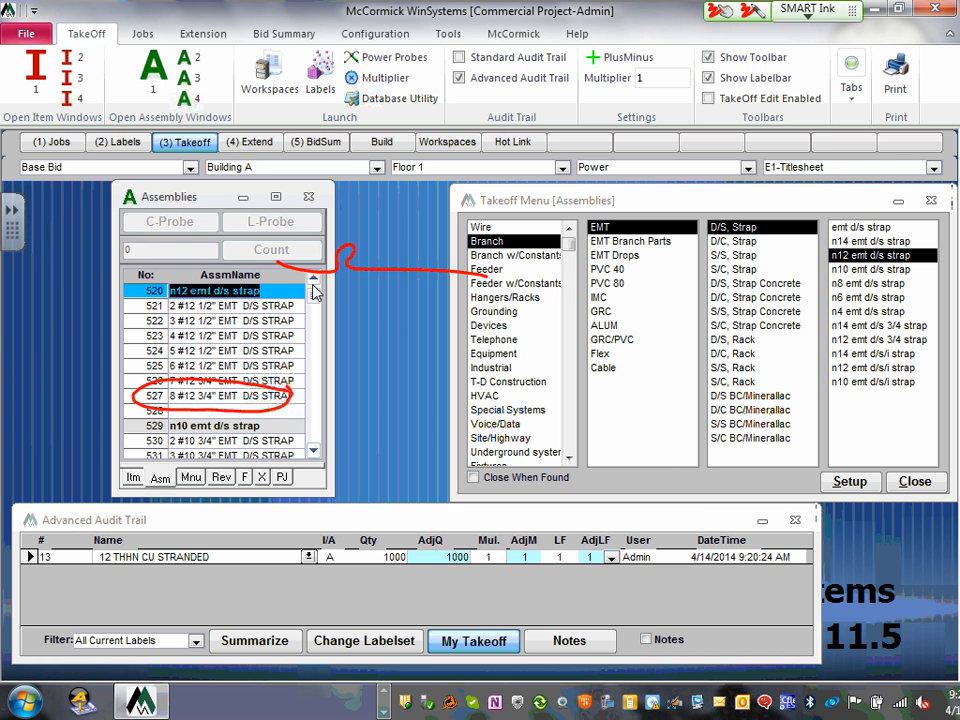
pyautogui.moveTo(258, 298); pyautogui.dragTo(466, 323)
pyautogui.moveTo(237, 336); pyautogui.dragTo(437, 363)
pyautogui.moveTo(234, 364); pyautogui.dragTo(463, 386)
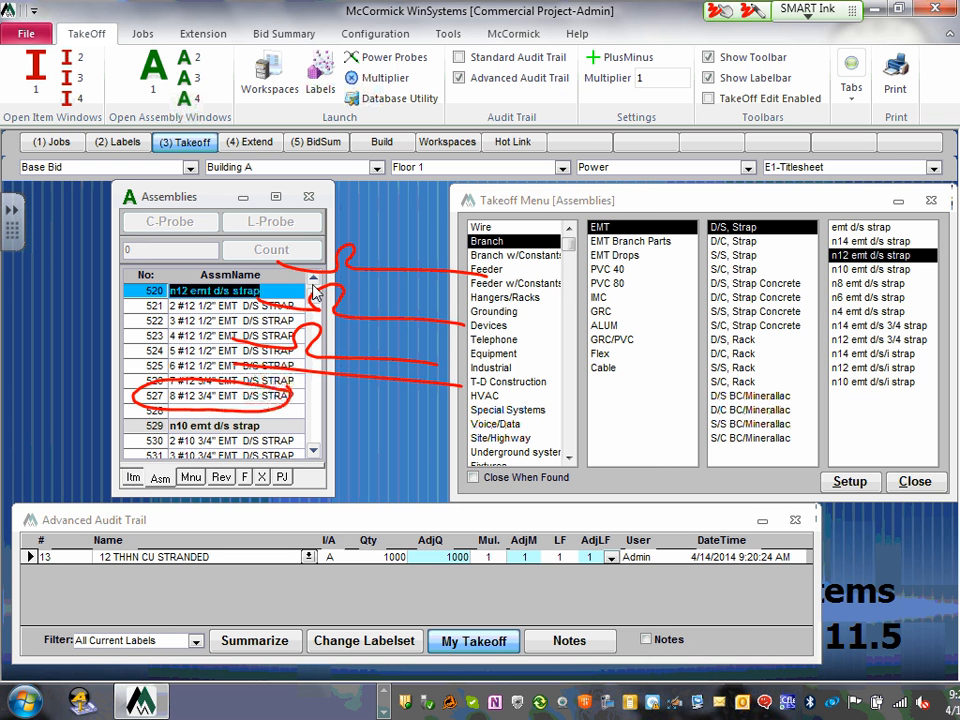
pyautogui.moveTo(385, 210)
pyautogui.mouseDown()
pyautogui.moveTo(373, 242)
pyautogui.moveTo(410, 270)
pyautogui.moveTo(397, 203)
pyautogui.mouseUp()
pyautogui.moveTo(419, 186)
pyautogui.mouseDown()
pyautogui.moveTo(415, 207)
pyautogui.moveTo(446, 202)
pyautogui.mouseUp()
pyautogui.moveTo(432, 180); pyautogui.dragTo(427, 236)
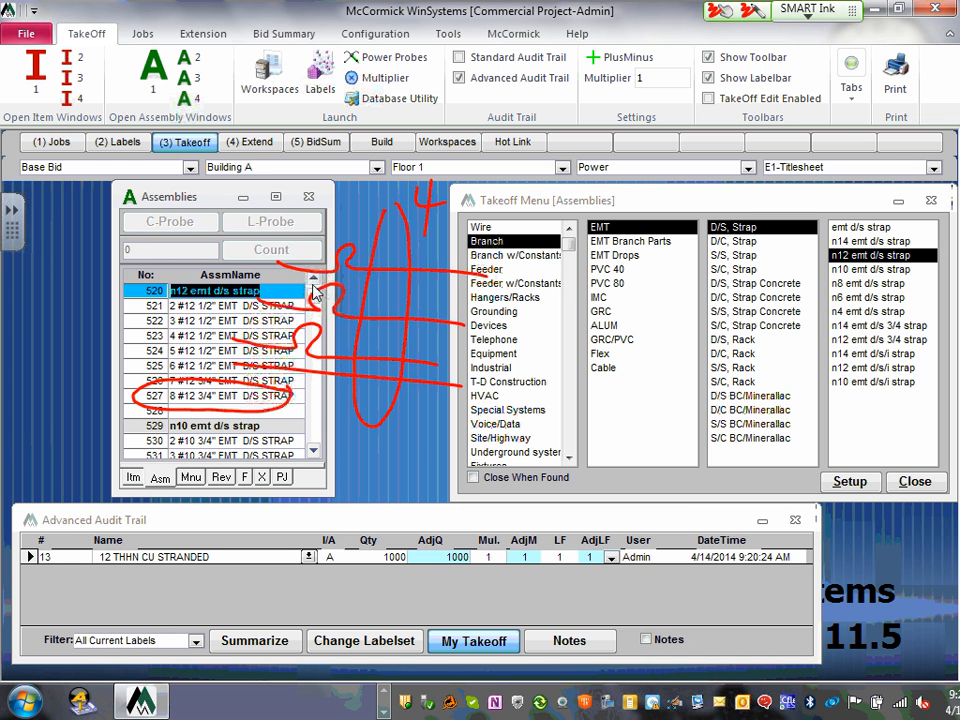
pyautogui.moveTo(514, 294); pyautogui.dragTo(517, 295)
pyautogui.moveTo(462, 272); pyautogui.dragTo(745, 313)
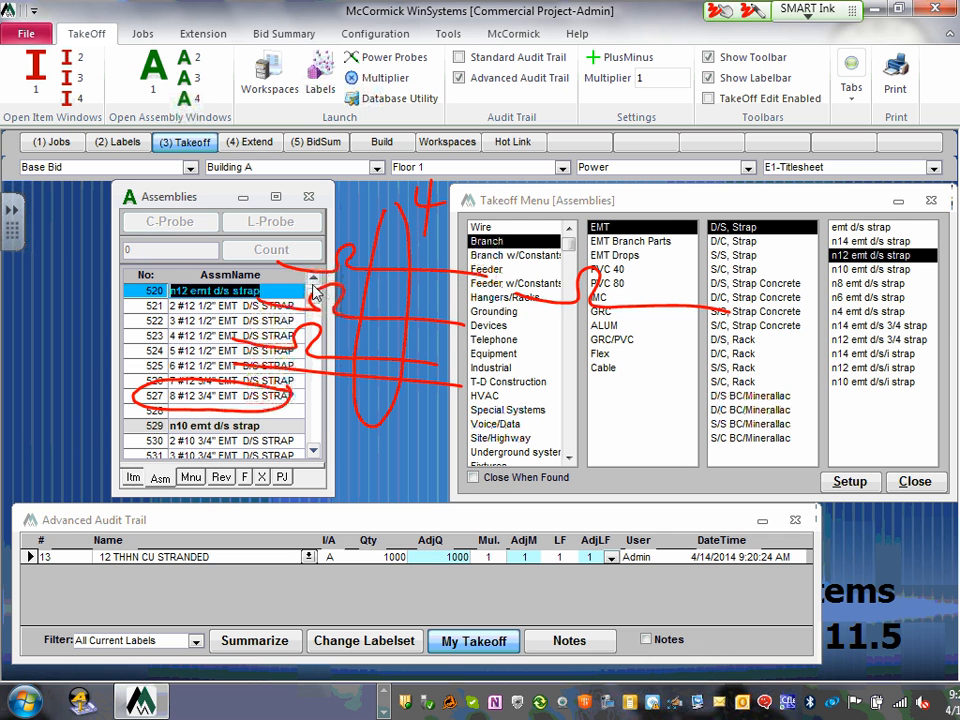
pyautogui.moveTo(455, 353)
pyautogui.mouseDown()
pyautogui.moveTo(580, 320)
pyautogui.moveTo(710, 368)
pyautogui.mouseUp()
pyautogui.moveTo(488, 412)
pyautogui.mouseDown()
pyautogui.moveTo(550, 398)
pyautogui.moveTo(677, 420)
pyautogui.mouseUp()
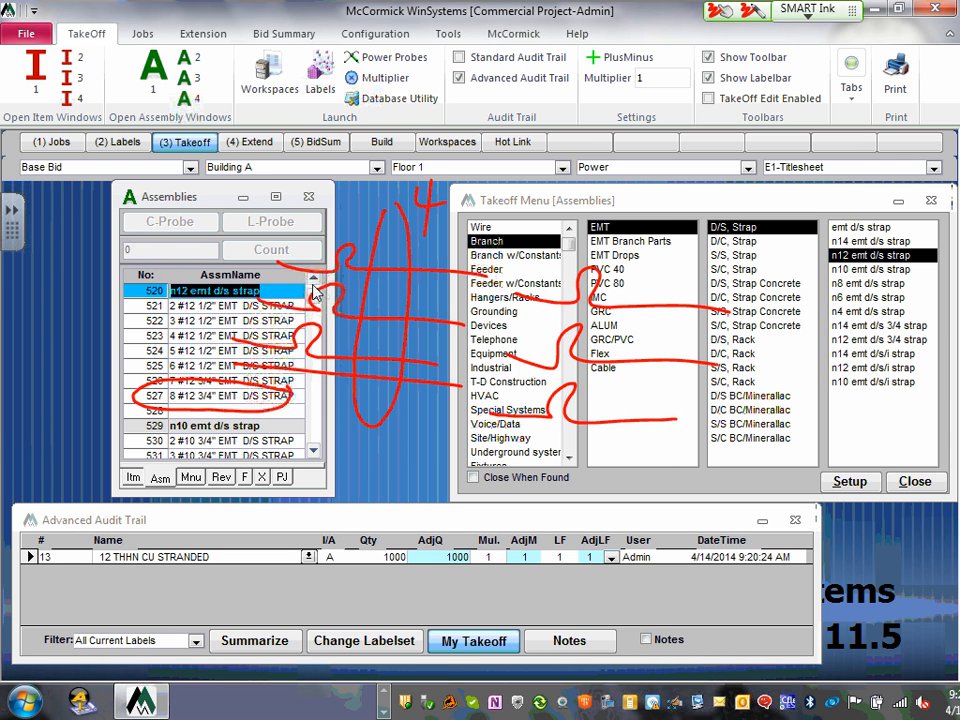
pyautogui.moveTo(580, 262); pyautogui.dragTo(553, 400)
pyautogui.moveTo(475, 462); pyautogui.dragTo(703, 450)
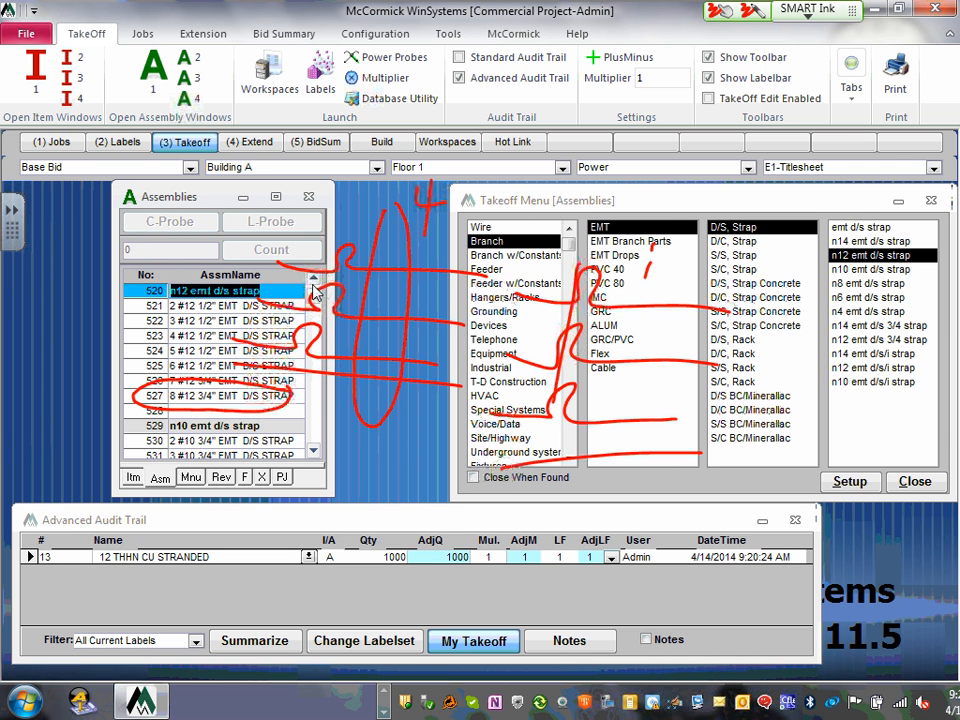
pyautogui.moveTo(652, 243)
pyautogui.mouseDown()
pyautogui.moveTo(615, 518)
pyautogui.moveTo(652, 250)
pyautogui.mouseUp()
pyautogui.moveTo(671, 198)
pyautogui.mouseDown()
pyautogui.moveTo(707, 214)
pyautogui.moveTo(681, 218)
pyautogui.moveTo(710, 228)
pyautogui.mouseUp()
pyautogui.moveTo(697, 200); pyautogui.dragTo(690, 243)
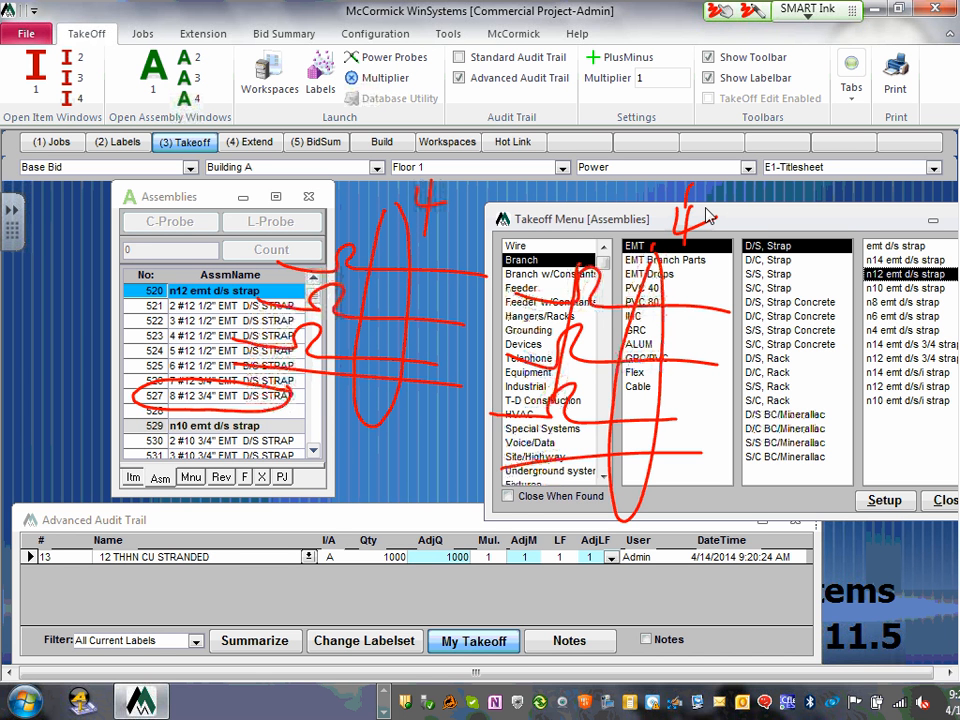
pyautogui.moveTo(541, 180)
pyautogui.mouseDown()
pyautogui.moveTo(532, 175)
pyautogui.moveTo(514, 212)
pyautogui.mouseUp()
pyautogui.moveTo(582, 178)
pyautogui.mouseDown()
pyautogui.moveTo(574, 204)
pyautogui.moveTo(664, 188)
pyautogui.moveTo(630, 228)
pyautogui.moveTo(697, 152)
pyautogui.mouseUp()
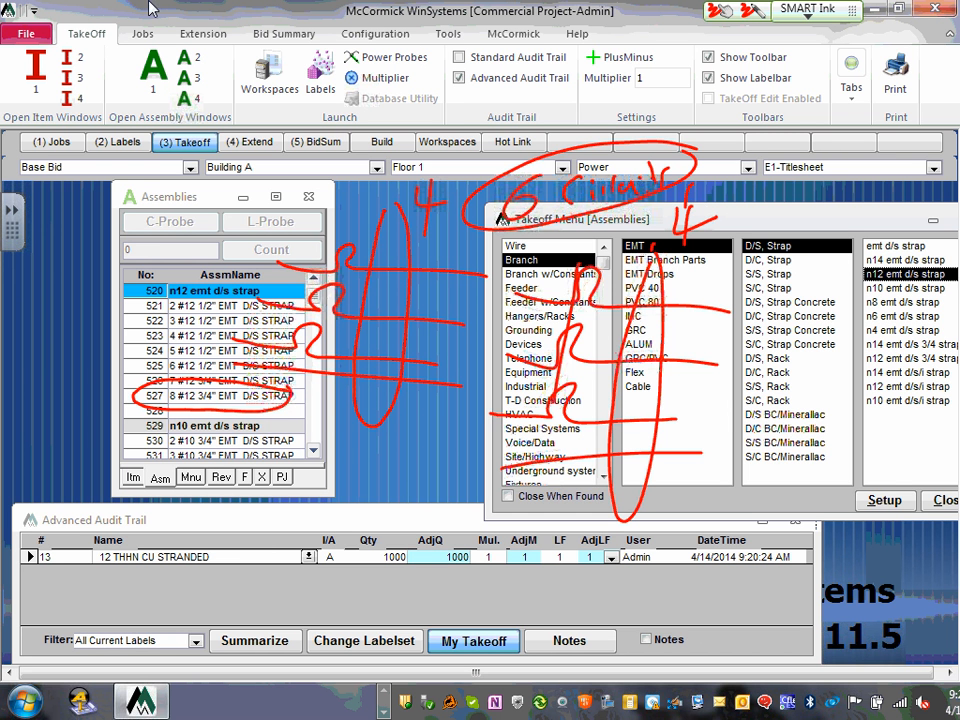
pyautogui.click(118, 196)
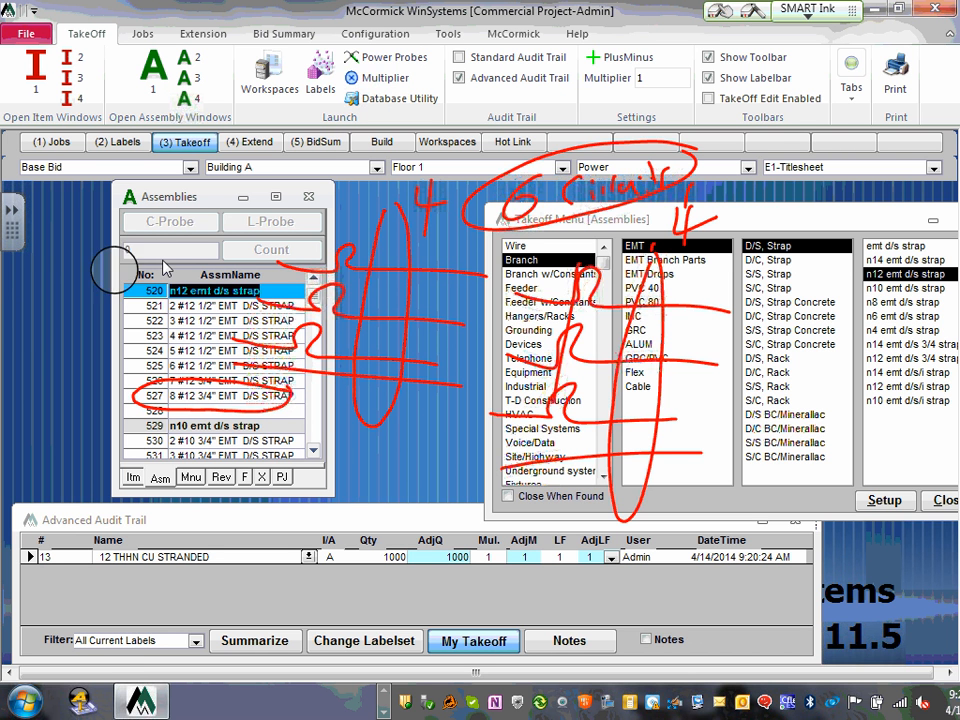
pyautogui.click(334, 312)
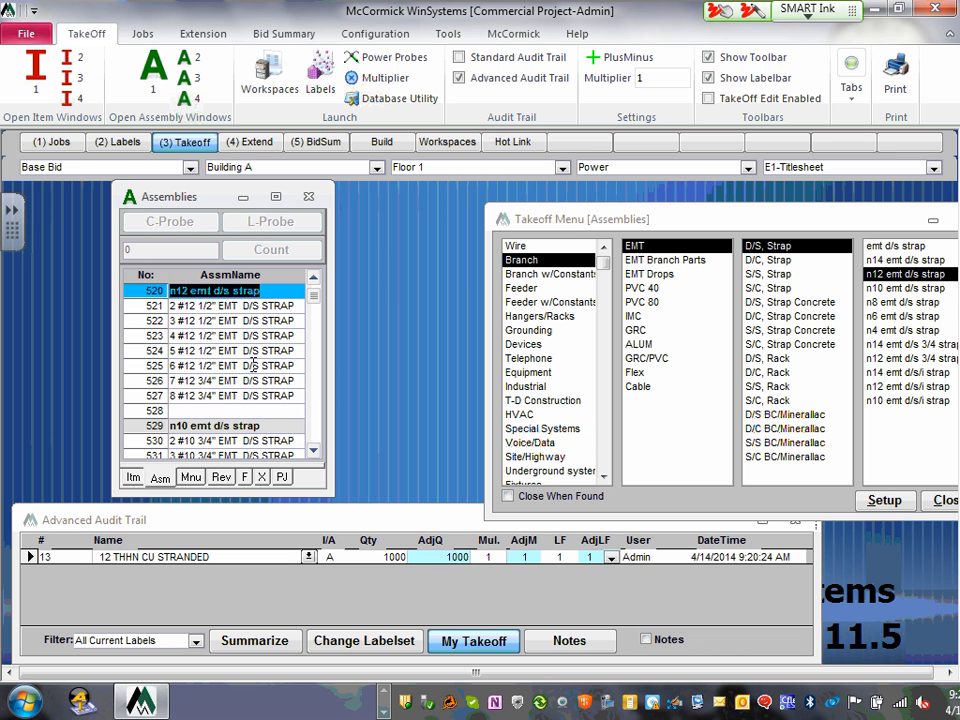
# - Count 100 of assembly 527, 8 #12 3/4" EMT D/S STRAP, into the takeoff
pyautogui.click(160, 395)
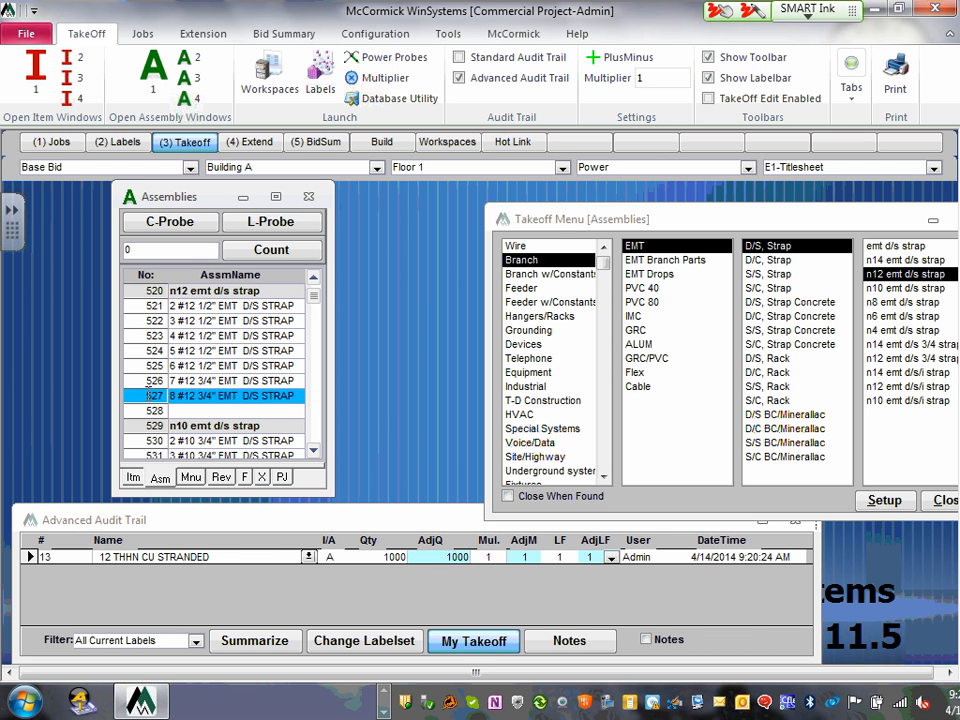
pyautogui.click(152, 249)
pyautogui.doubleClick(133, 249)
pyautogui.write('100')
pyautogui.press('Return')
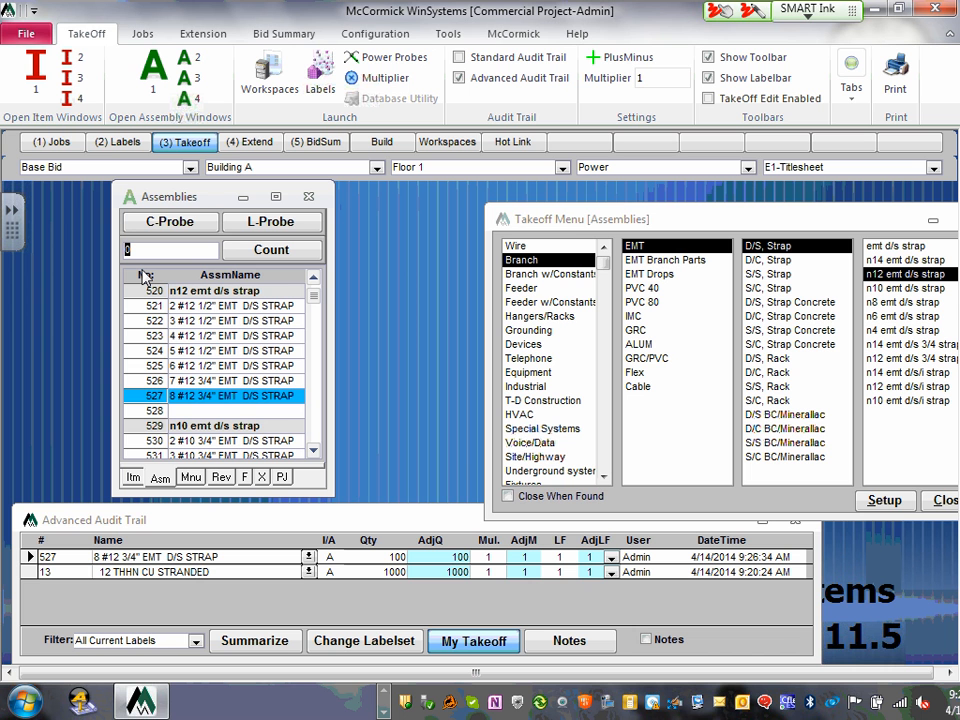
pyautogui.click(308, 572)
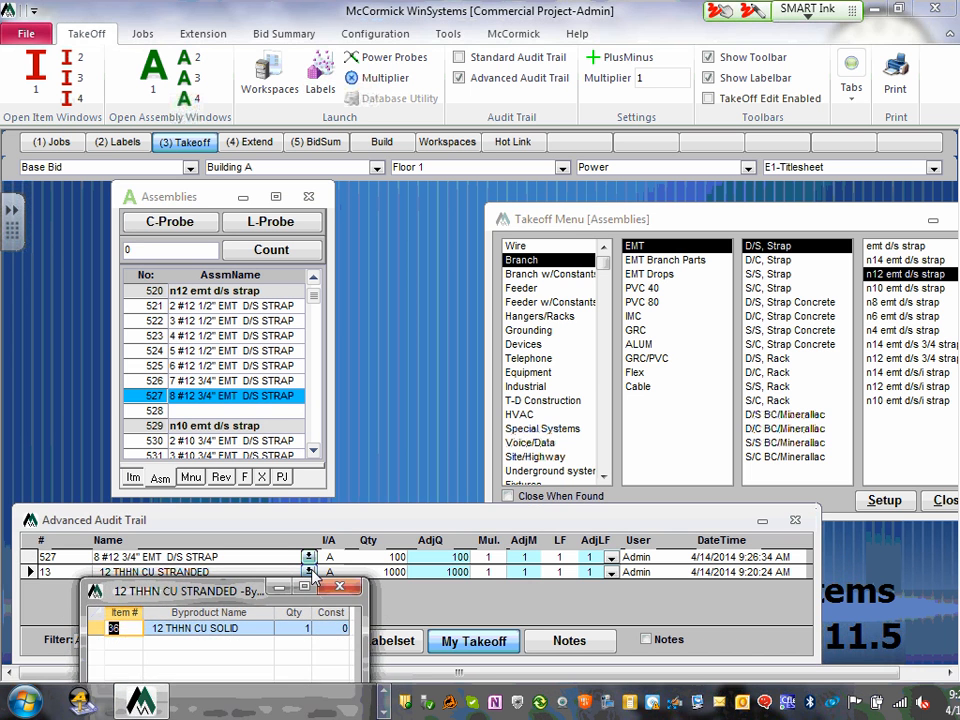
pyautogui.click(339, 588)
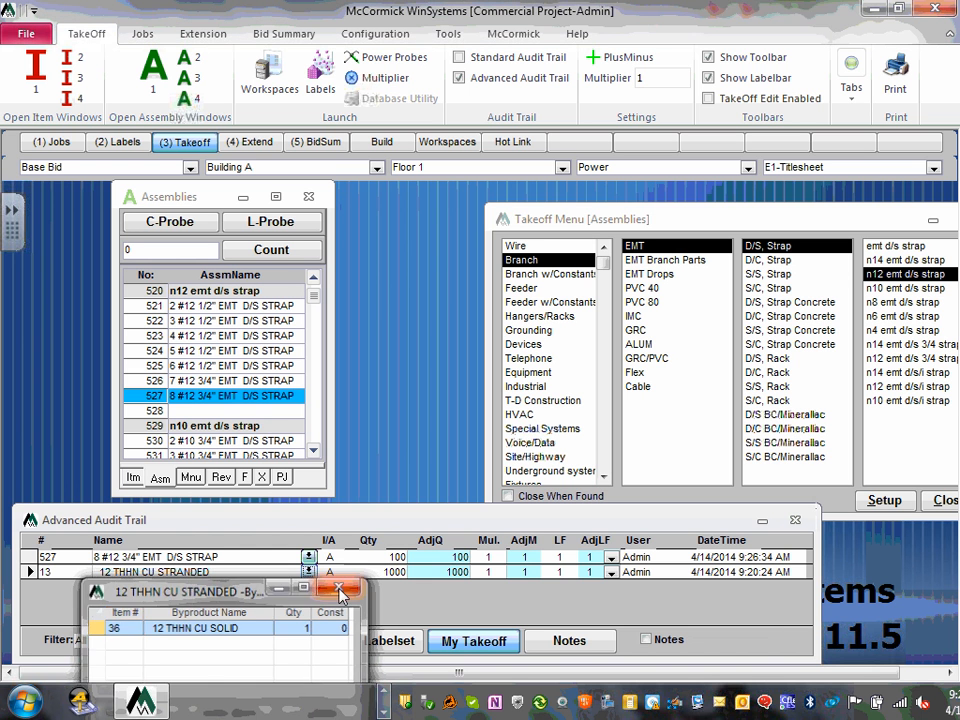
pyautogui.click(308, 558)
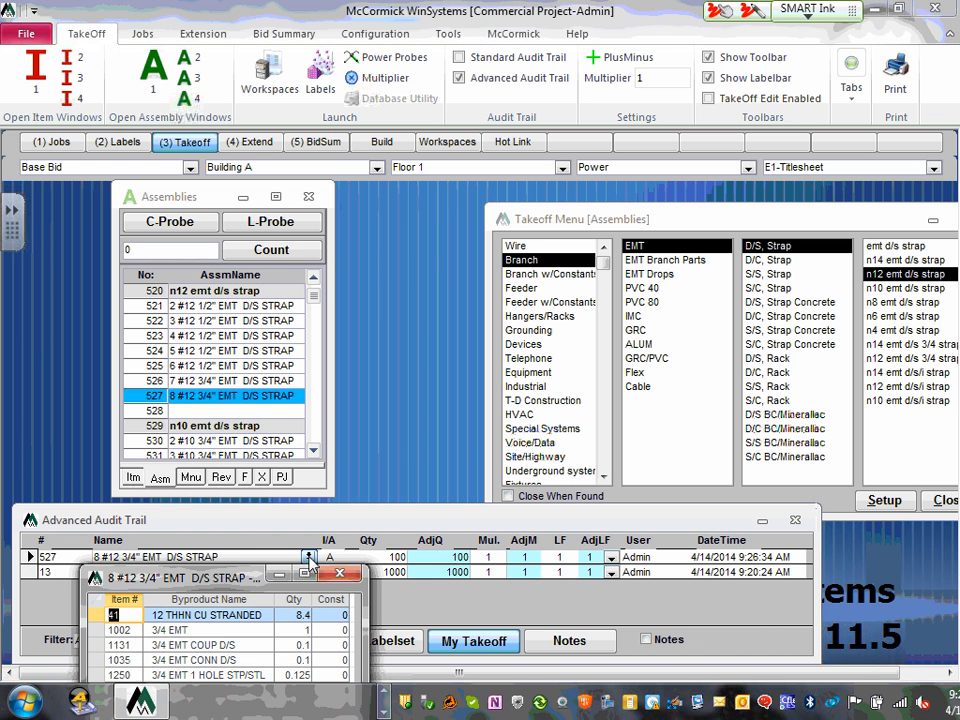
pyautogui.moveTo(298, 571); pyautogui.dragTo(496, 396)
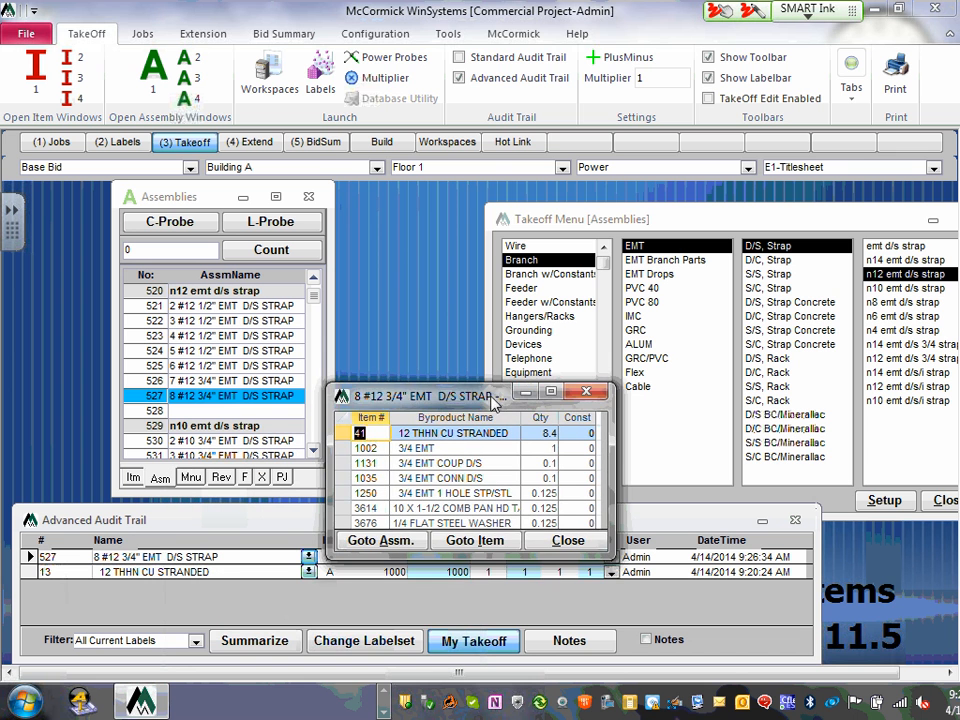
pyautogui.moveTo(597, 561); pyautogui.dragTo(598, 690)
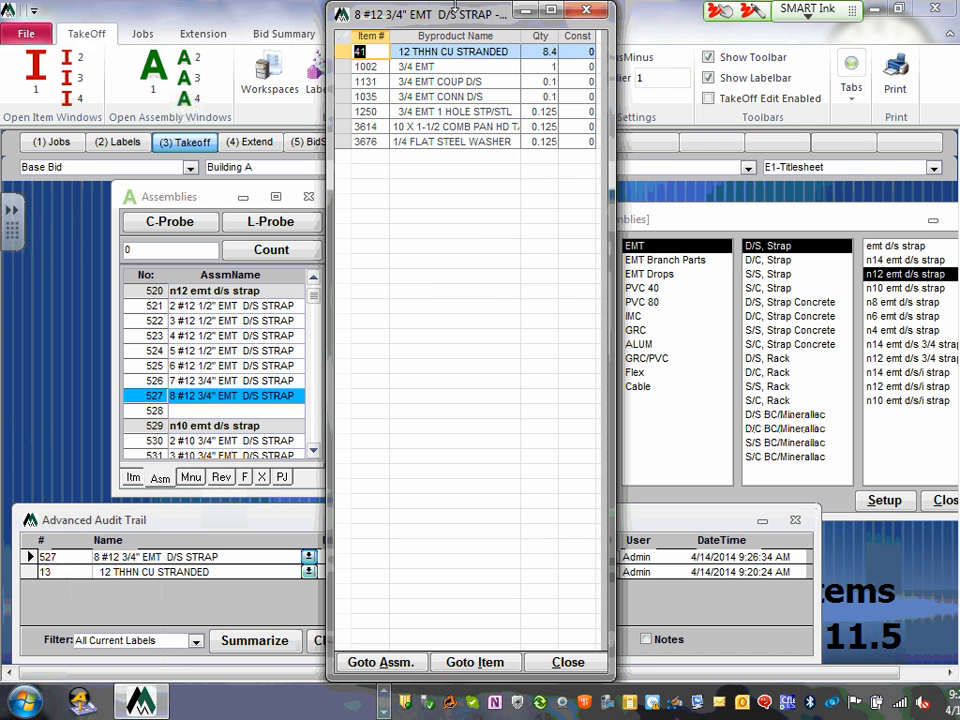
pyautogui.moveTo(453, 15); pyautogui.dragTo(453, 229)
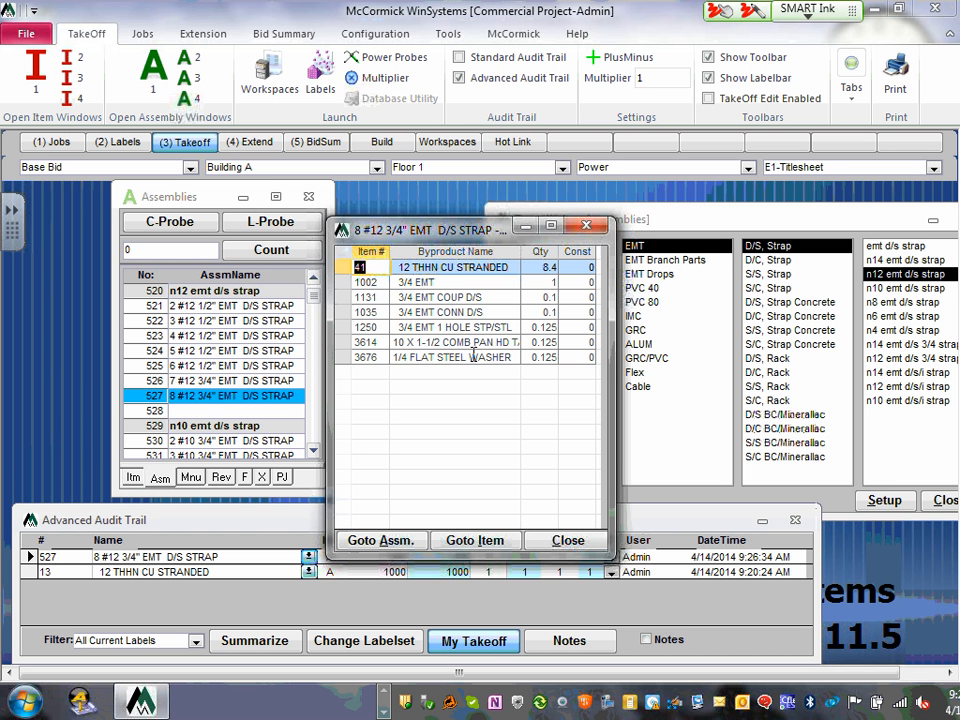
pyautogui.click(589, 229)
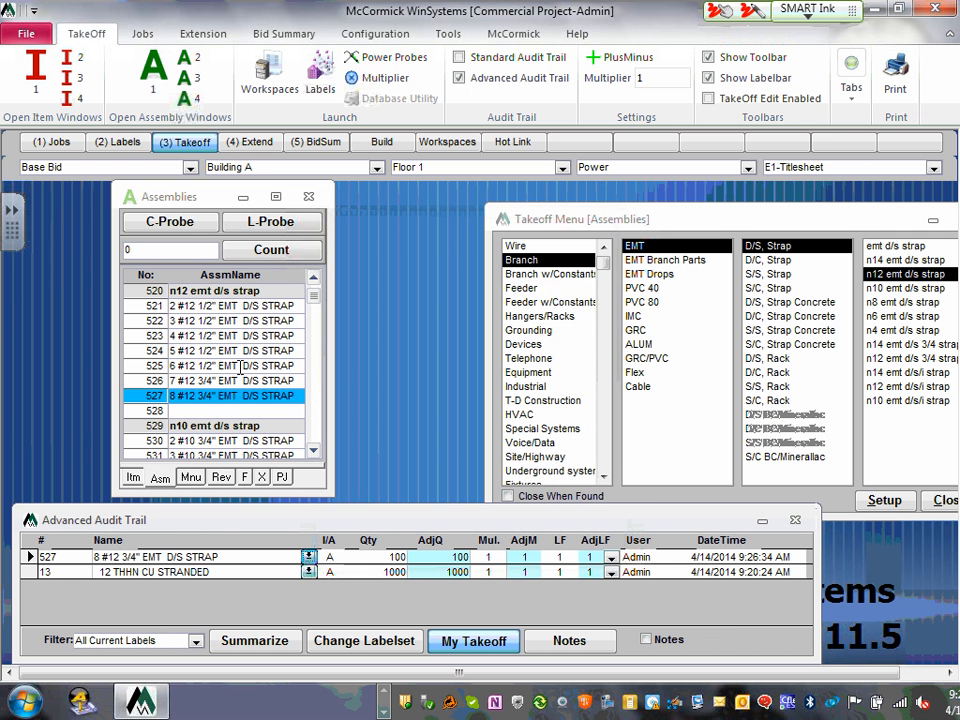
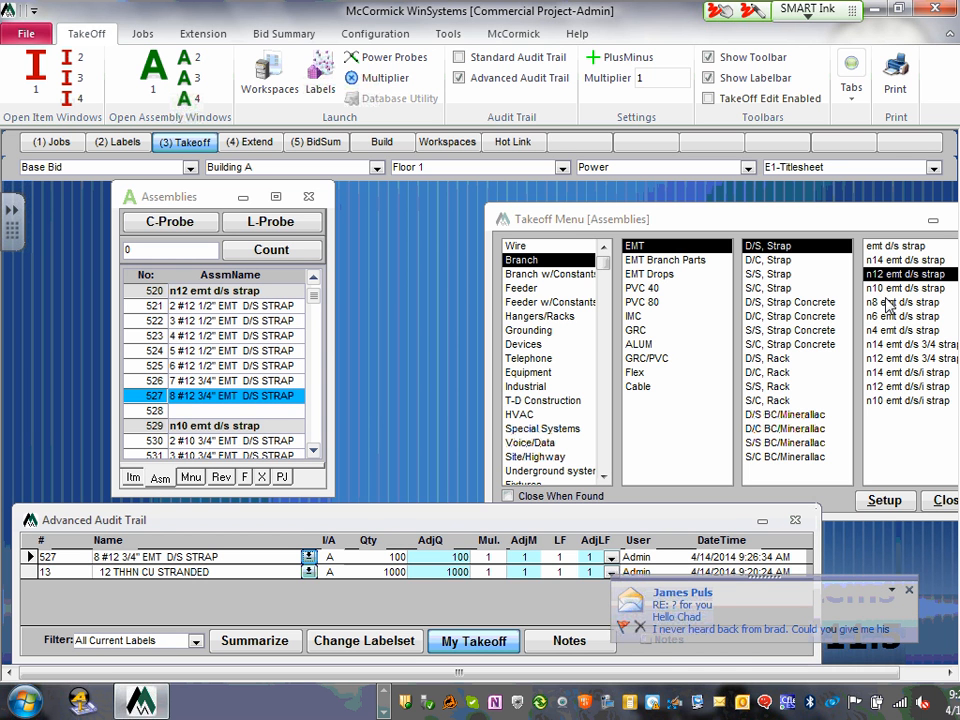
# - Jump the Assemblies list through the n10, n8 and n6 EMT D/S strap groups
pyautogui.click(895, 289)
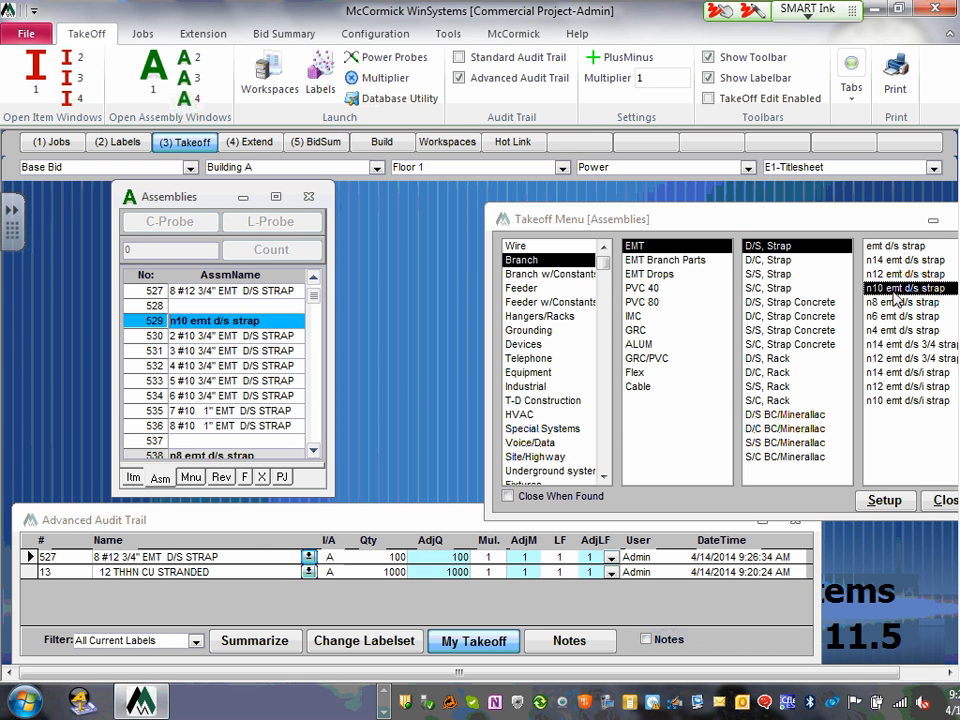
pyautogui.click(898, 302)
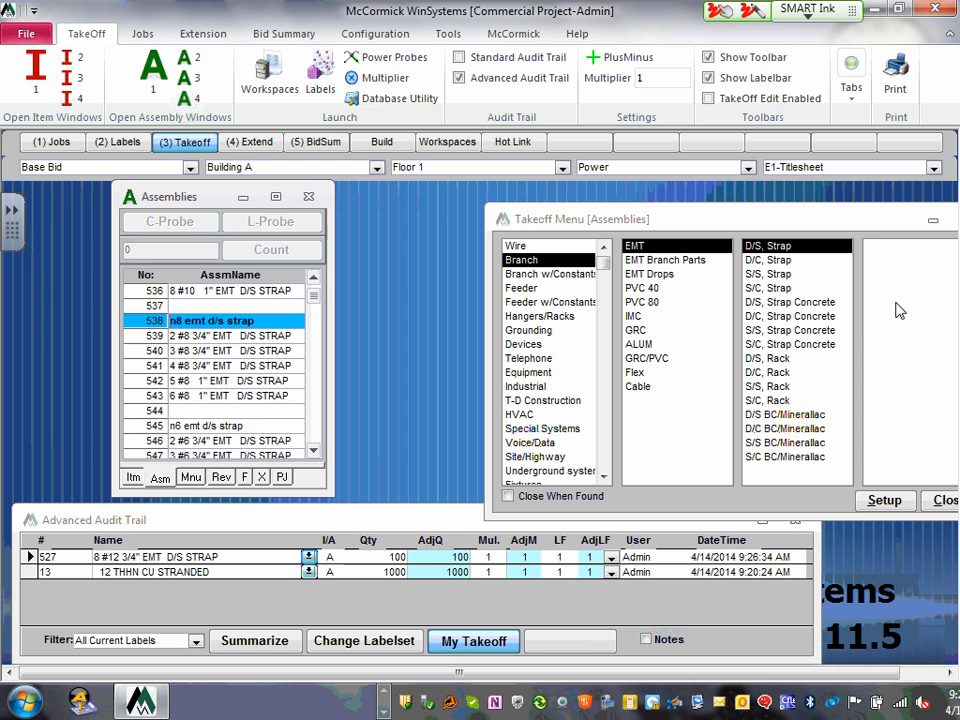
pyautogui.click(899, 316)
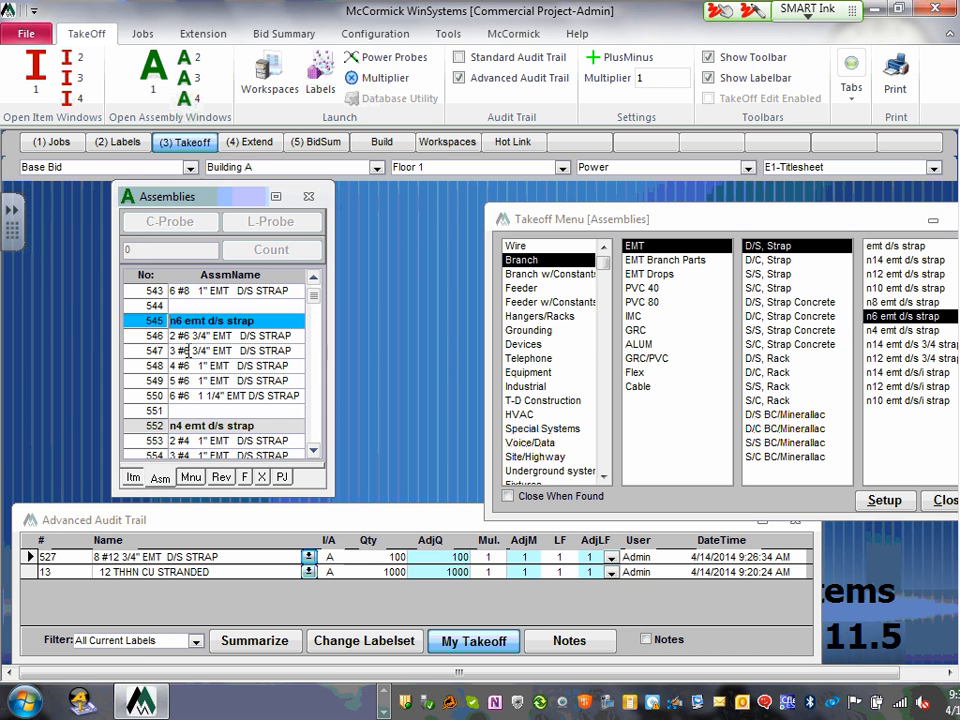
# - Take off 50 of assembly 547, 3 #6 3/4" EMT D/S STRAP
pyautogui.click(189, 352)
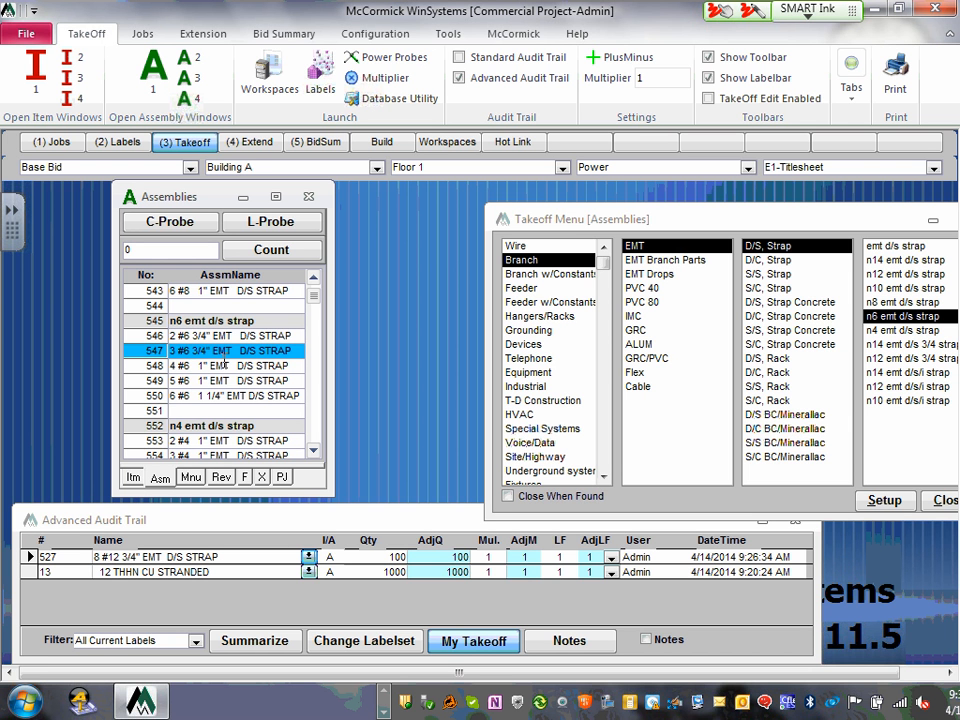
pyautogui.click(166, 250)
pyautogui.press('BackSpace')
pyautogui.write('50')
pyautogui.press('Return')
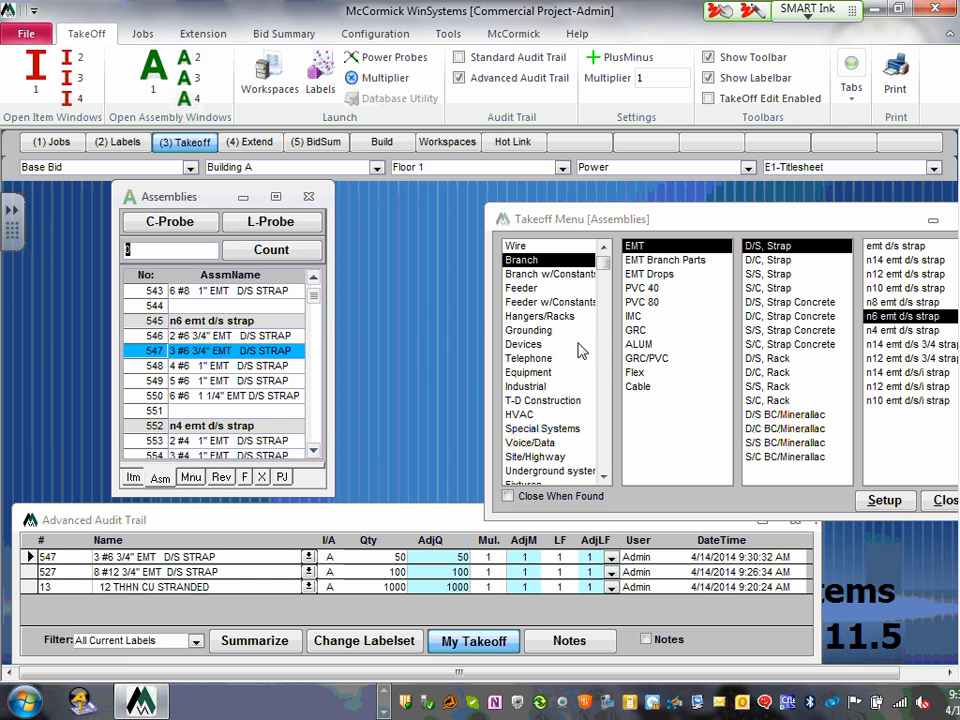
# - Browse the PVC 40 assemblies at the branch 3/4 pvc 40 group
pyautogui.click(645, 288)
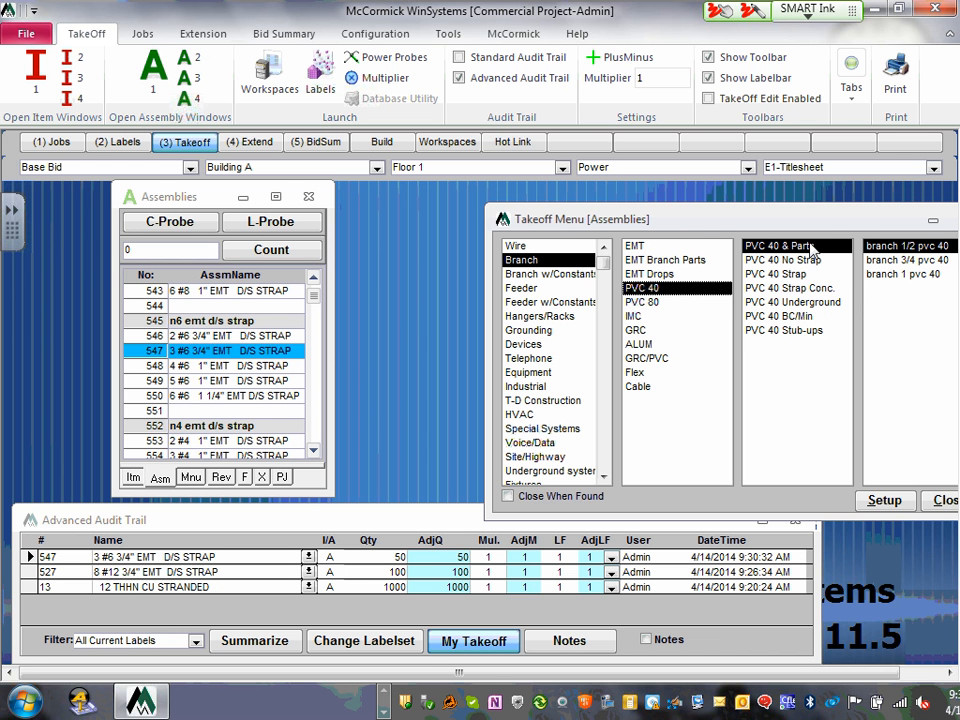
pyautogui.click(903, 260)
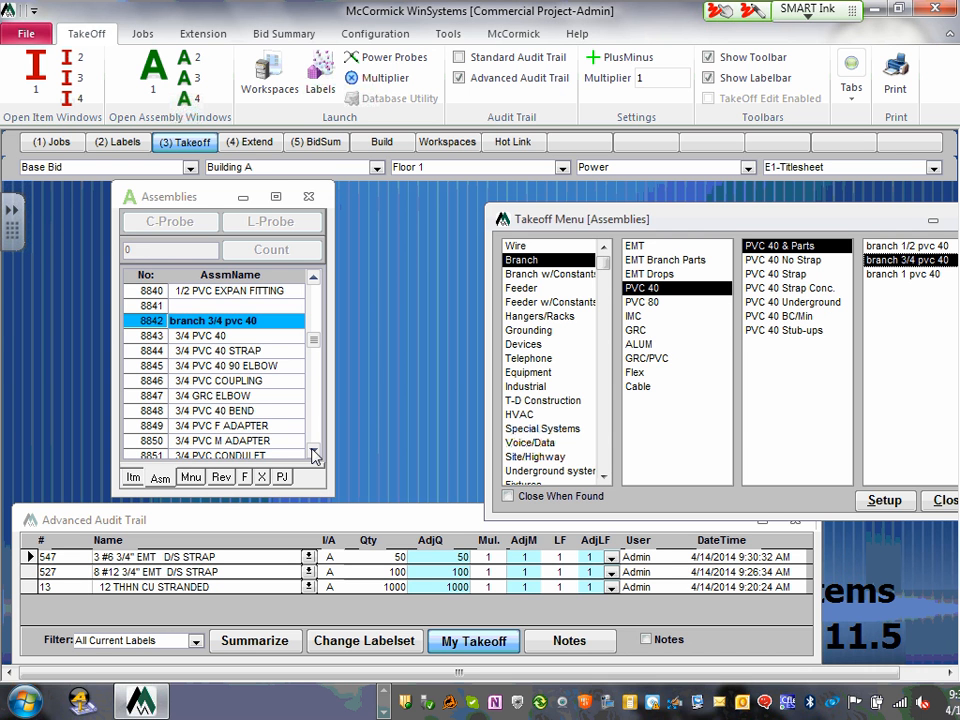
pyautogui.click(314, 452)
pyautogui.click(314, 452)
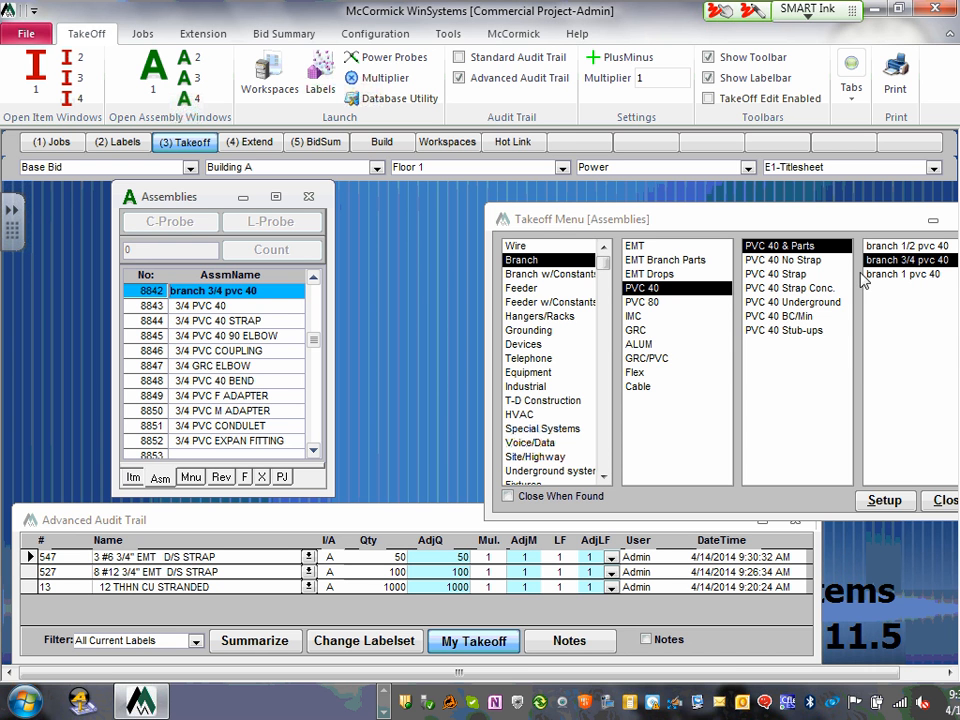
# - Browse the branch 3/4 pvc 80 assemblies, then the Cable assemblies
pyautogui.click(640, 302)
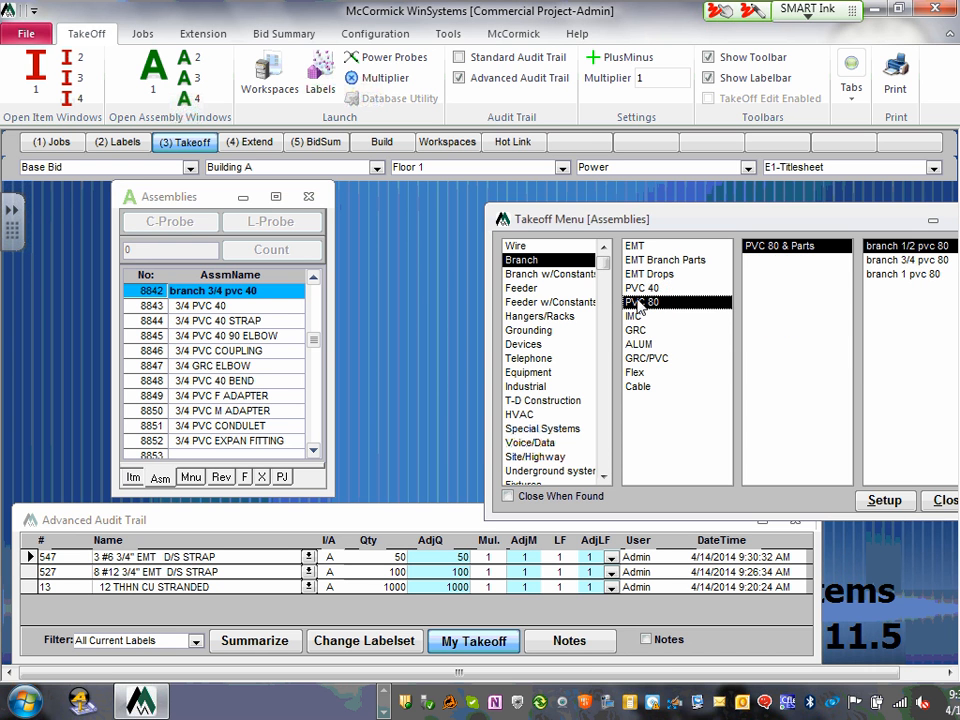
pyautogui.click(908, 259)
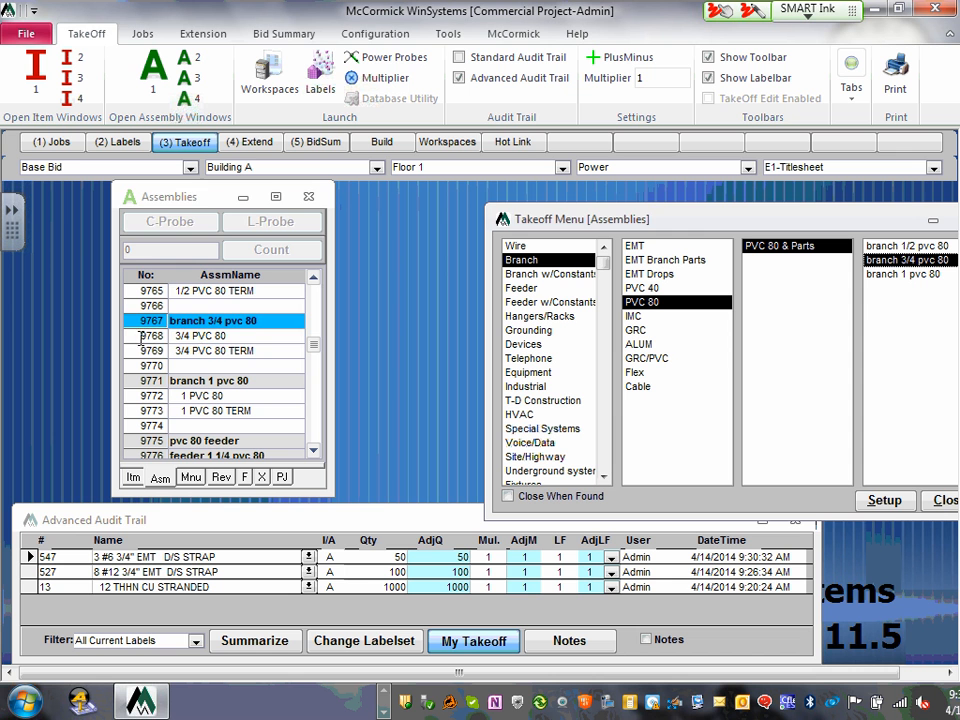
pyautogui.click(208, 340)
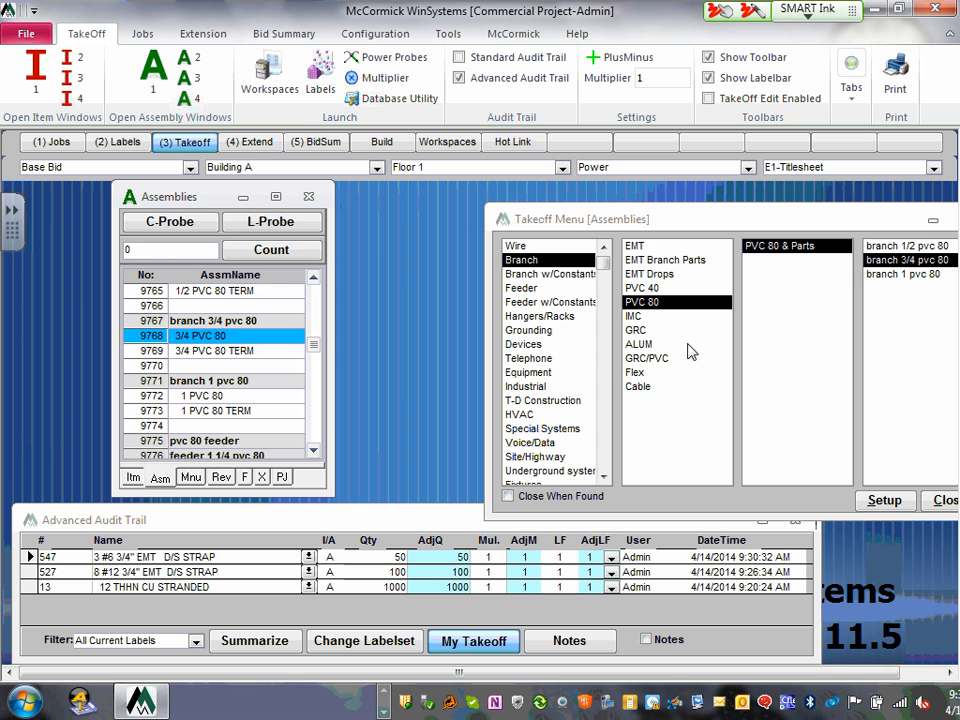
pyautogui.click(641, 391)
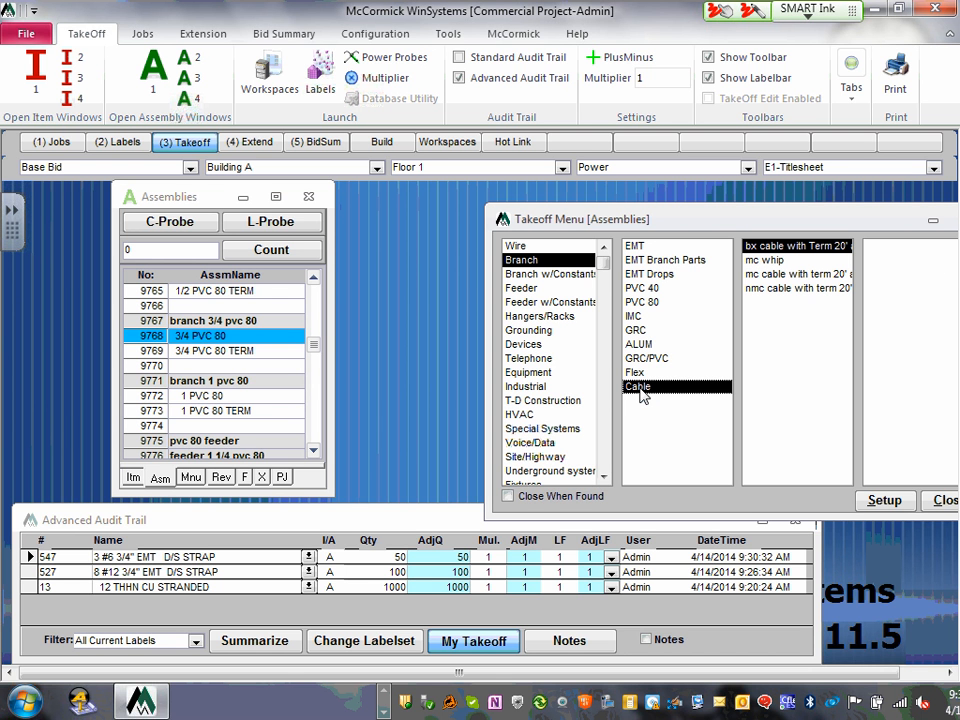
# - Jump through the mc whip, mc cable with term 20' and nmc cable groups
pyautogui.click(777, 260)
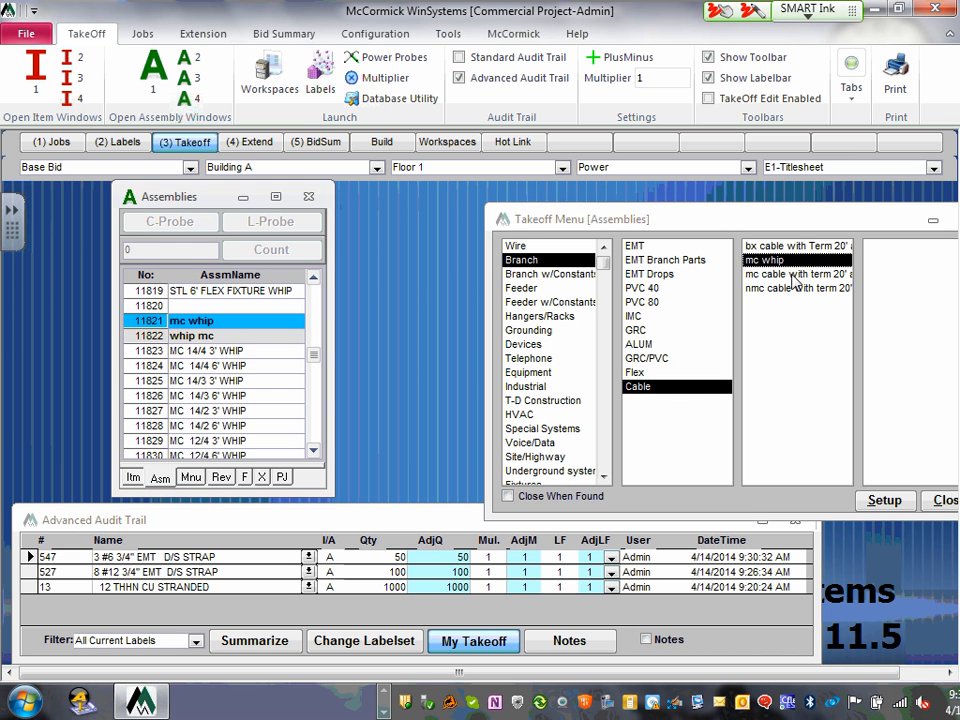
pyautogui.click(792, 274)
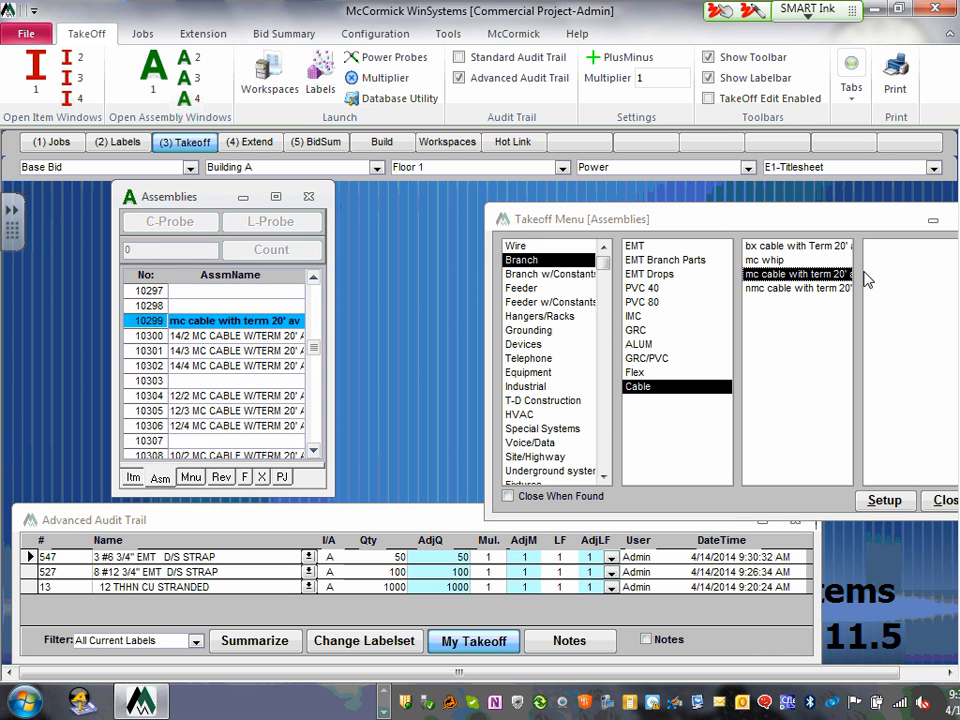
pyautogui.click(834, 289)
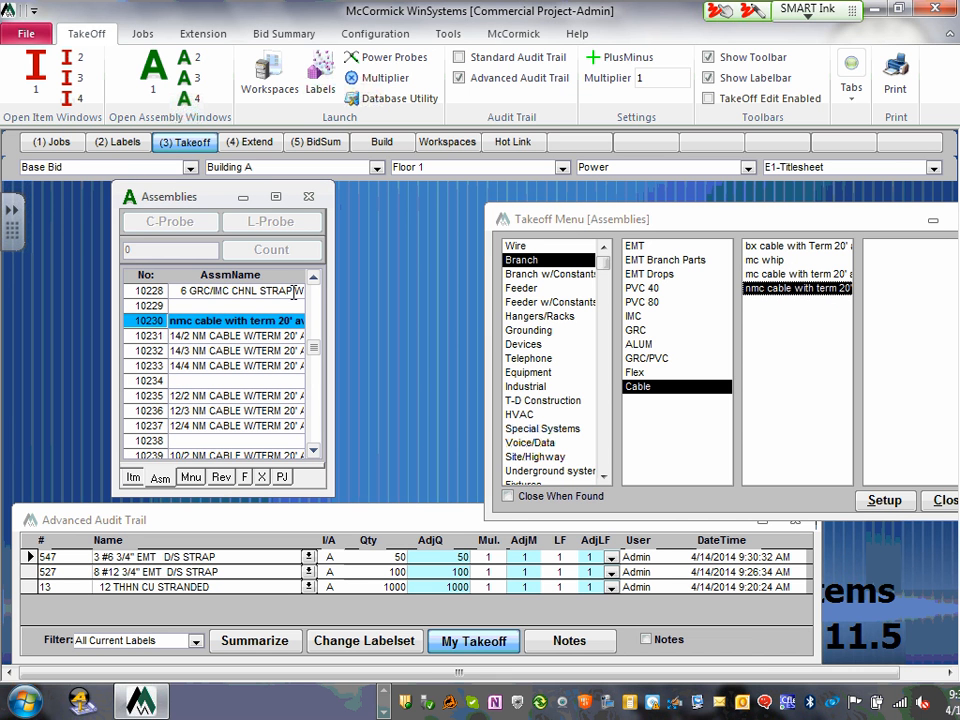
# - Widen the Assemblies window for full names and return to mc cable with term 20'
pyautogui.moveTo(339, 279); pyautogui.dragTo(426, 280)
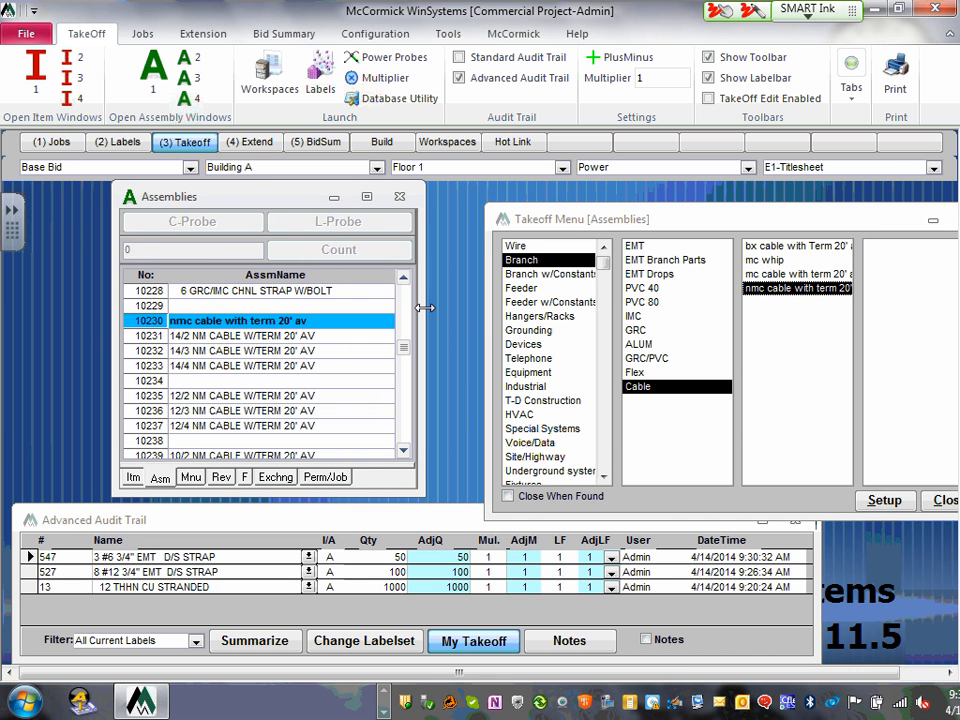
pyautogui.click(795, 273)
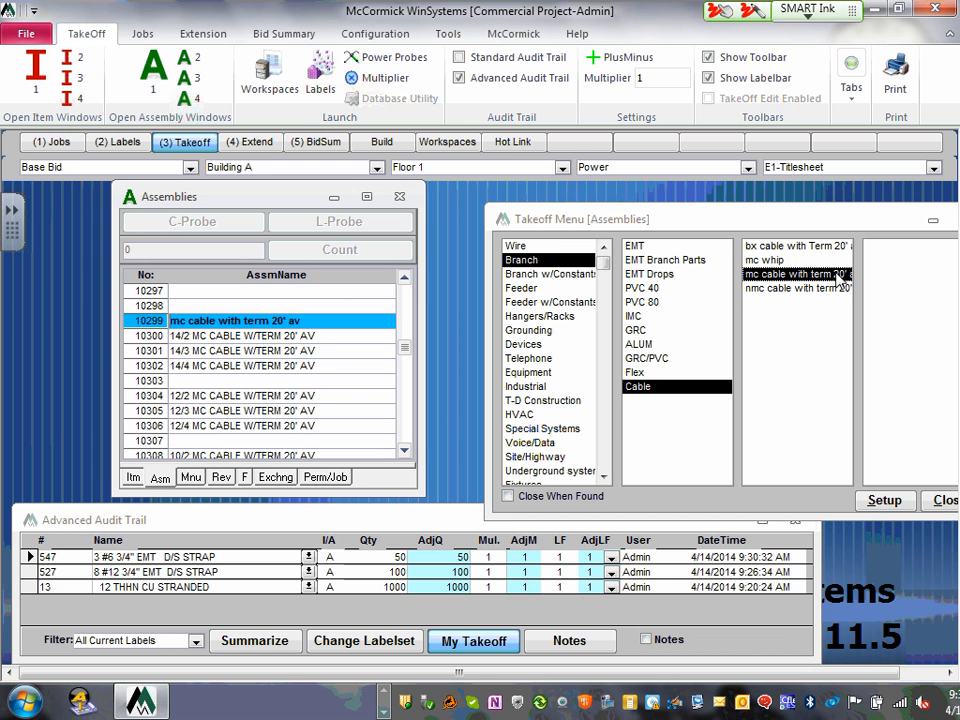
pyautogui.click(798, 261)
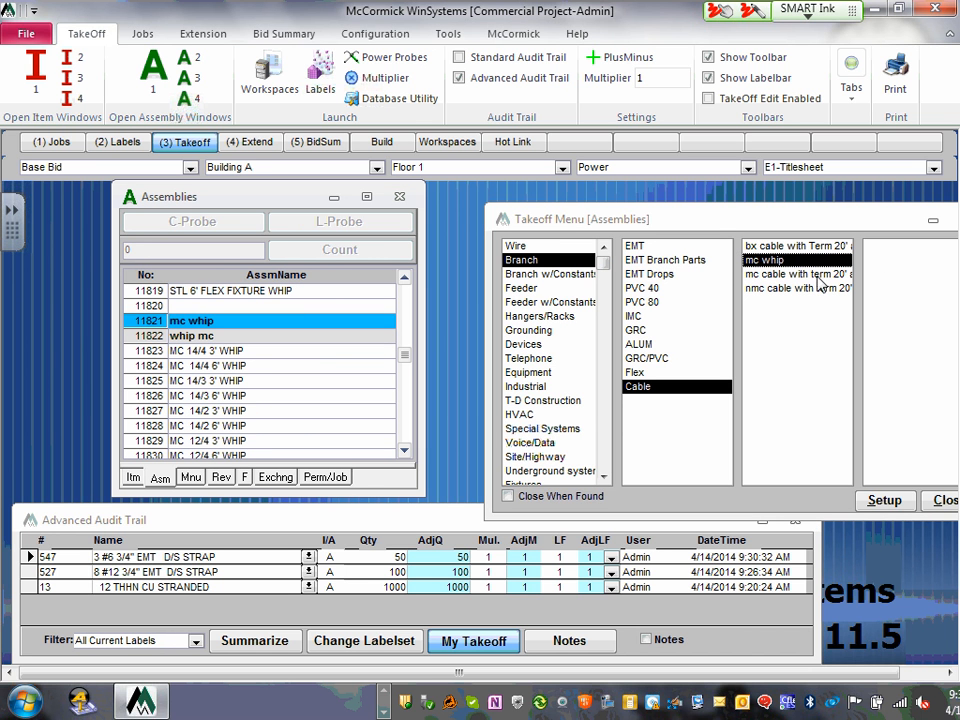
pyautogui.click(788, 275)
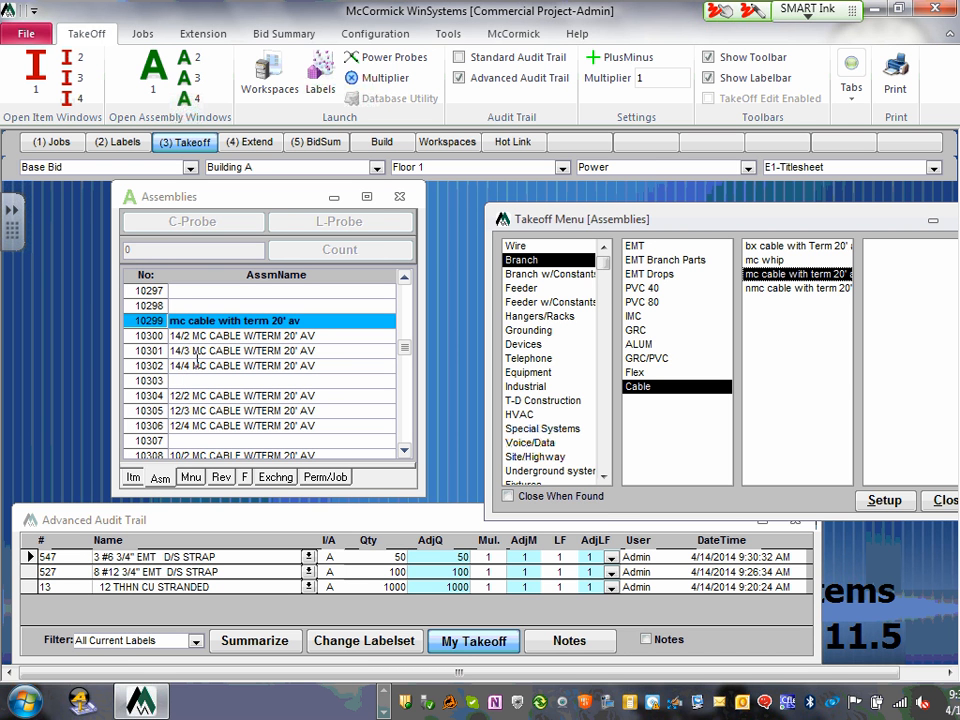
# - Take off 100 of assembly 10306, 12/4 MC CABLE W/TERM 20' AV
pyautogui.click(405, 451)
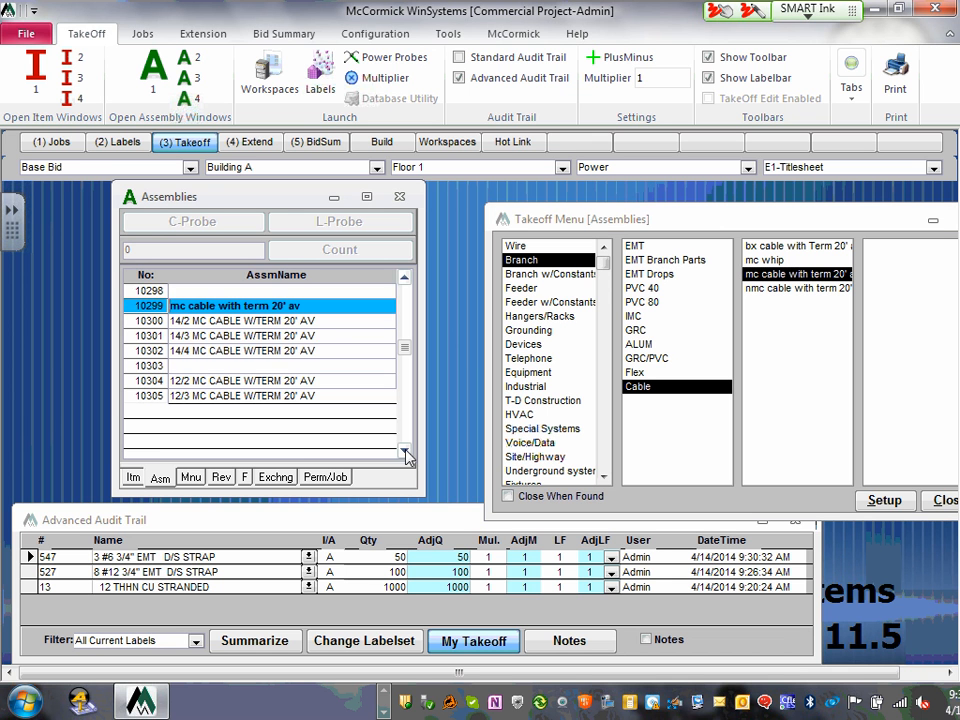
pyautogui.click(405, 451)
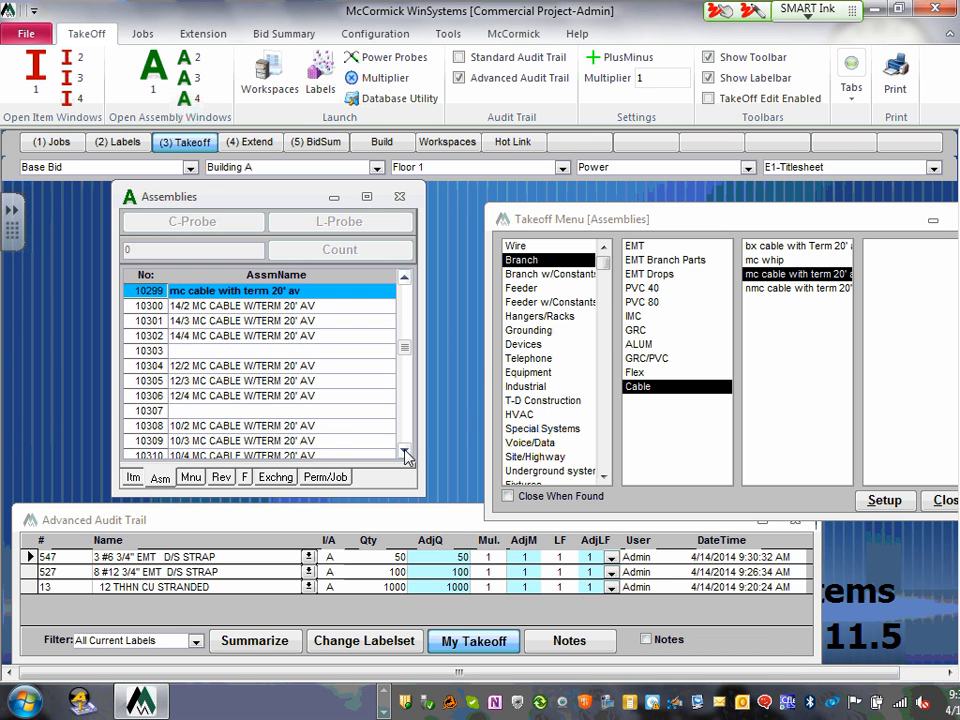
pyautogui.click(131, 397)
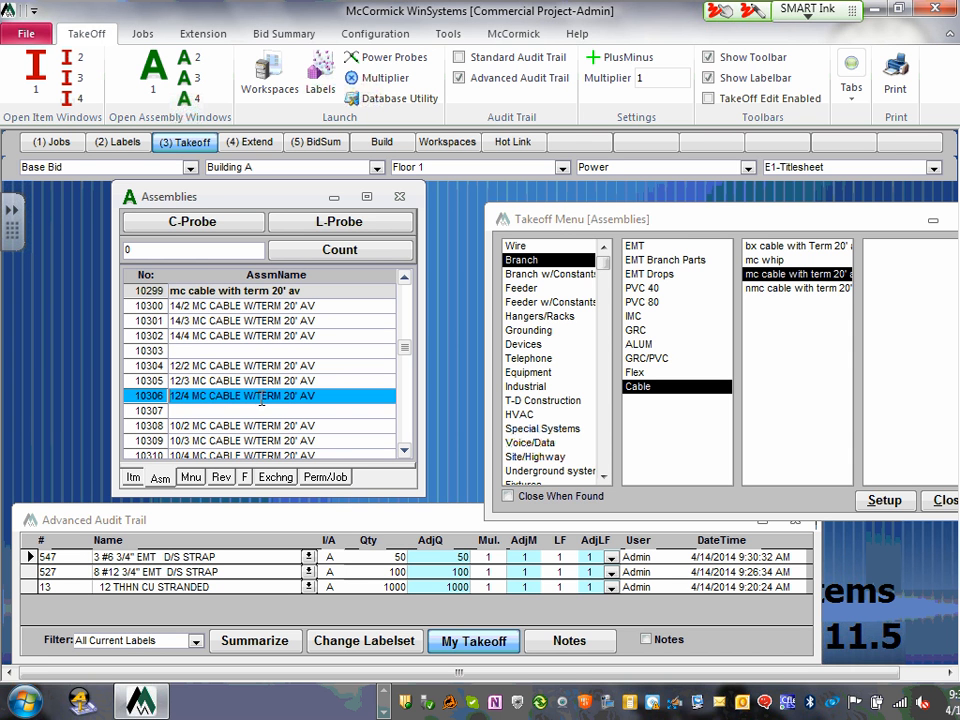
pyautogui.doubleClick(128, 249)
pyautogui.write('10306')
pyautogui.press('Return')
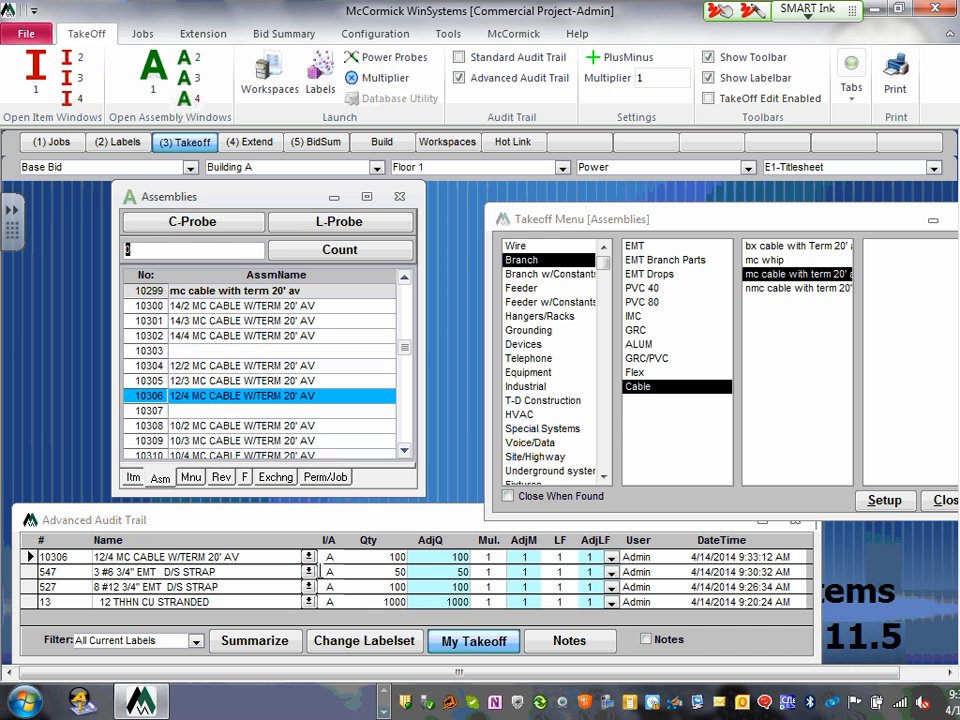
pyautogui.click(309, 557)
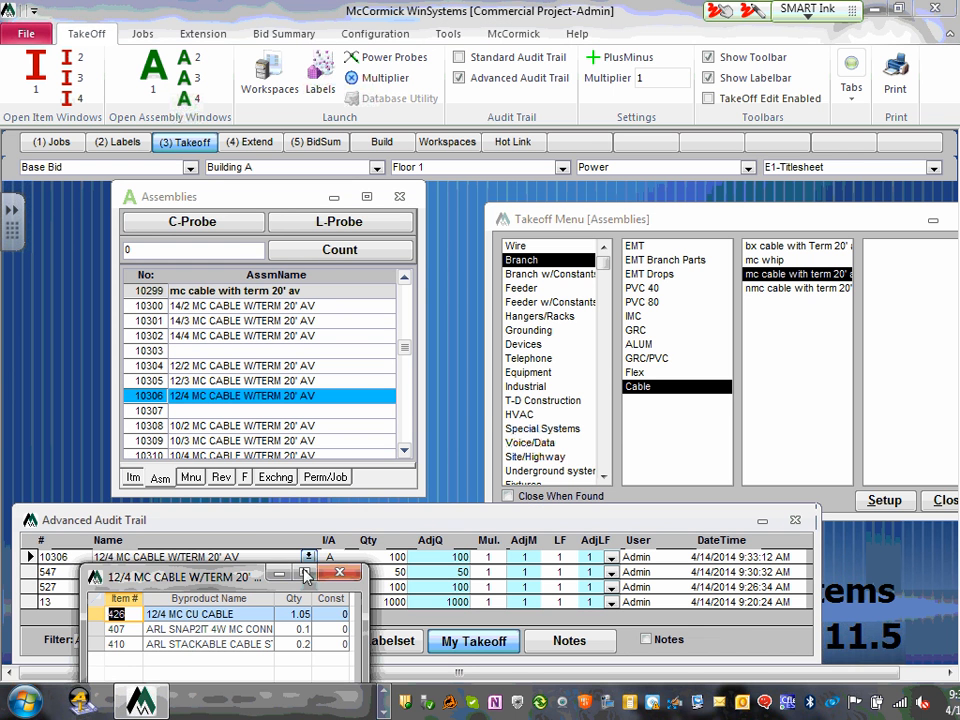
pyautogui.moveTo(242, 584); pyautogui.dragTo(395, 283)
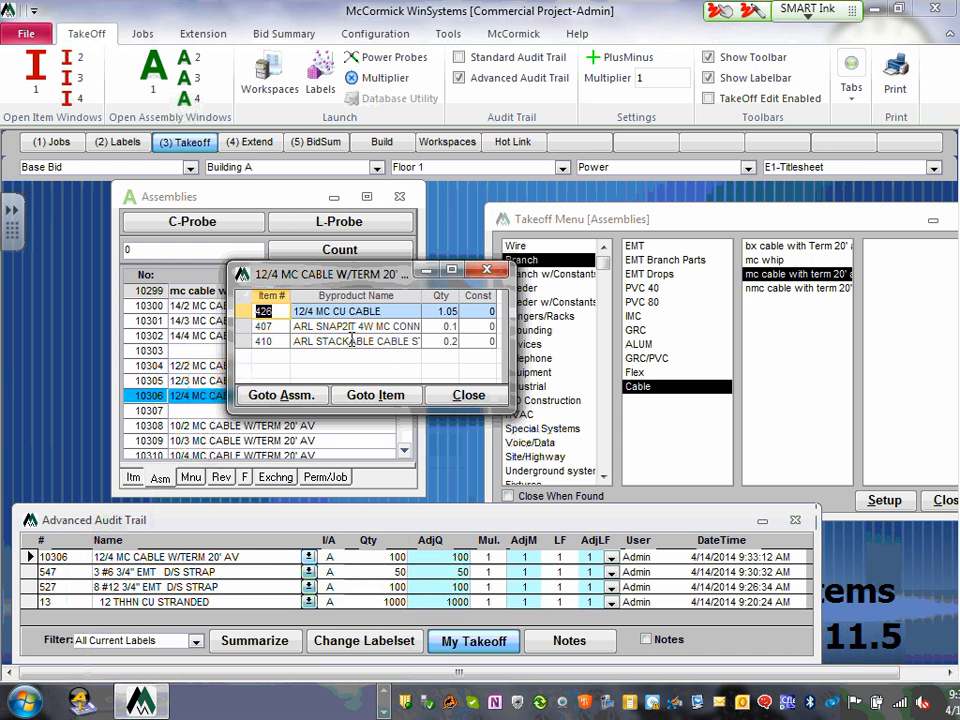
pyautogui.moveTo(511, 412); pyautogui.dragTo(782, 621)
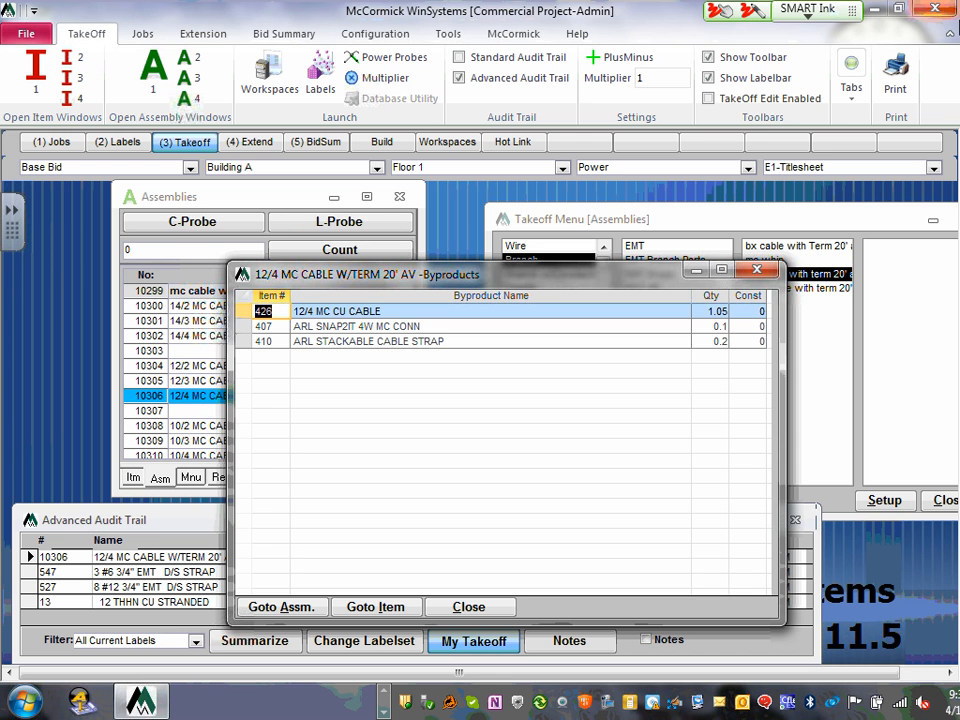
pyautogui.click(757, 270)
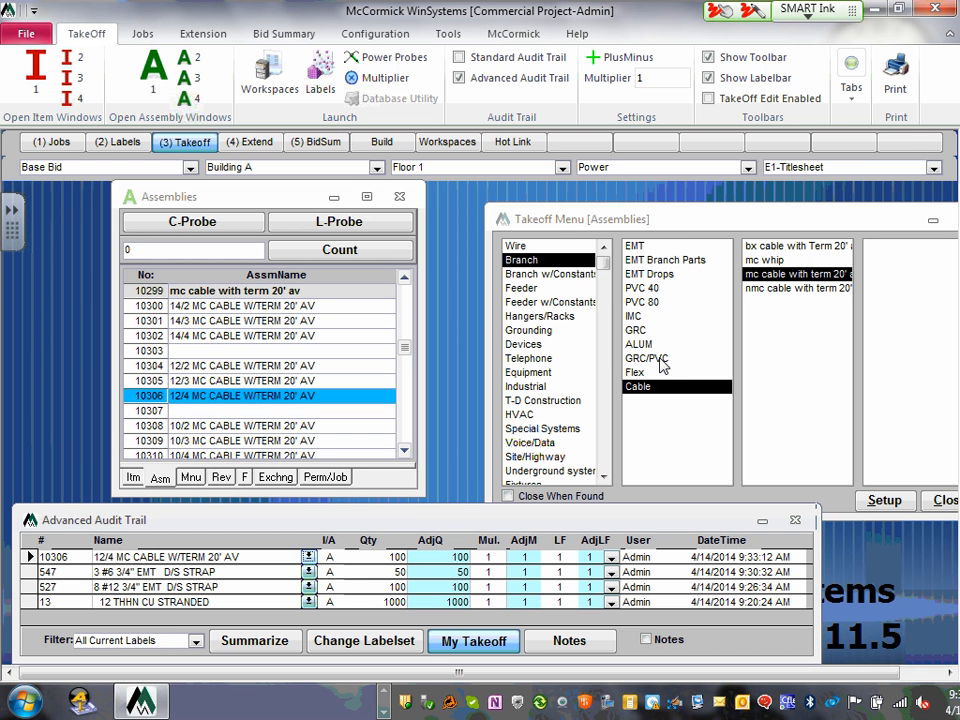
# - Show branch 1 pvc 80 and scroll the Assemblies list down to the feeder PVC 80 entries
pyautogui.click(652, 304)
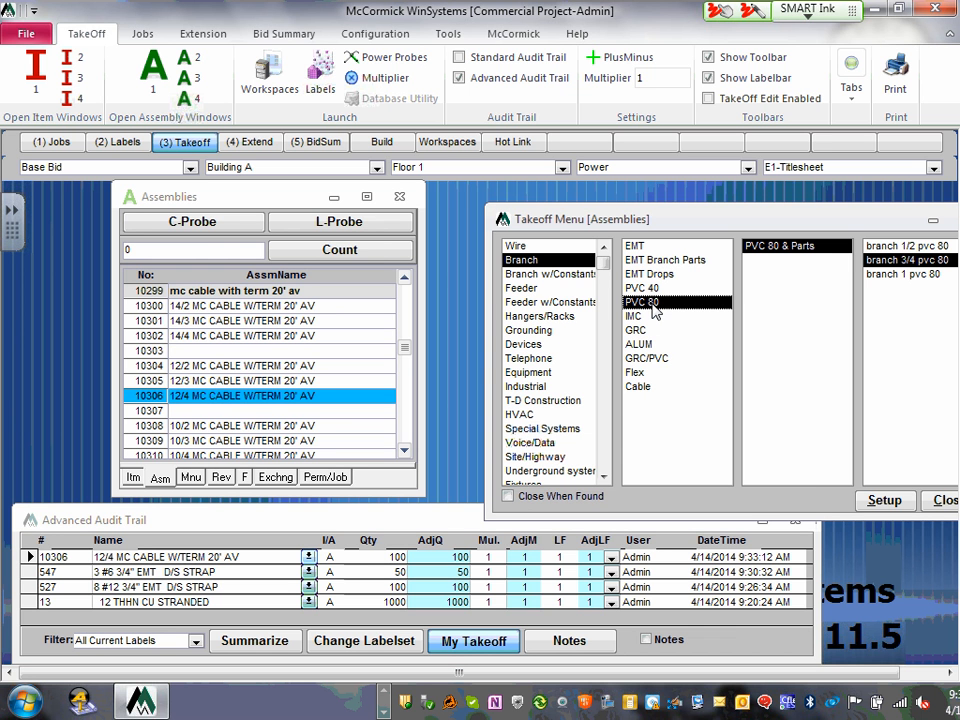
pyautogui.click(912, 277)
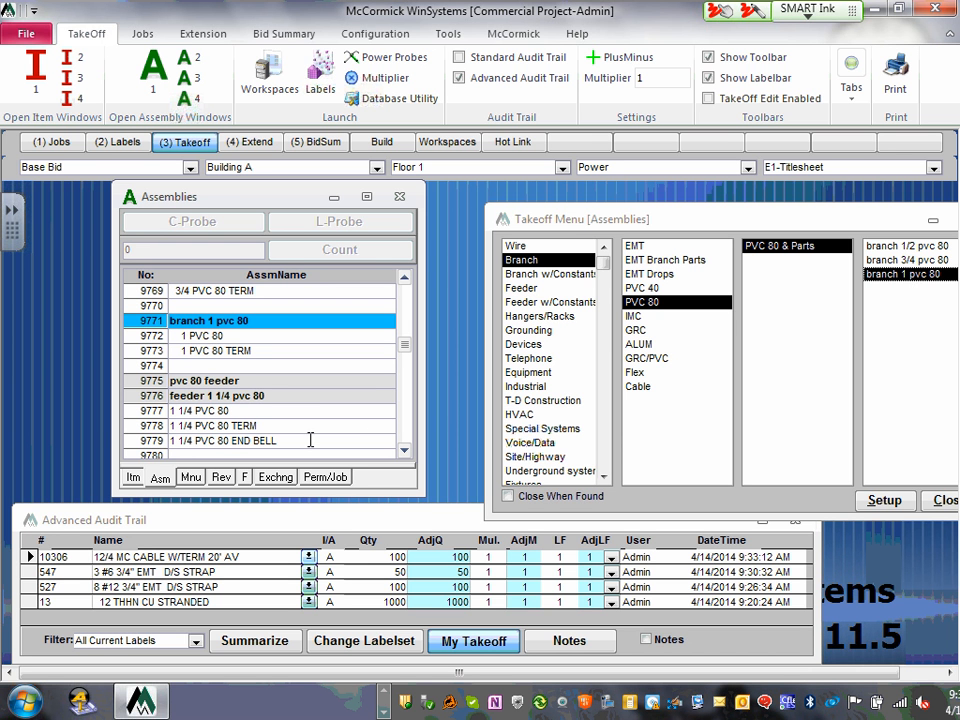
pyautogui.click(404, 450)
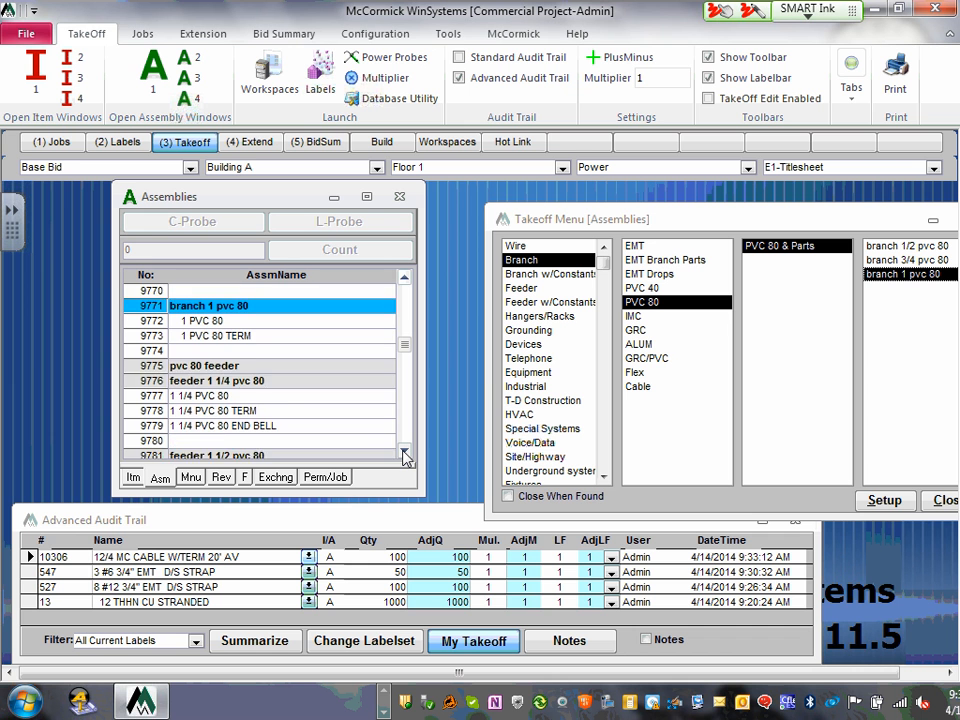
pyautogui.click(404, 450)
pyautogui.click(404, 450)
pyautogui.click(404, 450)
pyautogui.click(404, 452)
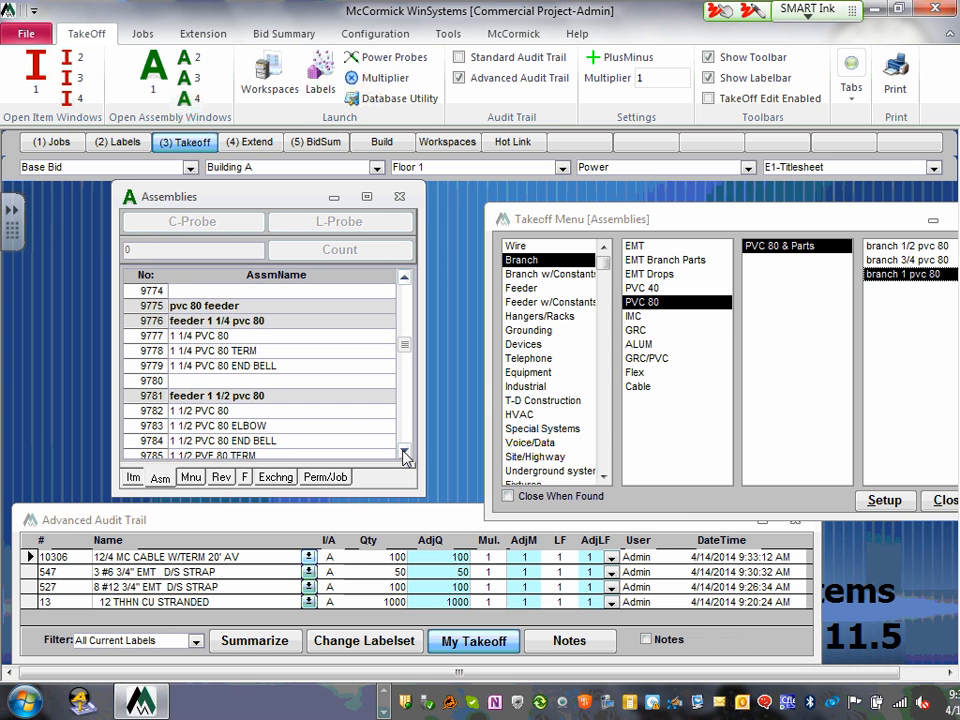
pyautogui.click(404, 452)
pyautogui.doubleClick(404, 452)
pyautogui.click(404, 452)
pyautogui.click(404, 452)
pyautogui.doubleClick(404, 452)
pyautogui.doubleClick(404, 452)
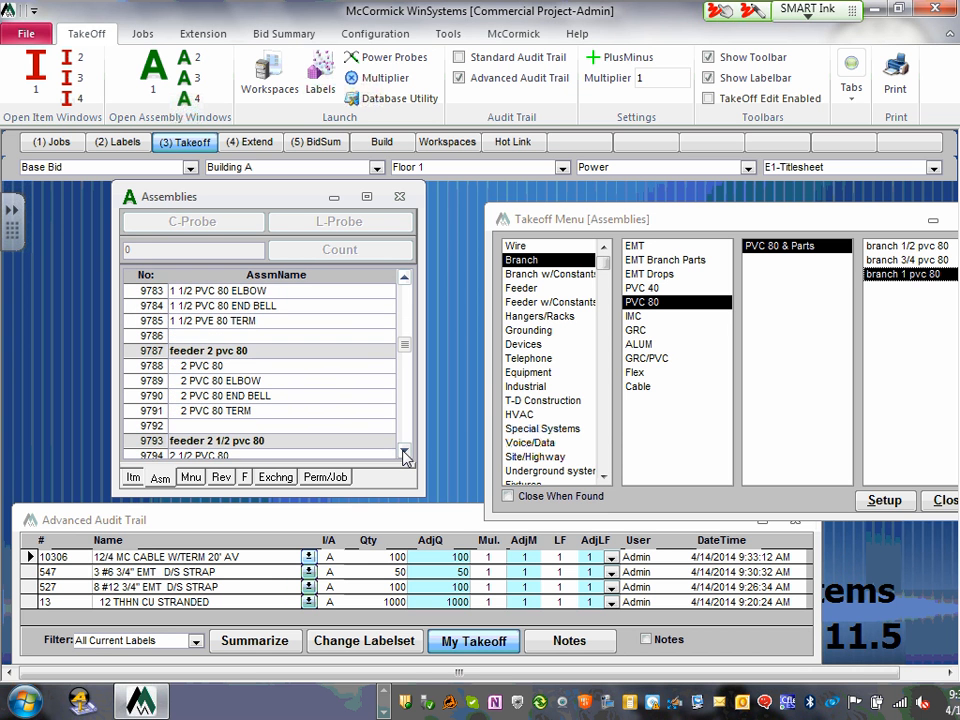
pyautogui.click(404, 452)
pyautogui.click(404, 452)
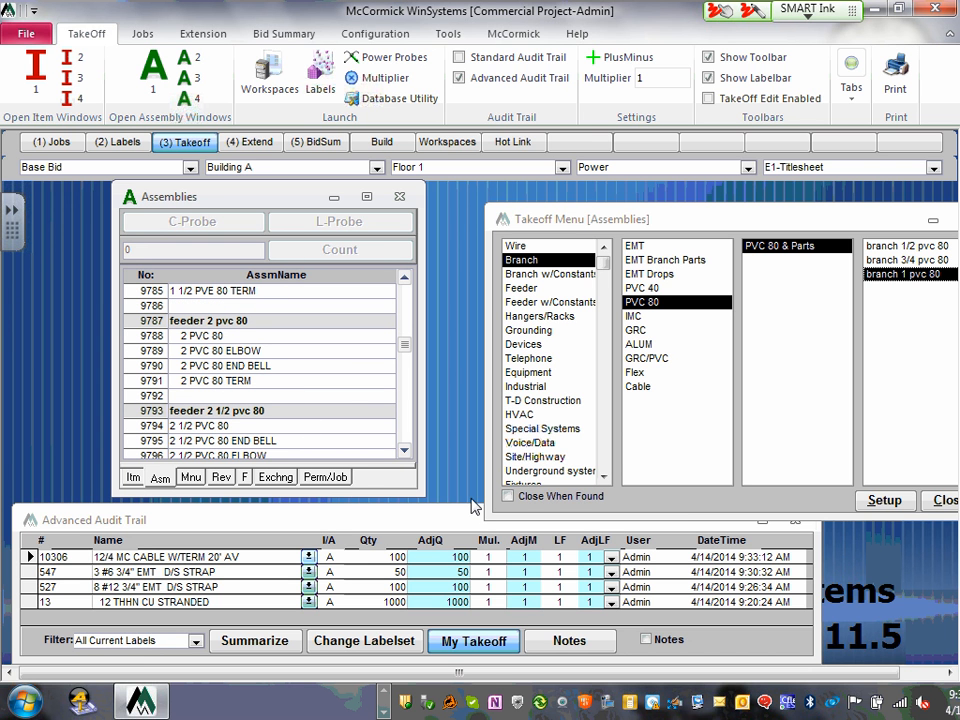
pyautogui.click(404, 452)
pyautogui.click(404, 453)
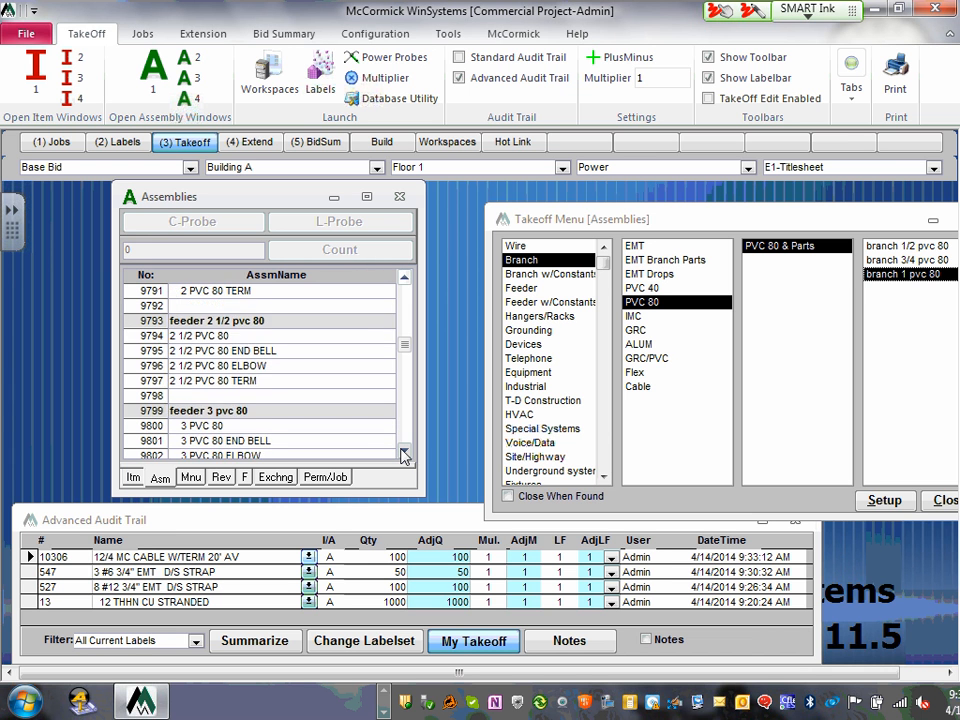
pyautogui.click(404, 453)
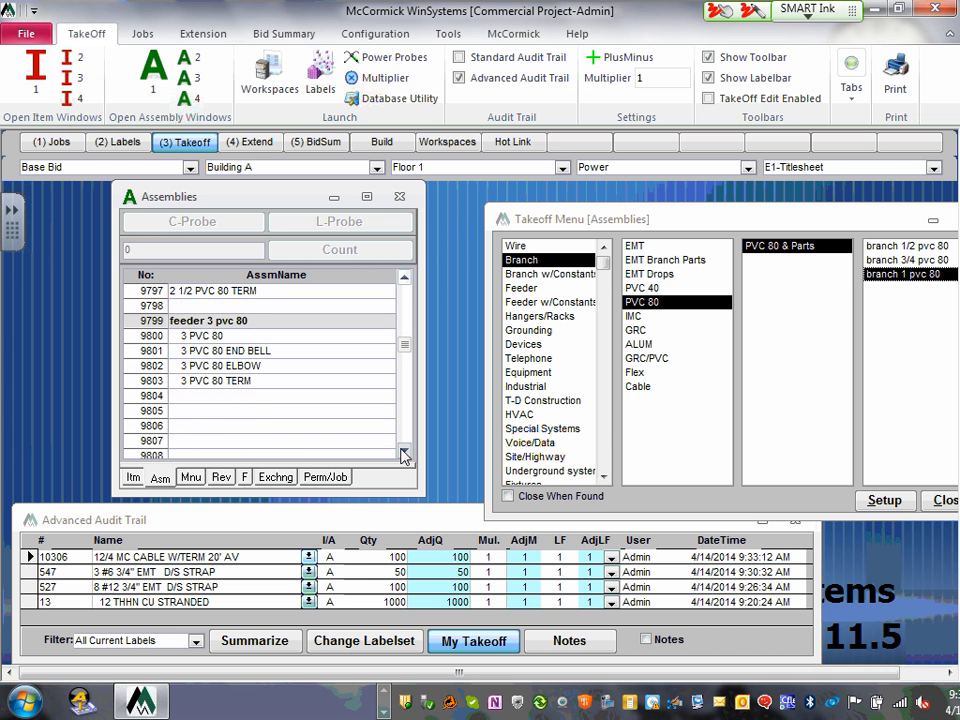
pyautogui.click(404, 453)
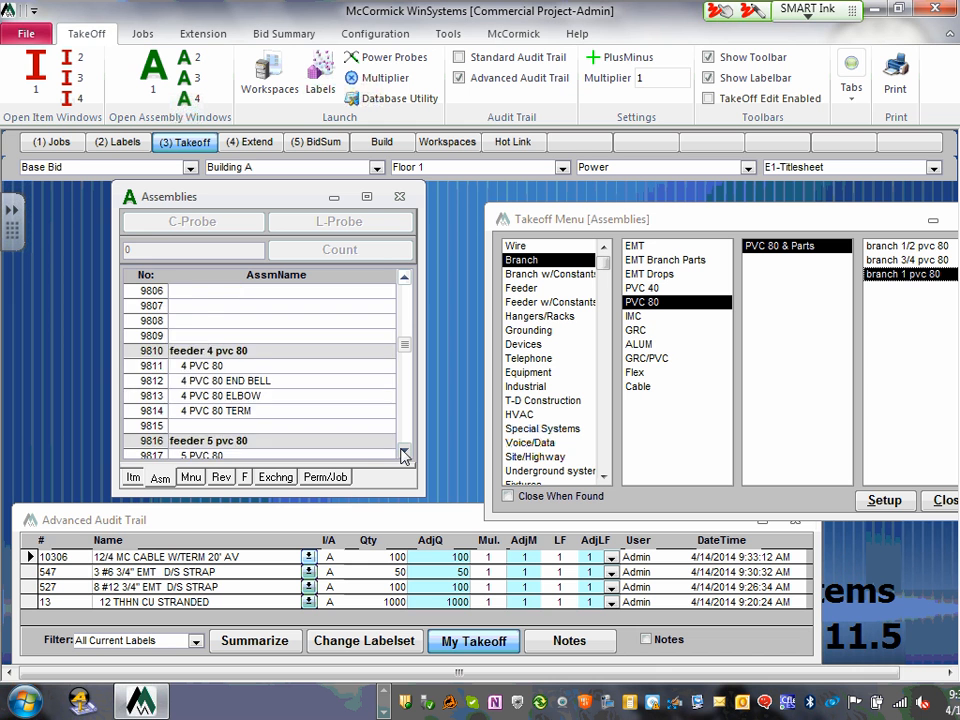
pyautogui.click(404, 453)
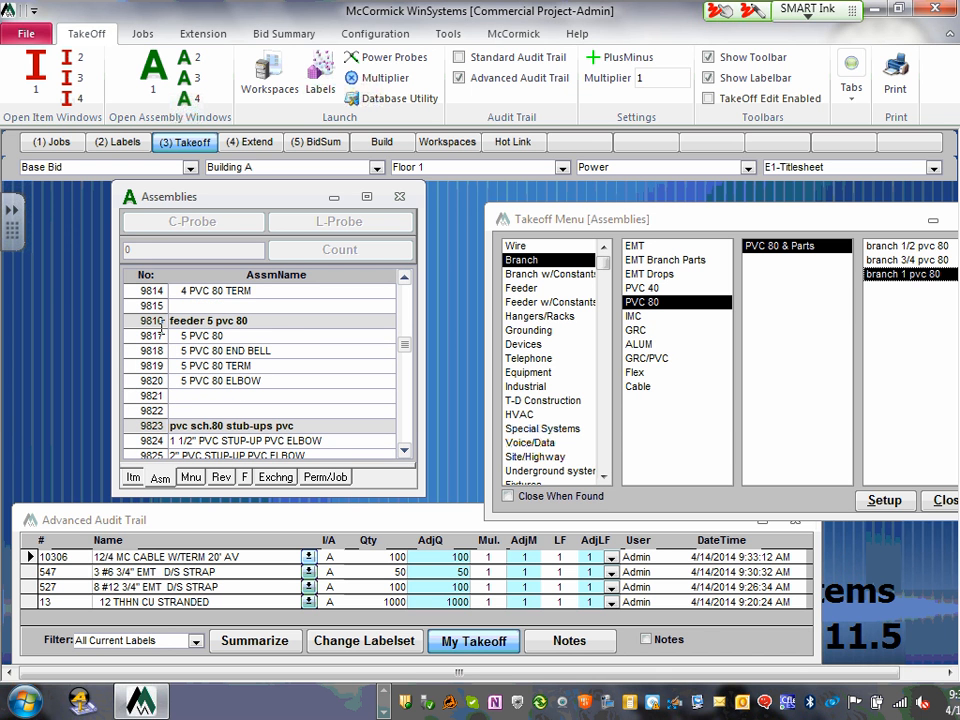
# - Select the 5 PVC 80, 4 PVC 80 TERM, then the 4 PVC 80 assembly
pyautogui.click(190, 336)
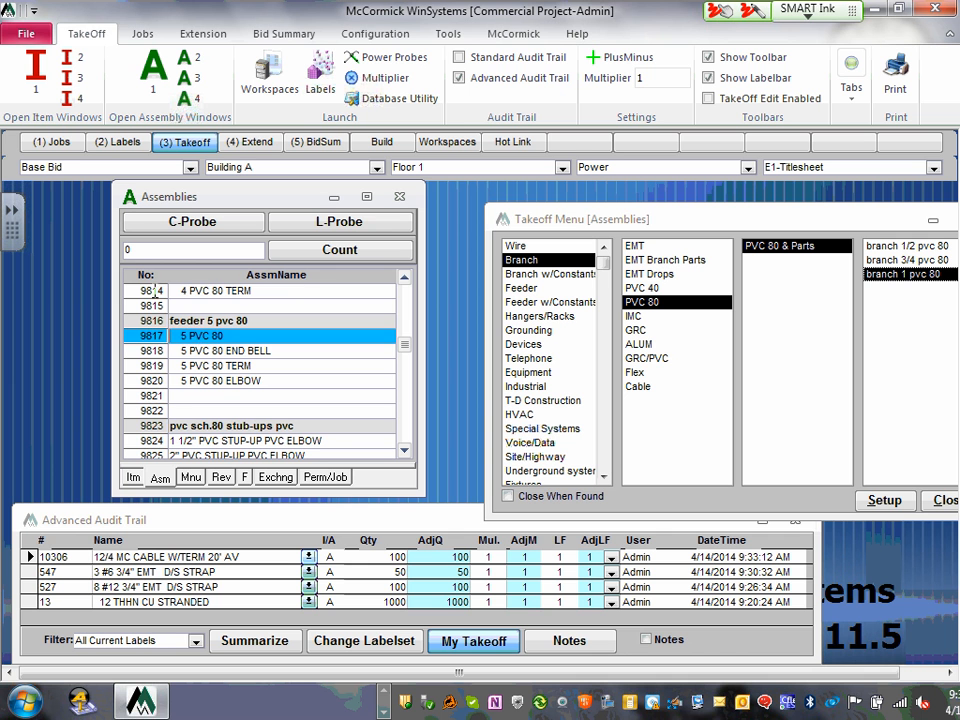
pyautogui.click(170, 291)
pyautogui.click(404, 279)
pyautogui.click(404, 280)
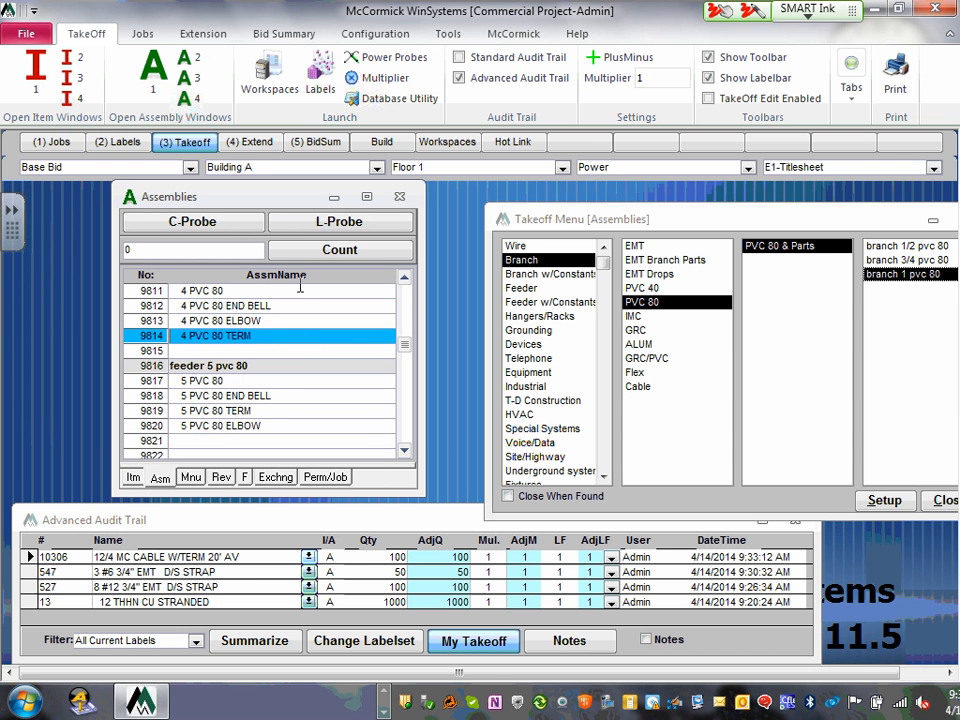
pyautogui.click(404, 279)
pyautogui.click(404, 279)
pyautogui.click(294, 337)
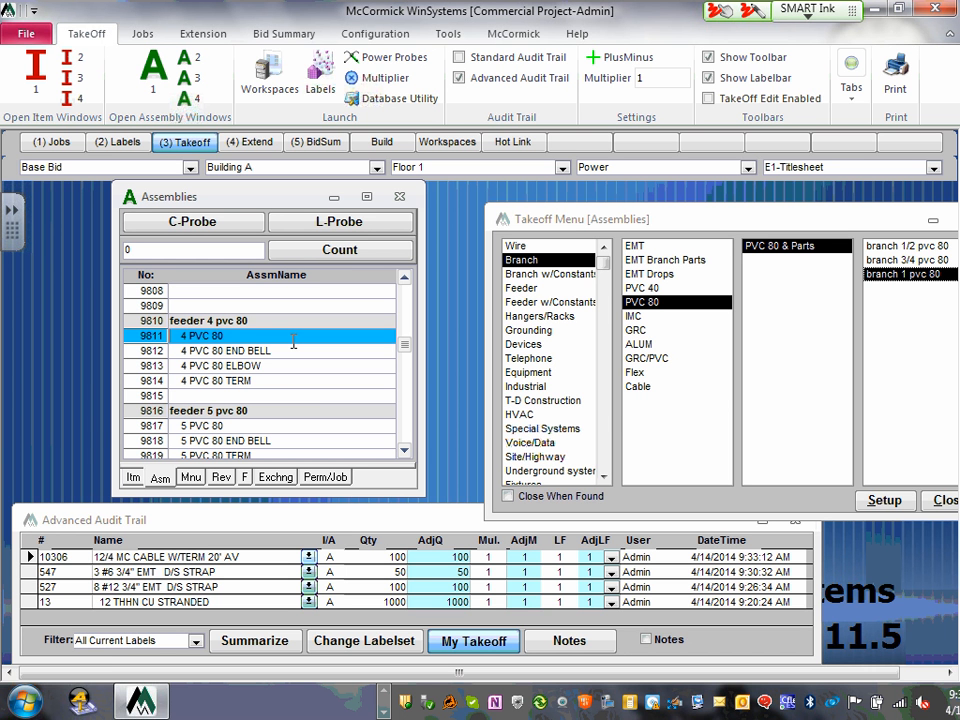
# - Select assembly 610, 3 #300 2 1/2" EMT D/S STRAP, under Feeder > EMT
pyautogui.click(535, 289)
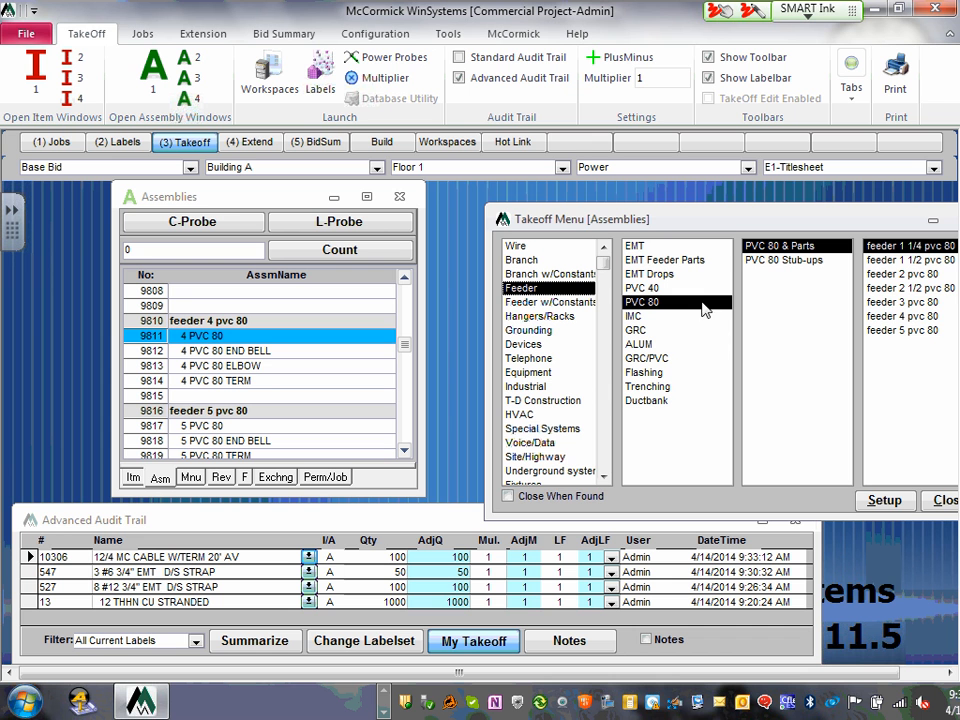
pyautogui.click(640, 247)
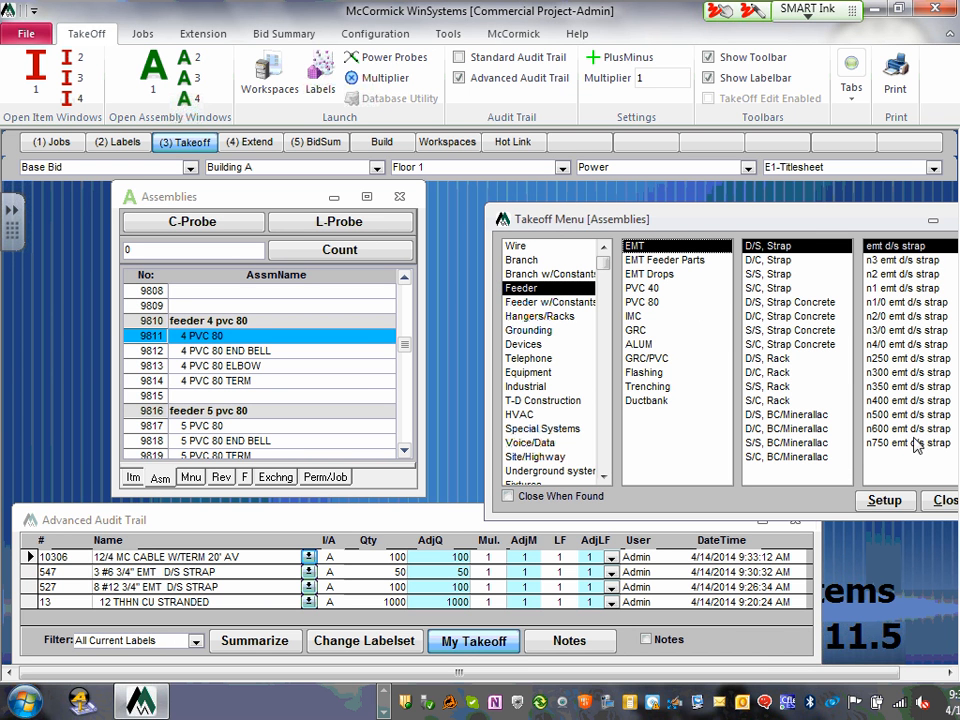
pyautogui.click(898, 372)
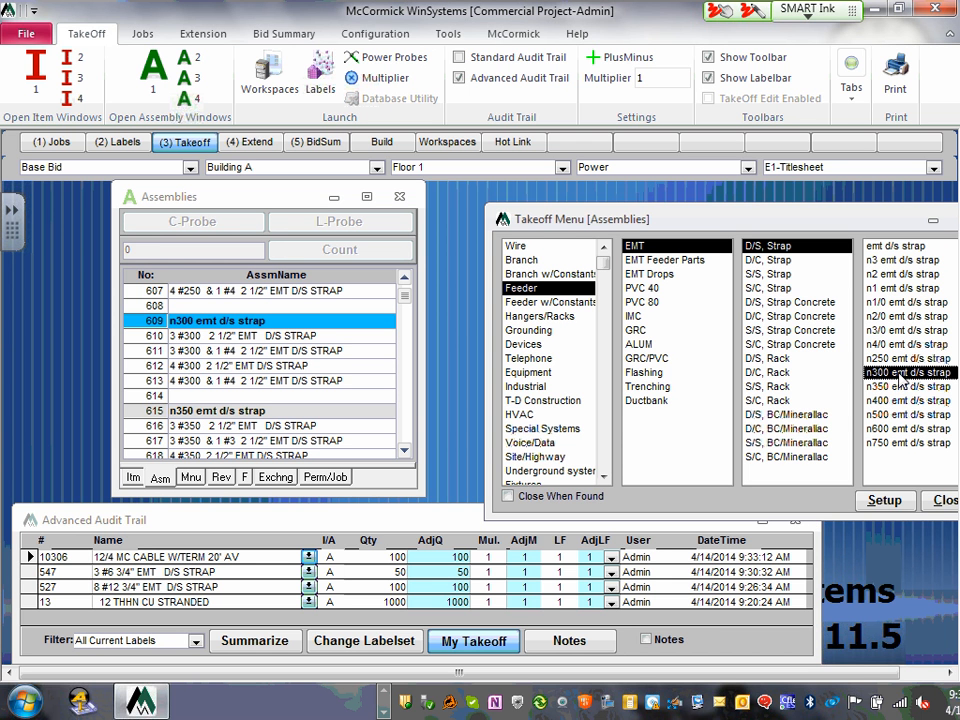
pyautogui.click(160, 337)
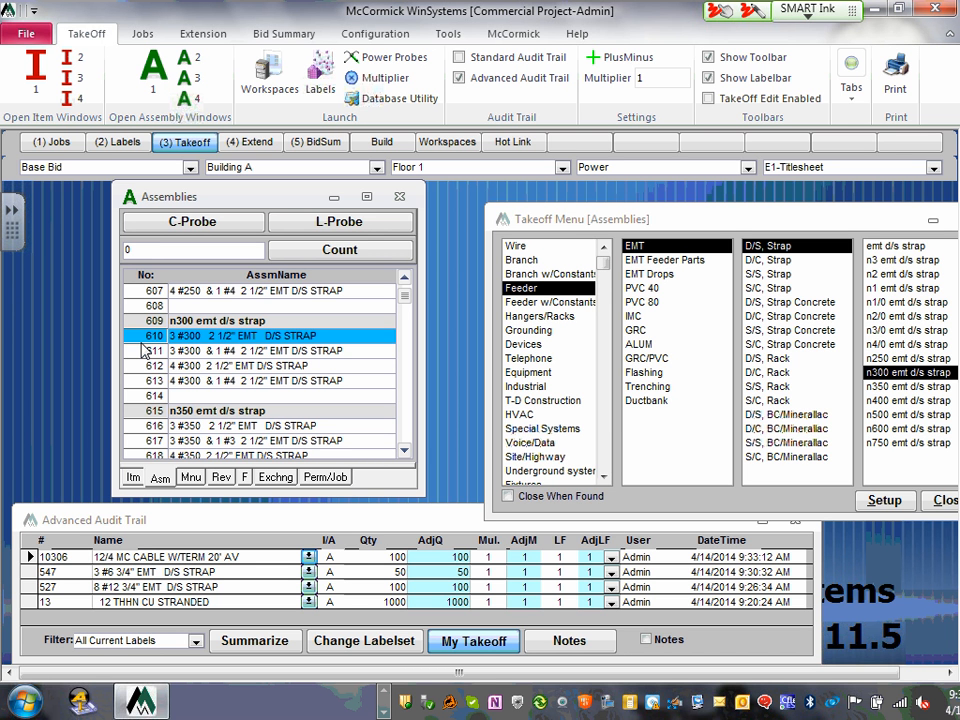
# - Take off 50 of assembly 610 and bring up the feeder PVC 80 assemblies
pyautogui.click(166, 251)
pyautogui.press('BackSpace')
pyautogui.write('50')
pyautogui.press('Return')
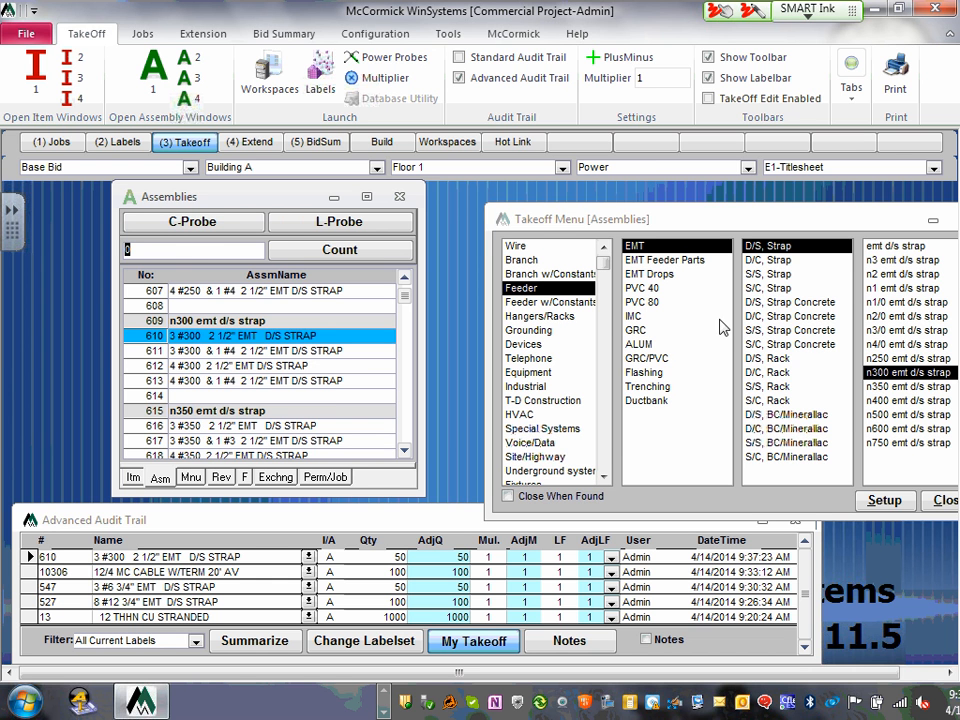
pyautogui.click(654, 302)
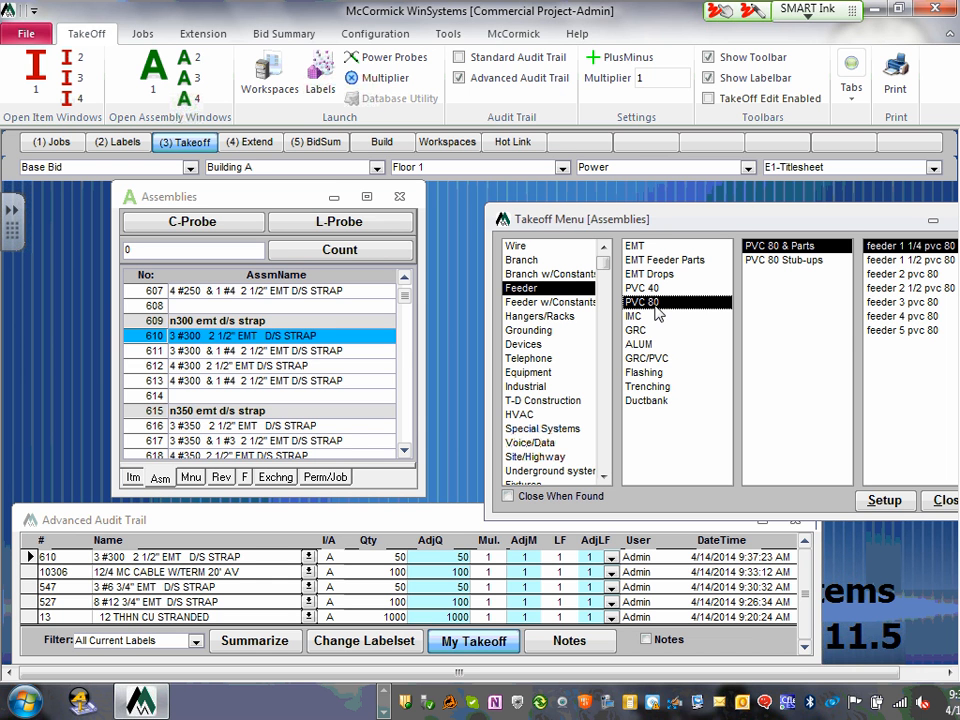
# - Jump to feeder 5 pvc 80, then browse the IMC and GRC feeder assemblies
pyautogui.click(908, 333)
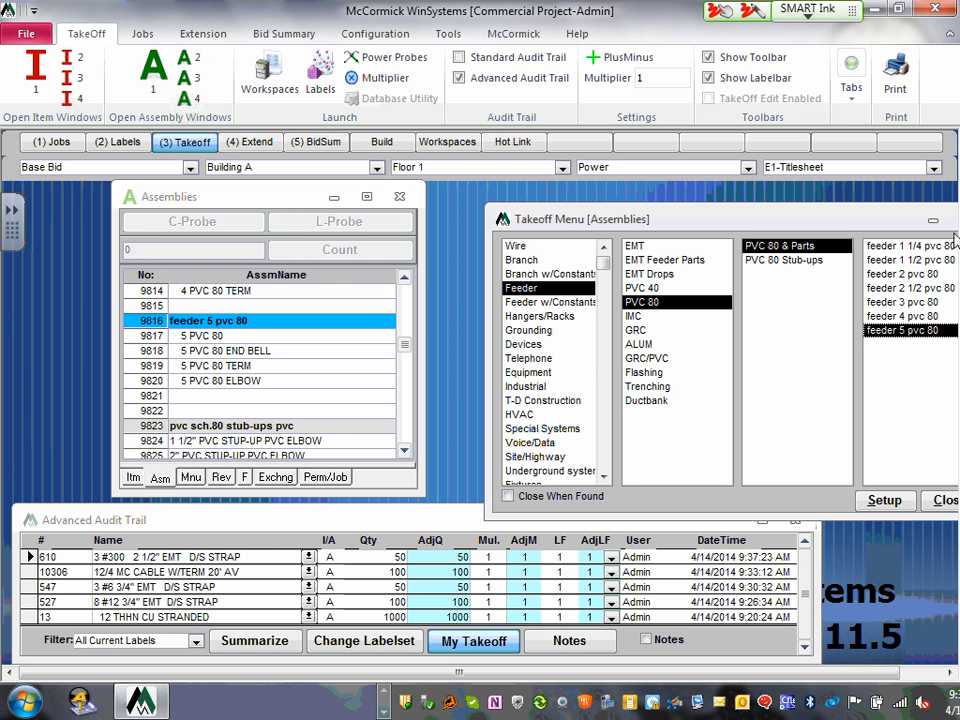
pyautogui.click(636, 316)
pyautogui.click(636, 330)
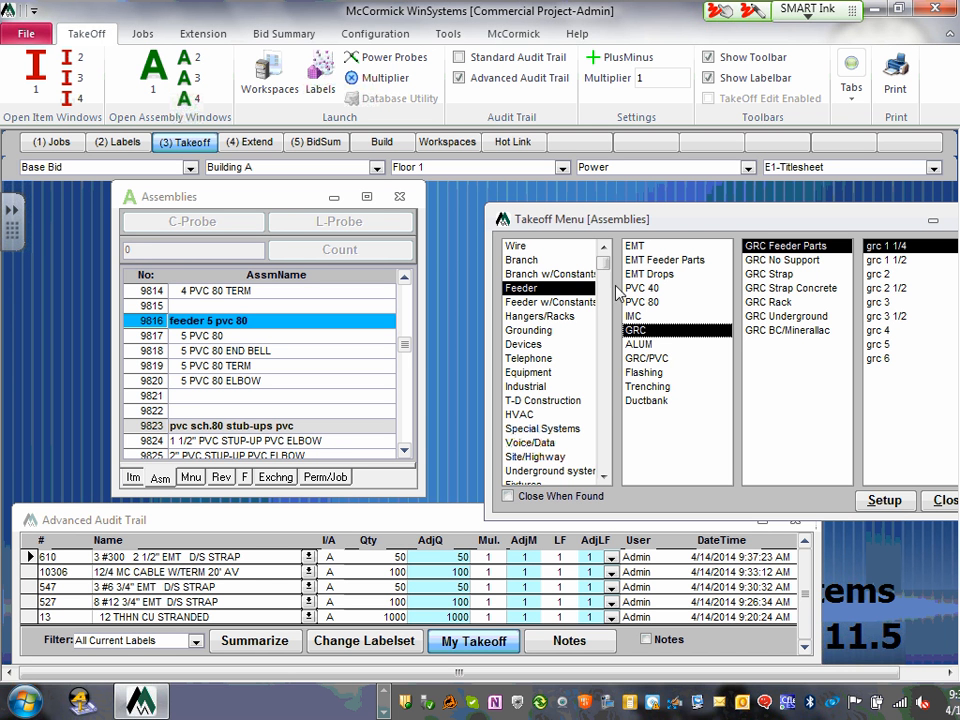
# - Compare the GRC branch and feeder assemblies, ending on the Feeder category
pyautogui.click(520, 260)
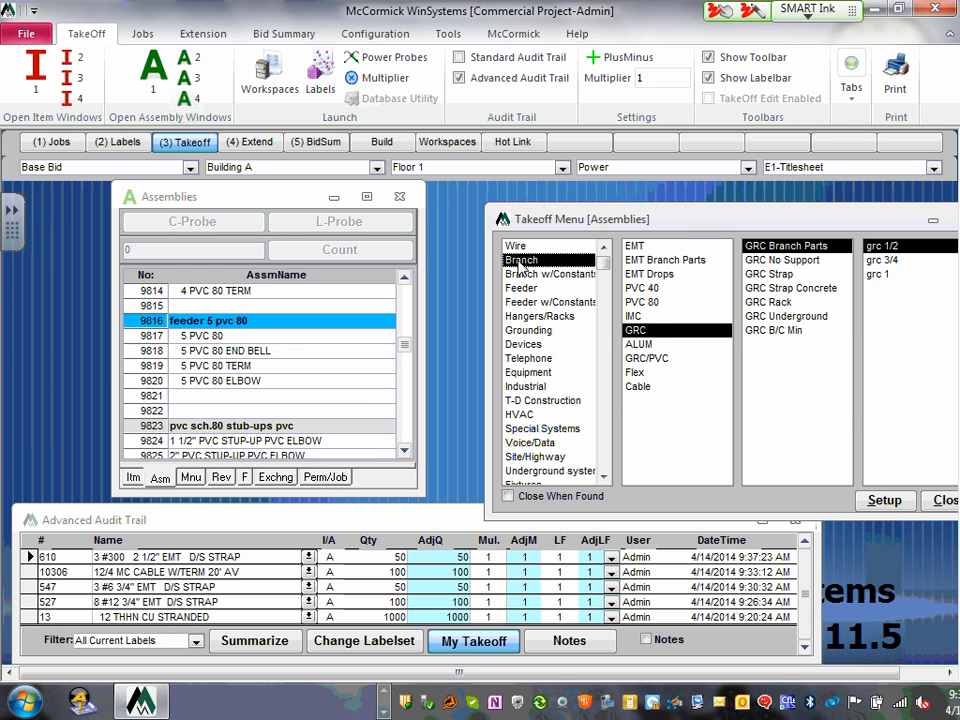
pyautogui.click(522, 288)
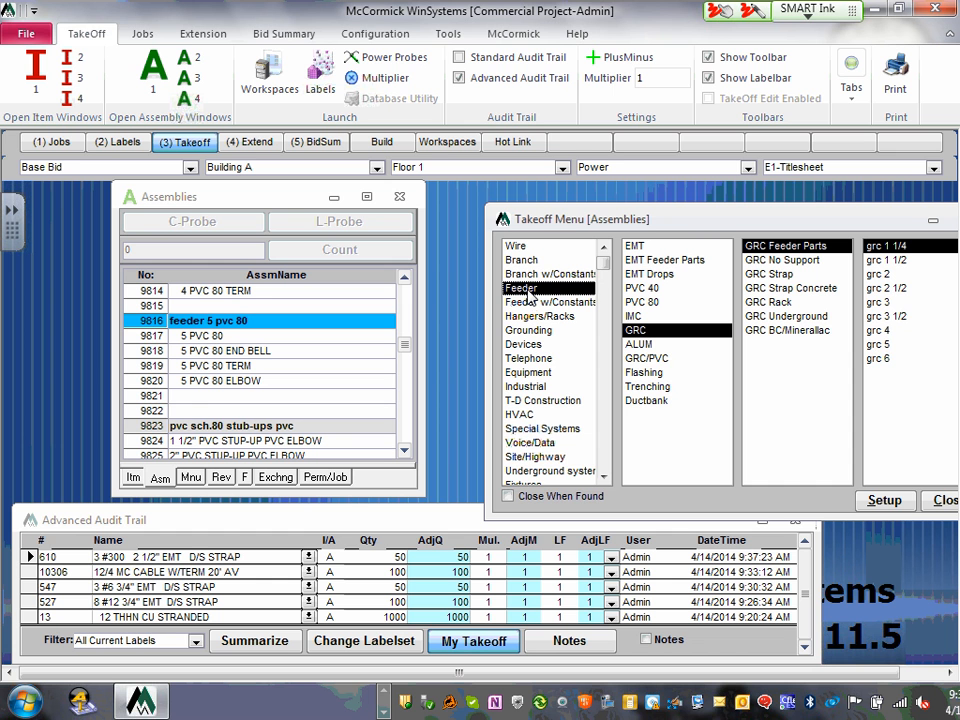
pyautogui.click(522, 262)
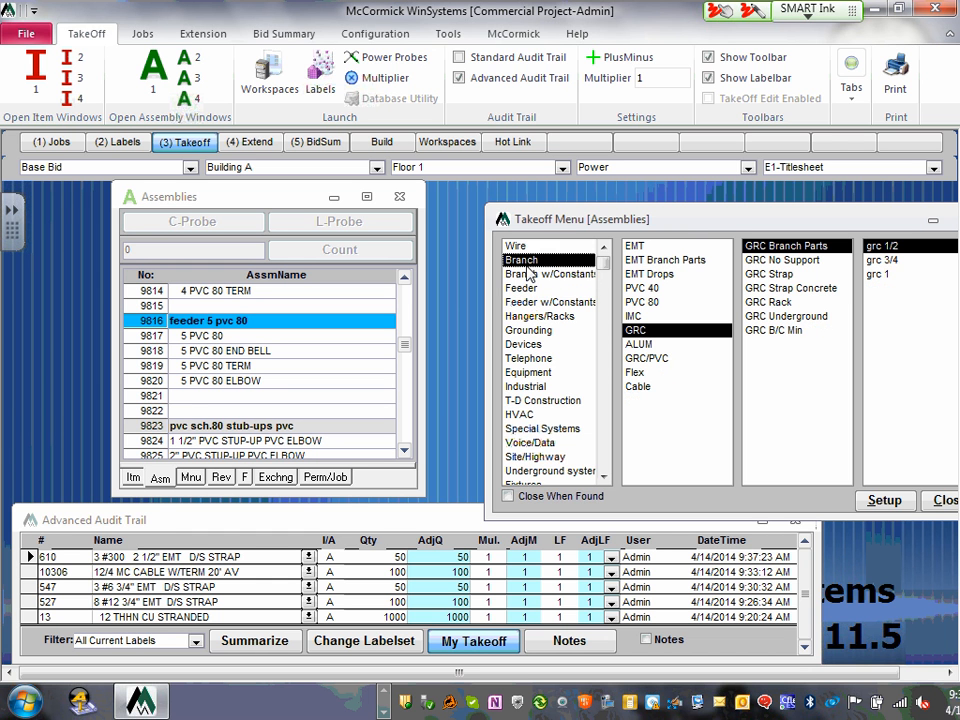
pyautogui.click(521, 290)
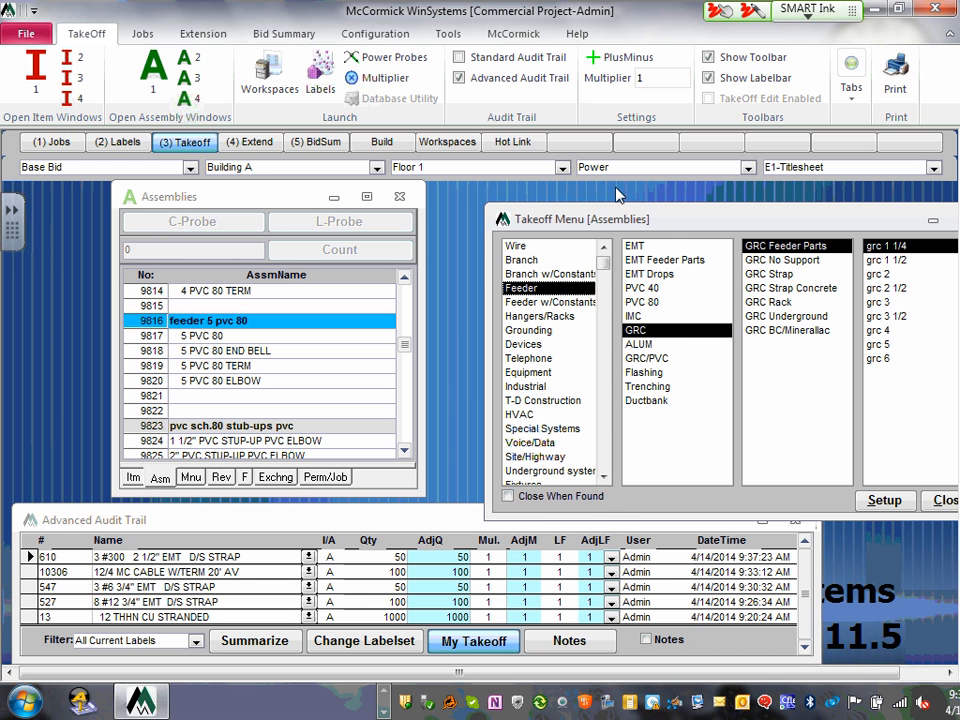
# - Move the Takeoff Menu, browse Racks, then show Grounding's cu grnd rod w/clamp group
pyautogui.moveTo(676, 218); pyautogui.dragTo(624, 203)
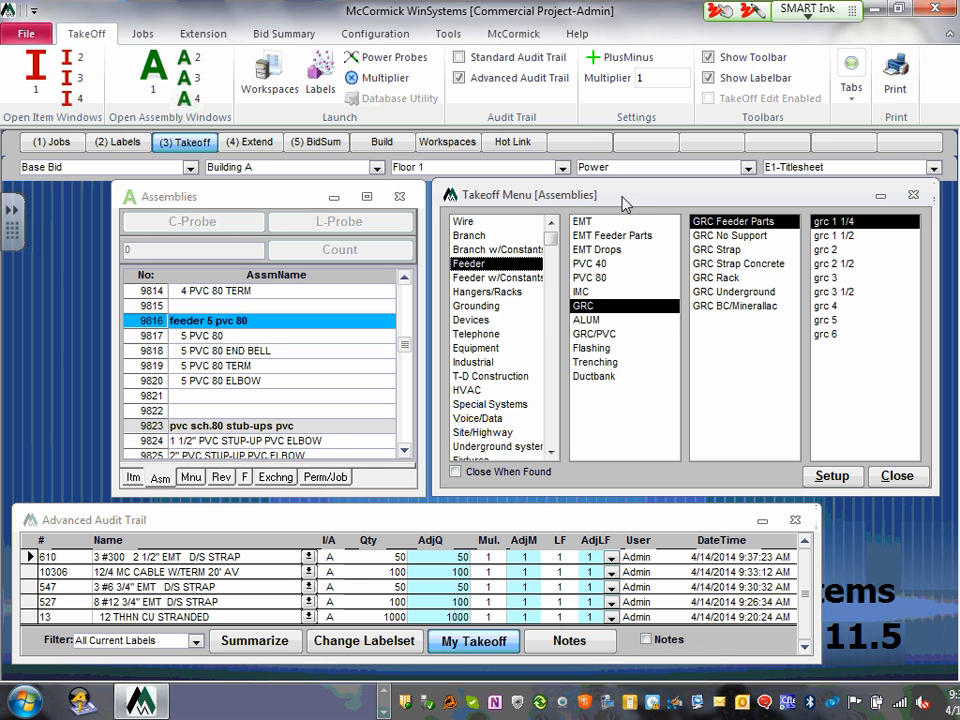
pyautogui.click(494, 293)
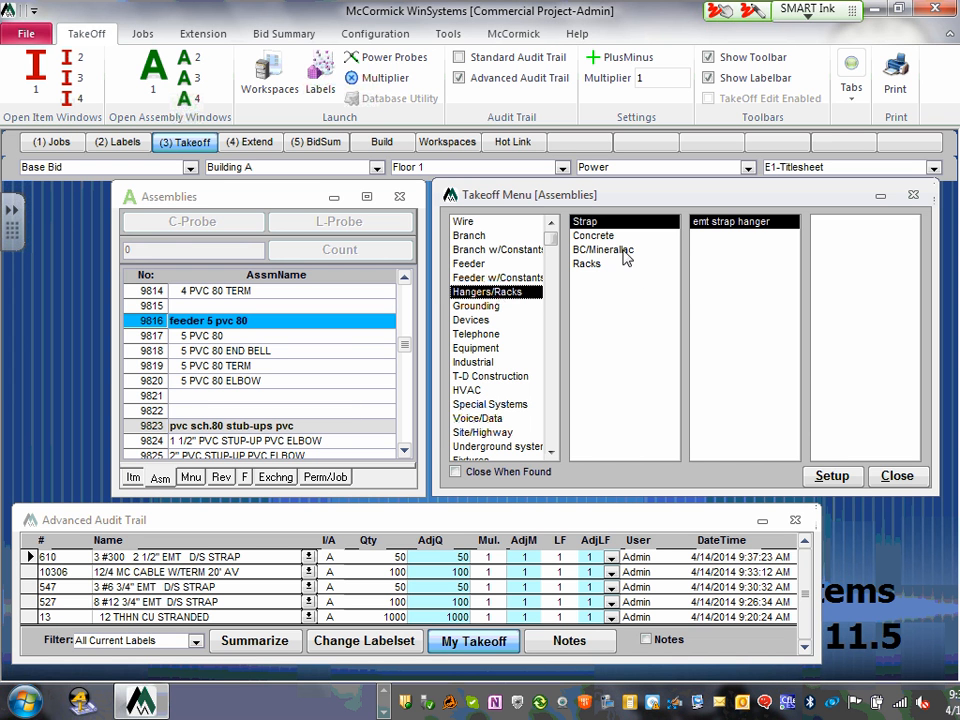
pyautogui.click(586, 264)
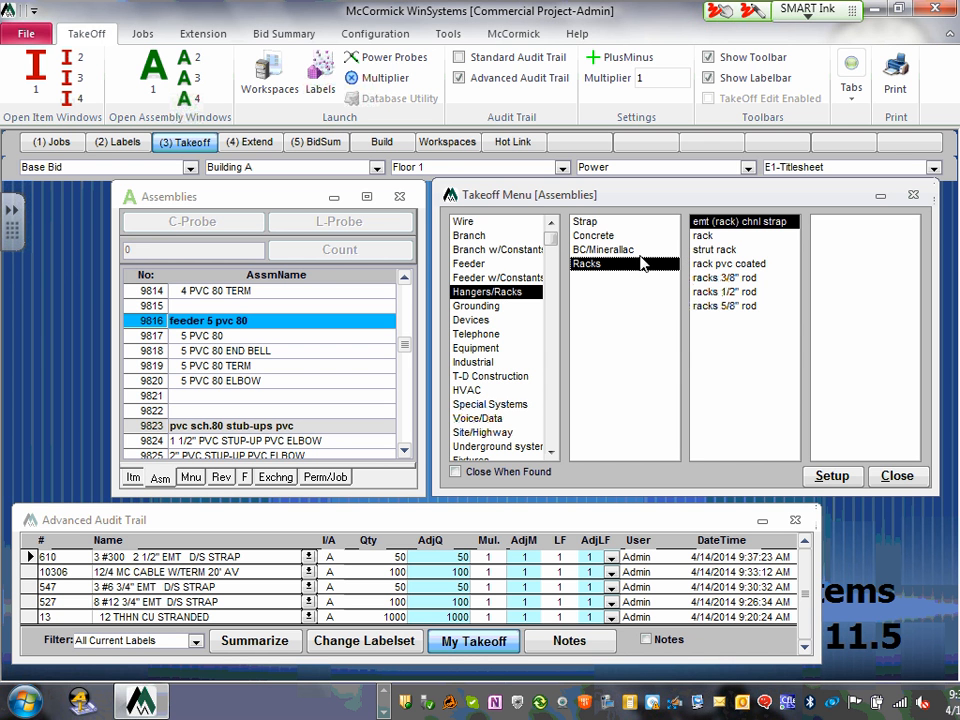
pyautogui.click(478, 306)
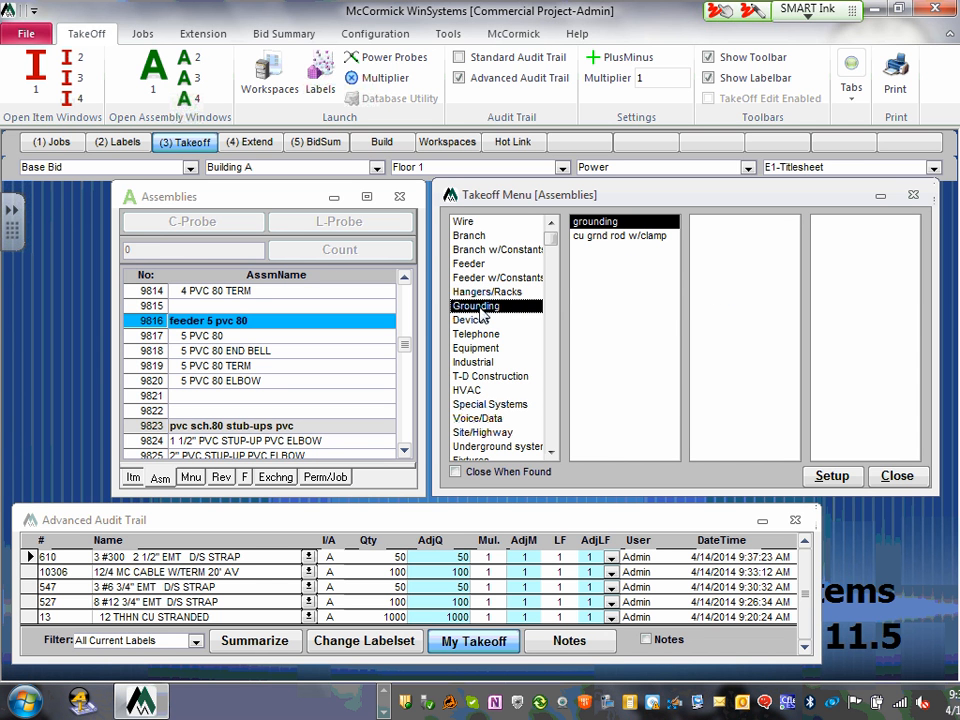
pyautogui.click(606, 240)
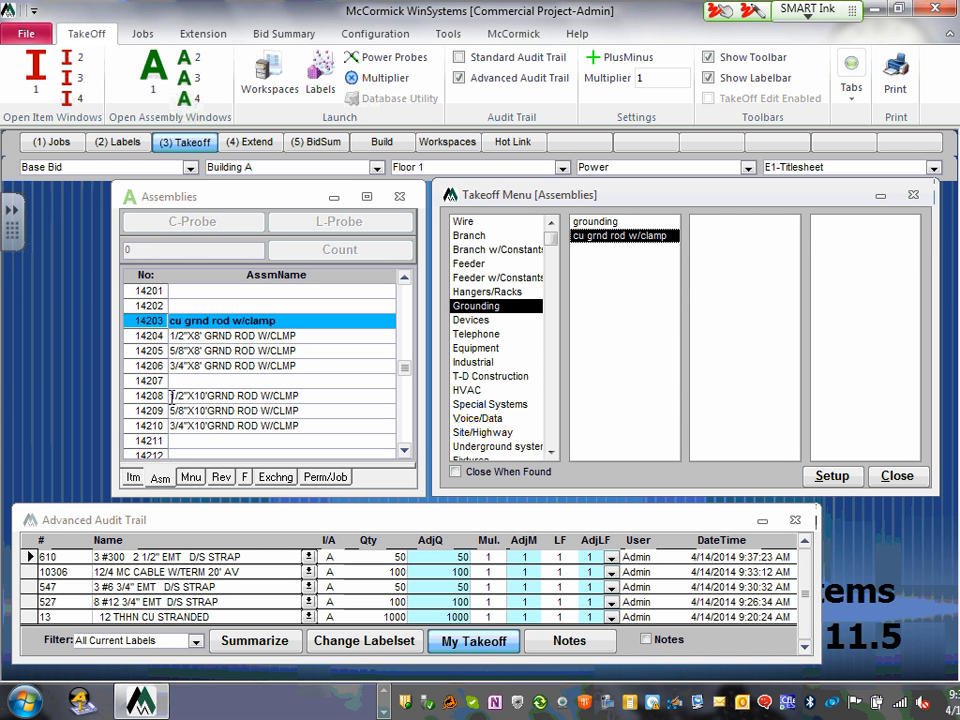
# - Count 1 of assembly 14206, 3/4"X8' GRND ROD W/CLMP, then revisit the grounding groups
pyautogui.click(205, 366)
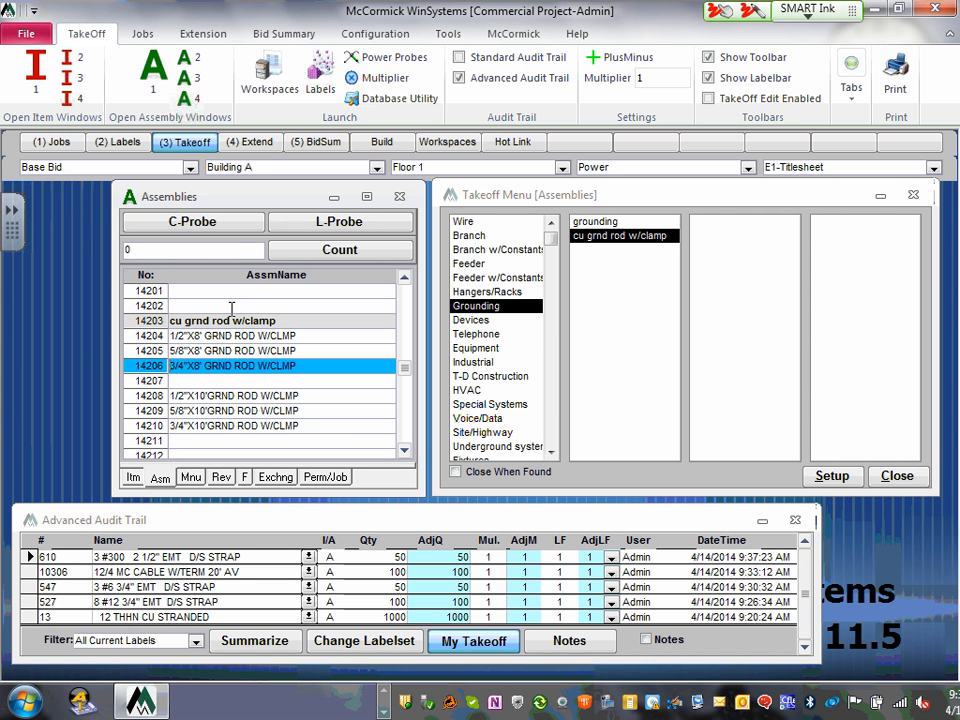
pyautogui.click(216, 249)
pyautogui.press('Return')
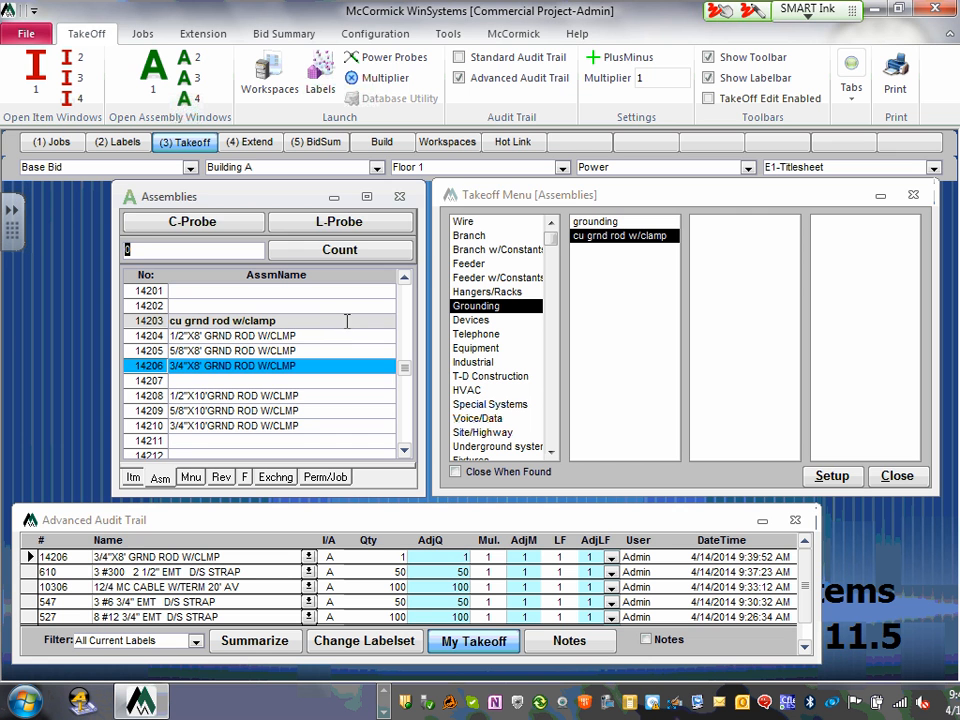
pyautogui.click(603, 224)
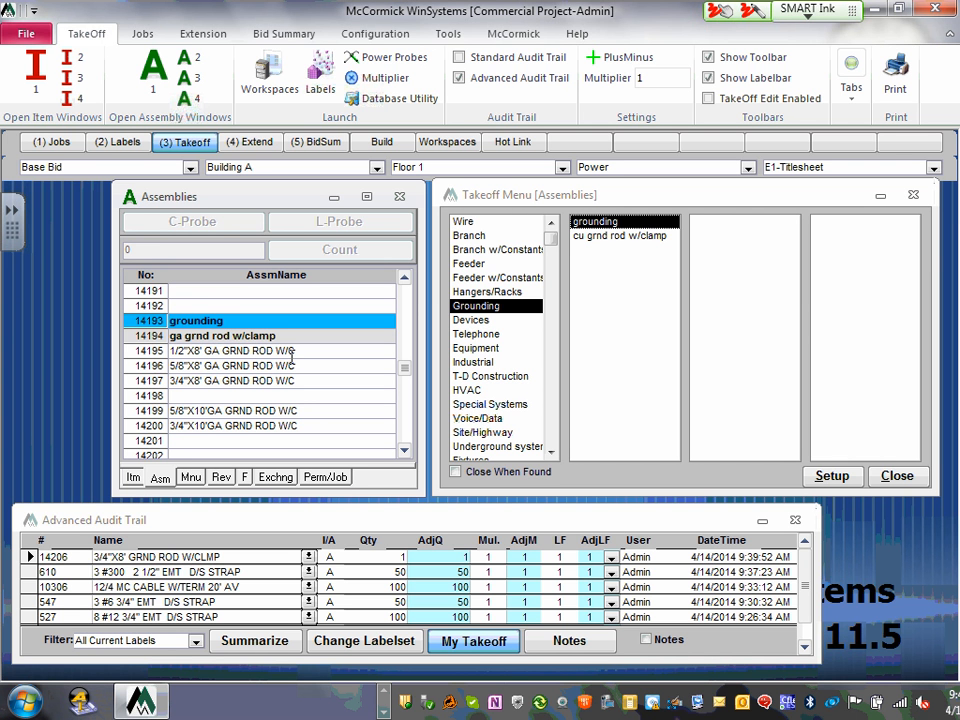
pyautogui.click(620, 237)
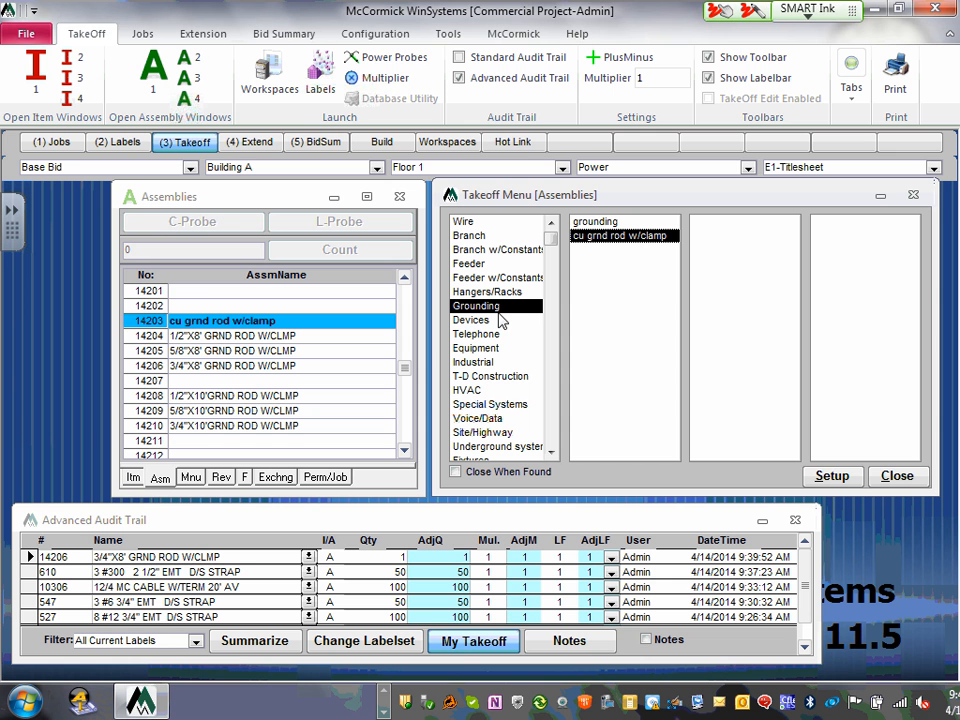
# - Browse the Devices subcategories: Spec., Computer, Industrial, Motor, Box, Power Pole, Wiremold and Undercarpet Wiring
pyautogui.click(468, 322)
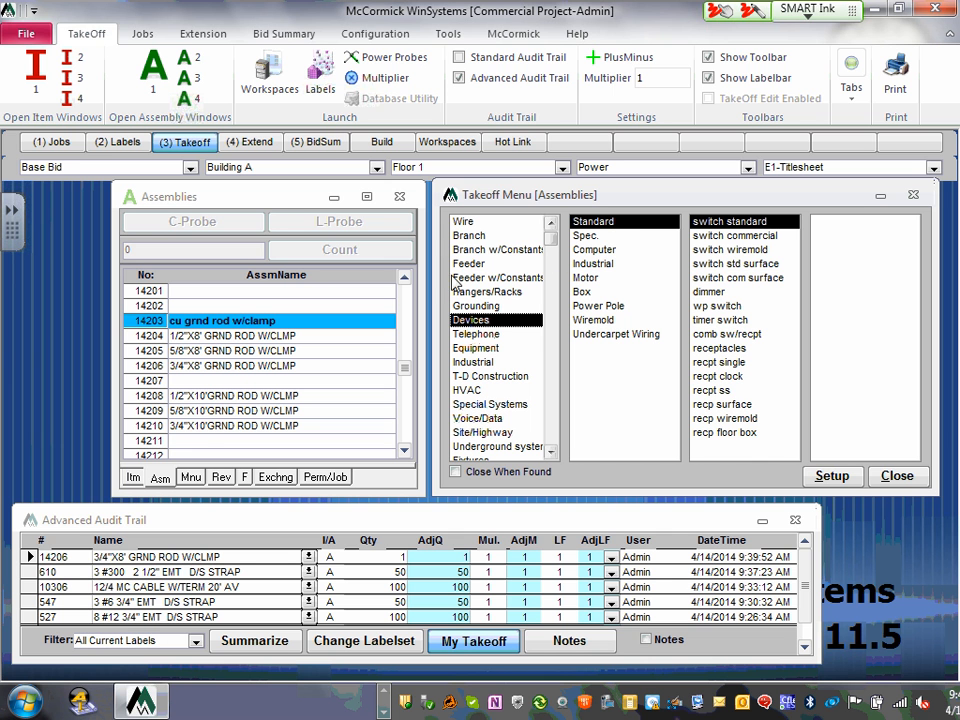
pyautogui.click(590, 236)
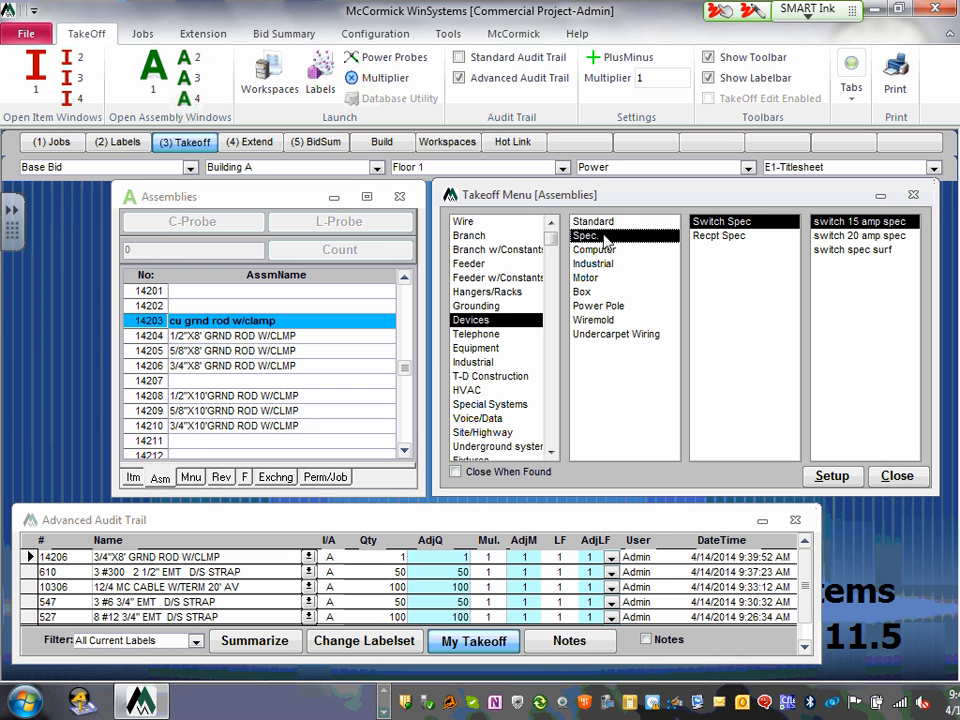
pyautogui.click(608, 250)
pyautogui.click(595, 264)
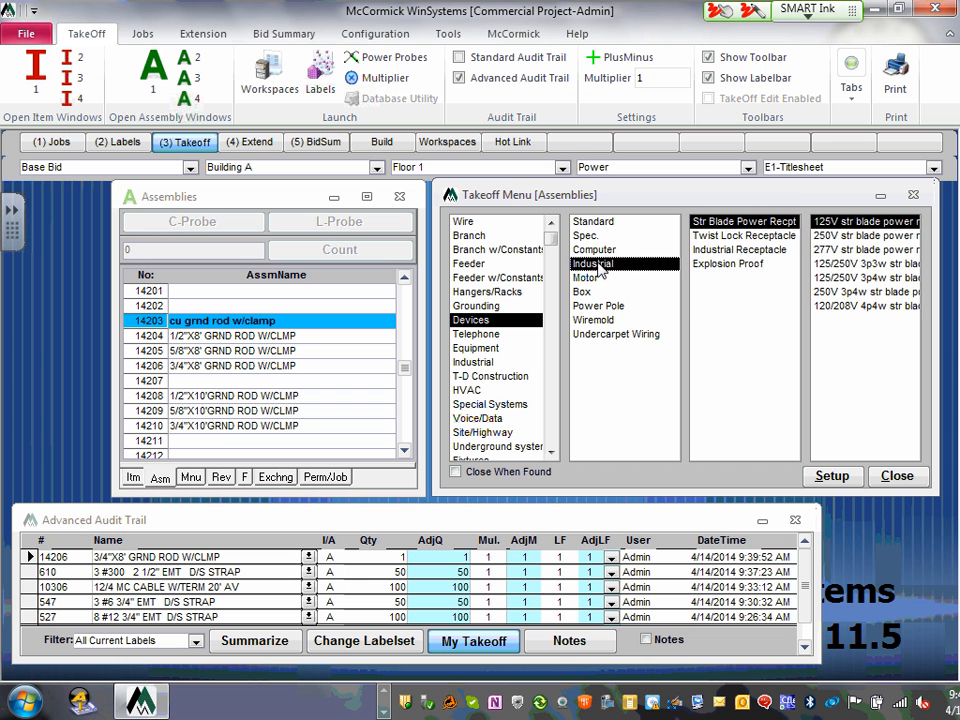
pyautogui.click(585, 278)
pyautogui.click(583, 292)
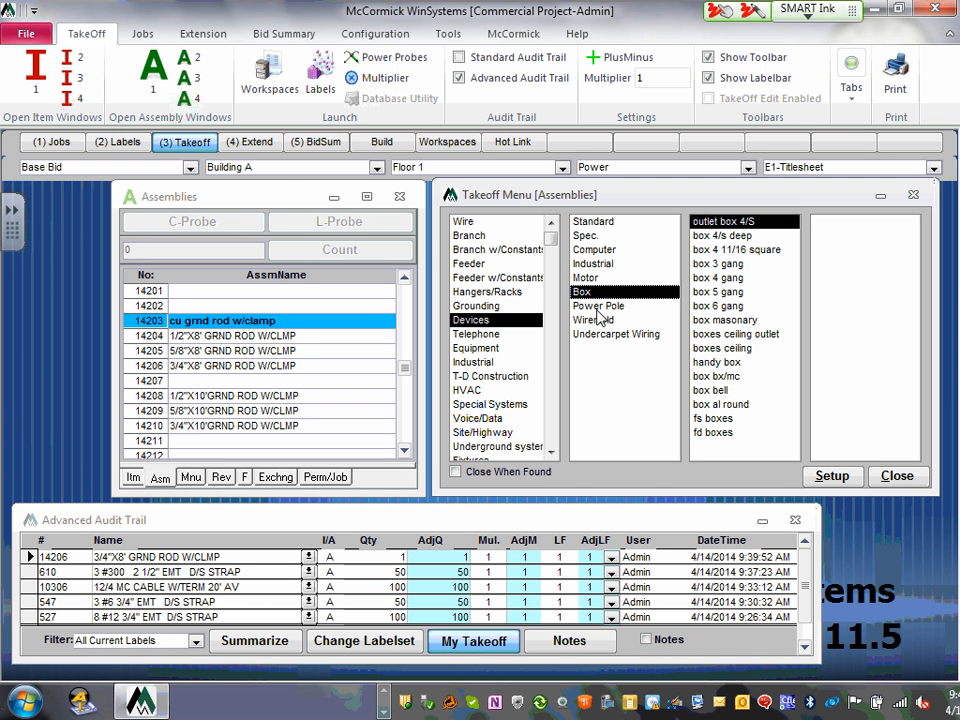
pyautogui.click(599, 307)
pyautogui.click(601, 321)
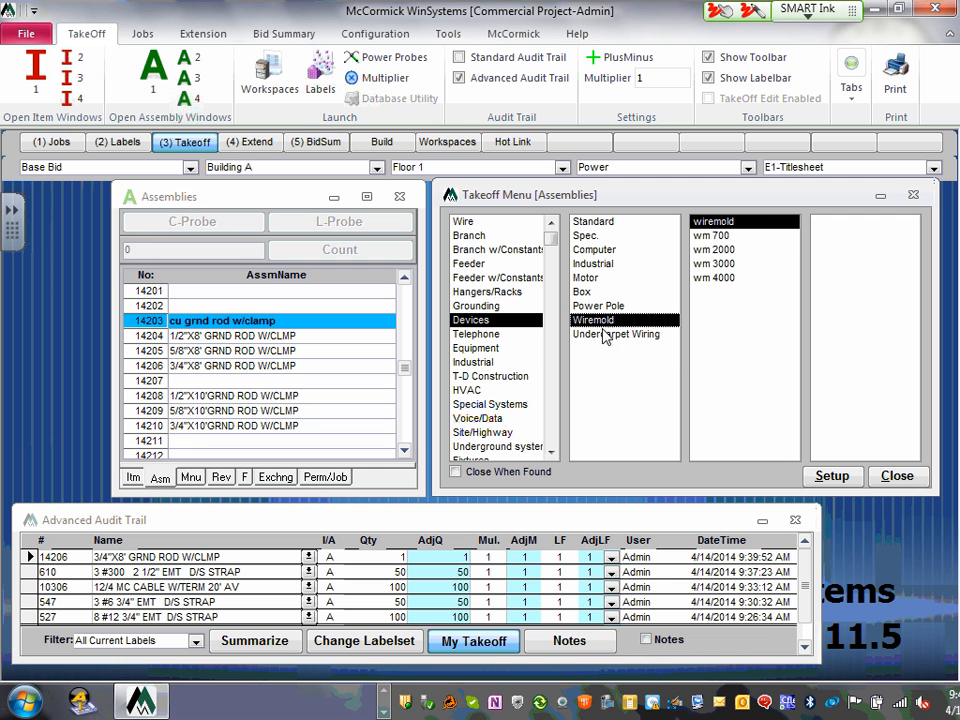
pyautogui.click(614, 336)
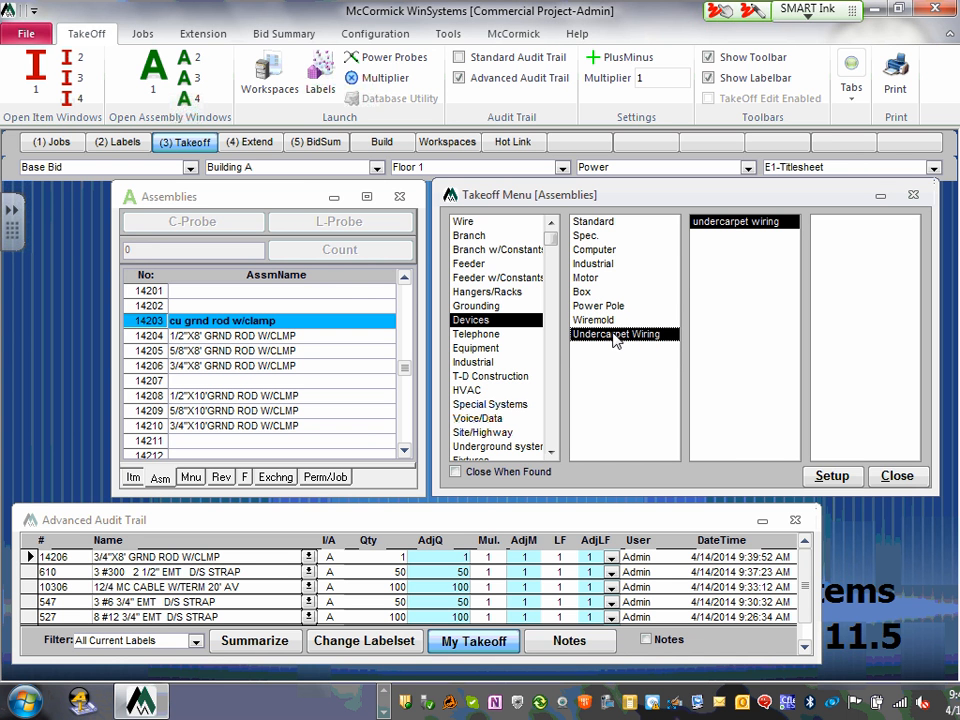
# - Go to Spec. > Recpt Spec and jump the Assemblies list to DPLX 20/3 S.S
pyautogui.click(588, 238)
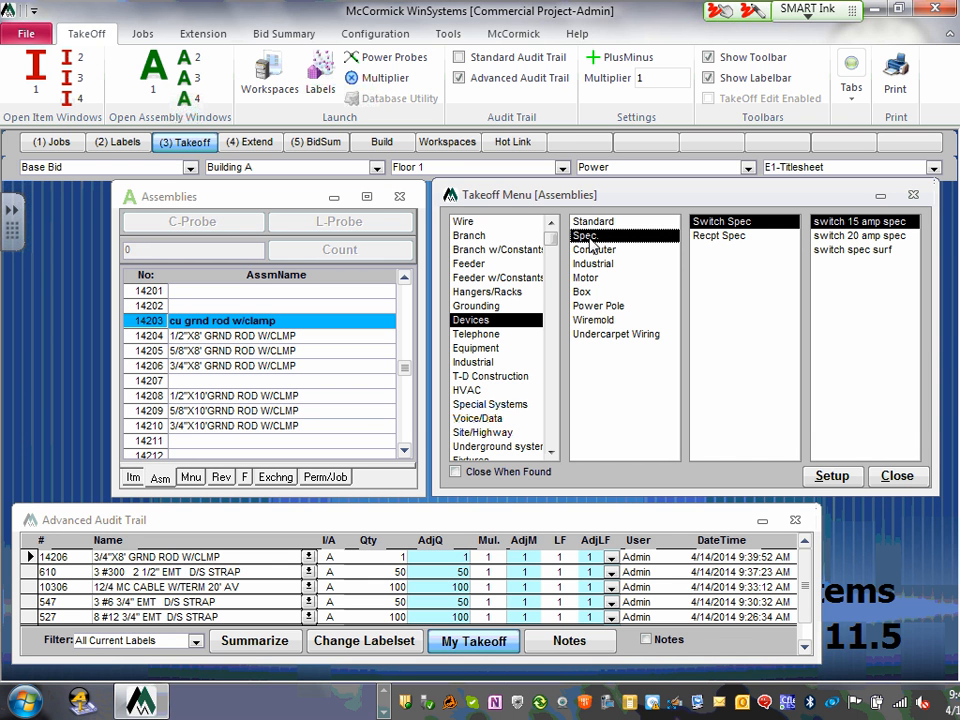
pyautogui.click(731, 223)
pyautogui.click(729, 237)
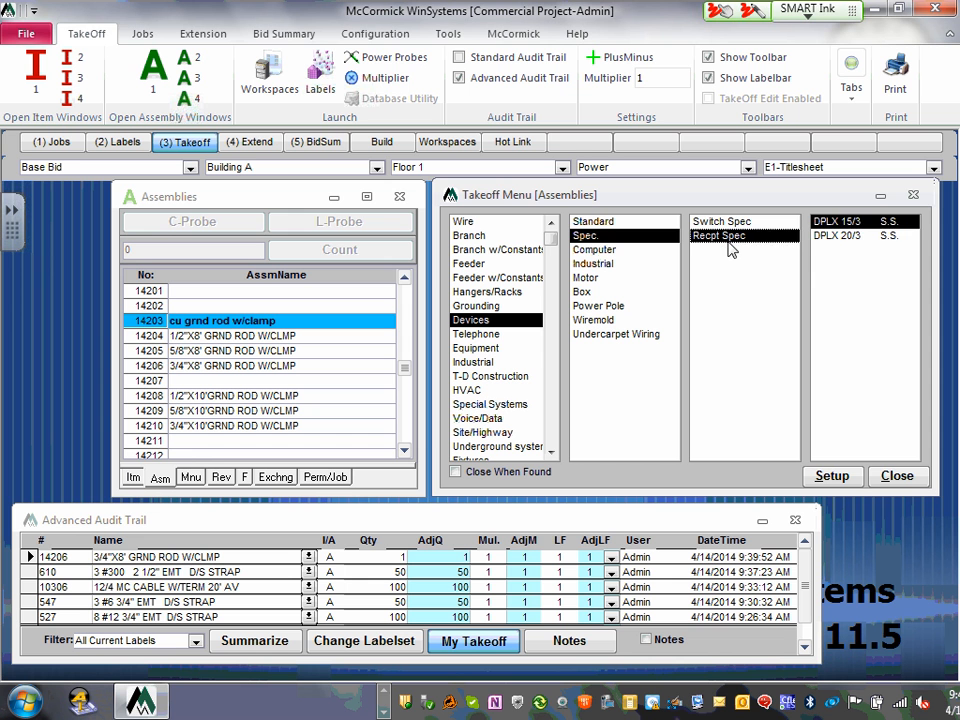
pyautogui.click(852, 238)
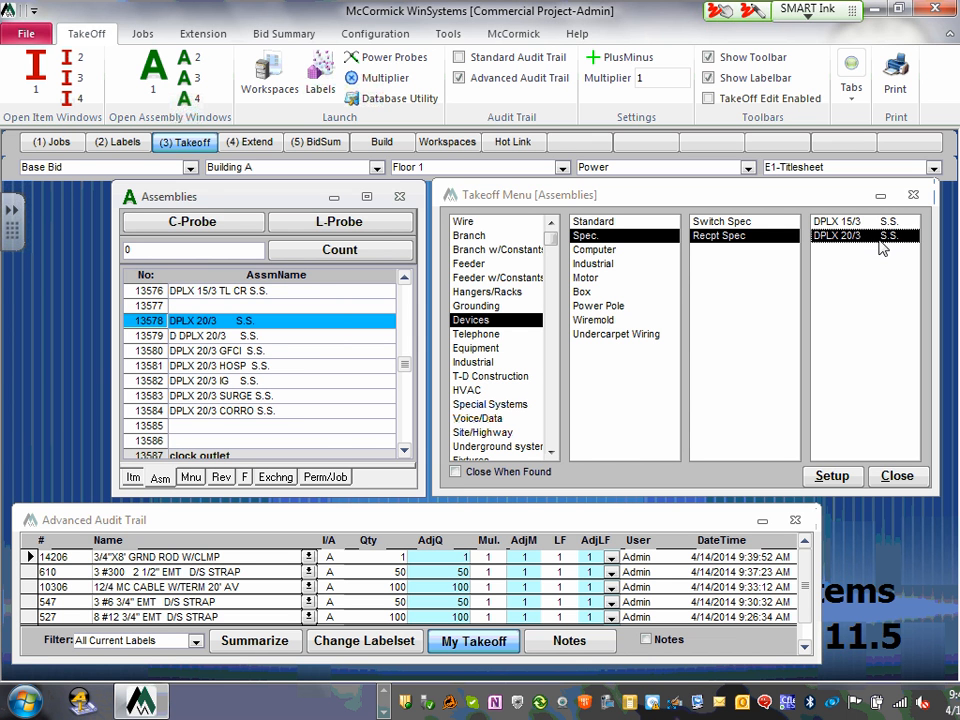
# - Reselect the DPLX 20/3 S.S. receptacle assembly from the Recpt Spec group
pyautogui.click(880, 237)
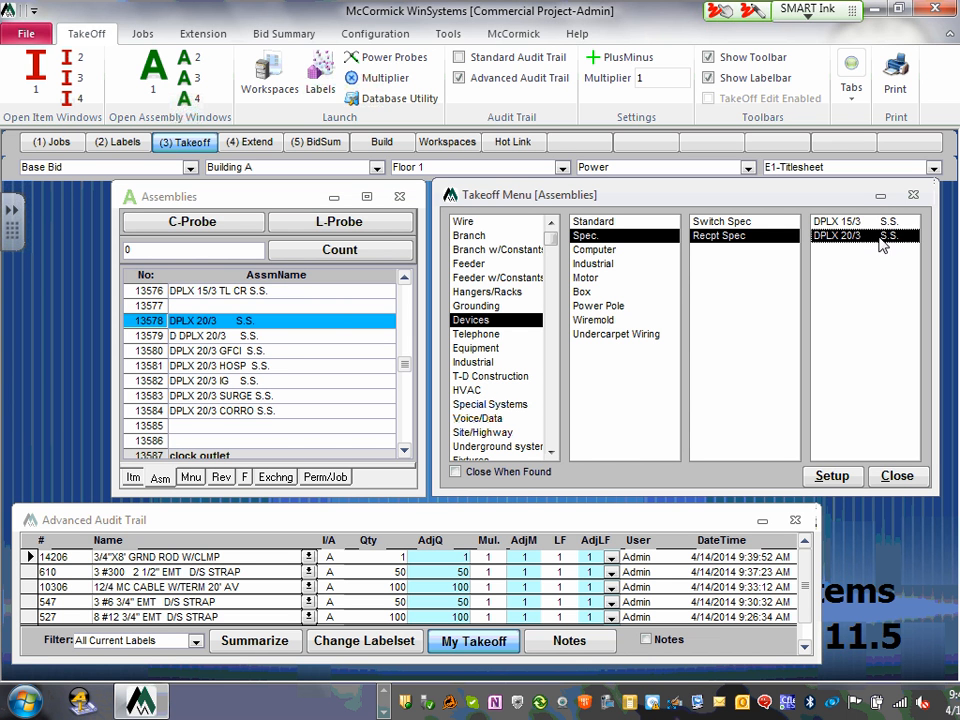
pyautogui.click(190, 252)
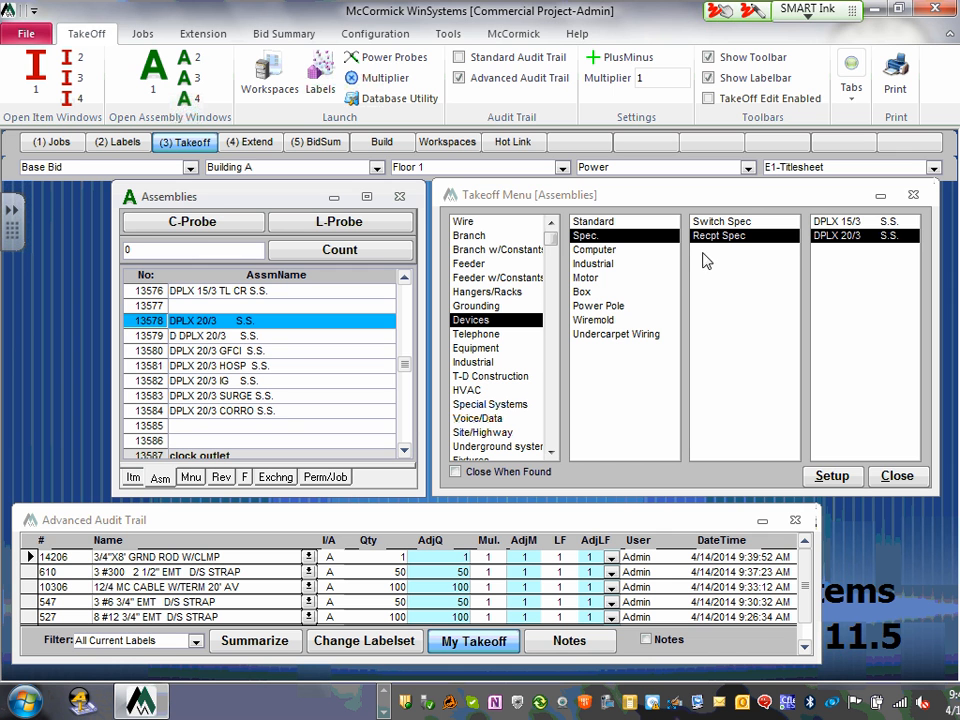
pyautogui.click(851, 236)
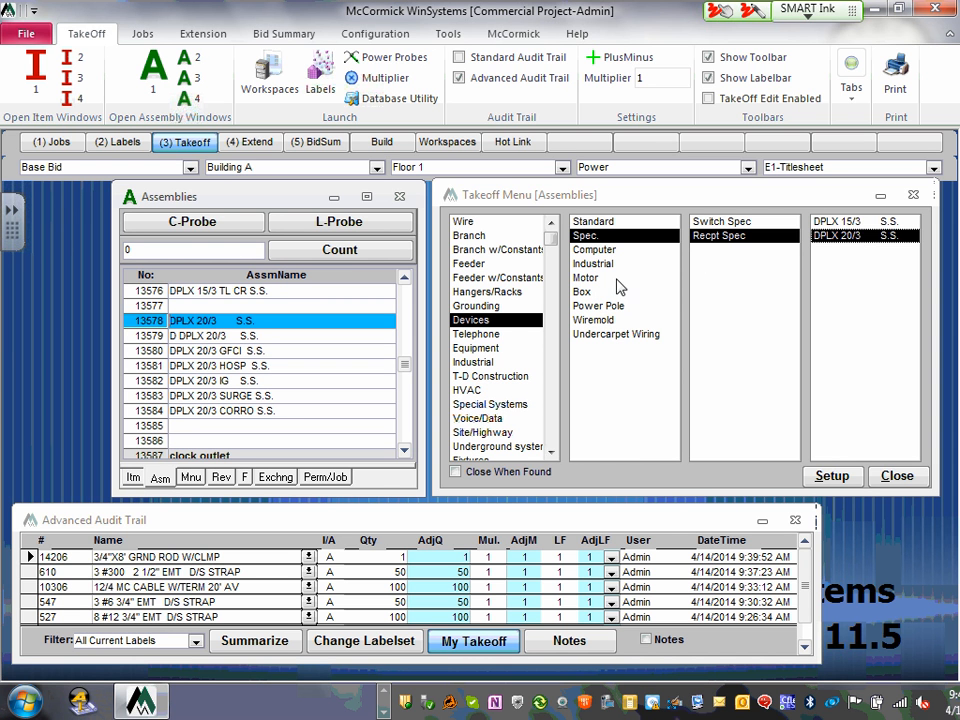
pyautogui.click(722, 238)
pyautogui.click(851, 238)
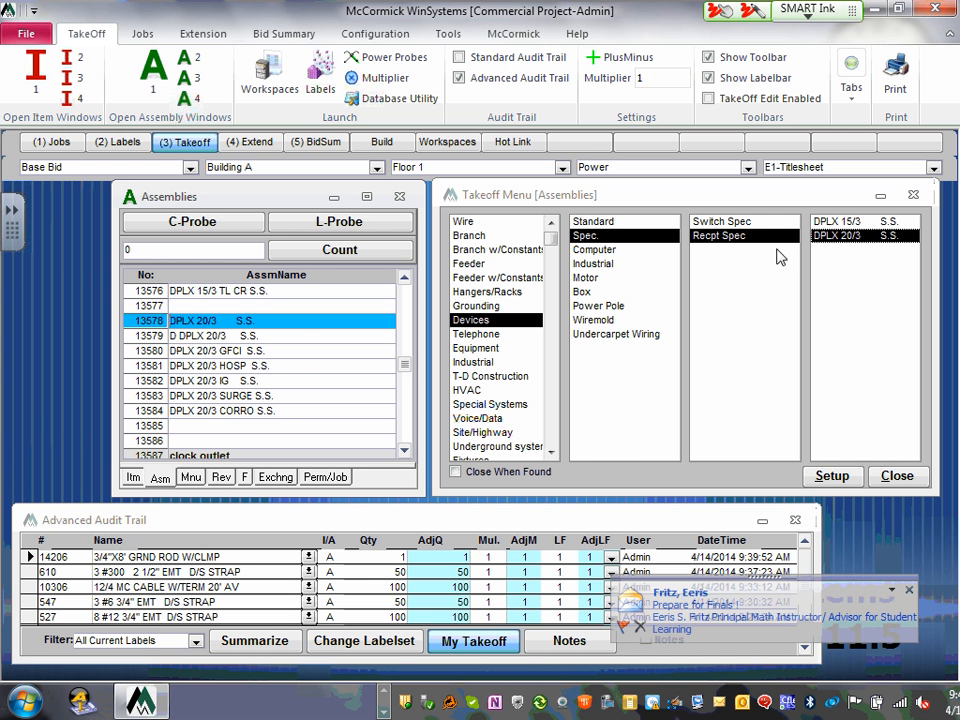
pyautogui.click(868, 241)
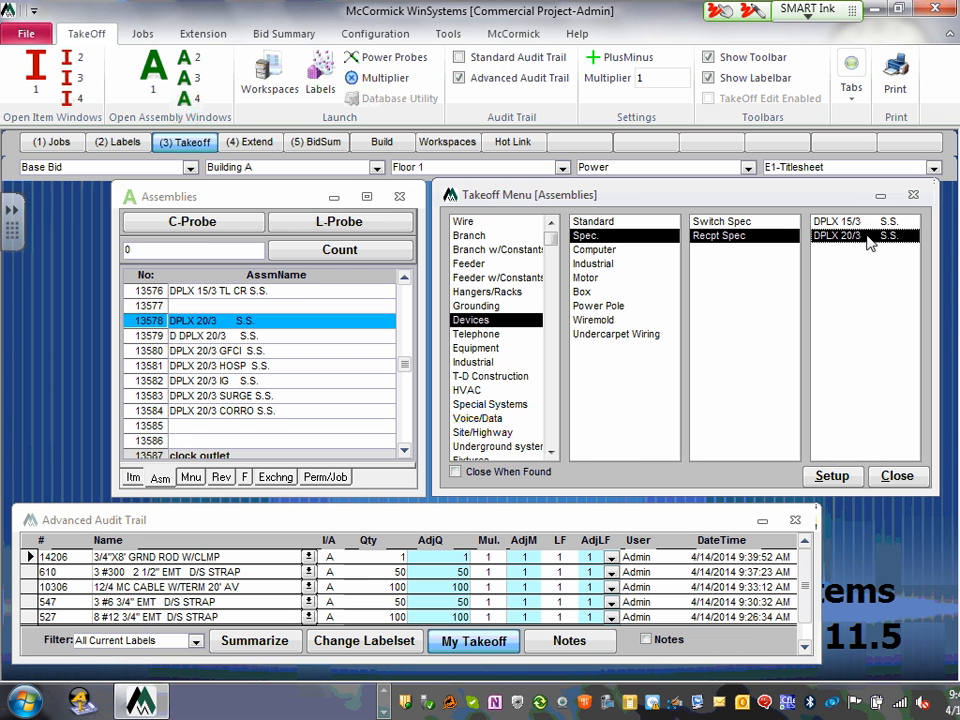
# - Record a count of 10 DPLX 20/3 S.S. receptacles, then select row 13579 D DPLX 20/3 S.S
pyautogui.click(126, 249)
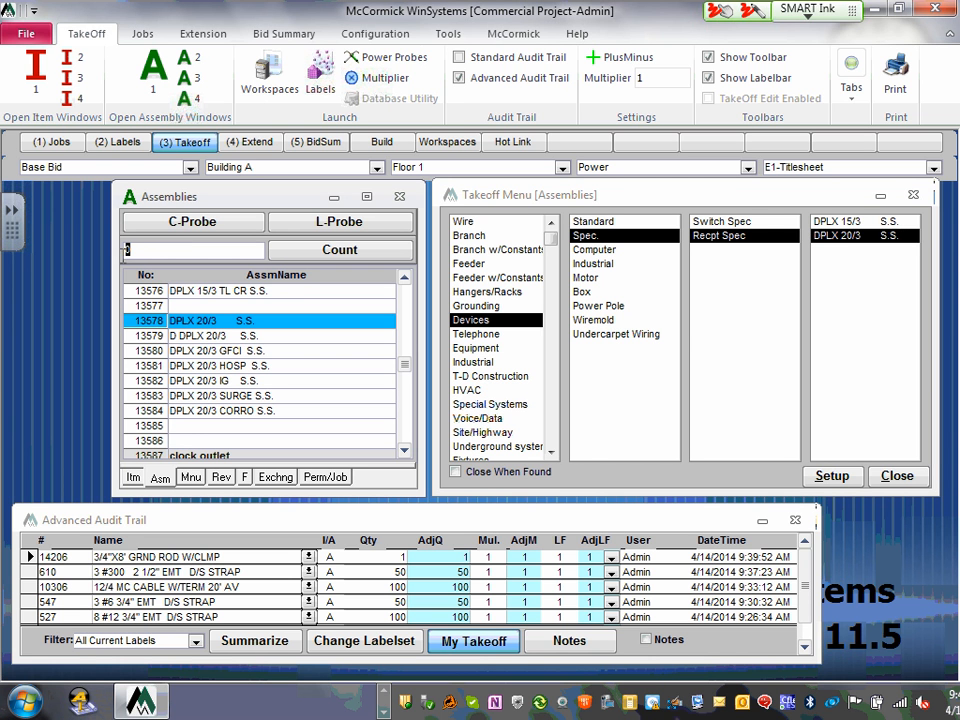
pyautogui.write('10')
pyautogui.press('Return')
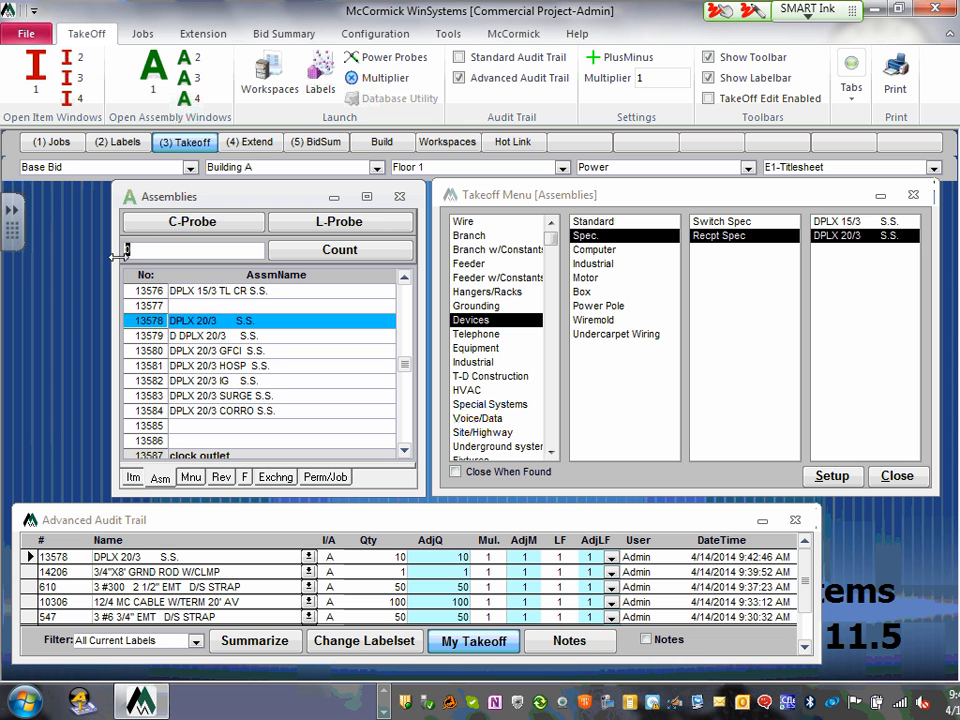
pyautogui.click(204, 337)
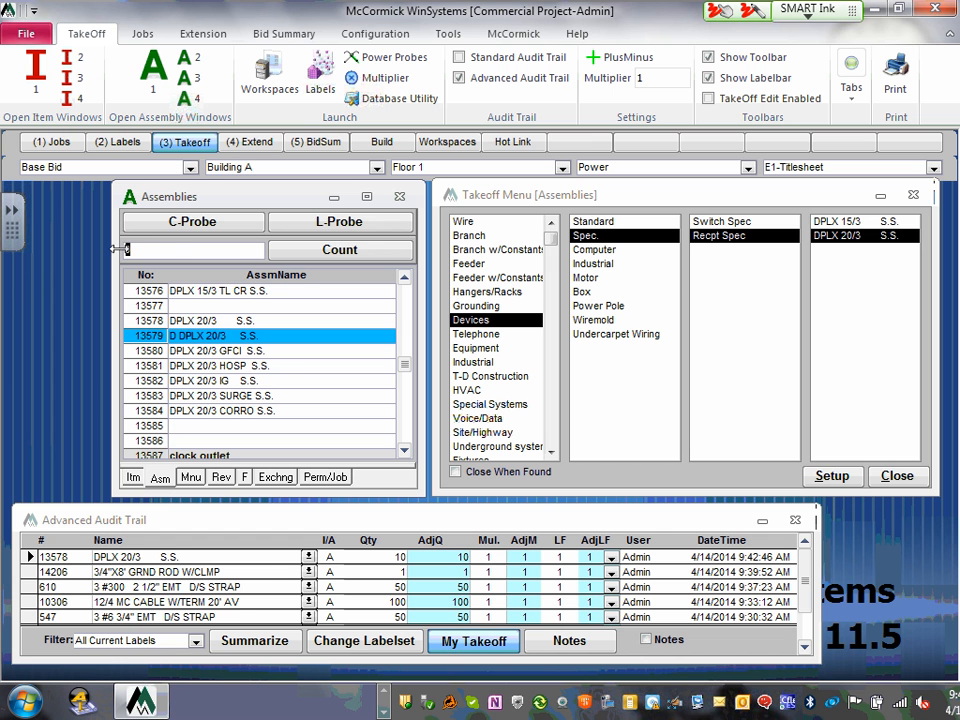
# - Count 10 of assembly 13579, D DPLX 20/3 S.S., into the audit trail
pyautogui.press('Return')
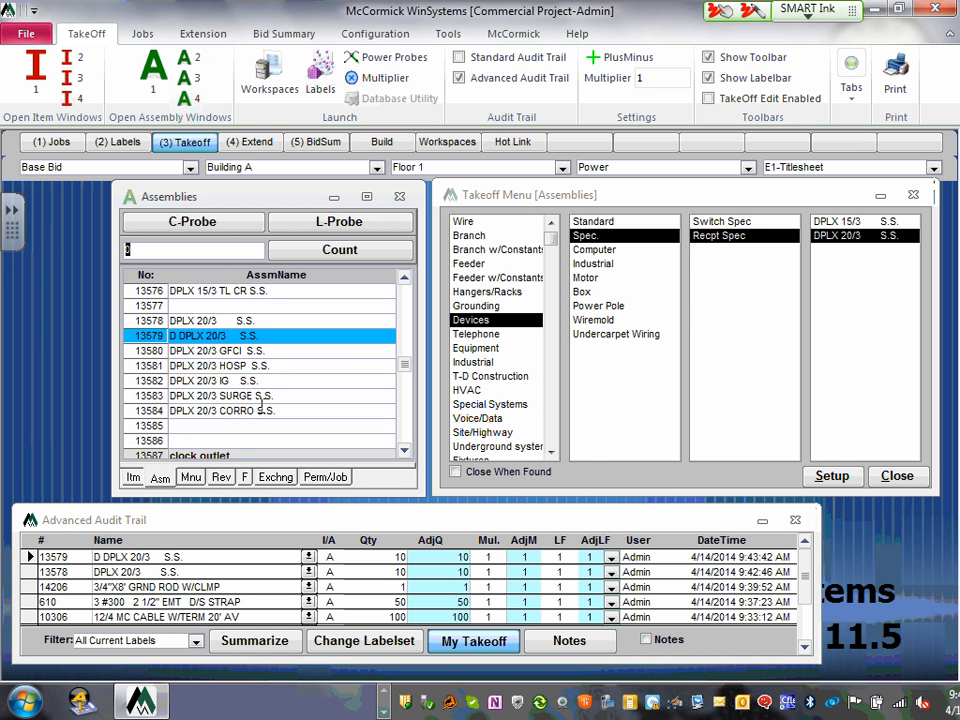
pyautogui.scroll(-2, 55, 58)
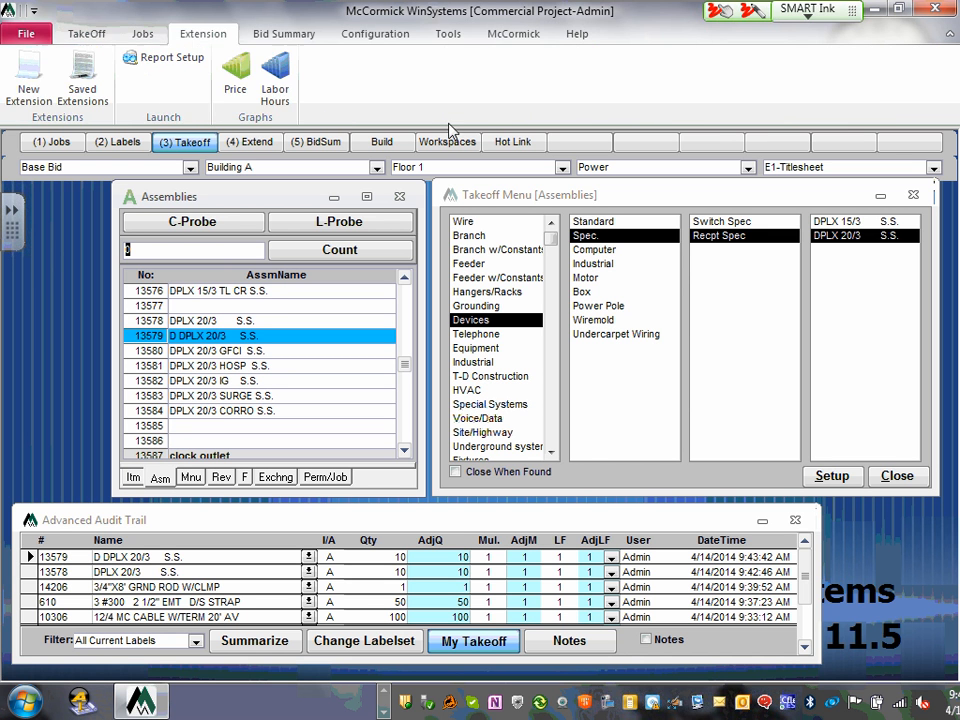
# - From the switch spec group, record a count of 10 for assembly 13342 SP SP SPEC
pyautogui.click(748, 228)
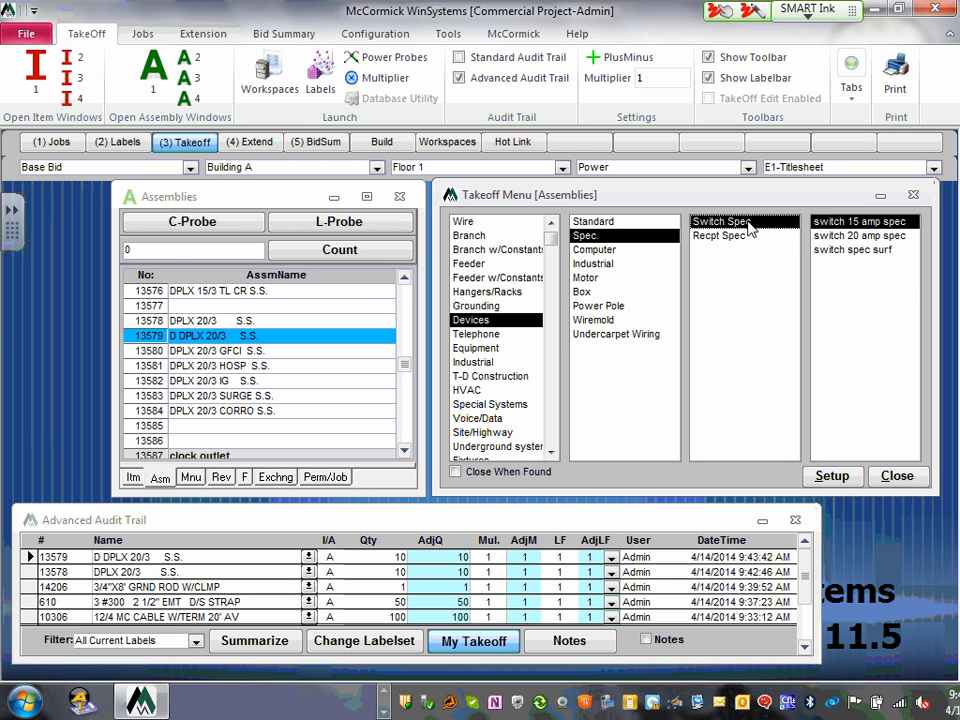
pyautogui.click(866, 237)
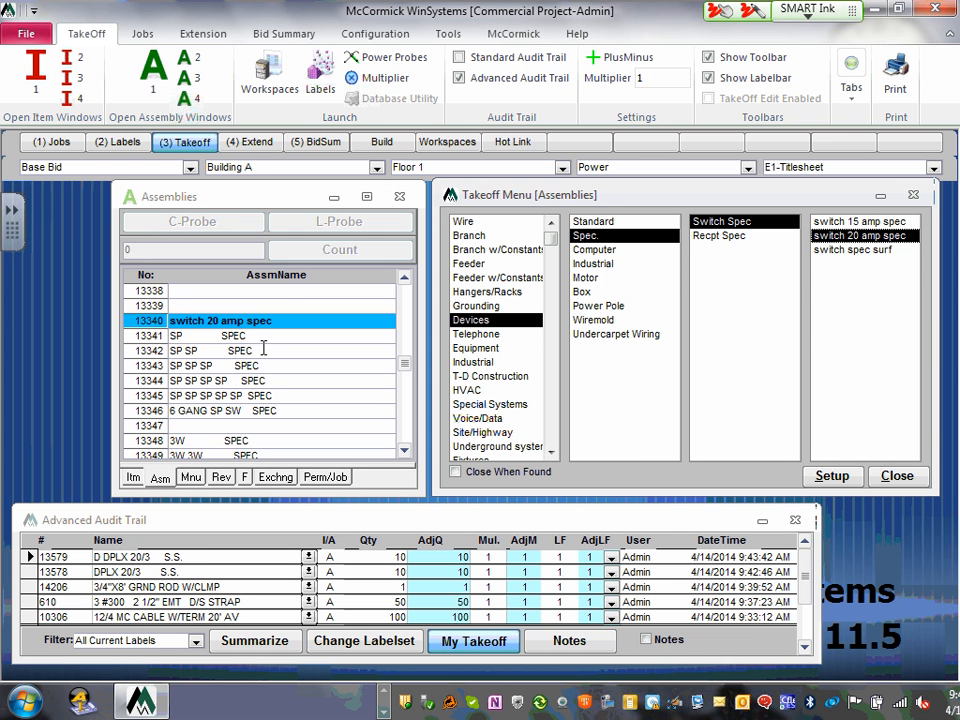
pyautogui.click(187, 352)
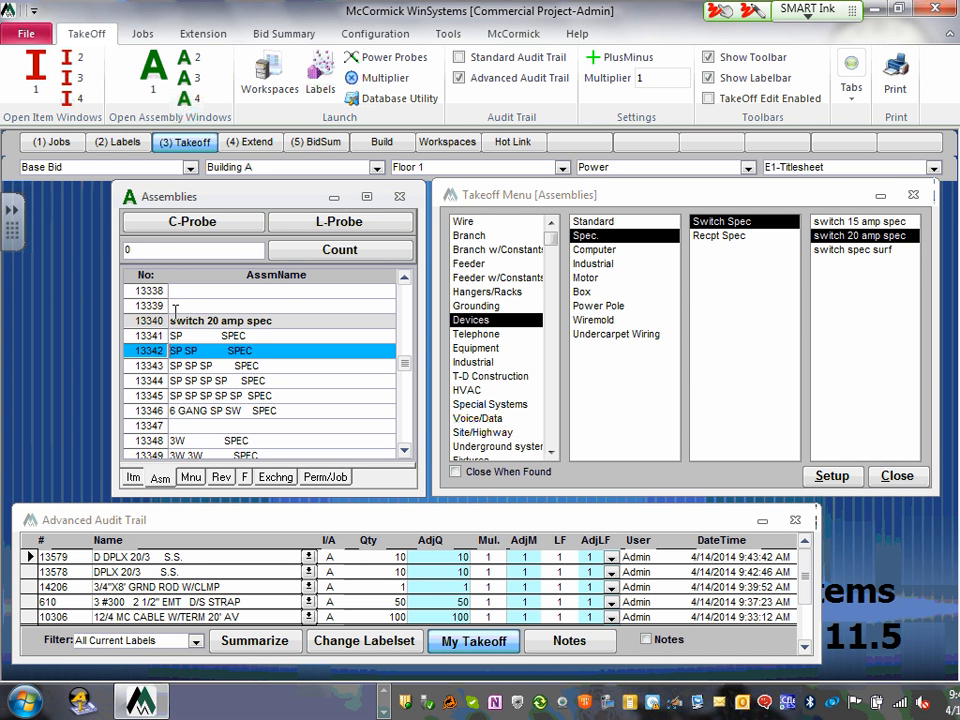
pyautogui.moveTo(164, 252); pyautogui.dragTo(102, 247)
pyautogui.write('10')
pyautogui.press('Return')
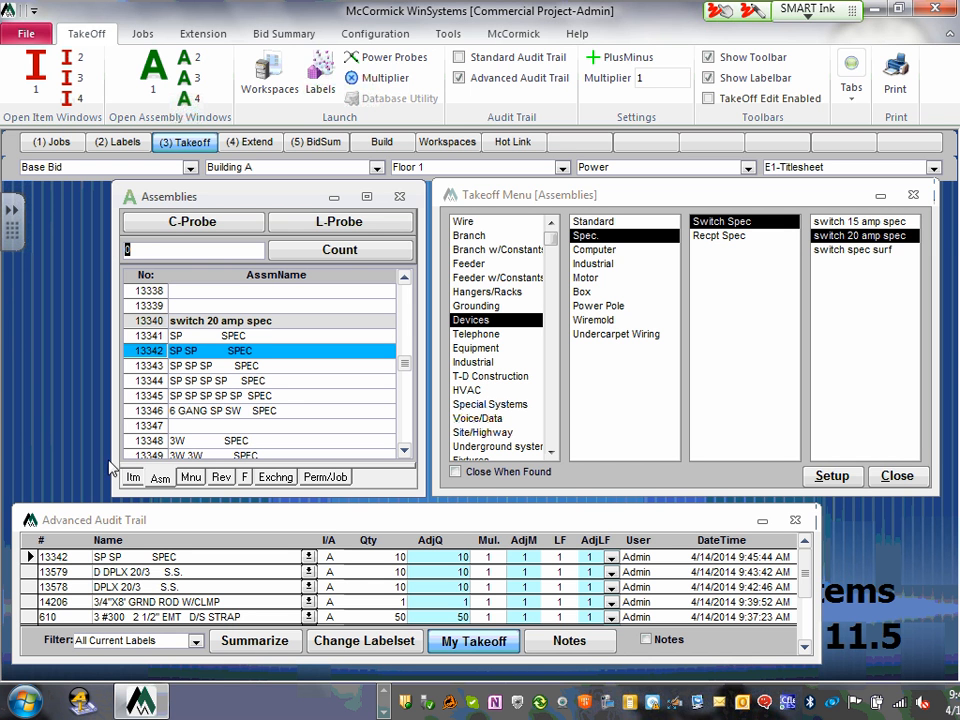
pyautogui.click(307, 563)
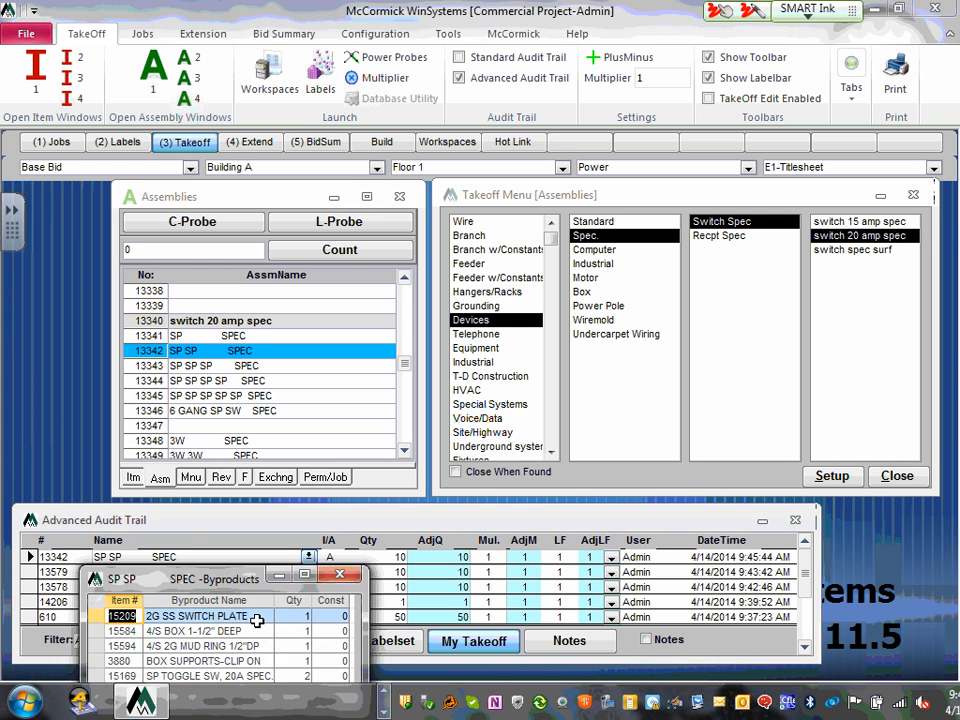
pyautogui.moveTo(226, 555); pyautogui.dragTo(355, 242)
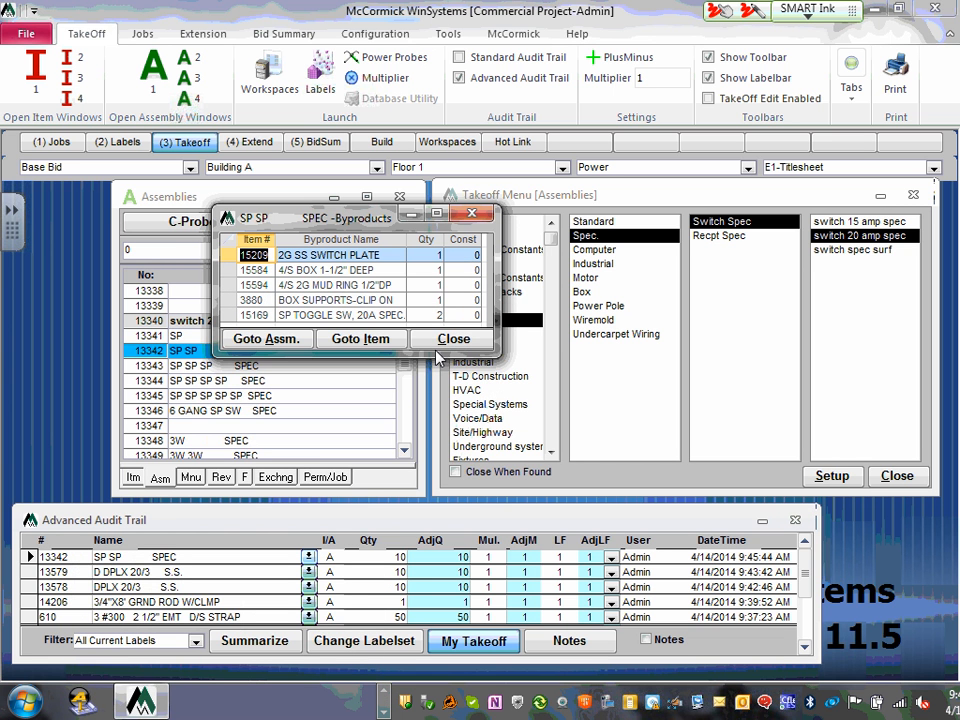
pyautogui.moveTo(443, 375); pyautogui.dragTo(443, 514)
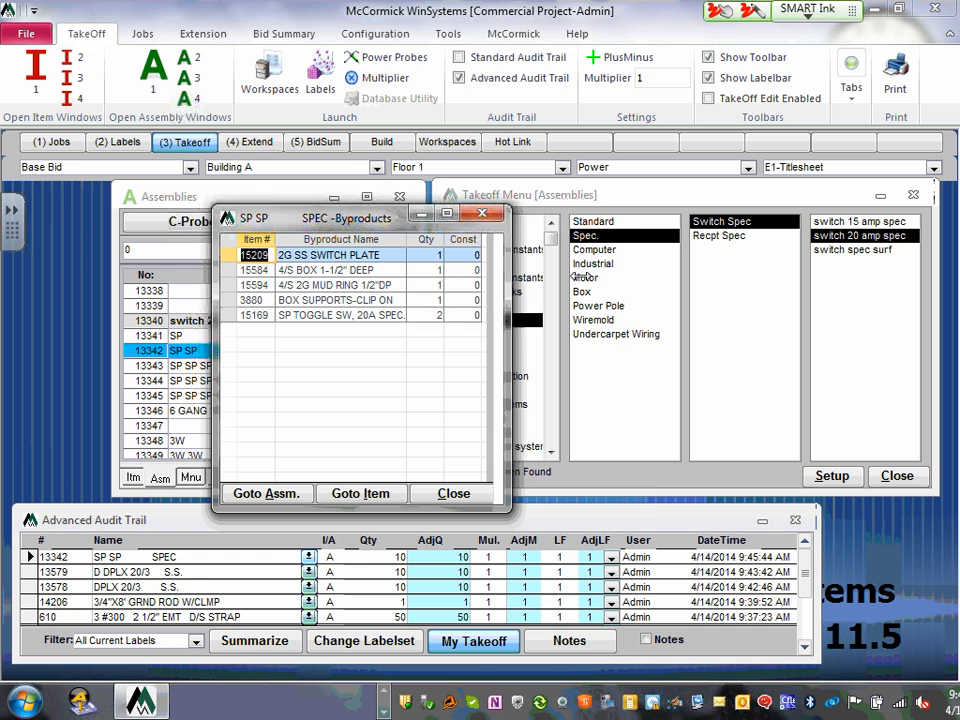
pyautogui.moveTo(500, 276); pyautogui.dragTo(640, 276)
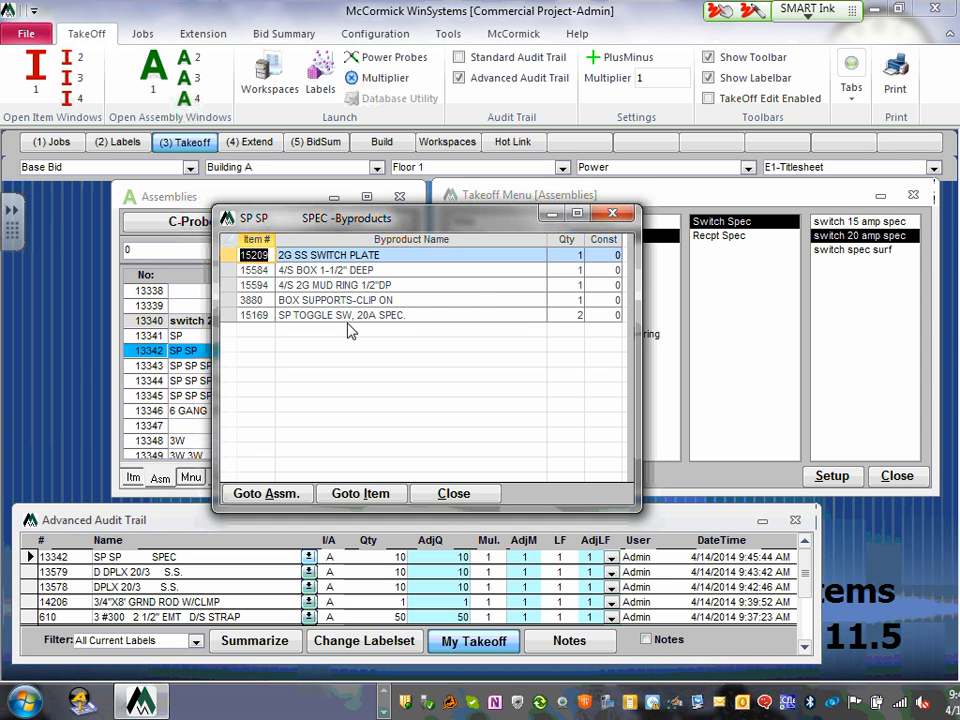
pyautogui.click(454, 493)
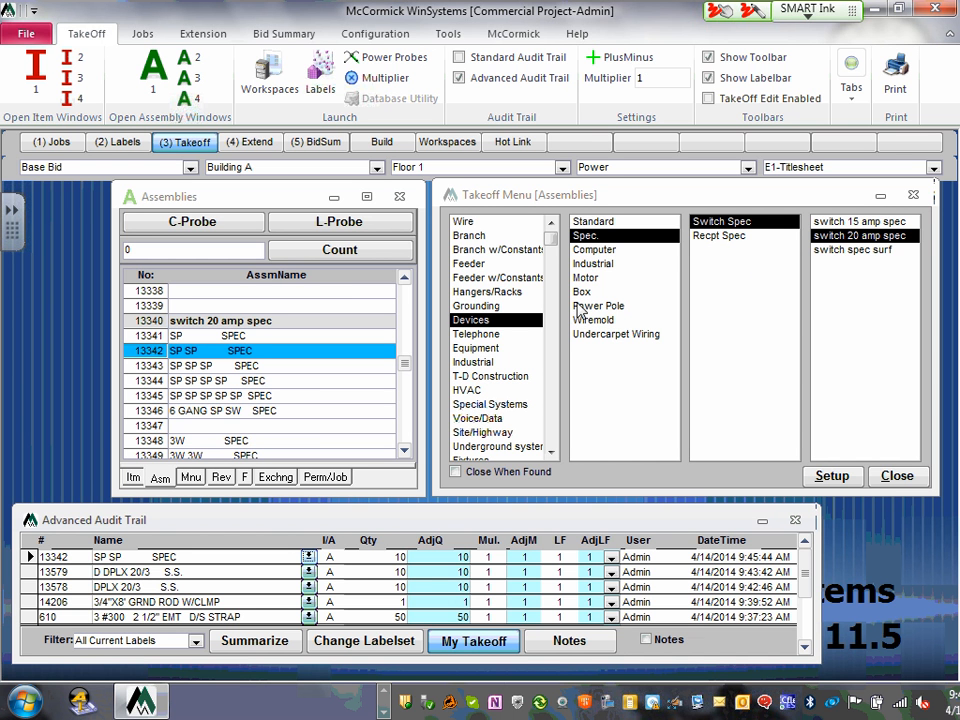
# - Show the Box device assemblies and jump the list to 13922 box 4/s deep
pyautogui.click(582, 292)
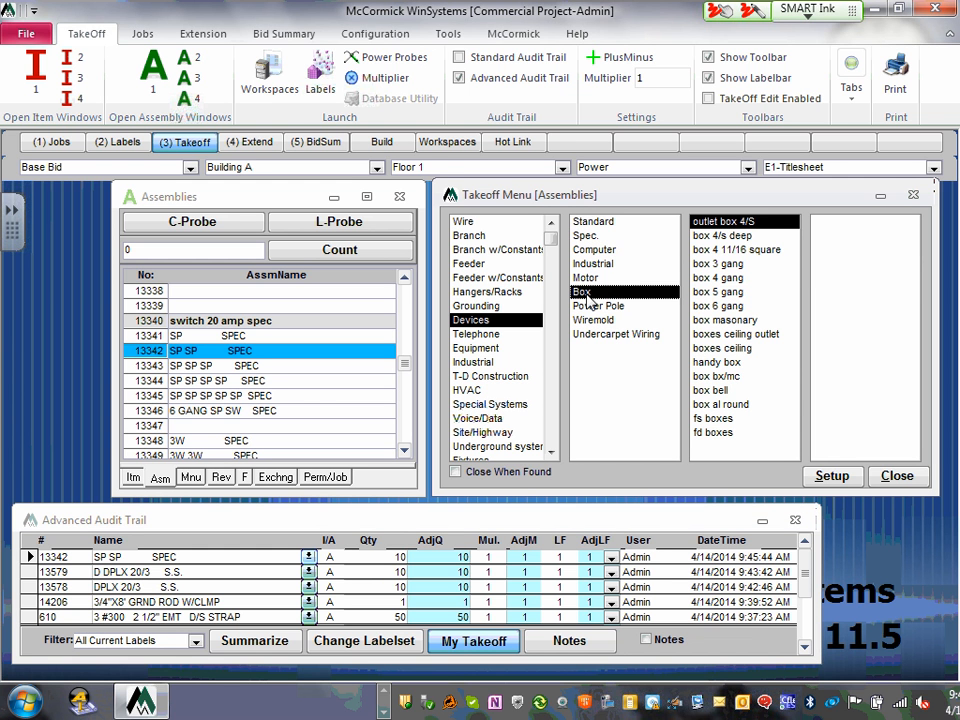
pyautogui.click(730, 238)
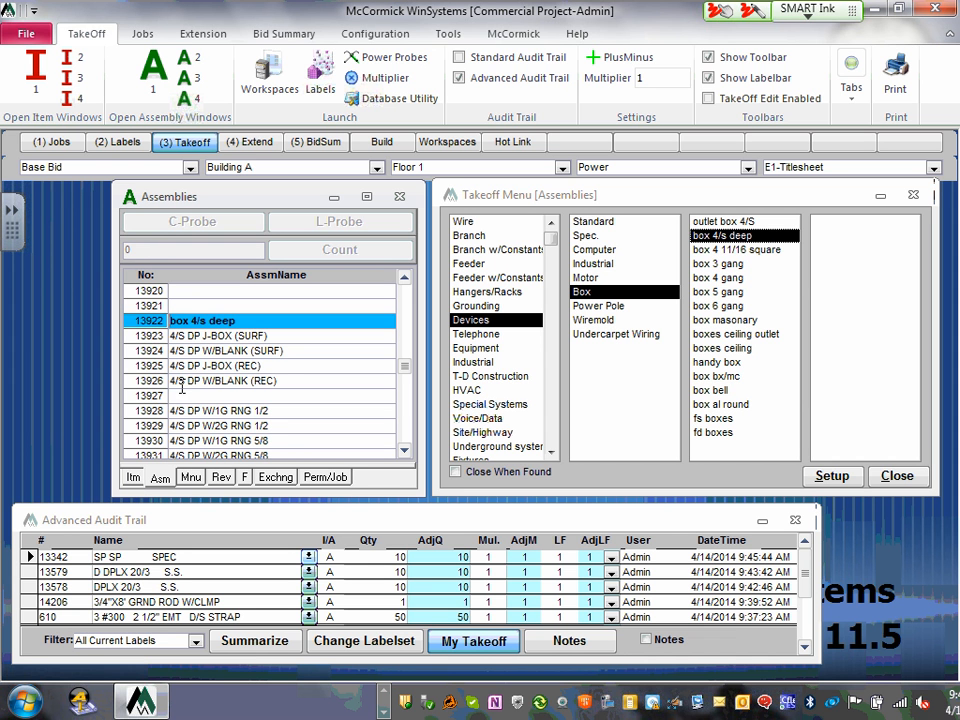
# - Record a count of 10 for assembly 13924, 4/S DP W/BLANK (SURF)
pyautogui.click(140, 351)
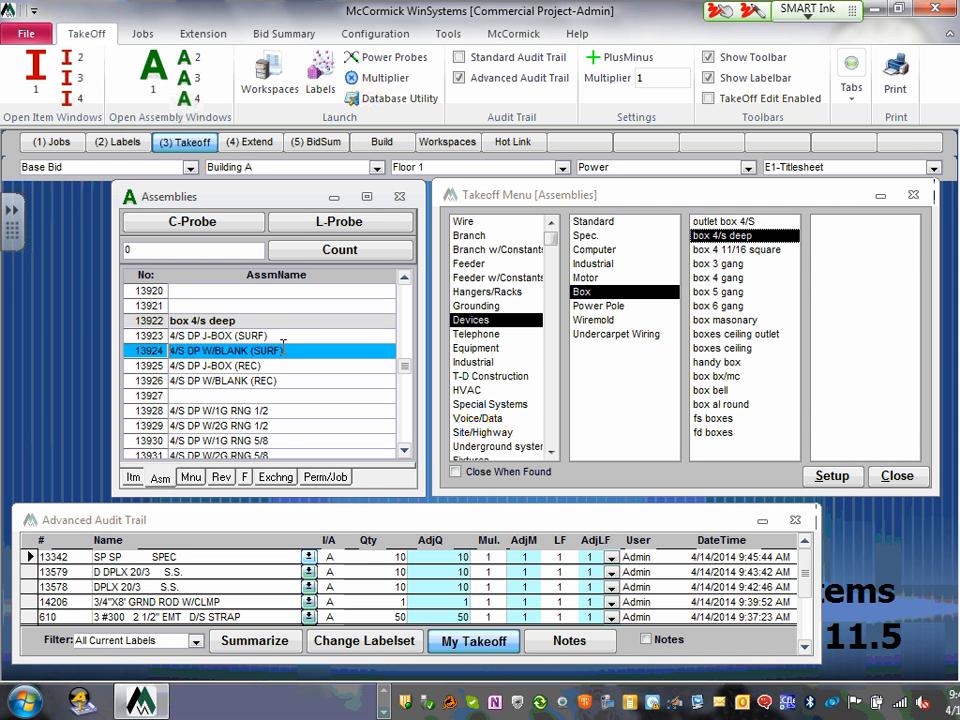
pyautogui.click(175, 250)
pyautogui.write('10')
pyautogui.press('Return')
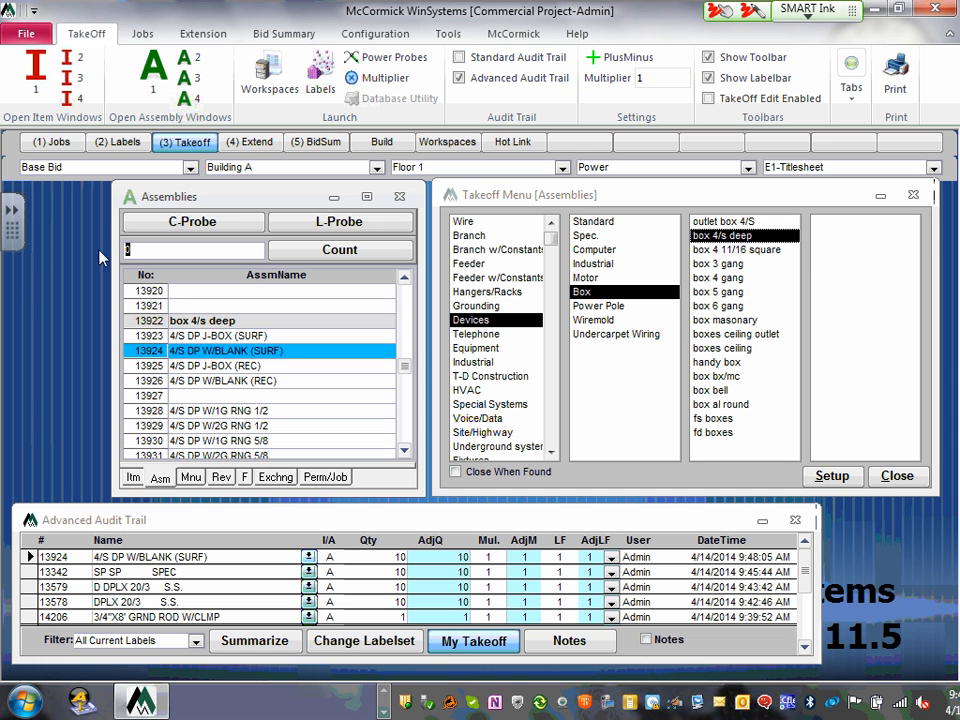
# - Show the Wiremold device group and jump the Assemblies list to 10579 wiremold
pyautogui.click(594, 321)
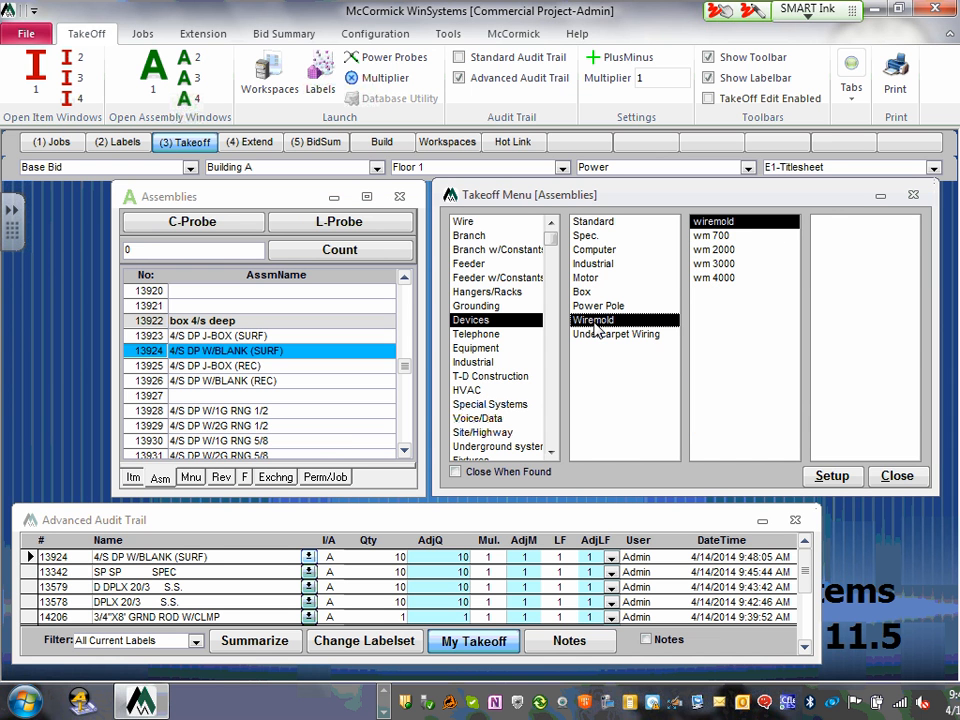
pyautogui.click(725, 223)
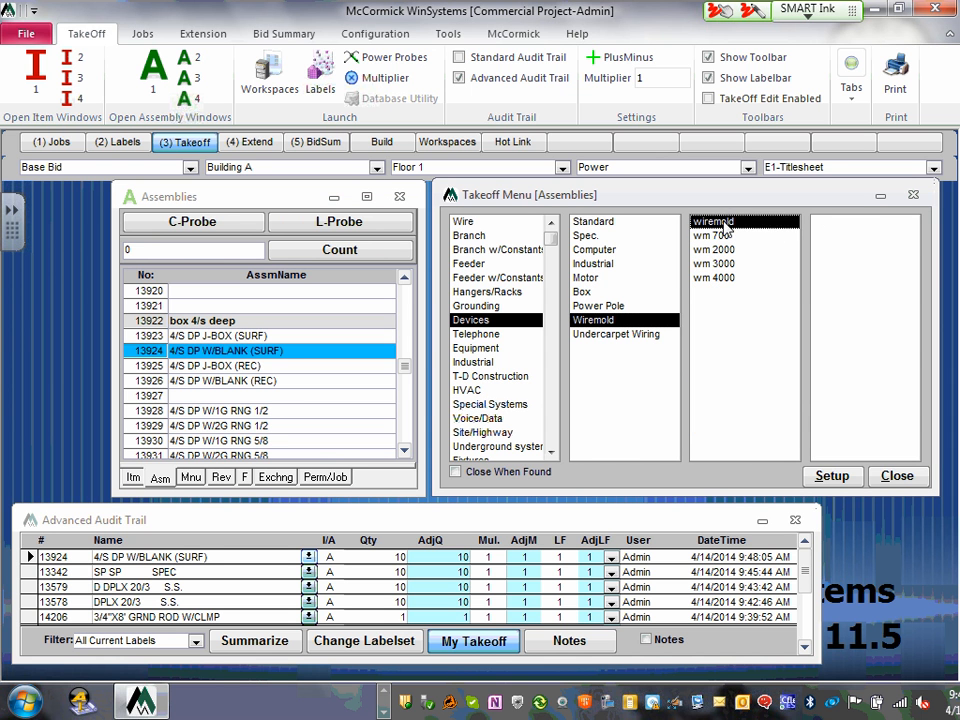
pyautogui.doubleClick(725, 223)
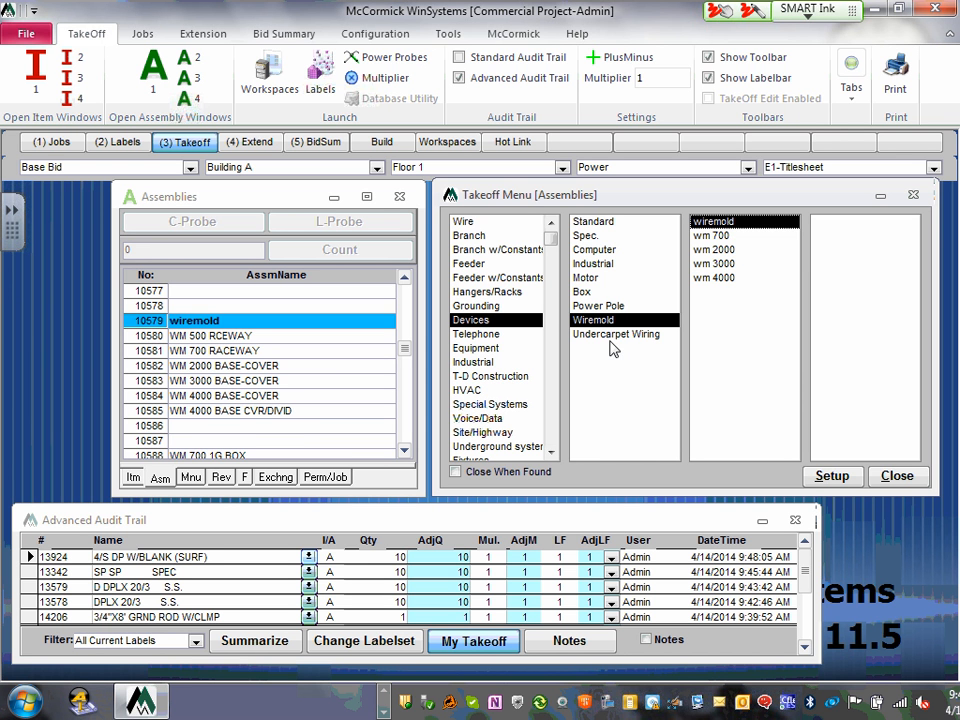
# - List the Motor > motor switch MTR SW assemblies, then show the Telephone subcategories
pyautogui.click(590, 277)
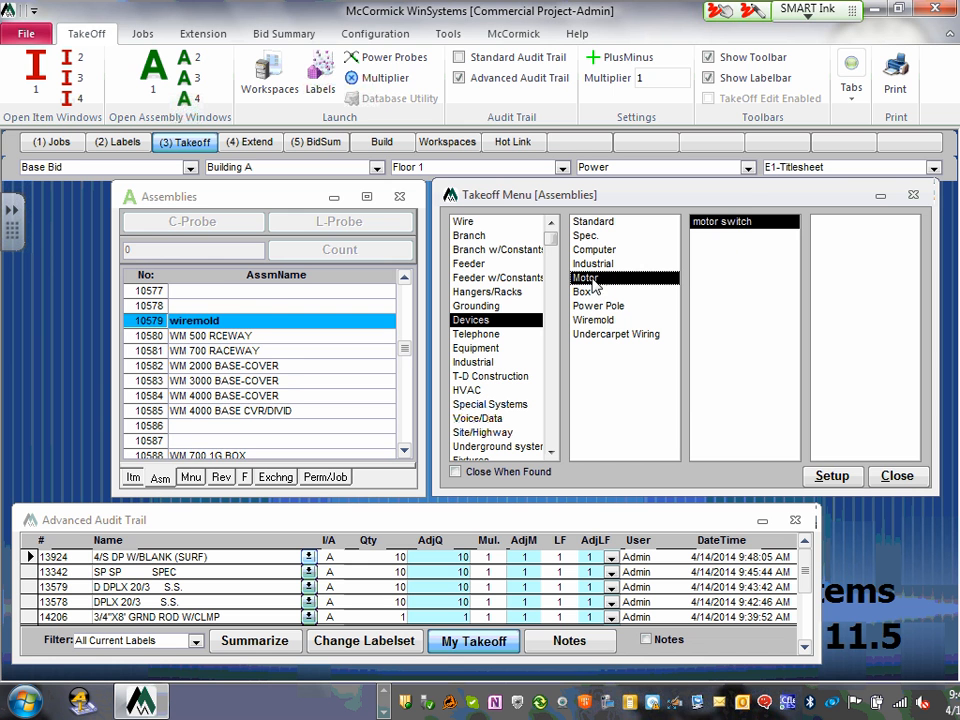
pyautogui.click(741, 226)
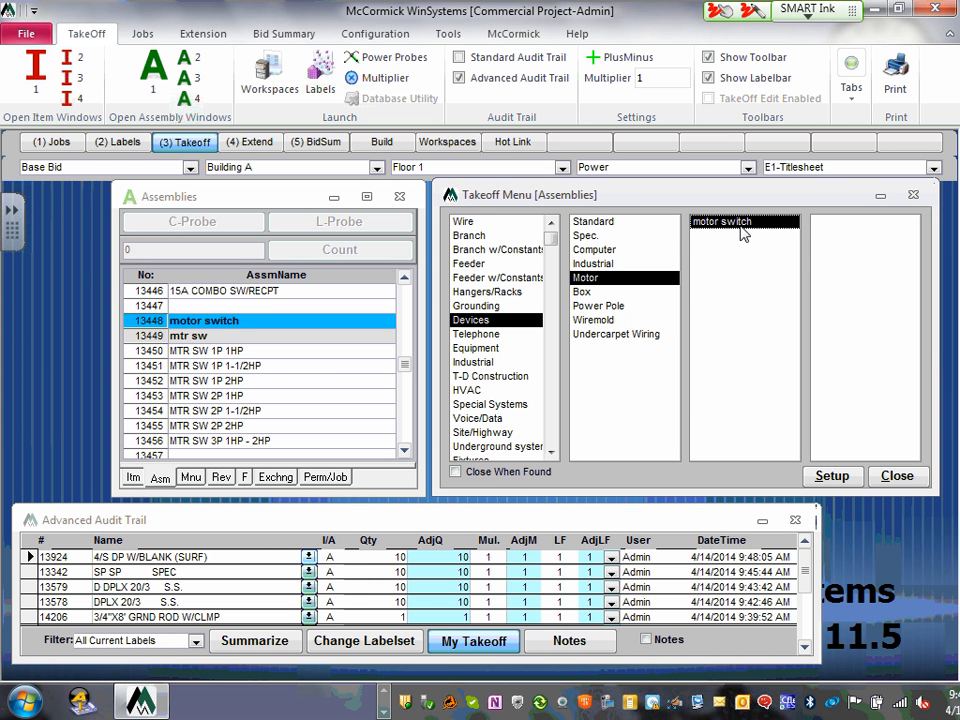
pyautogui.click(404, 451)
pyautogui.click(405, 452)
pyautogui.click(405, 452)
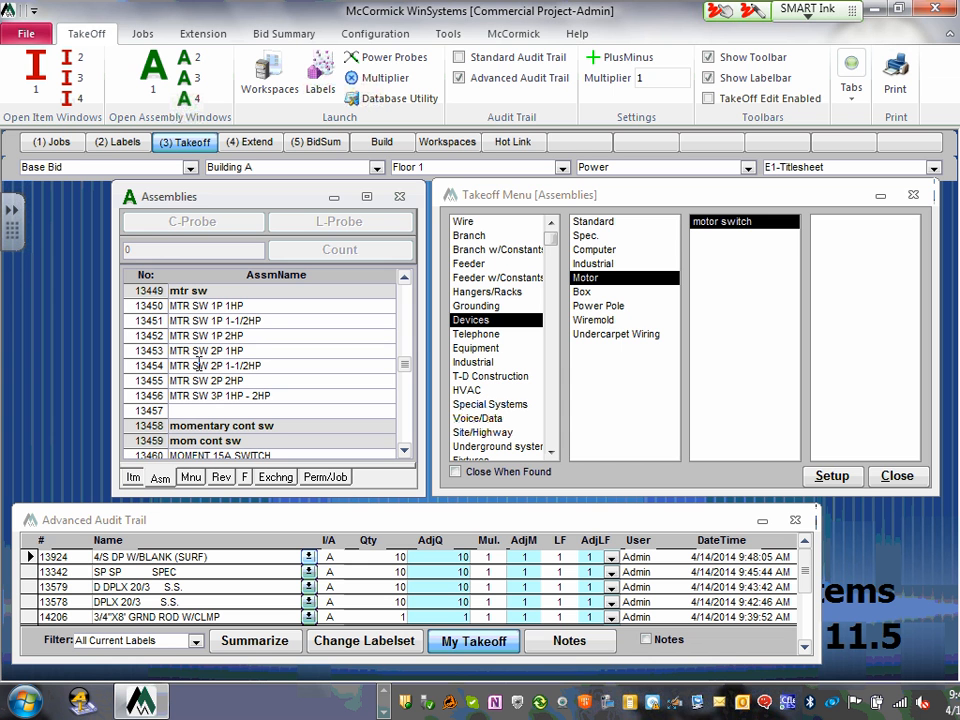
pyautogui.click(480, 334)
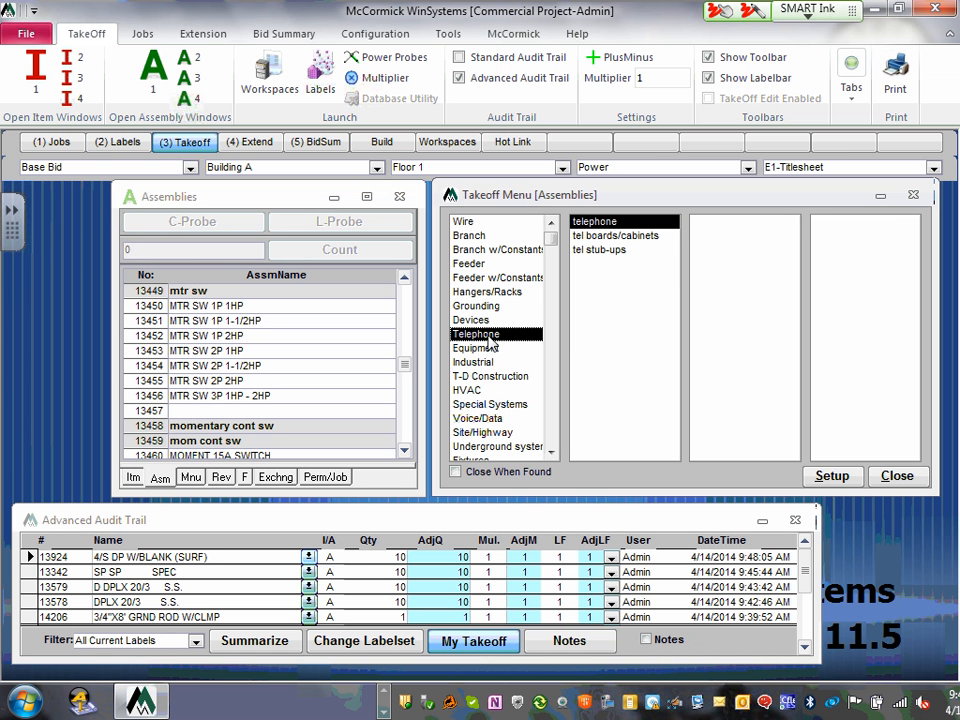
# - List the telephone TEL outlet assemblies, then show the Equipment subcategories
pyautogui.click(607, 228)
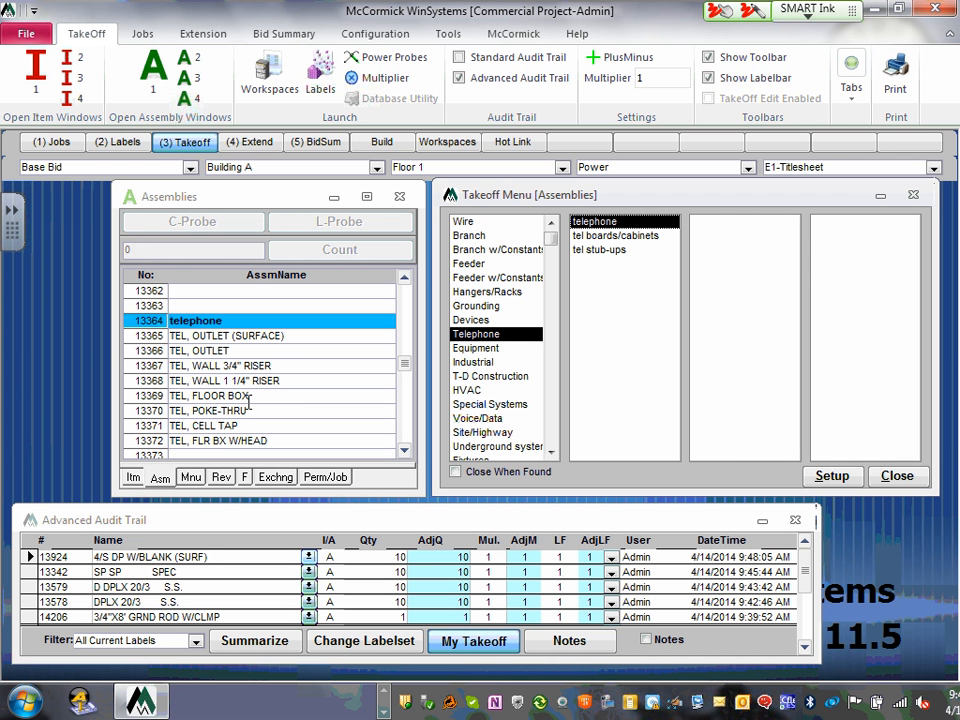
pyautogui.click(404, 450)
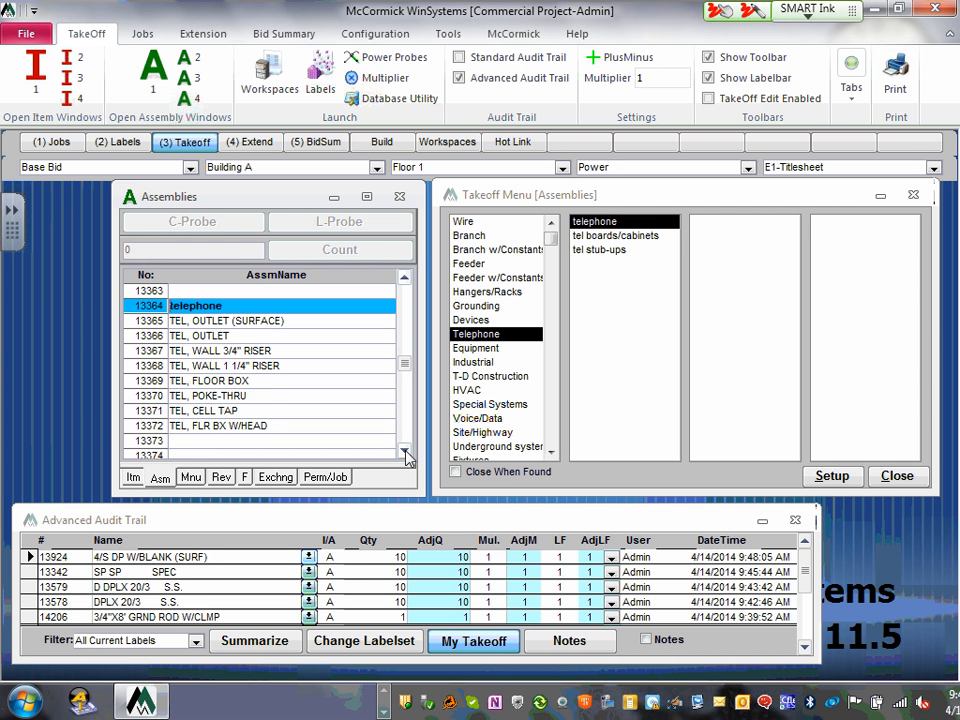
pyautogui.click(476, 350)
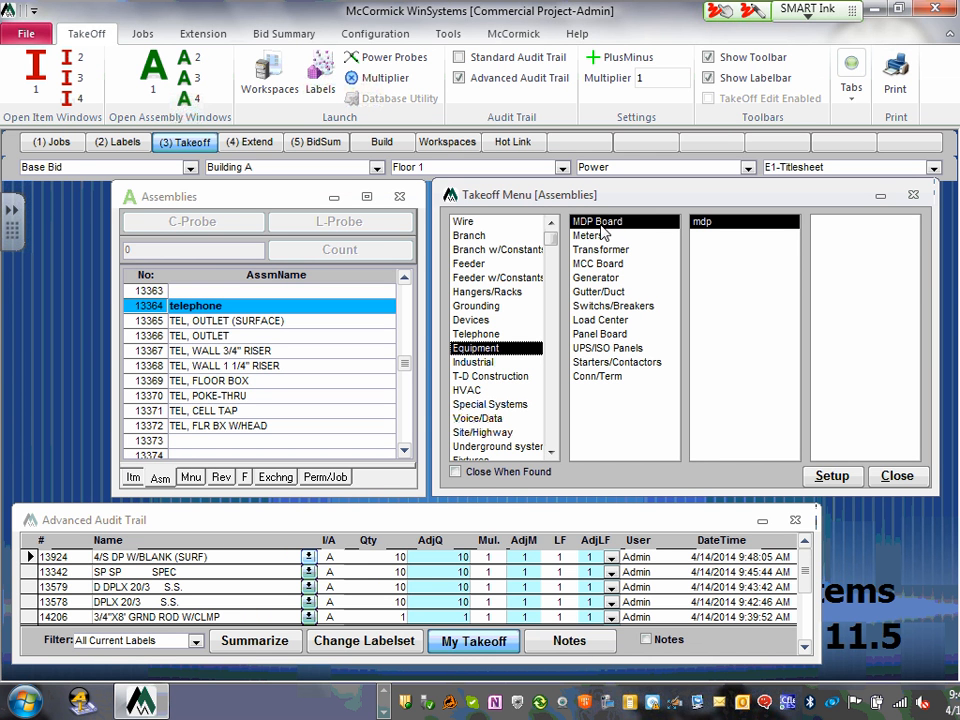
# - List the MDP (SERVICE) assemblies from 400 to 6000 AMP, then show the Meters group
pyautogui.click(703, 221)
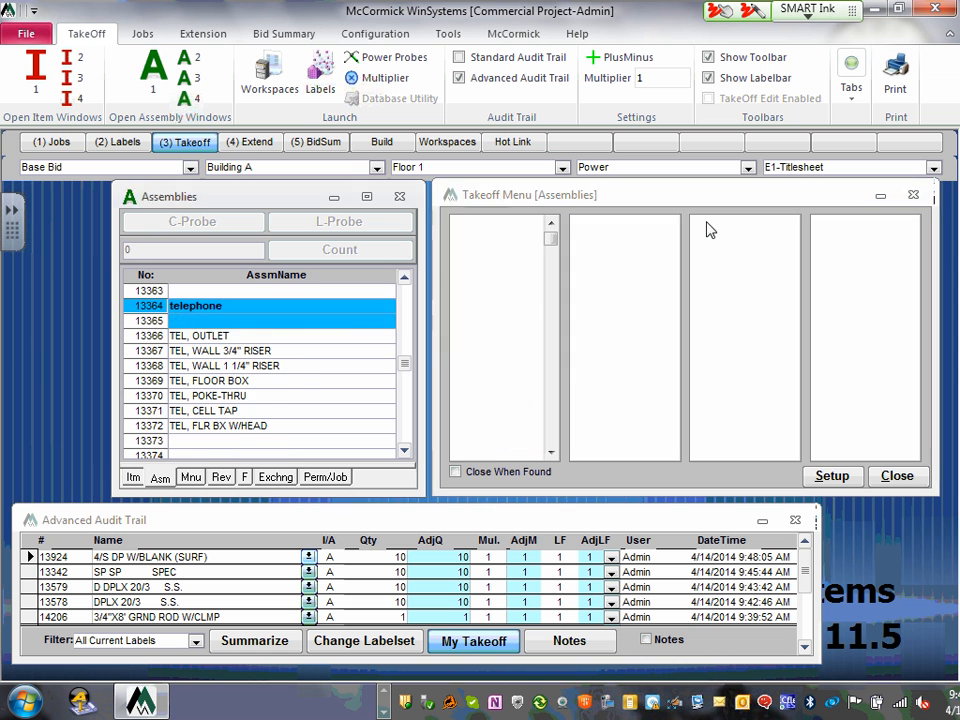
pyautogui.click(405, 451)
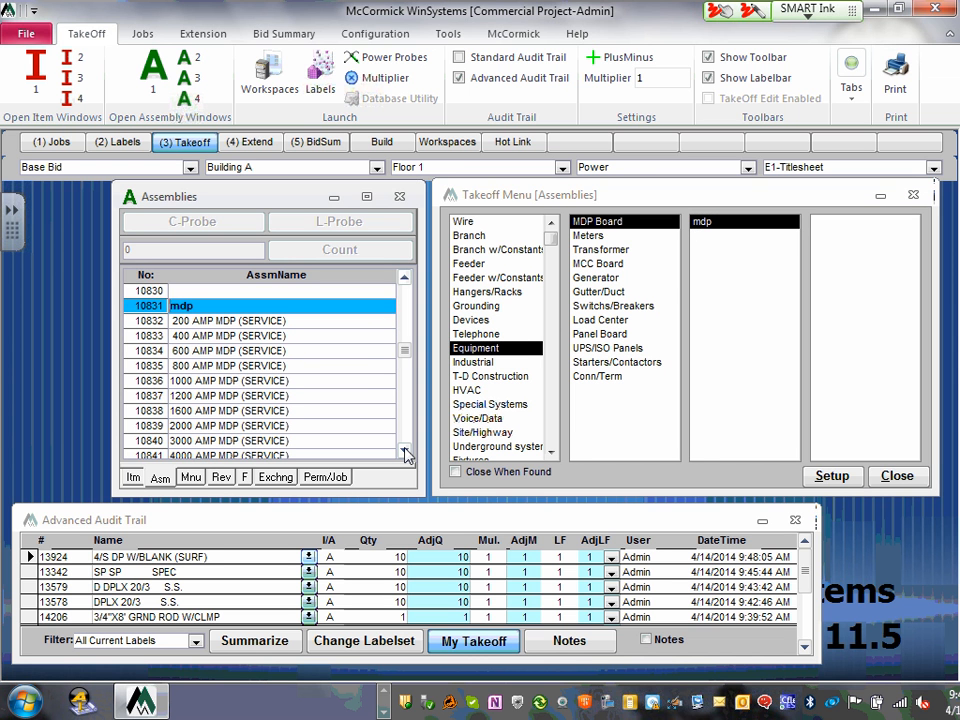
pyautogui.click(405, 451)
pyautogui.click(405, 451)
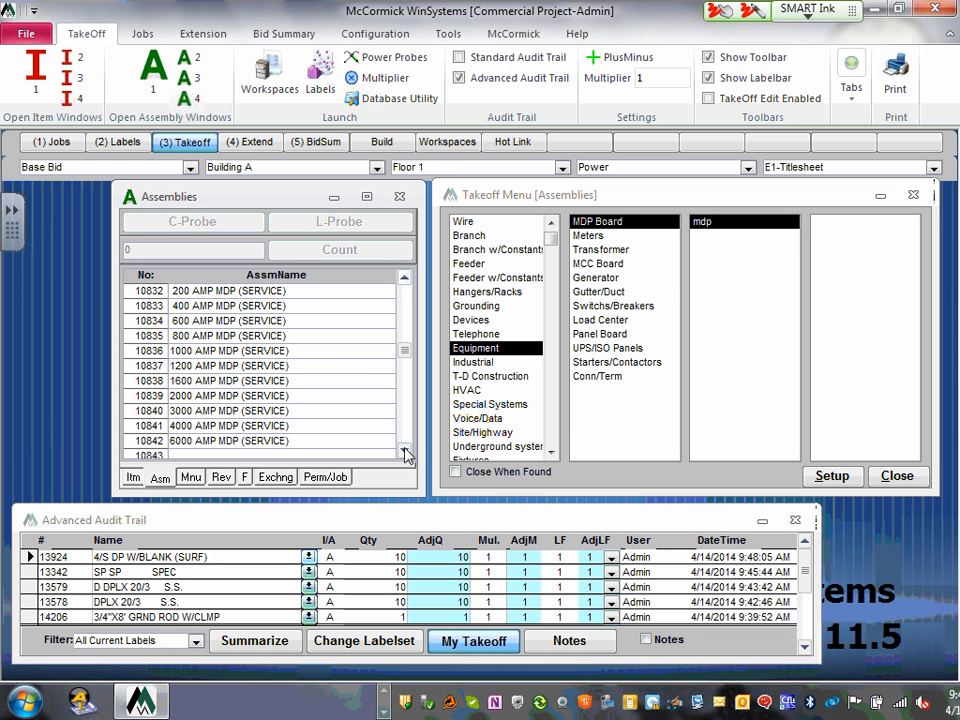
pyautogui.click(405, 451)
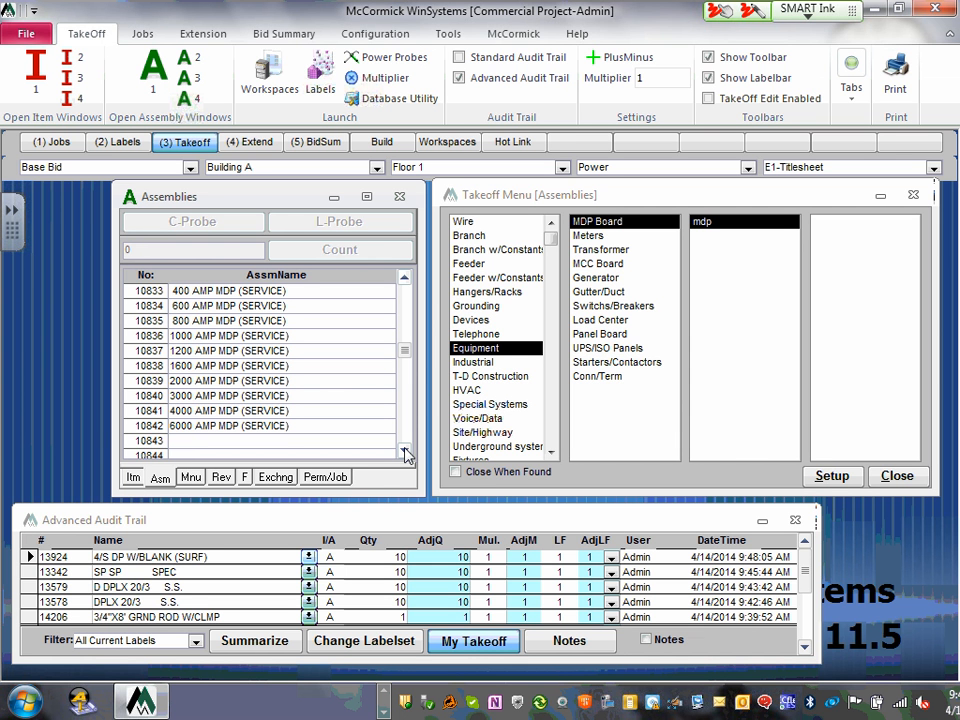
pyautogui.click(594, 237)
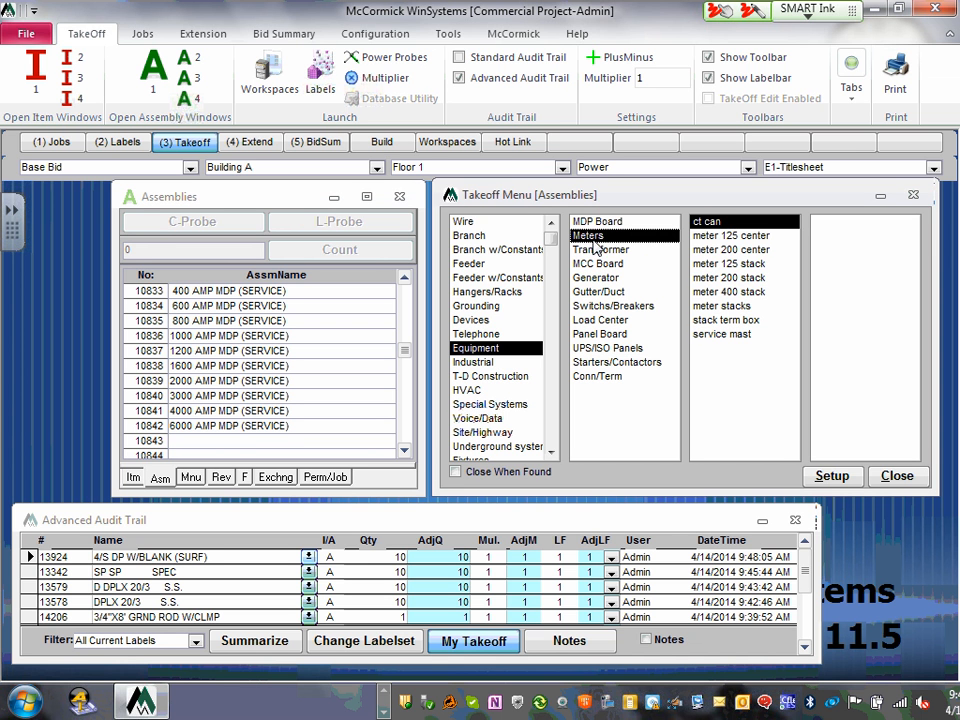
# - Pick the meter 400 stack group, then list the Equipment Transformer assemblies
pyautogui.click(730, 293)
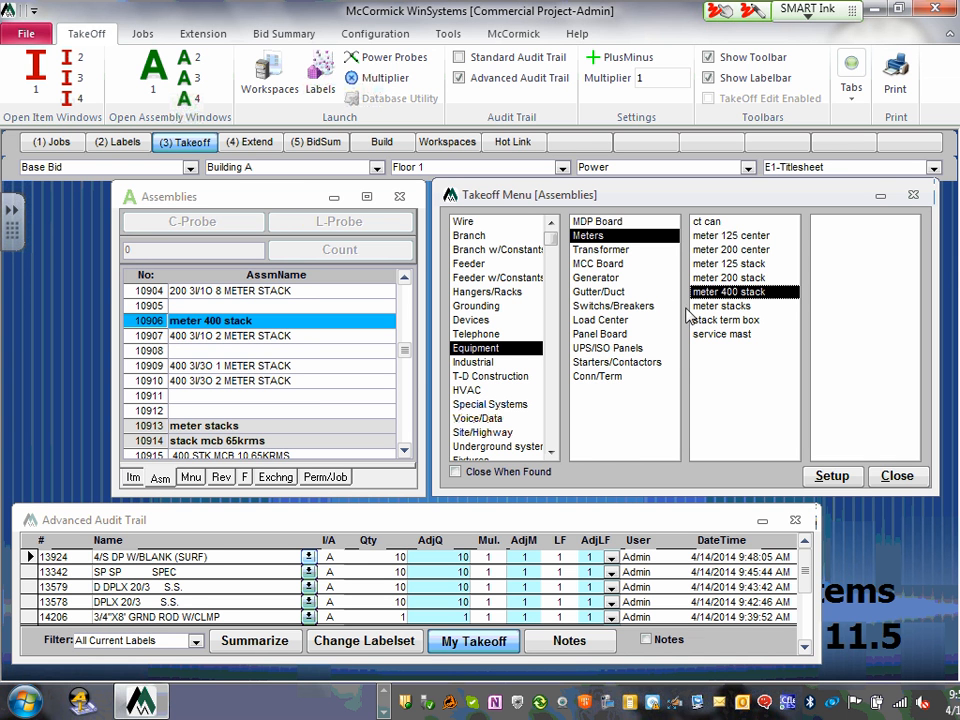
pyautogui.click(604, 250)
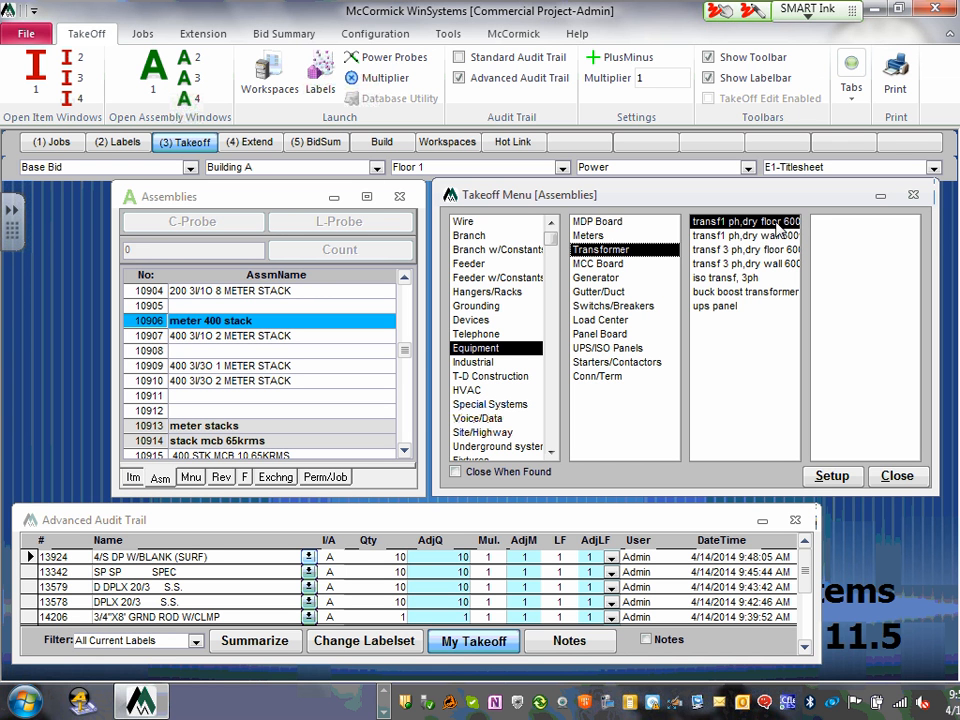
# - Jump to transf1, then to transf 3 ph dry floor, and scroll through the 600V units
pyautogui.click(745, 221)
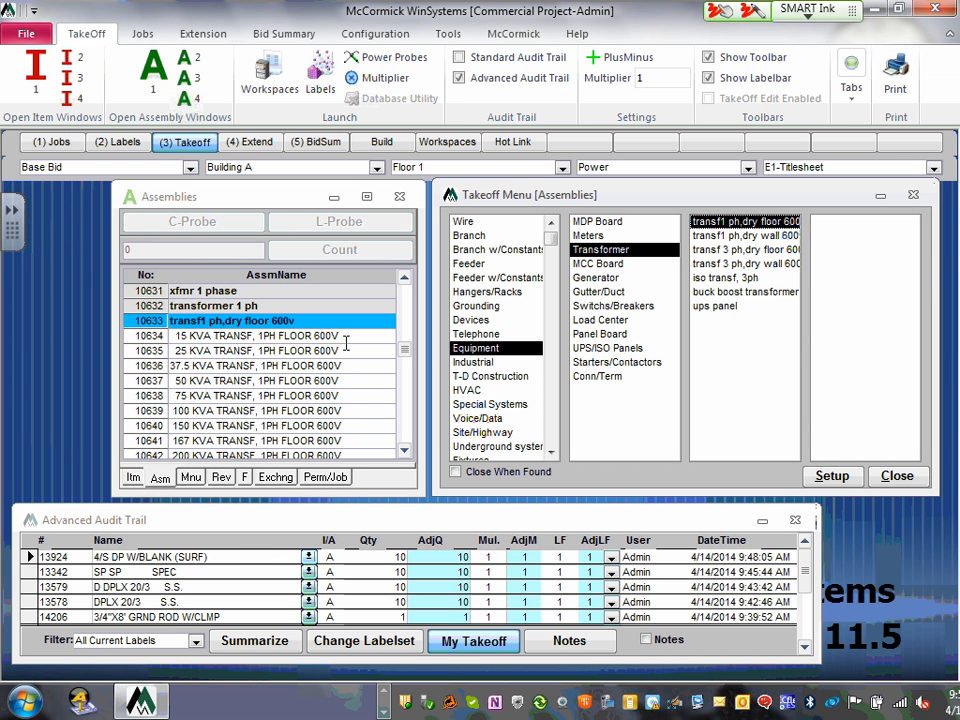
pyautogui.click(735, 253)
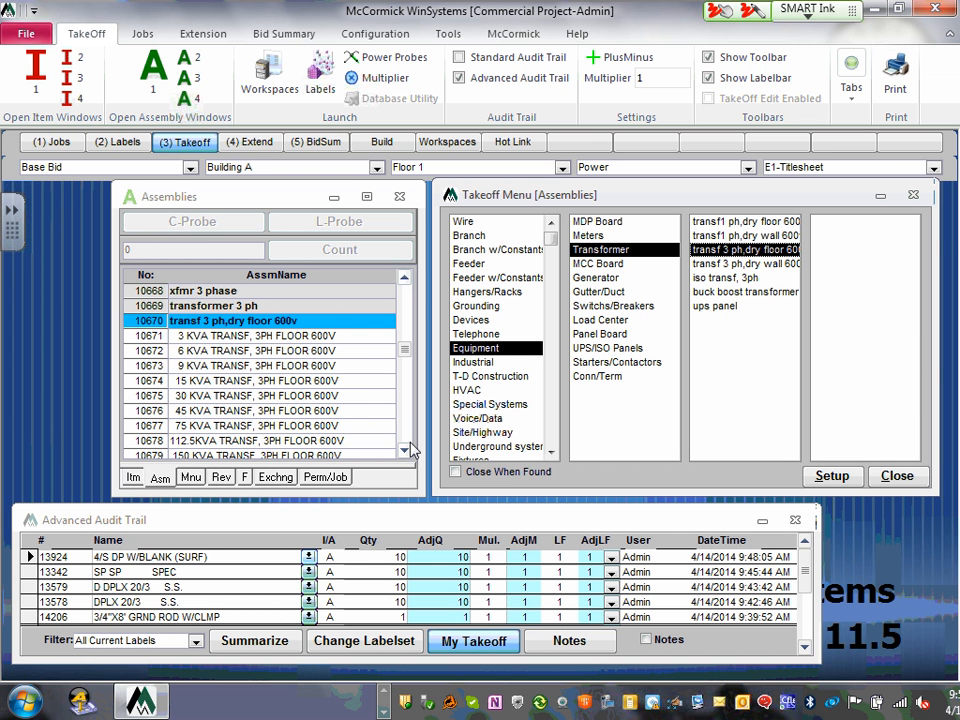
pyautogui.click(407, 453)
pyautogui.doubleClick(407, 453)
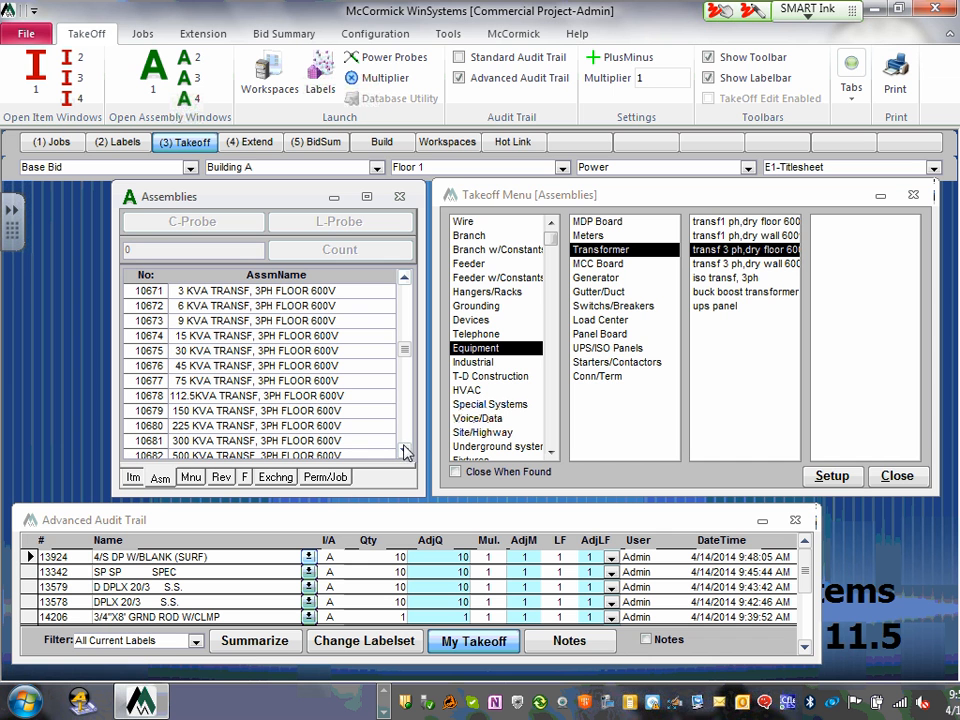
pyautogui.click(407, 453)
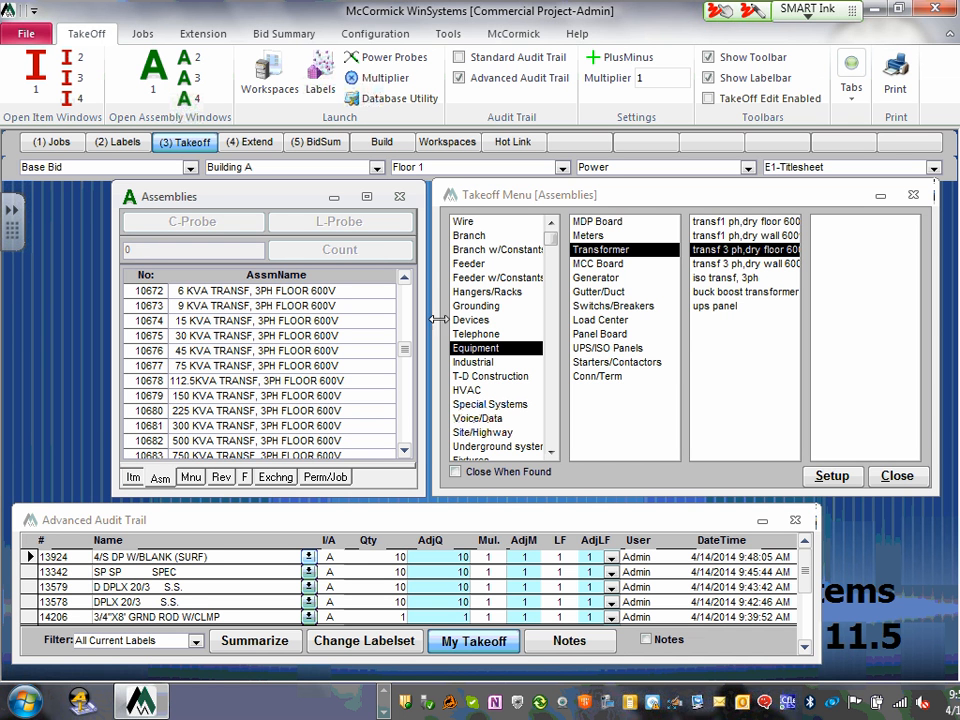
# - Browse Equipment categories from MCC Board through Starters/Contactors, ending on Conn/Term motor connections
pyautogui.click(605, 266)
pyautogui.click(605, 278)
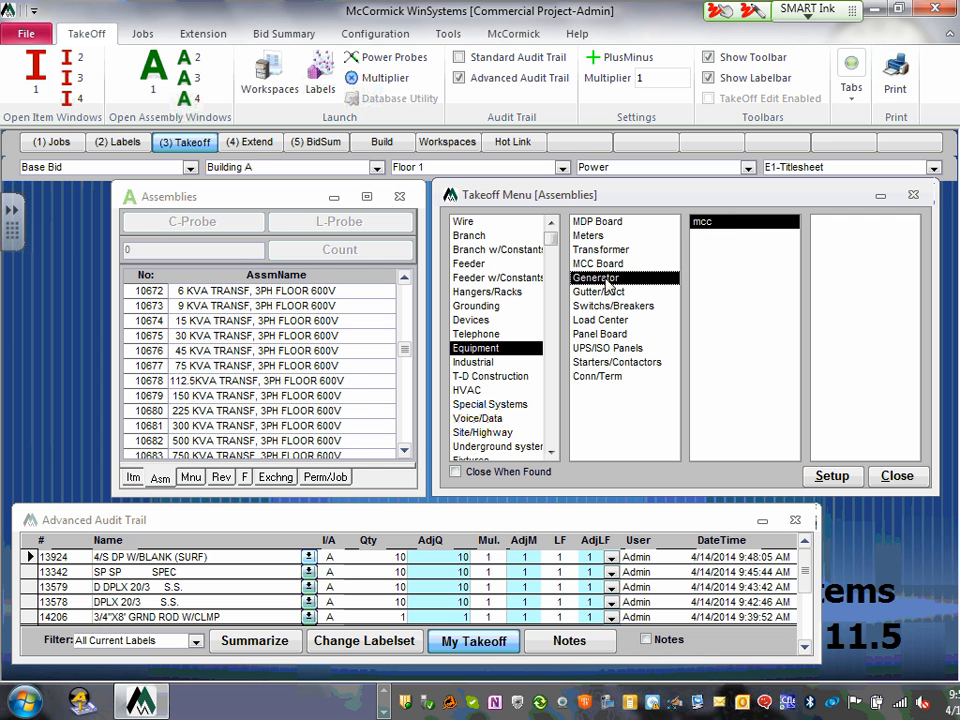
pyautogui.click(611, 293)
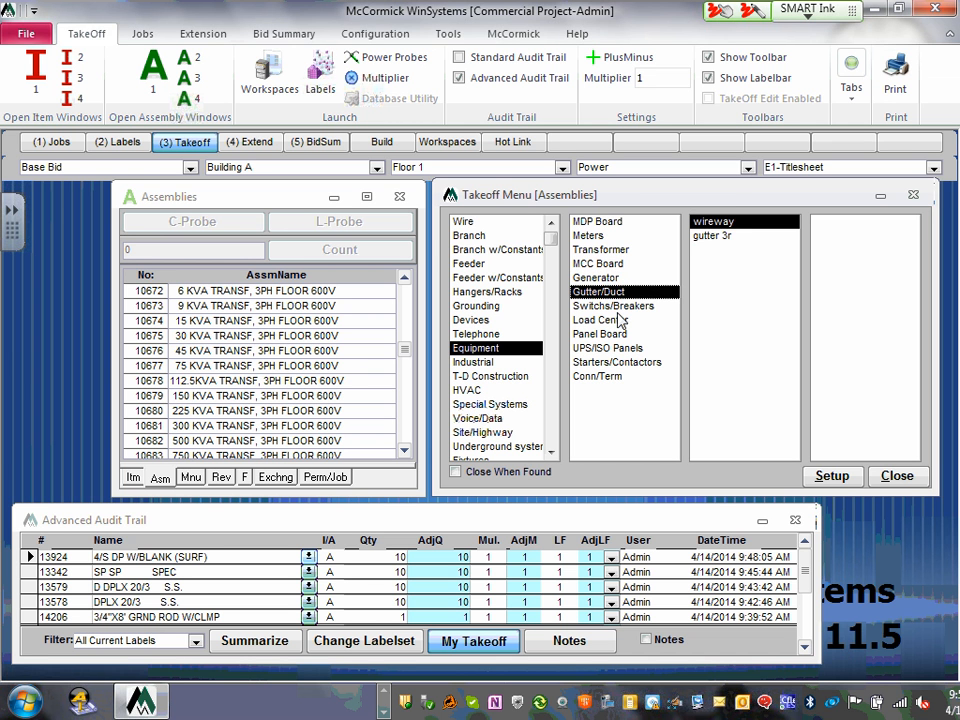
pyautogui.click(617, 306)
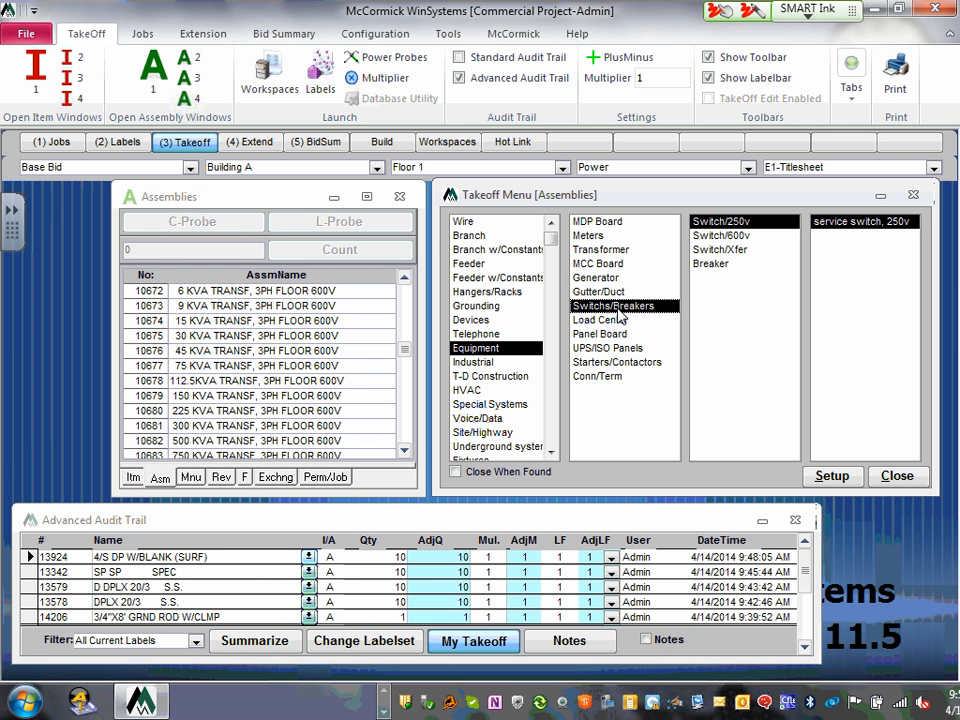
pyautogui.click(610, 321)
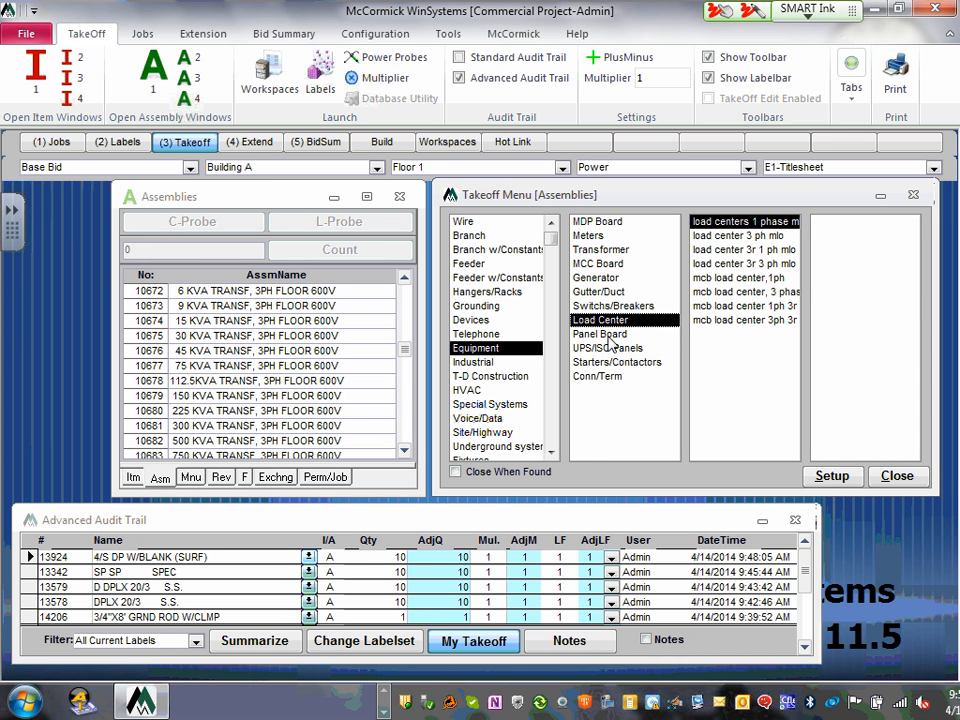
pyautogui.click(610, 336)
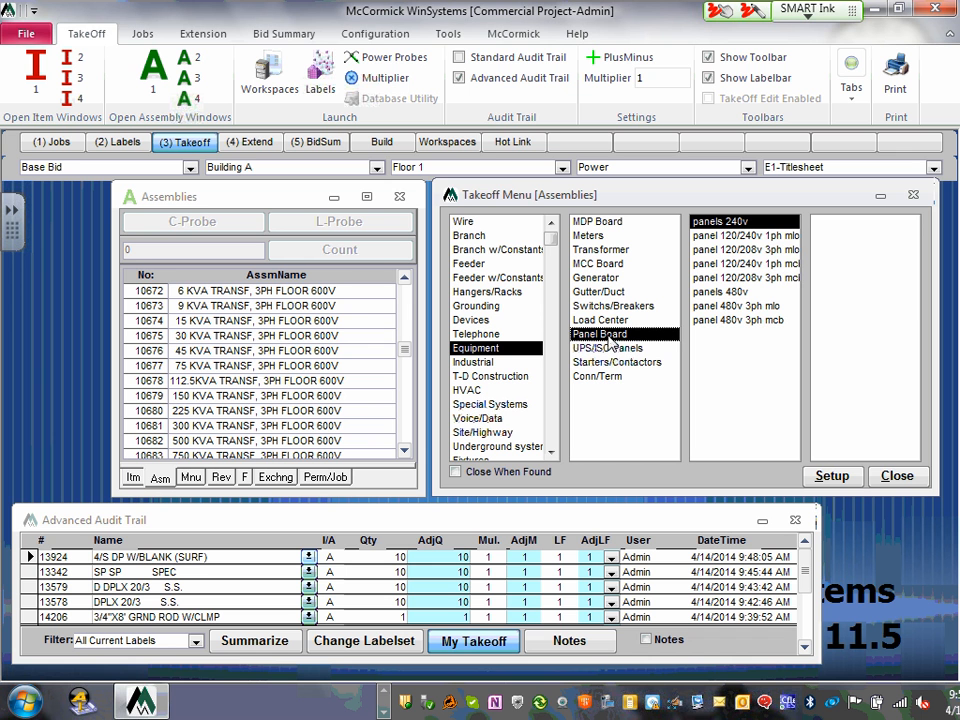
pyautogui.click(615, 349)
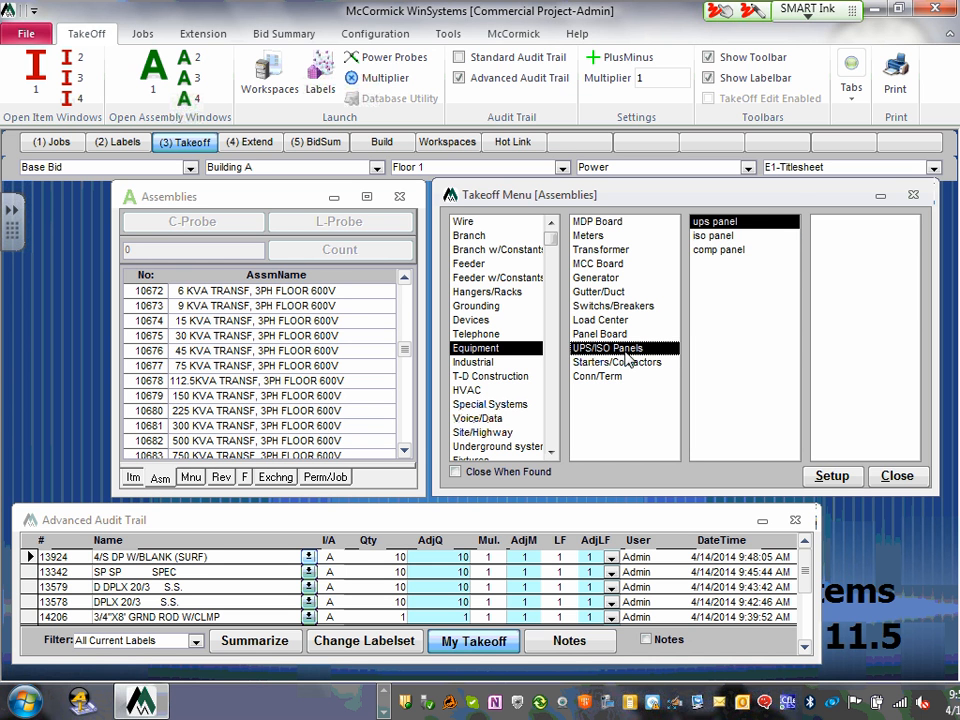
pyautogui.click(629, 363)
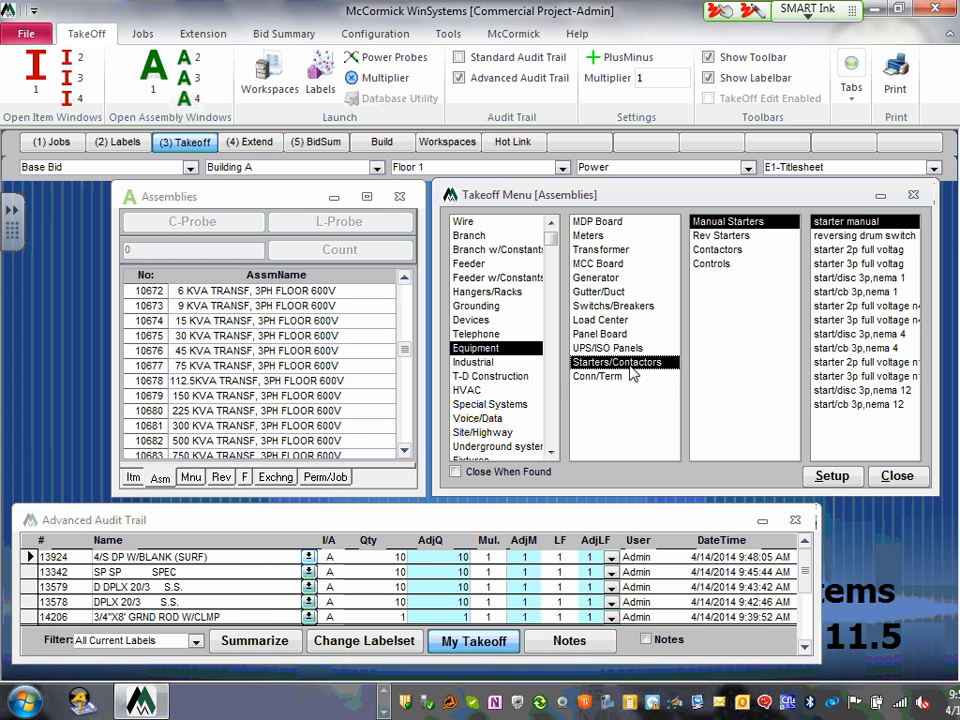
pyautogui.click(604, 380)
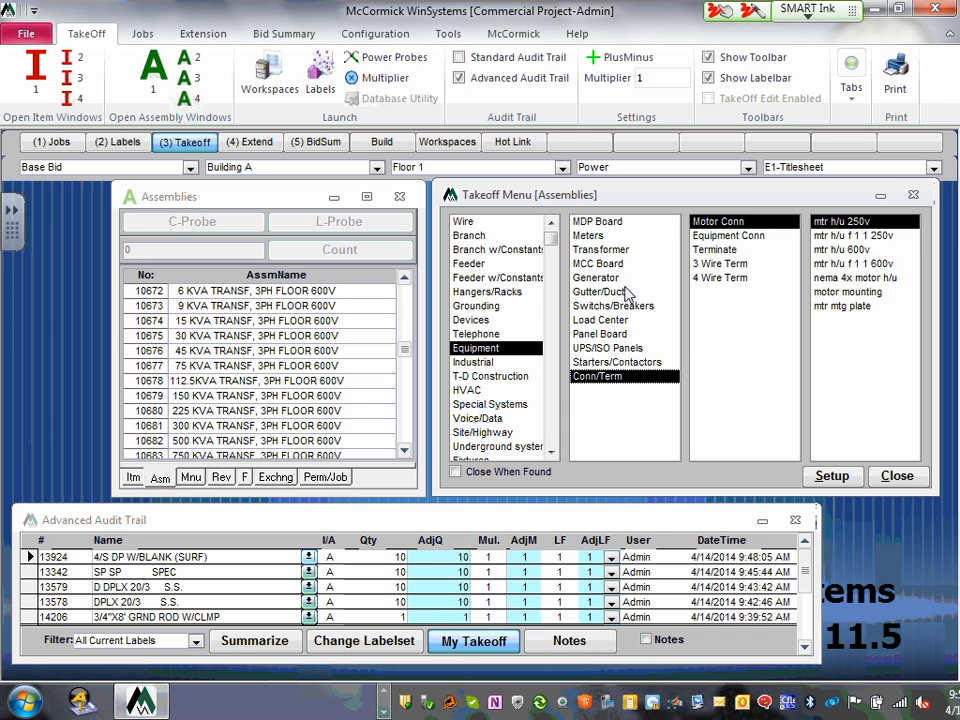
# - Browse the Industrial, T-D Construction, HVAC and Special Systems assembly categories
pyautogui.click(471, 363)
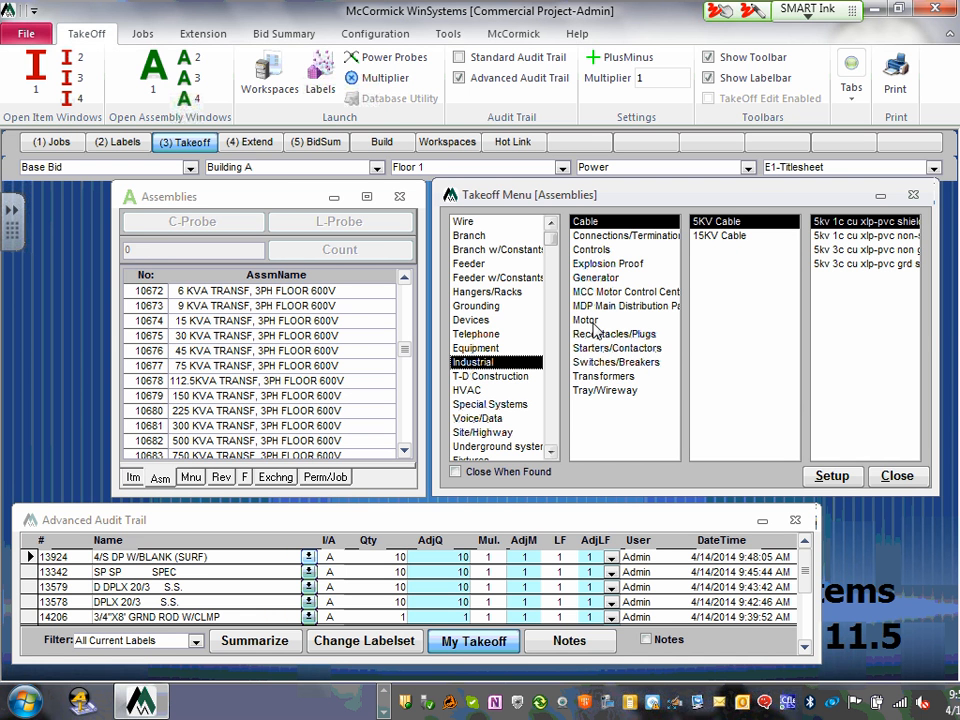
pyautogui.click(503, 377)
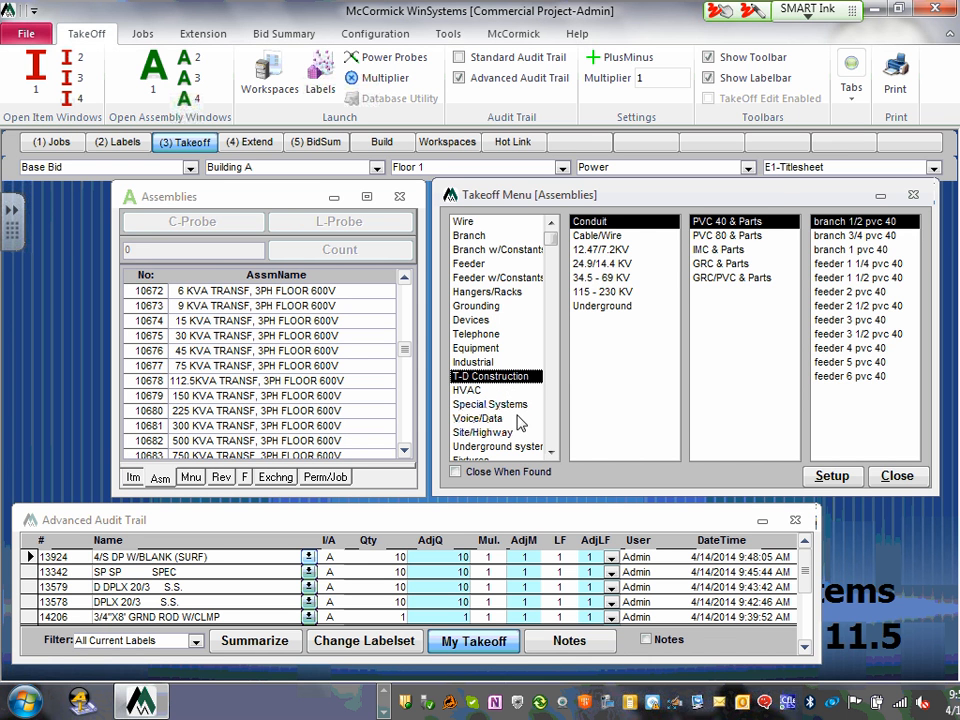
pyautogui.click(470, 391)
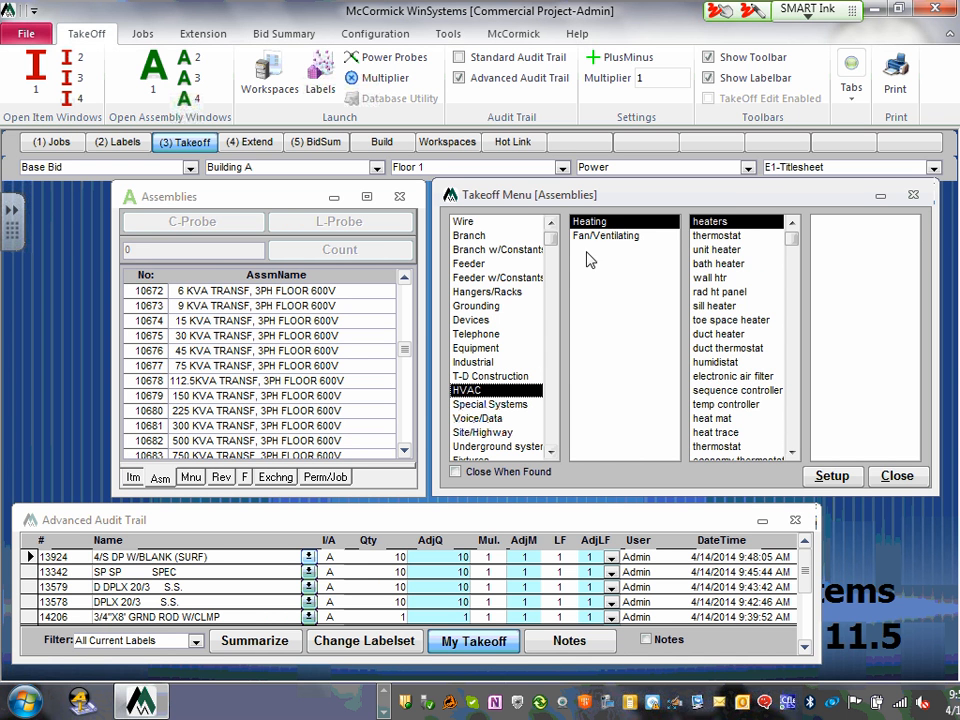
pyautogui.click(550, 452)
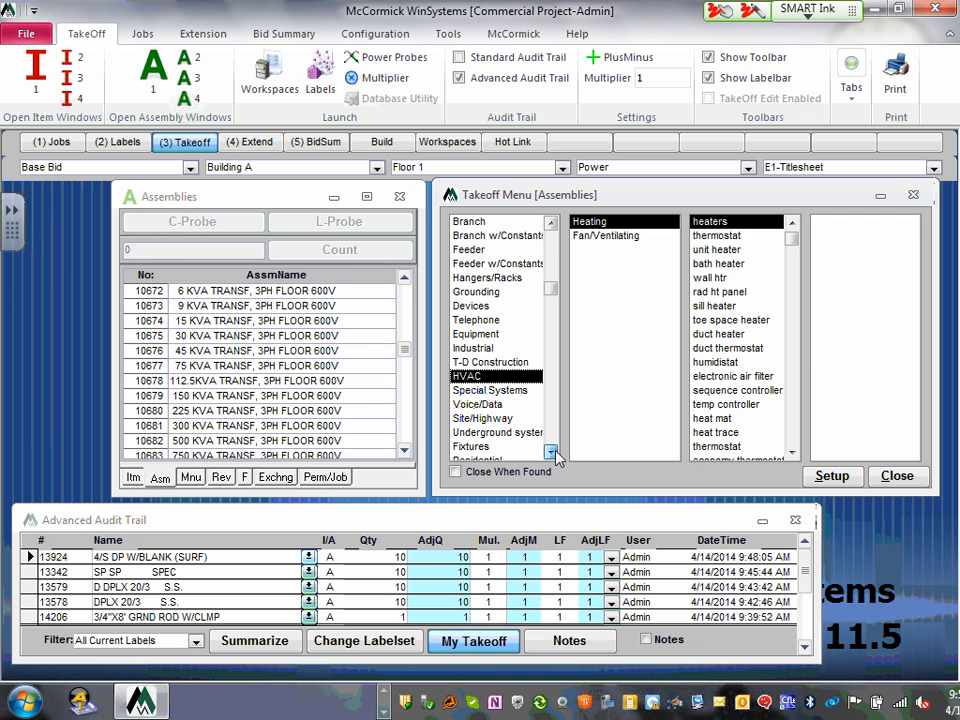
pyautogui.click(492, 390)
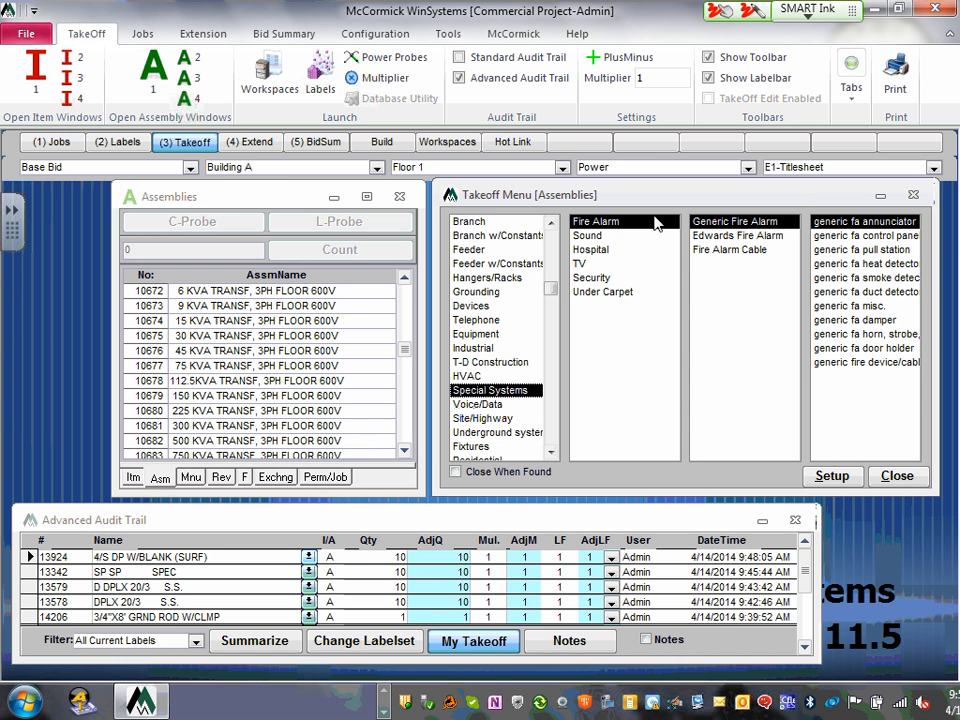
# - List Security assemblies, stepping through card access, surveillance, parking and leak detection
pyautogui.click(594, 279)
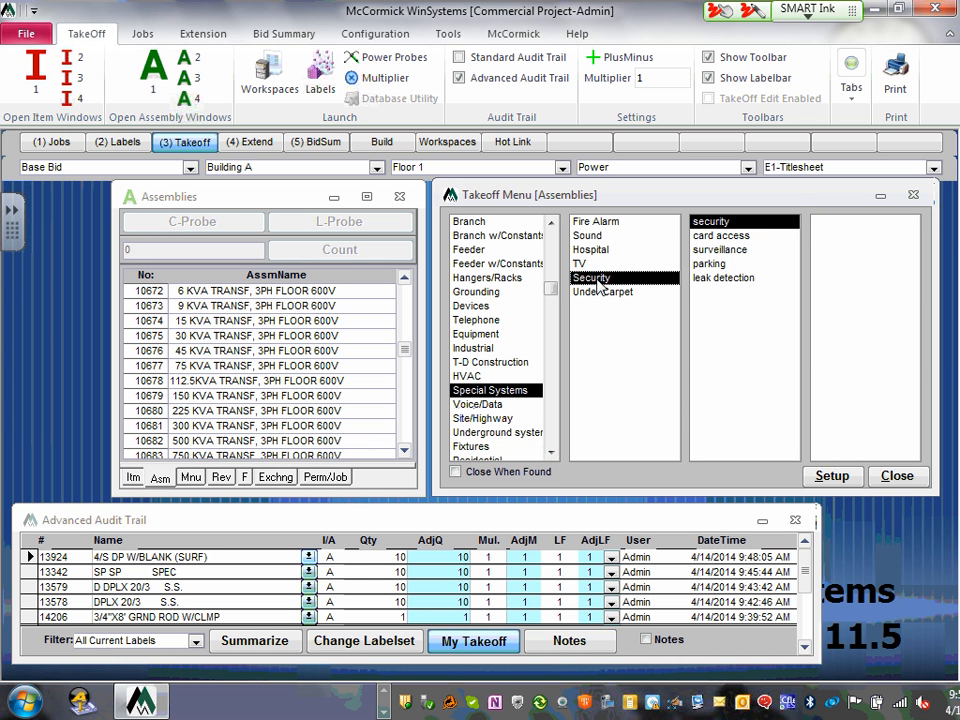
pyautogui.click(724, 237)
pyautogui.click(722, 250)
pyautogui.click(712, 264)
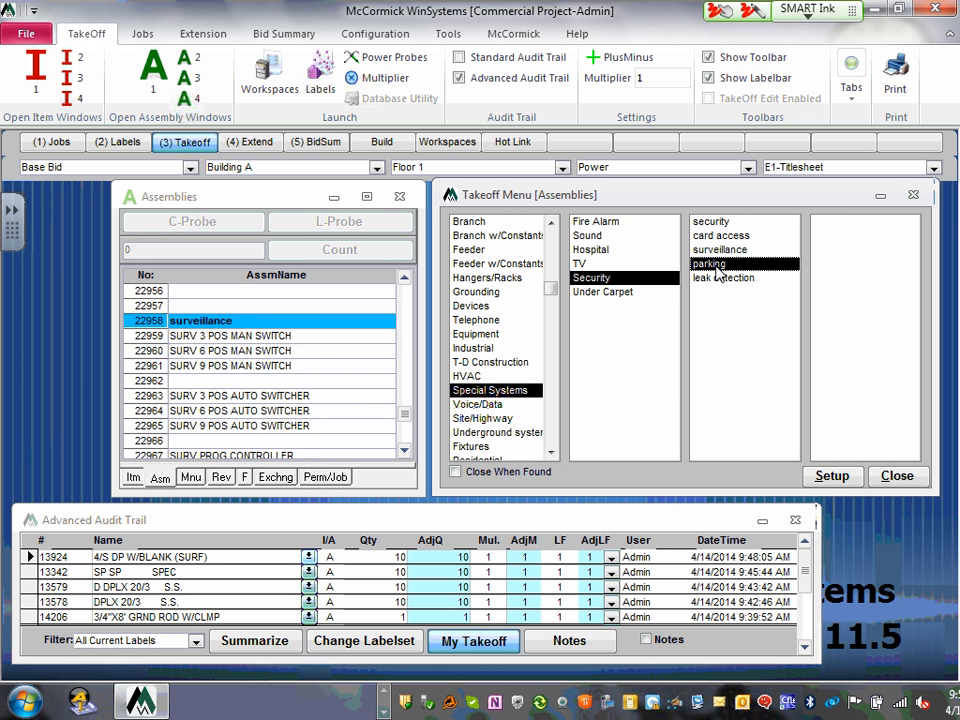
pyautogui.click(720, 278)
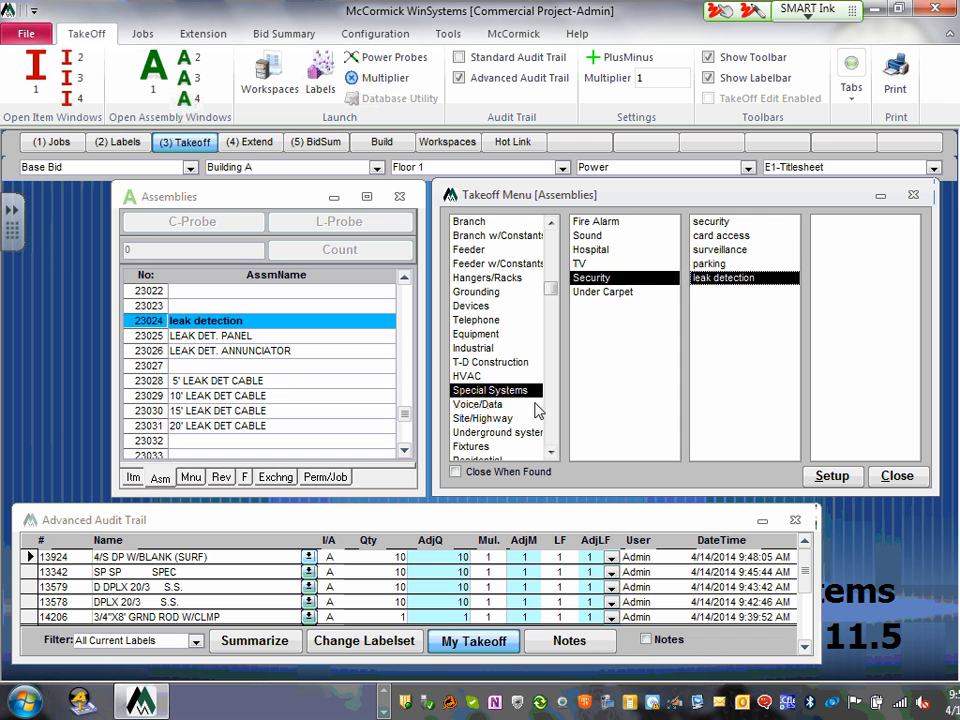
# - Show the Voice/Data cable assemblies and scroll the category list down
pyautogui.click(487, 405)
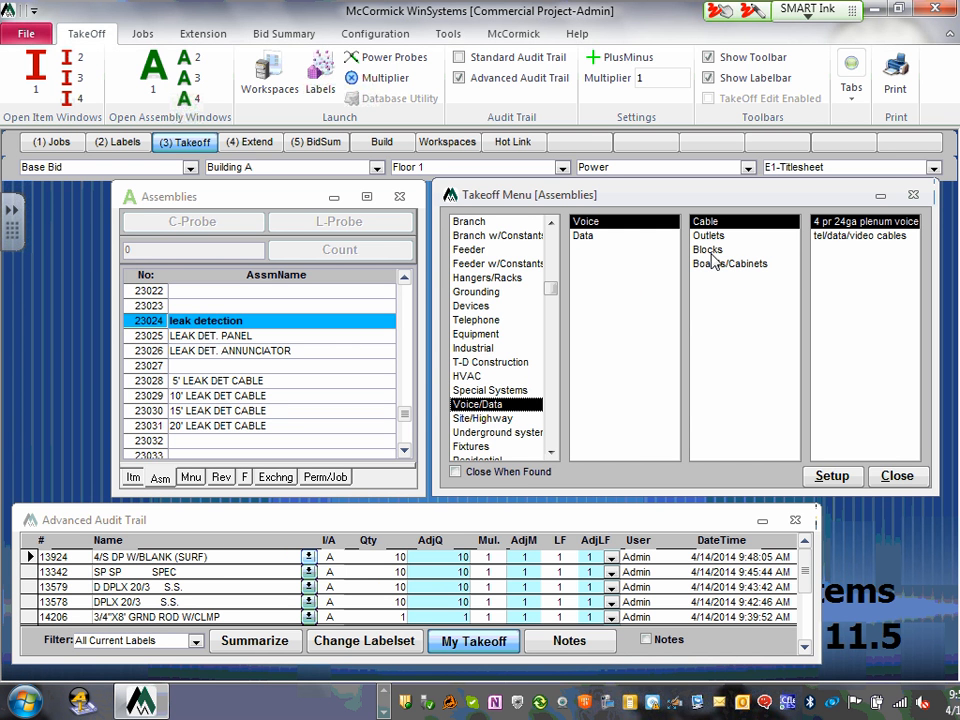
pyautogui.click(550, 452)
pyautogui.click(550, 452)
pyautogui.click(550, 452)
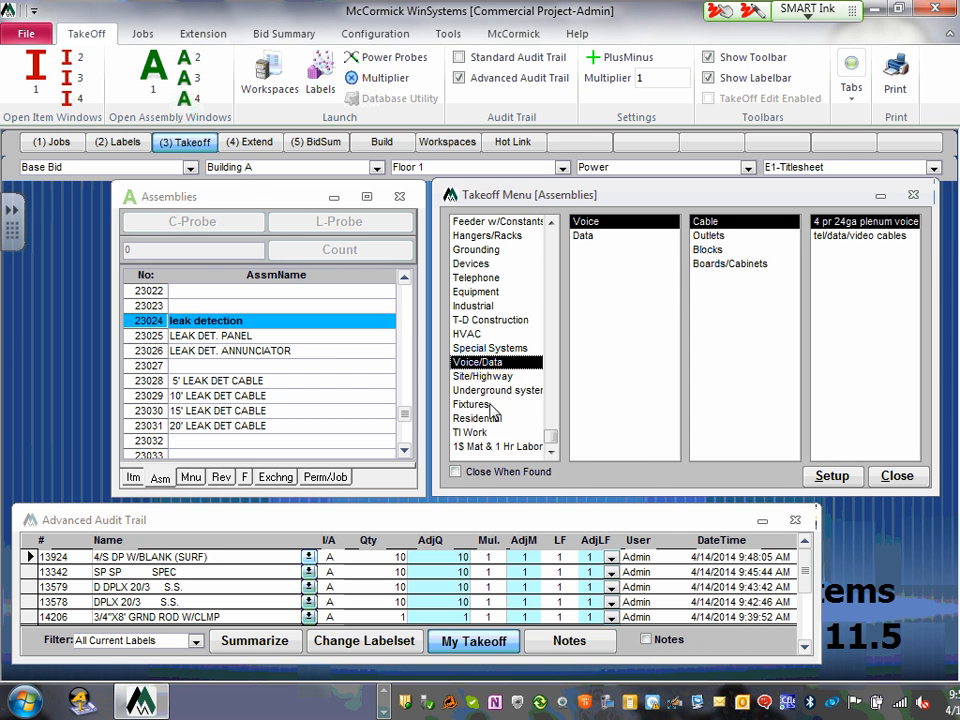
# - Add 5 of the 2X4 TROFFER 3 LAMP assembly from Fixtures lay-in troffers
pyautogui.click(478, 410)
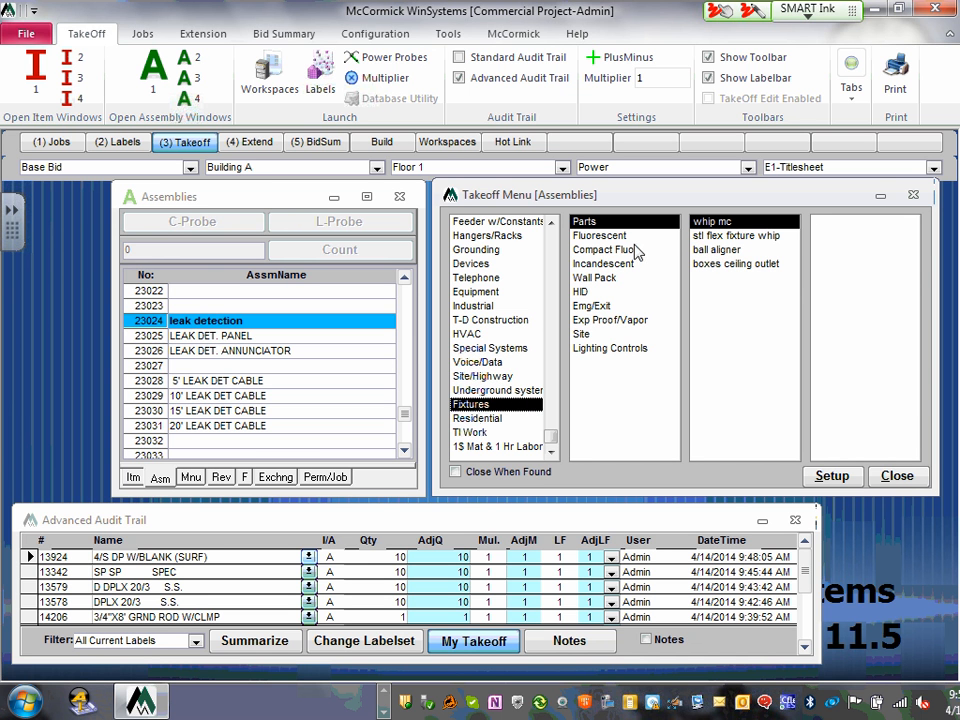
pyautogui.click(622, 239)
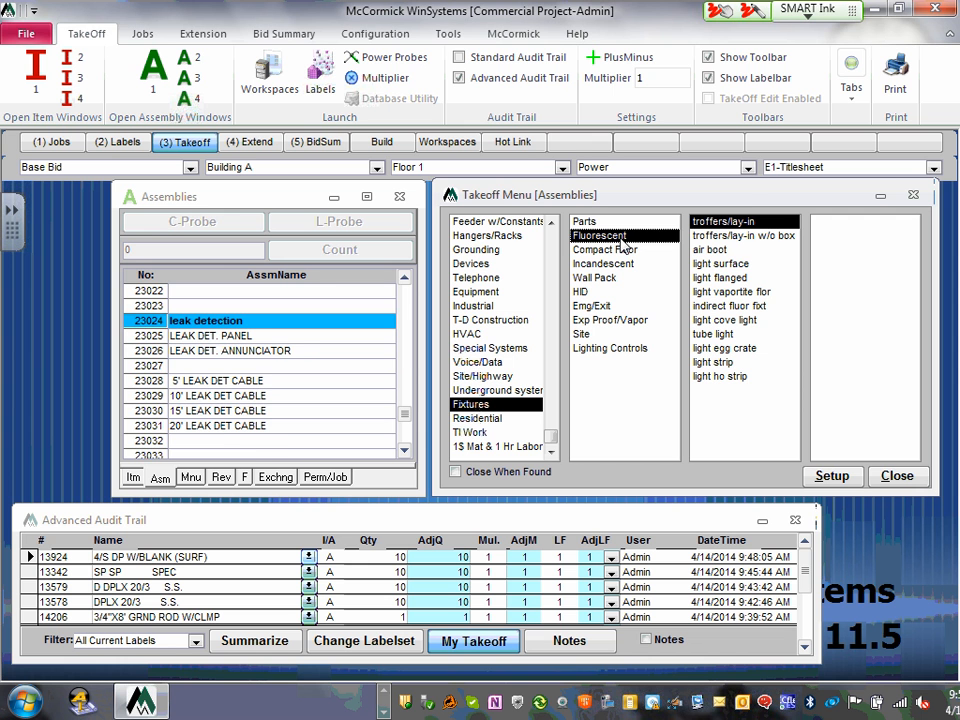
pyautogui.click(733, 224)
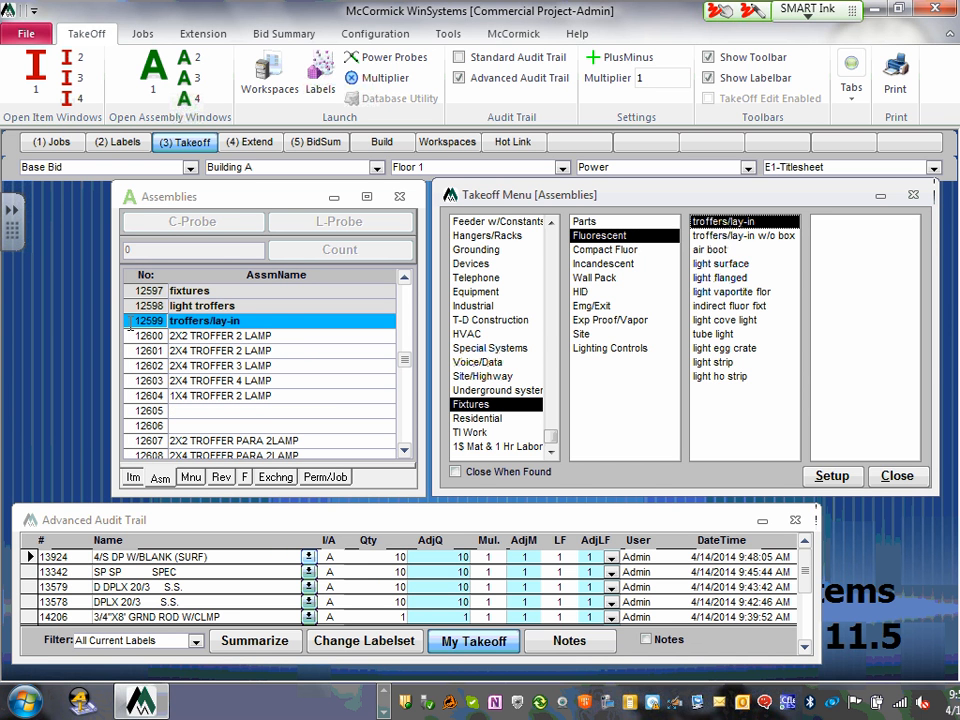
pyautogui.click(140, 367)
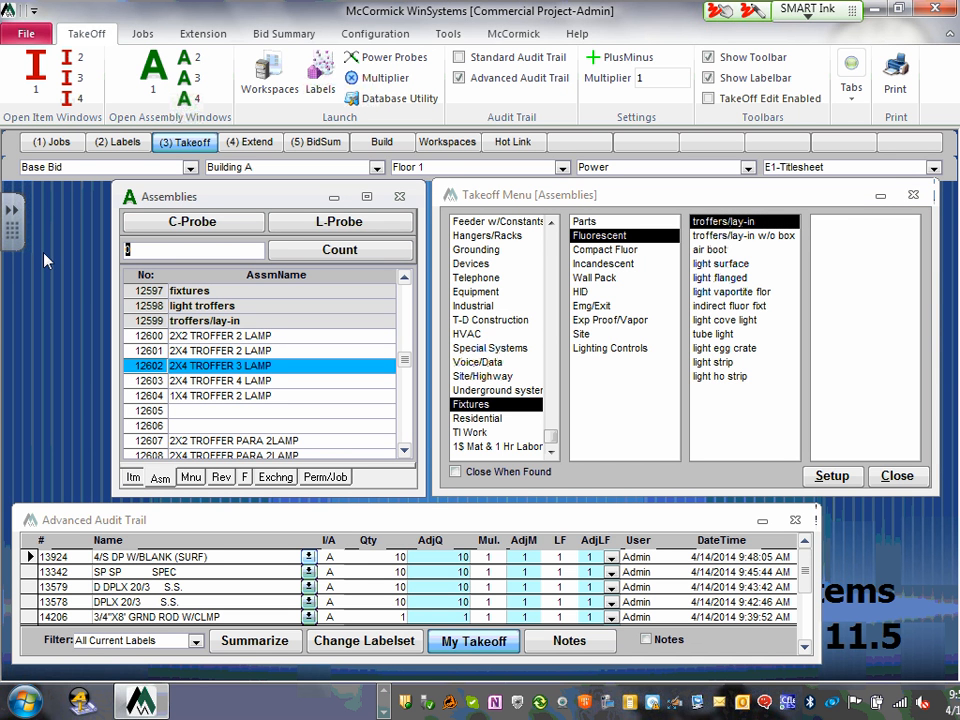
pyautogui.write('5')
pyautogui.press('Return')
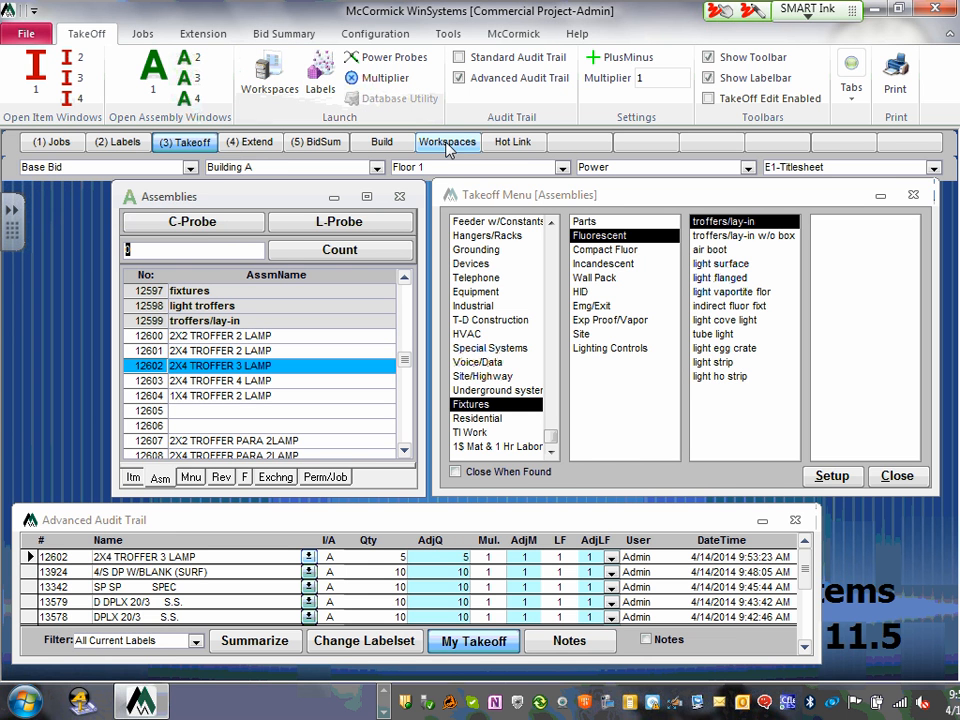
# - Browse Residential and TI Work, then show the Feeder w/Constants EMT strap assemblies
pyautogui.click(482, 420)
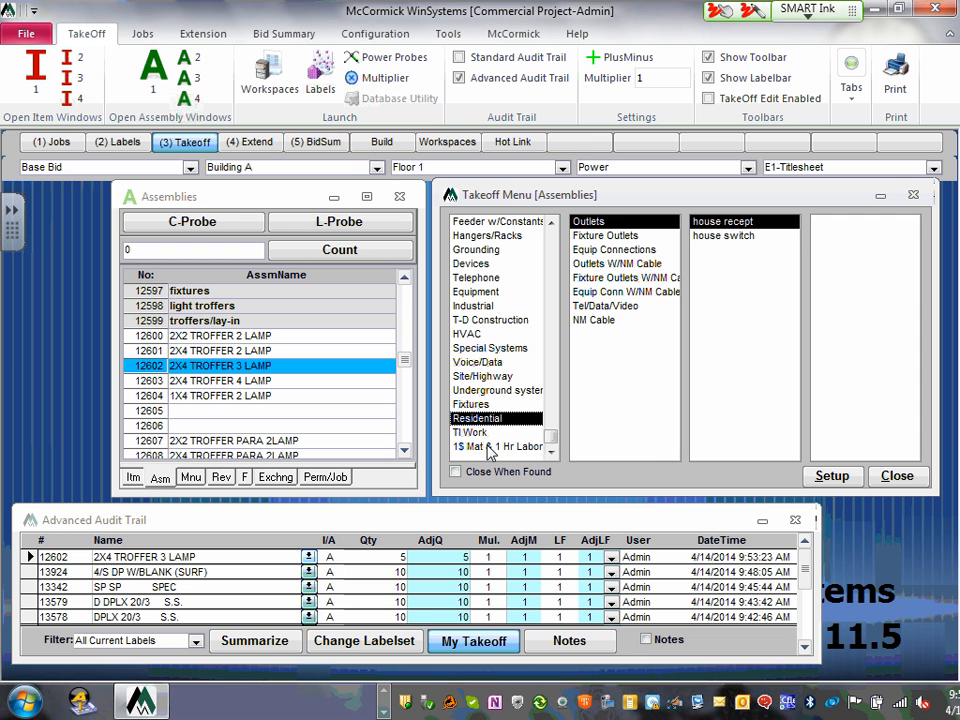
pyautogui.click(476, 433)
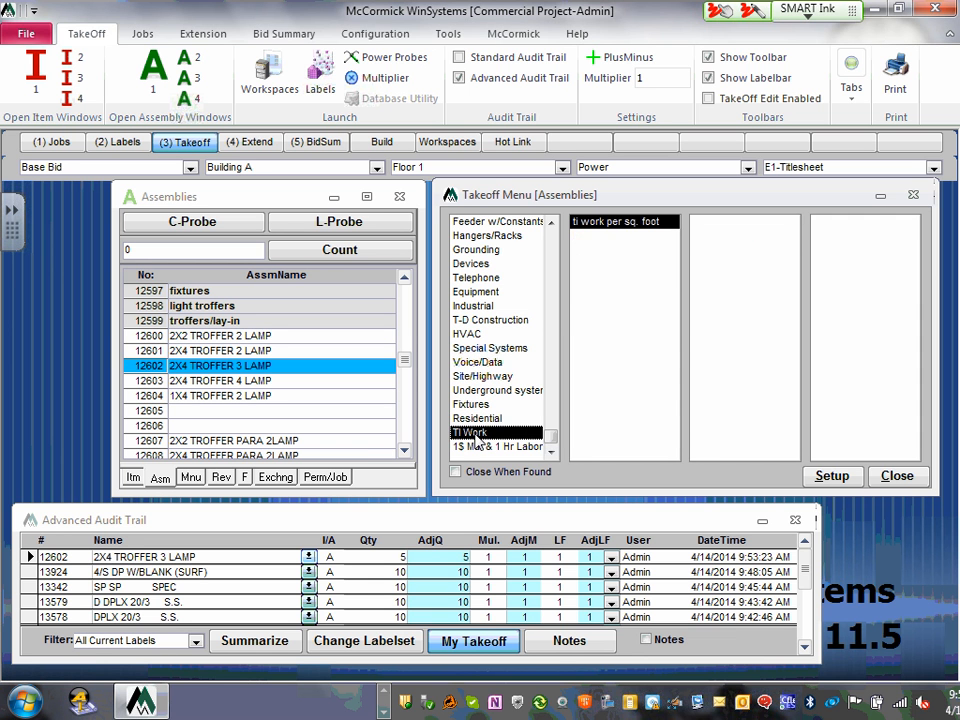
pyautogui.click(505, 224)
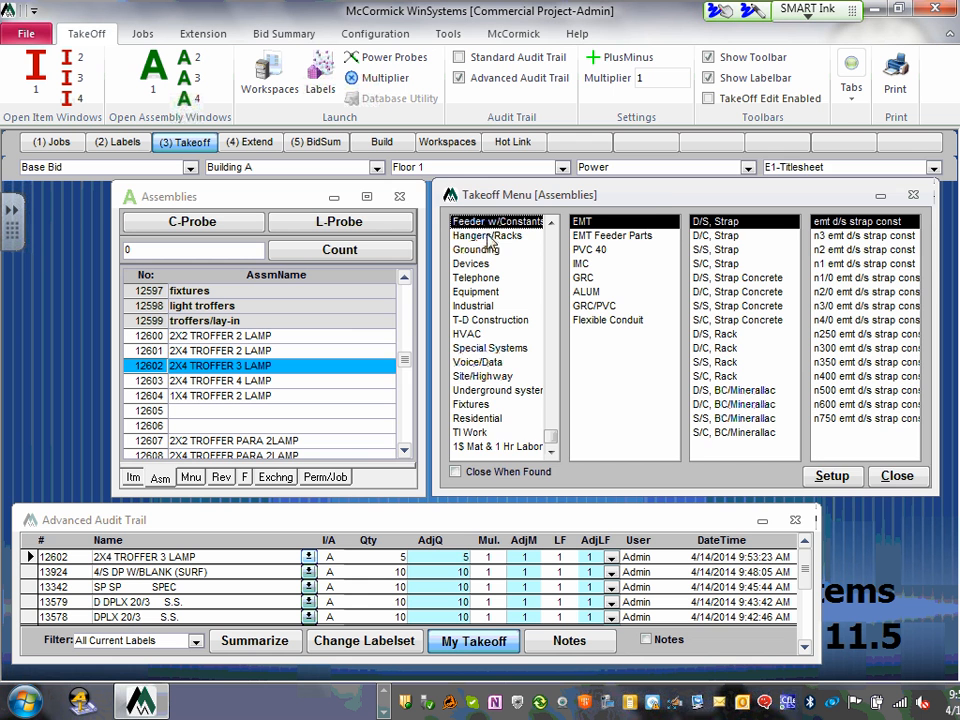
# - Move the Takeoff Menu window further left and slightly higher
pyautogui.moveTo(604, 191); pyautogui.dragTo(510, 181)
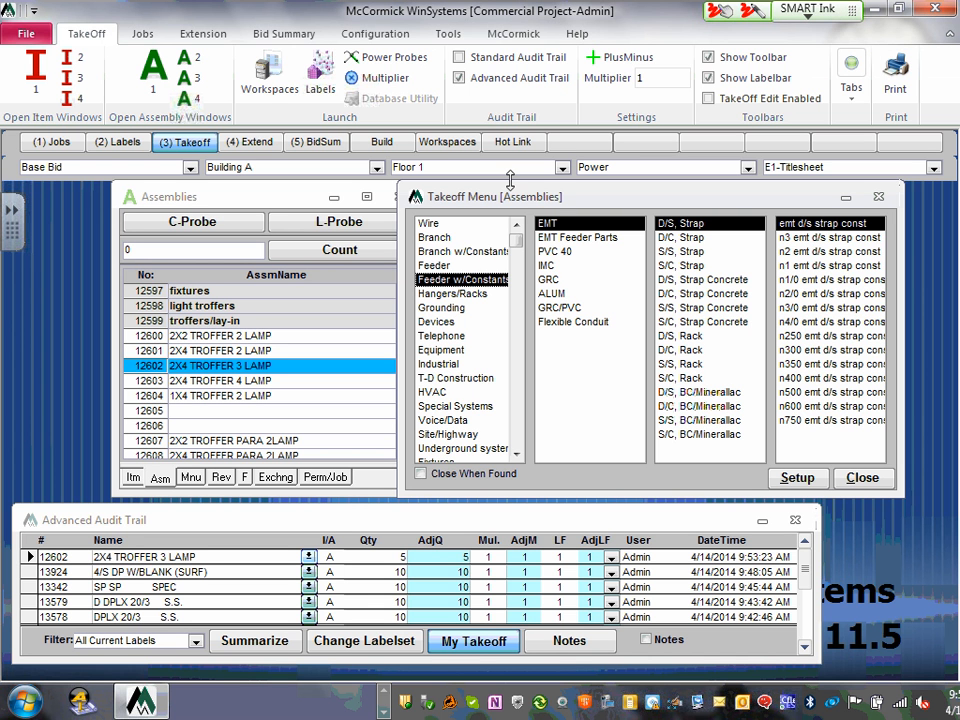
pyautogui.moveTo(510, 180); pyautogui.dragTo(533, 193)
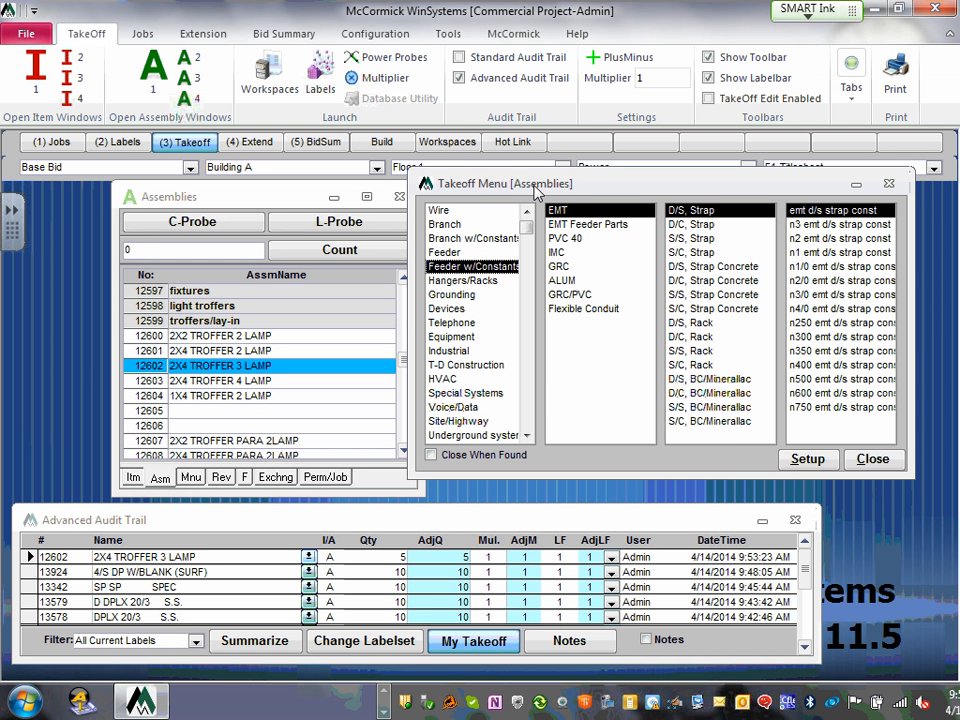
# - Toggle between the Asm and Itm lists, ending on the copper wire Items list
pyautogui.click(160, 480)
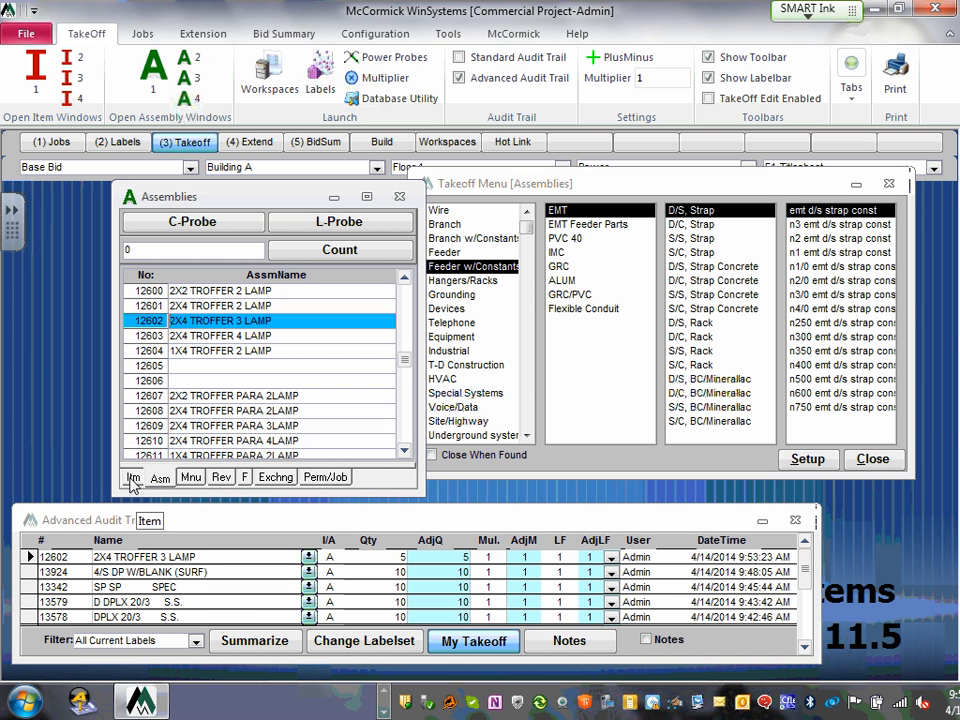
pyautogui.click(131, 479)
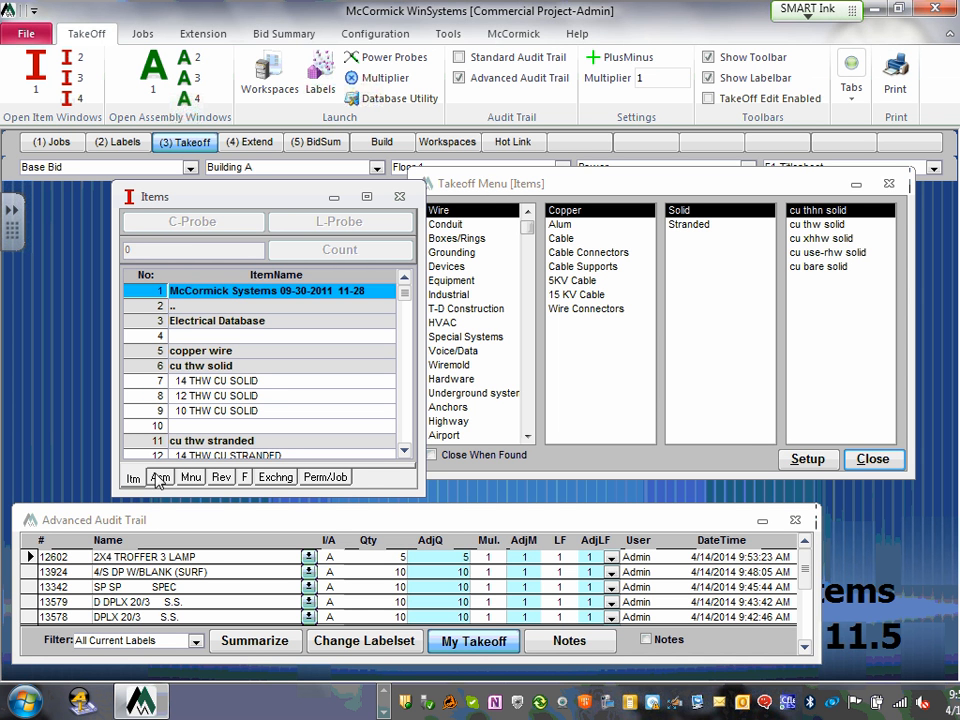
pyautogui.click(160, 479)
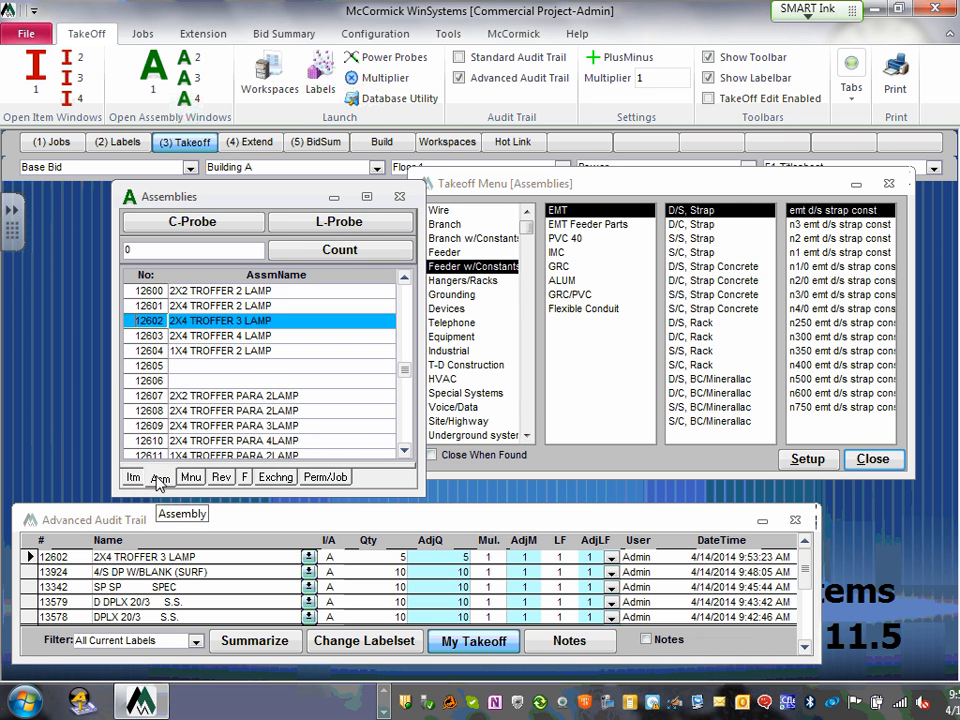
pyautogui.click(131, 479)
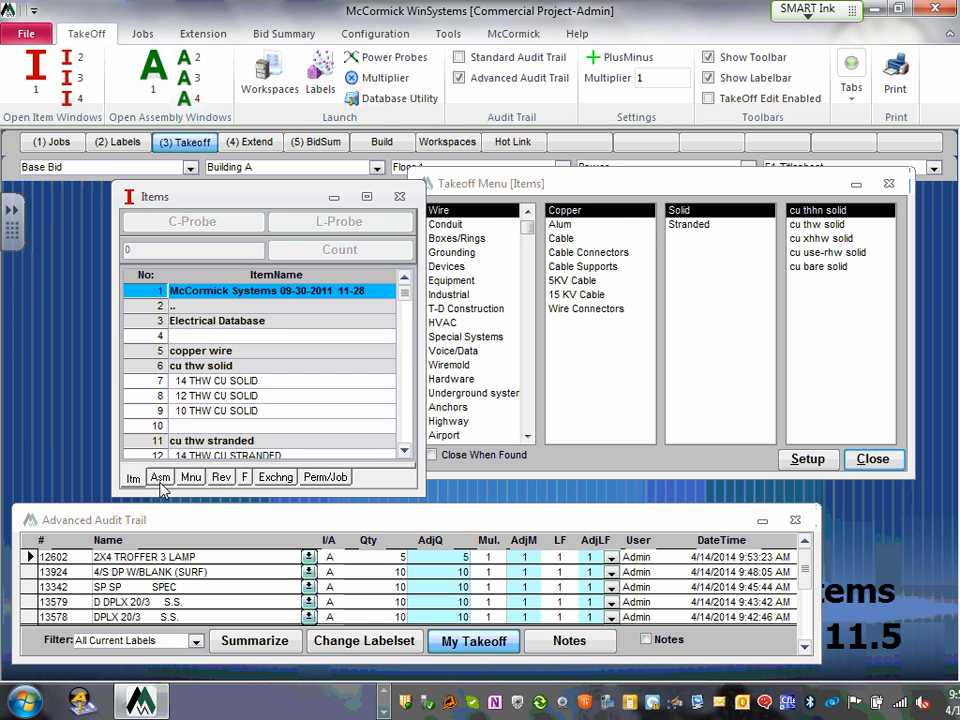
pyautogui.click(158, 480)
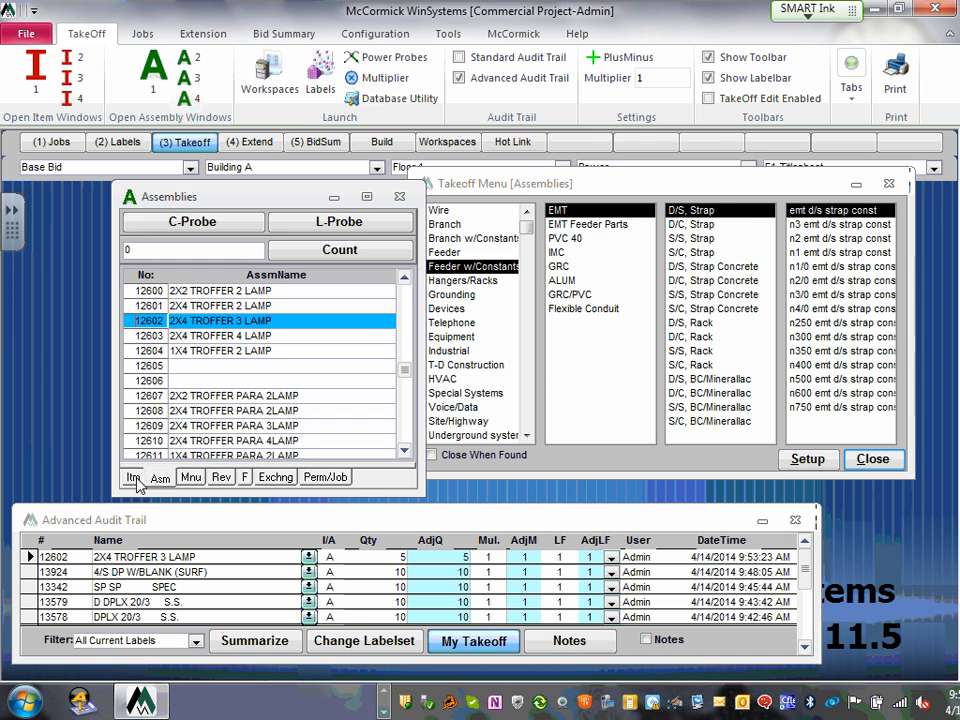
pyautogui.click(130, 482)
pyautogui.click(160, 480)
pyautogui.click(133, 480)
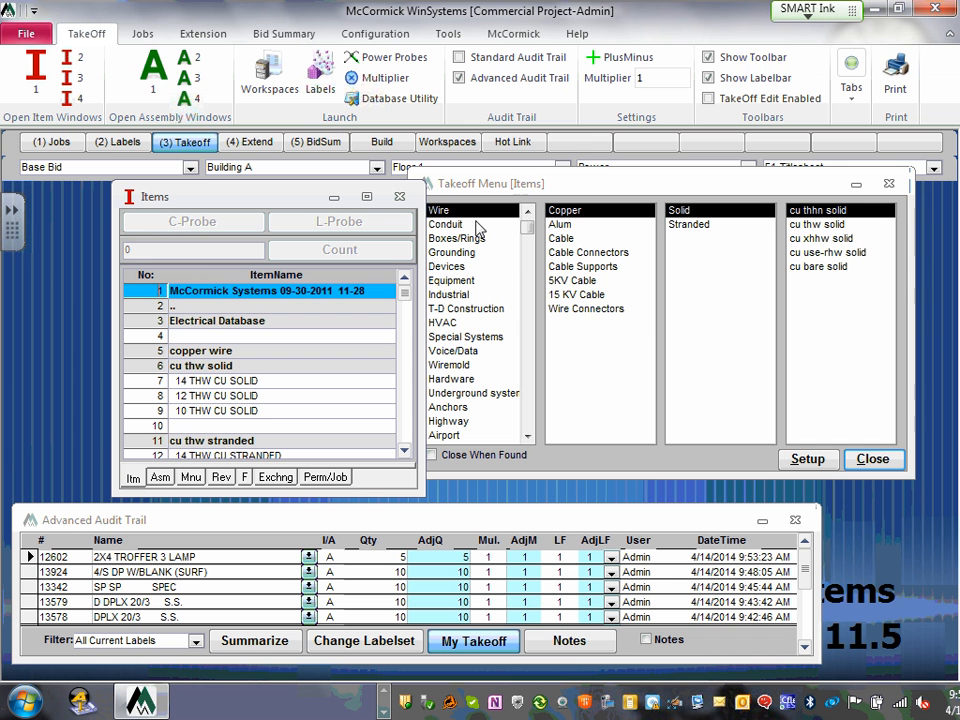
# - Add 20 of DPLX 5-20R COMMERCIAL (15409) from Devices spec receptacles and open its entry name
pyautogui.click(457, 267)
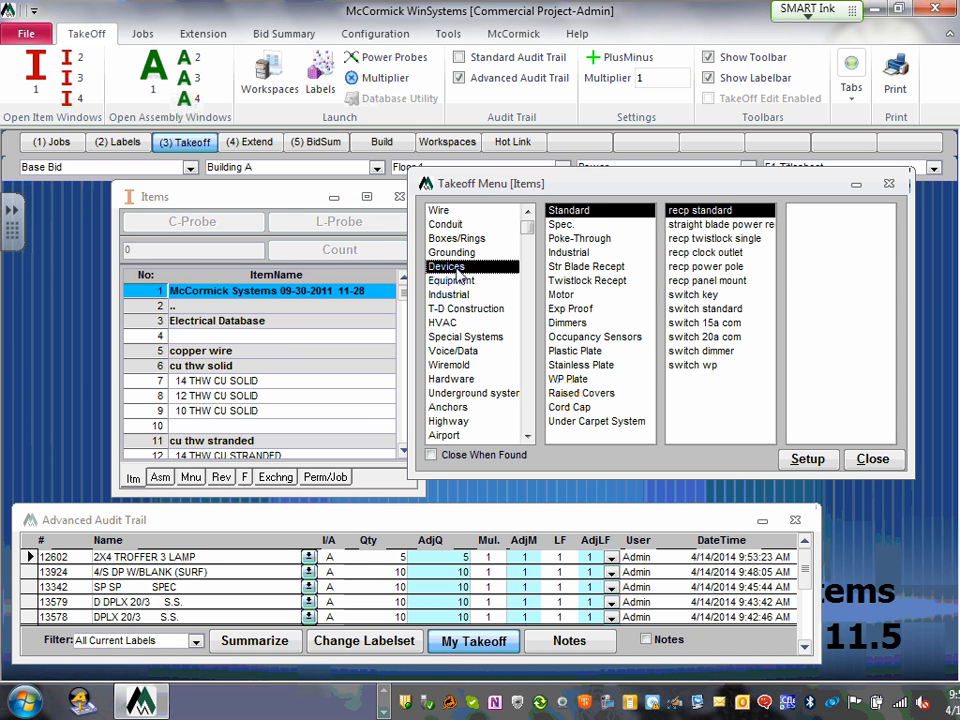
pyautogui.click(562, 224)
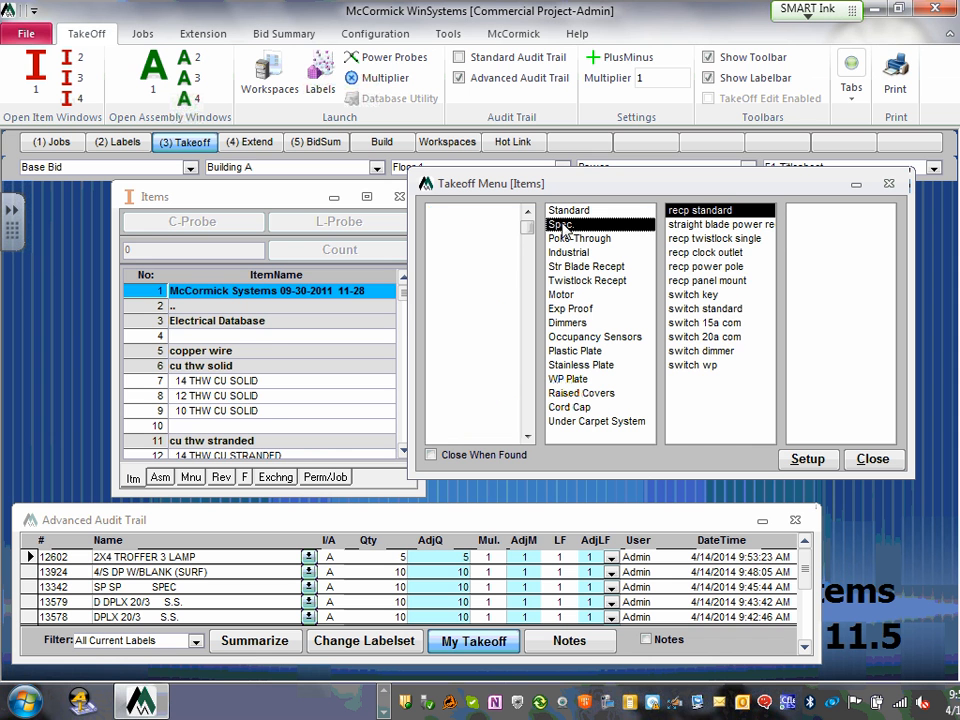
pyautogui.click(727, 226)
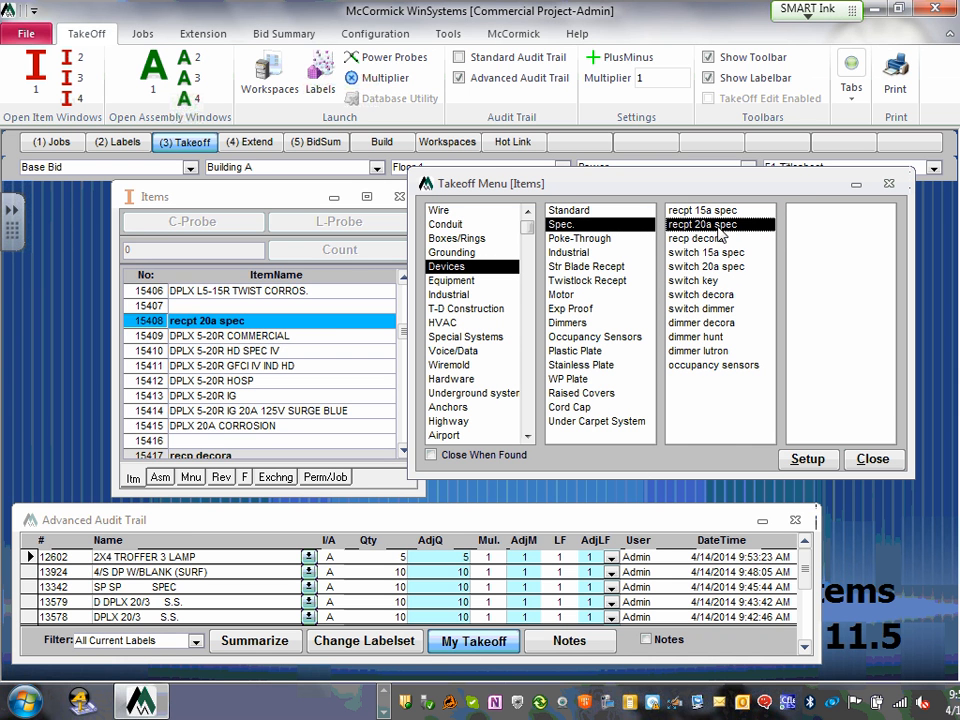
pyautogui.click(151, 337)
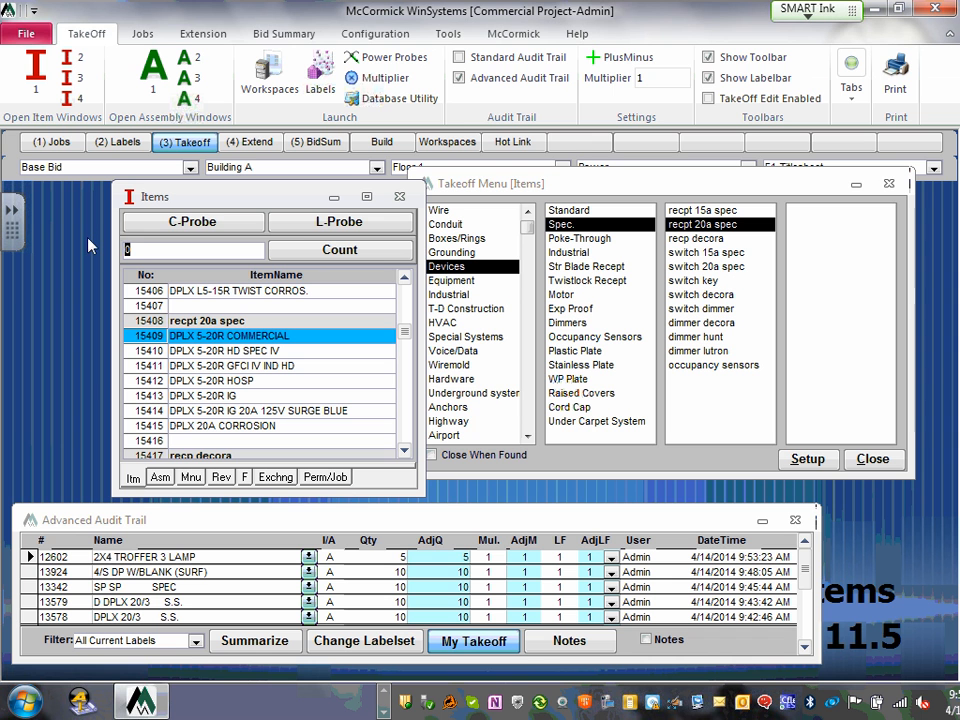
pyautogui.write('20')
pyautogui.press('Return')
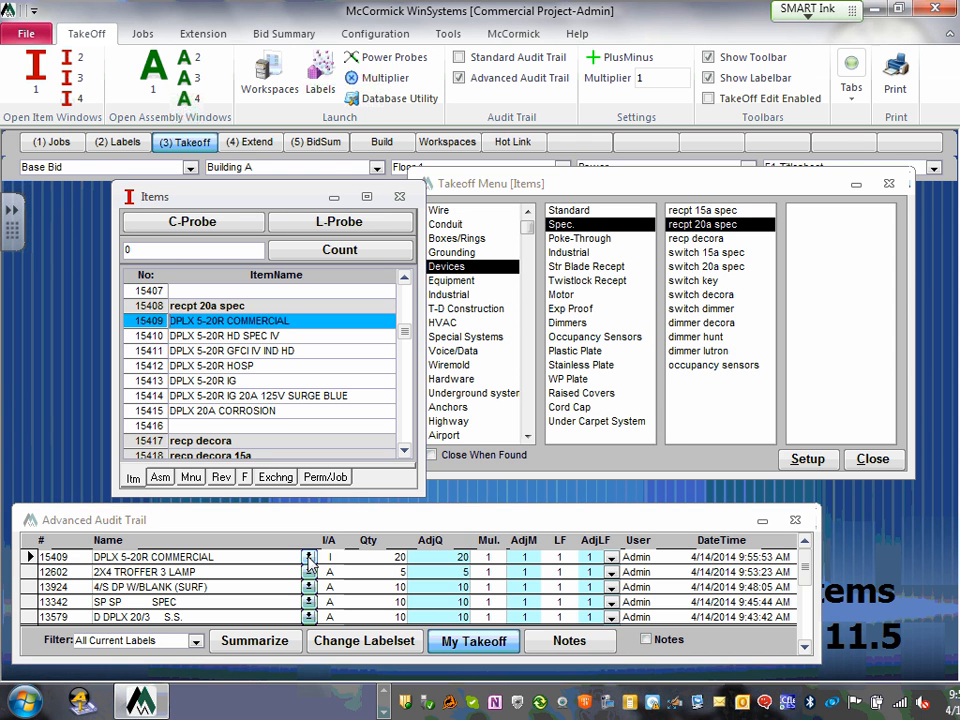
pyautogui.click(242, 561)
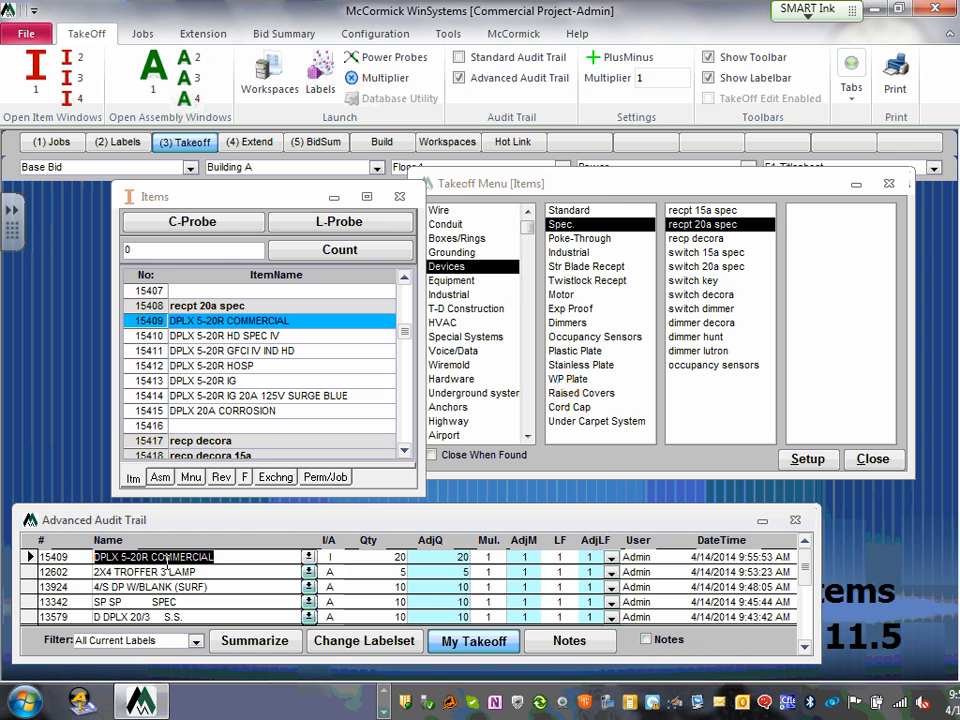
# - Add 10 of the 4 EMT item (1010) from the Conduit emt conduit list
pyautogui.click(457, 231)
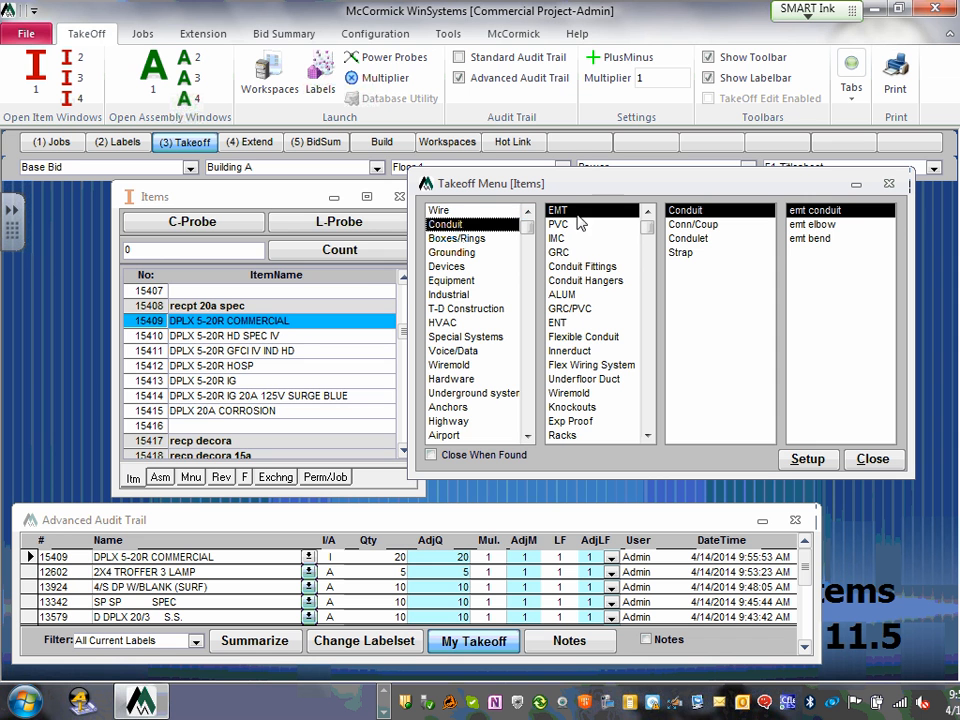
pyautogui.click(826, 210)
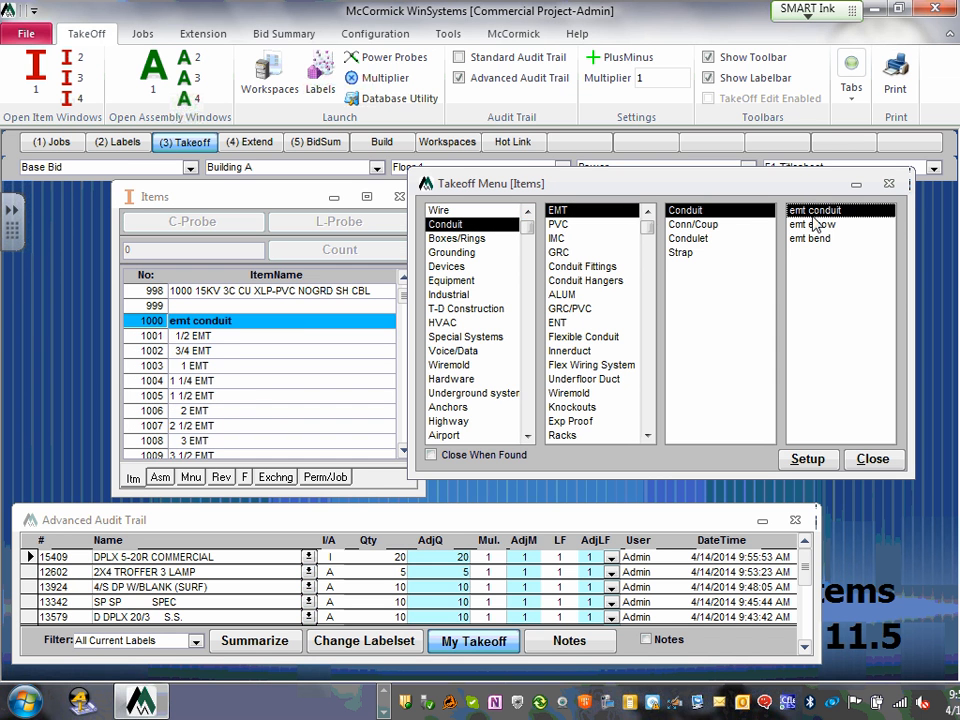
pyautogui.click(404, 452)
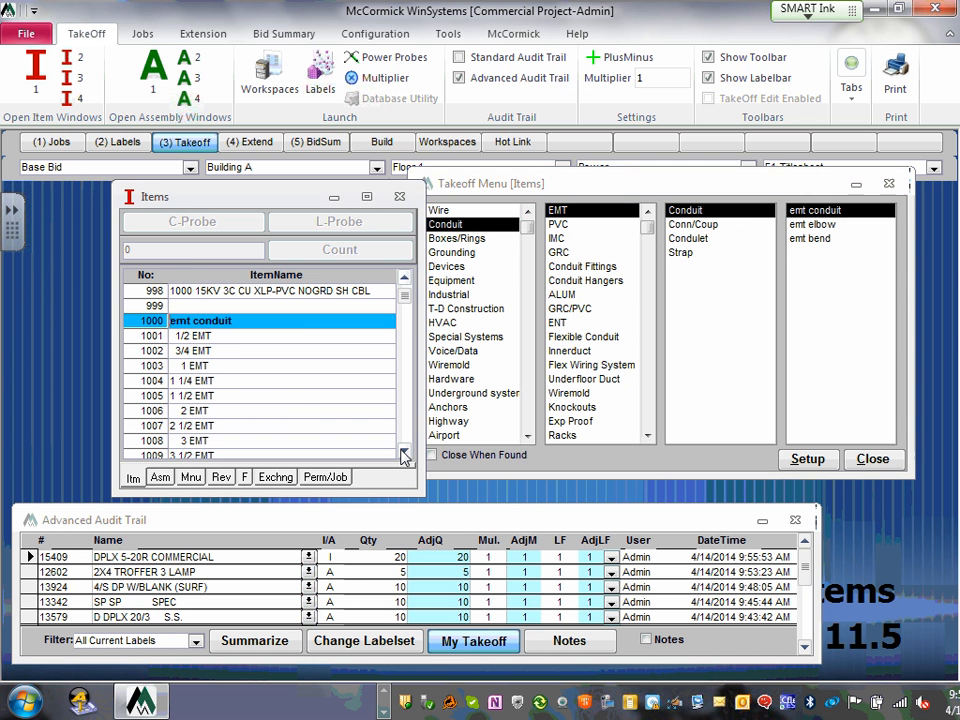
pyautogui.click(404, 452)
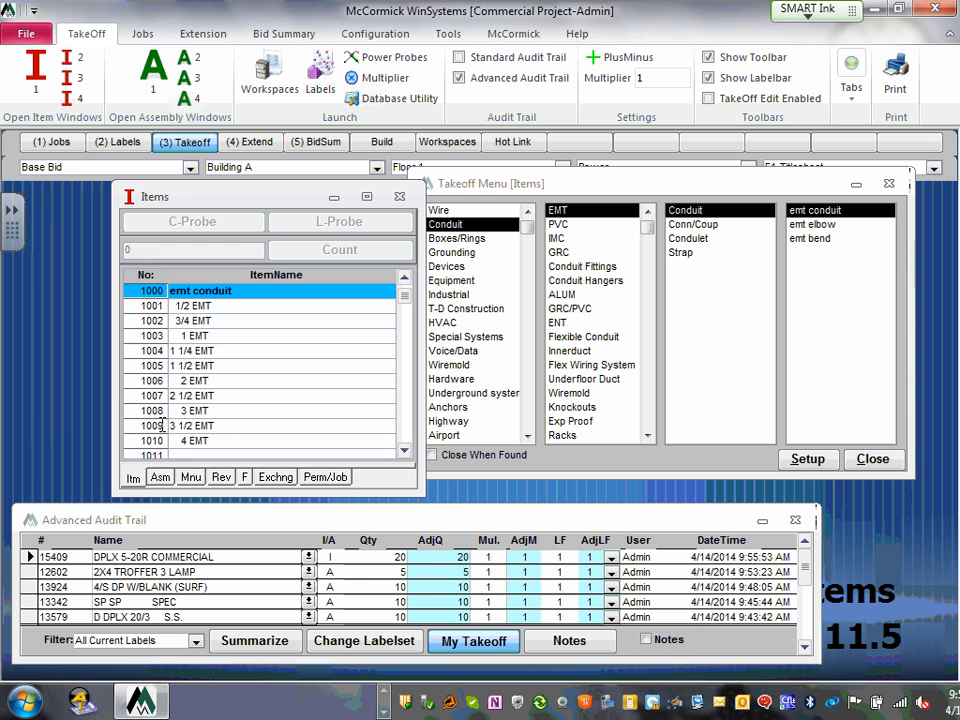
pyautogui.click(142, 440)
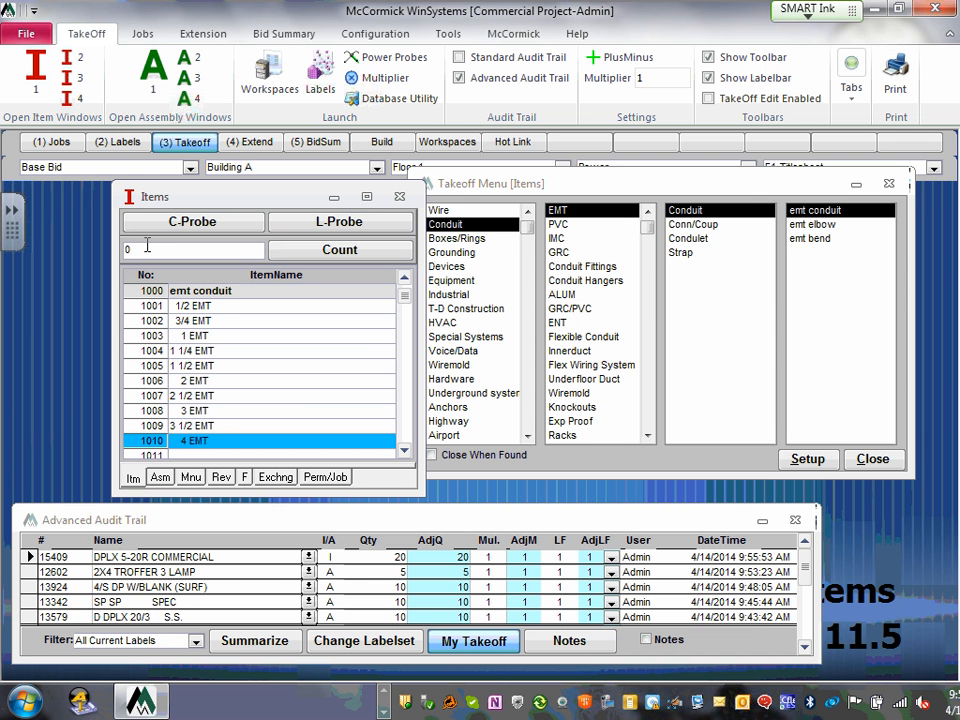
pyautogui.moveTo(148, 249); pyautogui.dragTo(33, 213)
pyautogui.write('10')
pyautogui.press('Return')
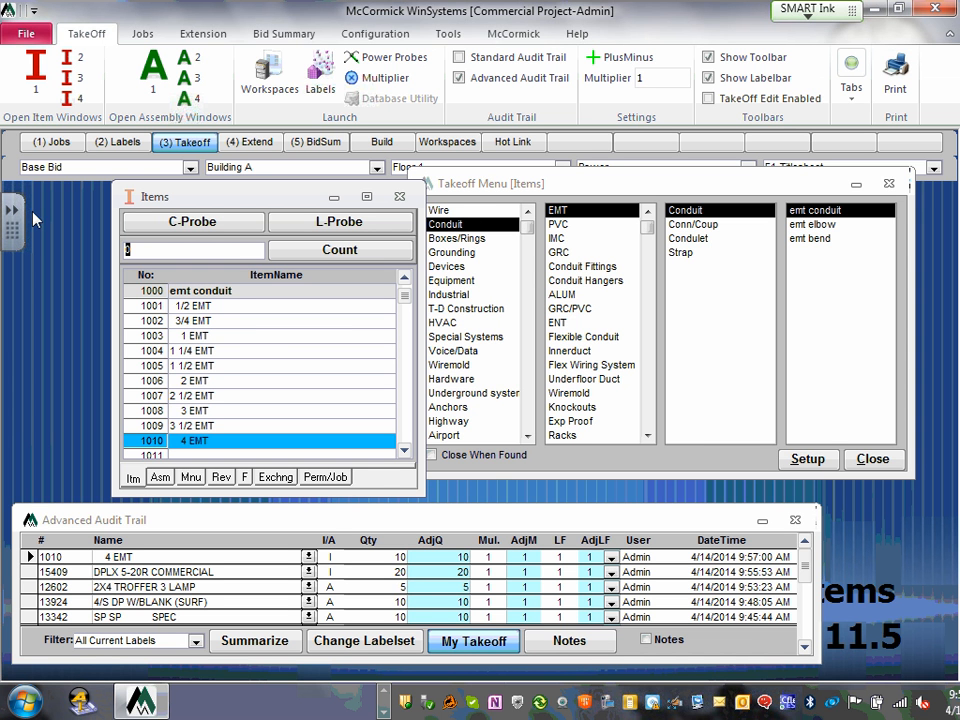
# - Delete the 4 EMT takeoff entry from the Advanced Audit Trail
pyautogui.click(29, 572)
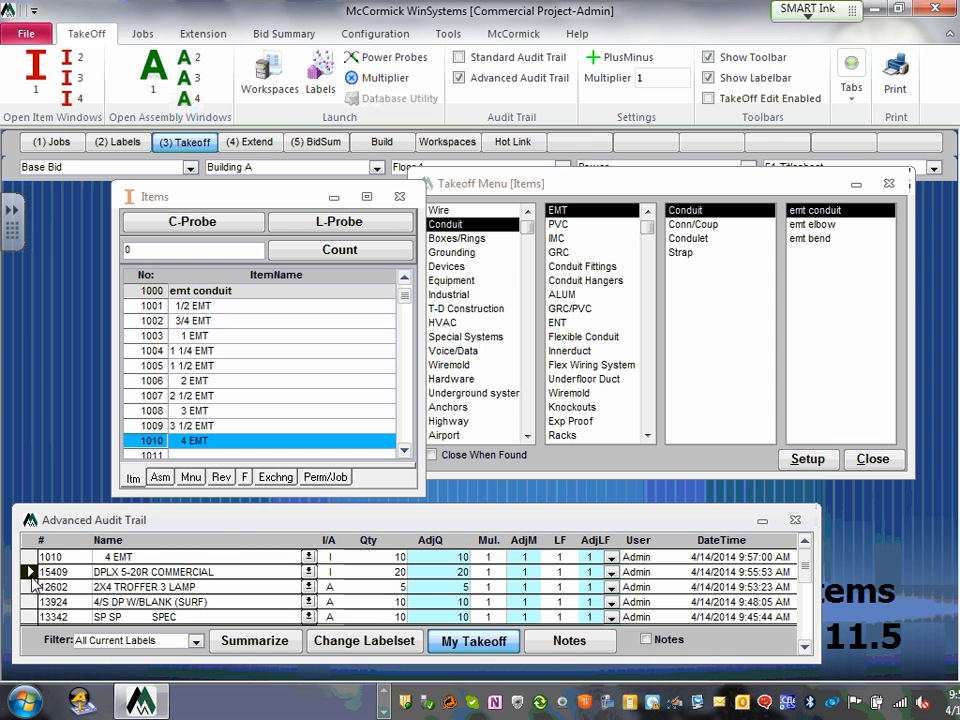
pyautogui.click(28, 560)
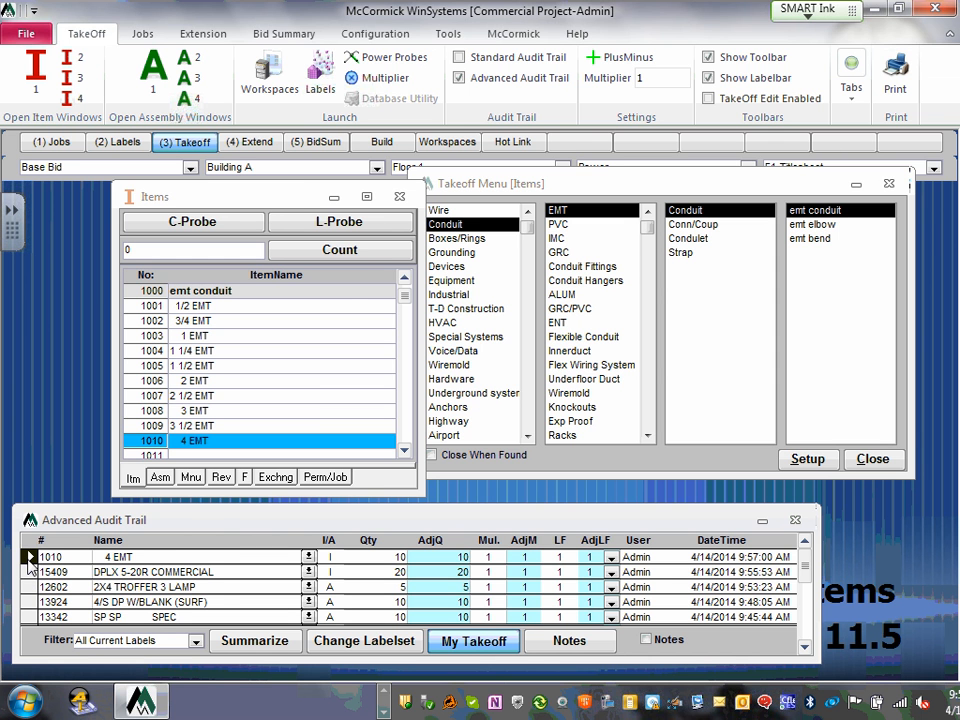
pyautogui.press('Delete')
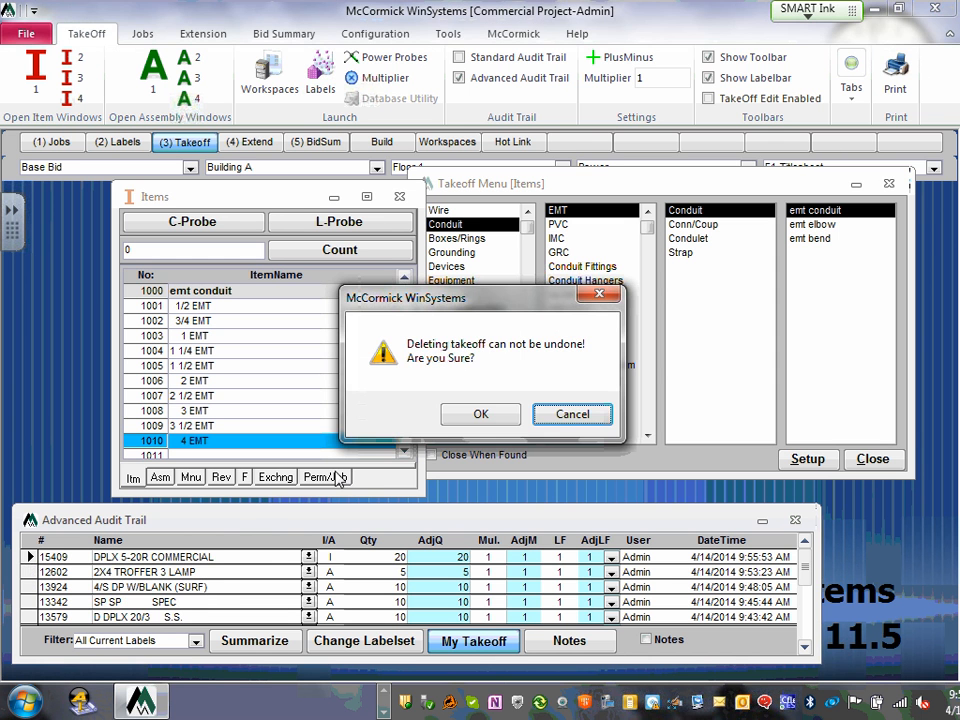
pyautogui.click(505, 417)
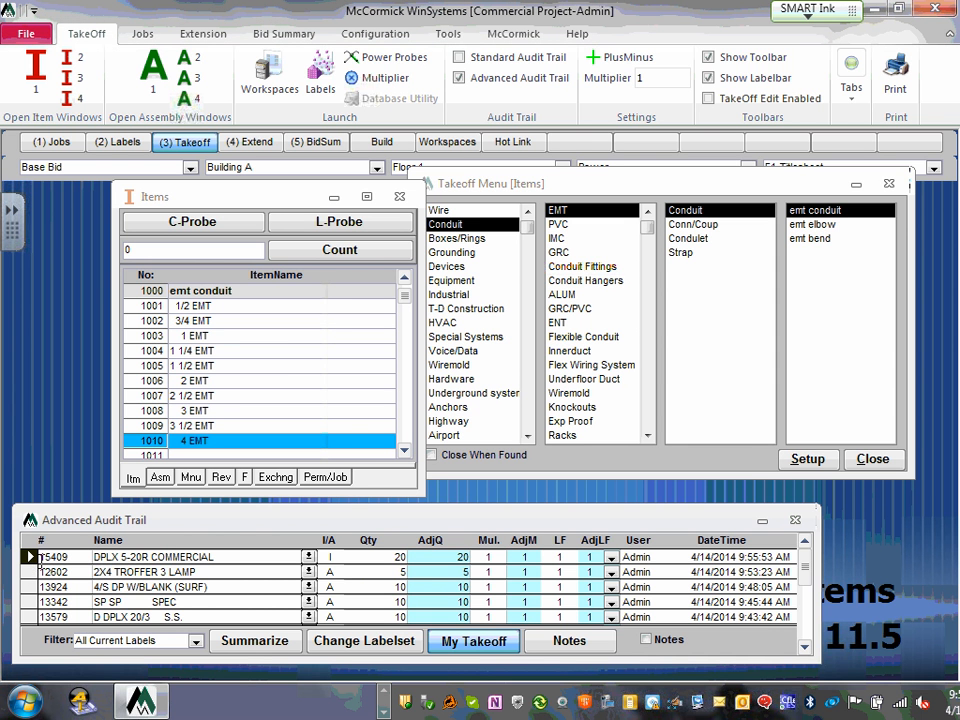
# - Delete the next block of takeoff entries, including DPLX 5-20R COMMERCIAL and the troffer
pyautogui.keyDown('shift'); pyautogui.click(30, 603); pyautogui.keyUp('shift')
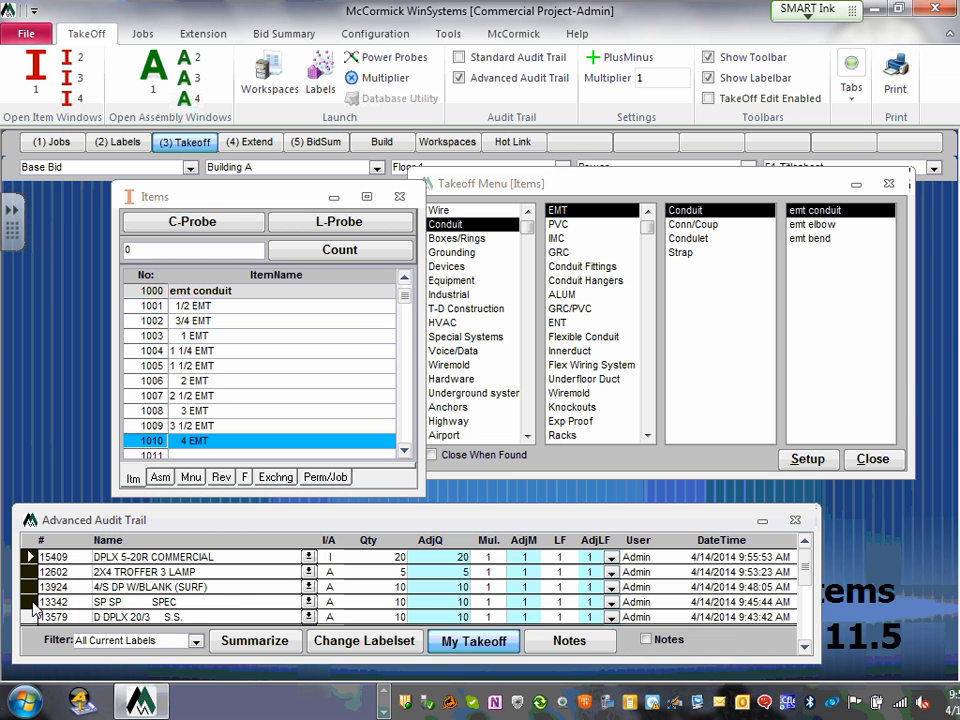
pyautogui.press('Delete')
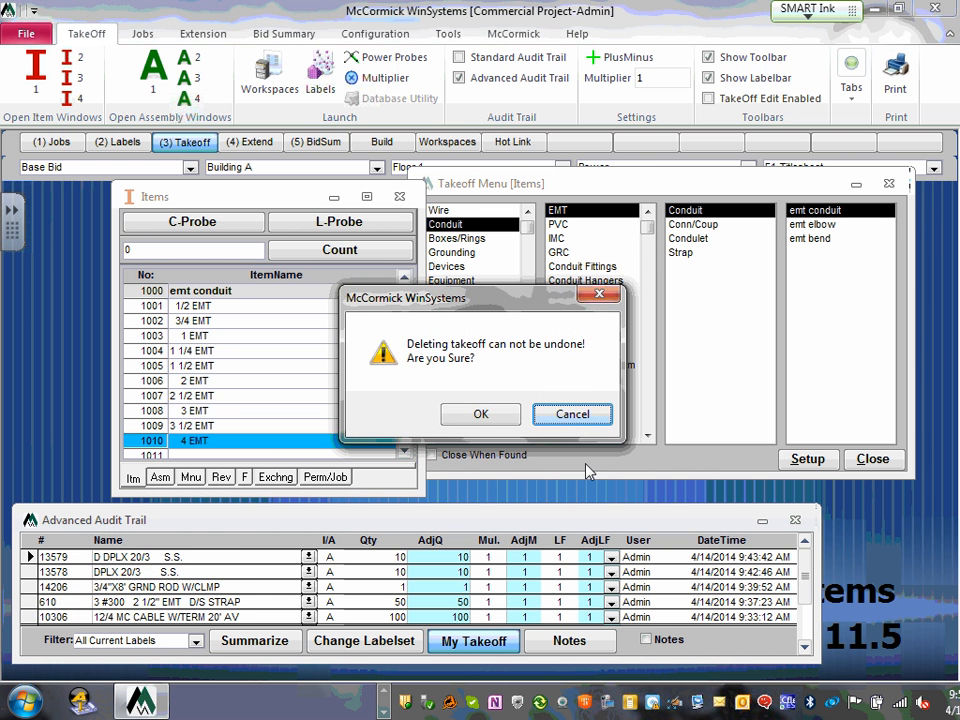
pyautogui.click(485, 414)
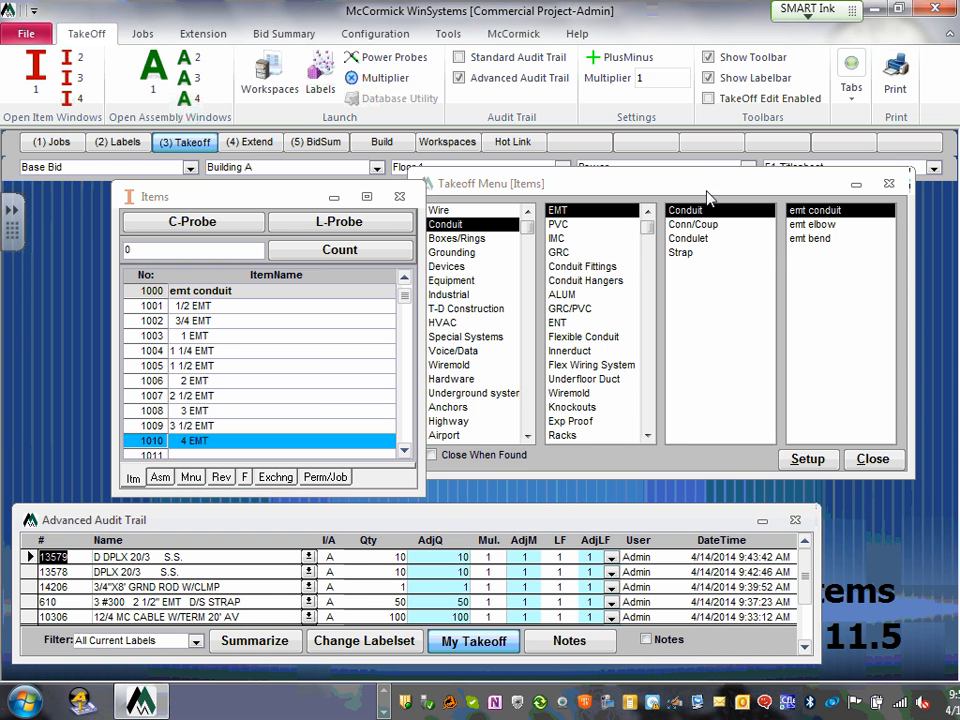
# - Move the Takeoff Menu window and confirm Base Bid, Building A, Floor 1 and Power on the label bar
pyautogui.moveTo(707, 187); pyautogui.dragTo(733, 209)
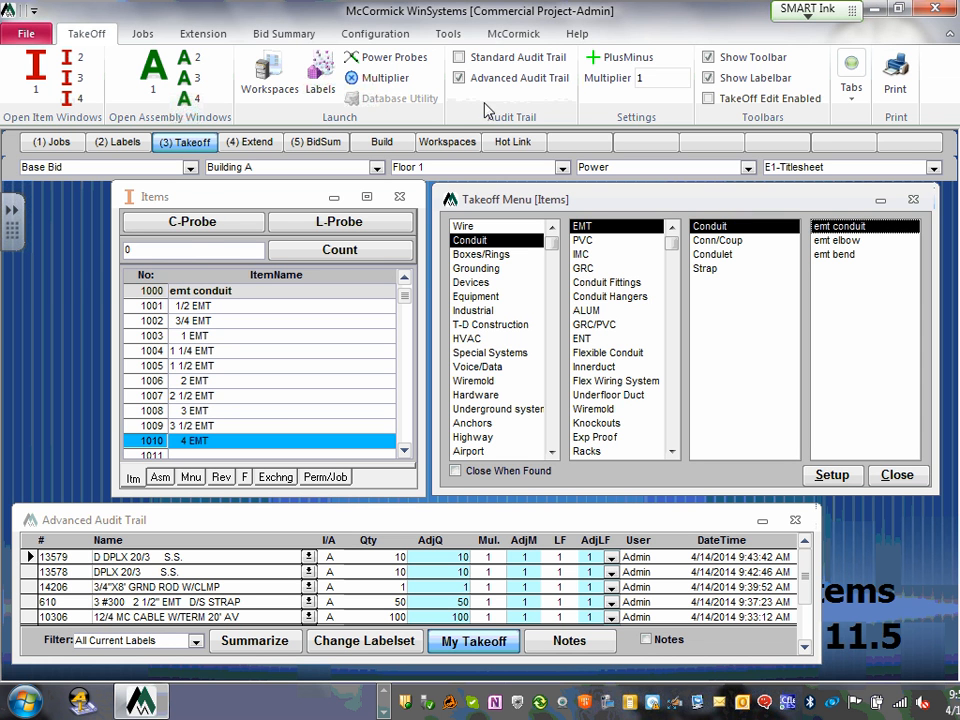
pyautogui.click(194, 169)
pyautogui.click(192, 168)
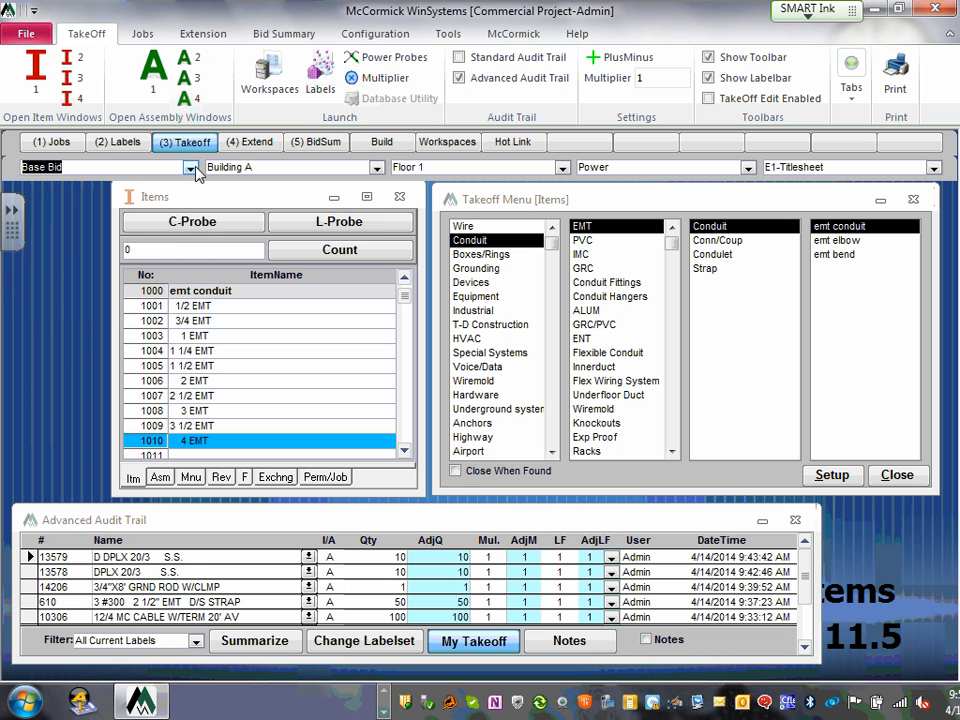
pyautogui.click(378, 168)
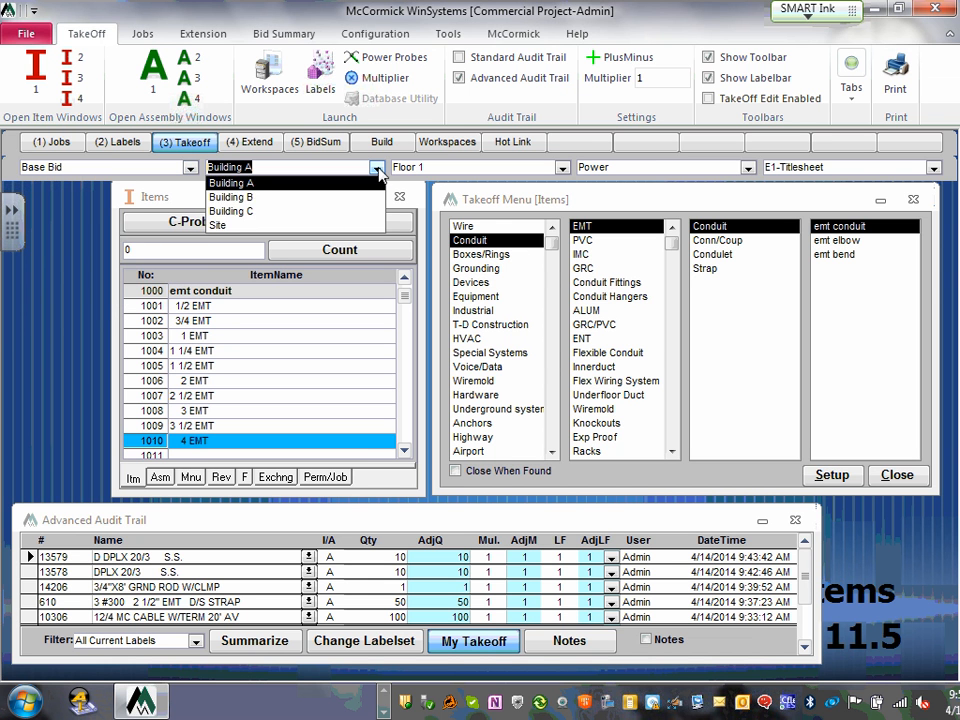
pyautogui.click(378, 168)
pyautogui.click(563, 168)
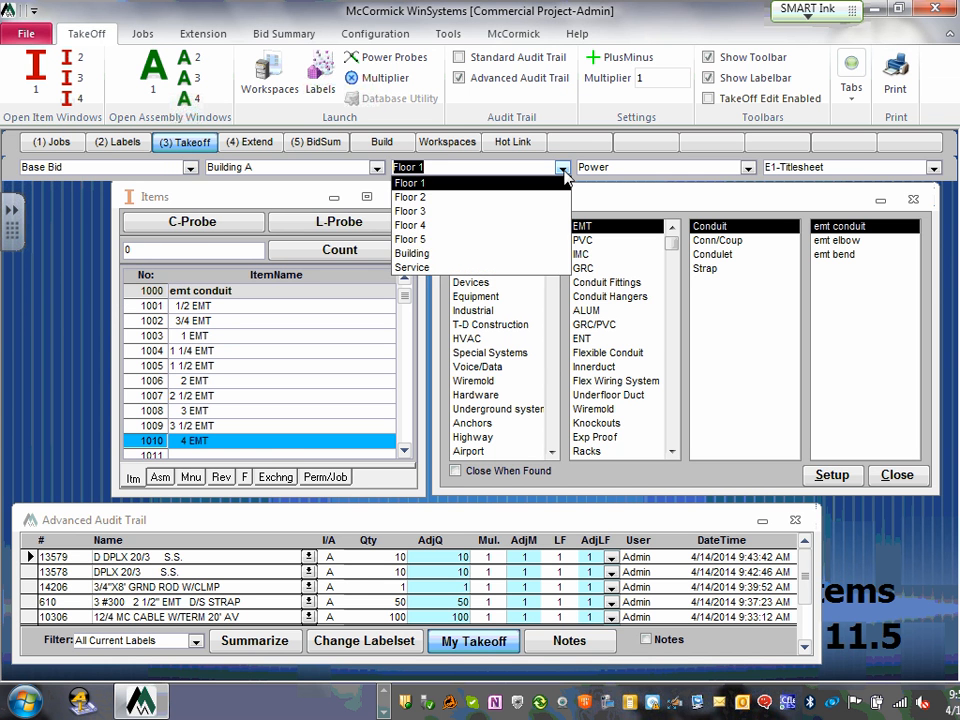
pyautogui.click(563, 168)
pyautogui.click(747, 168)
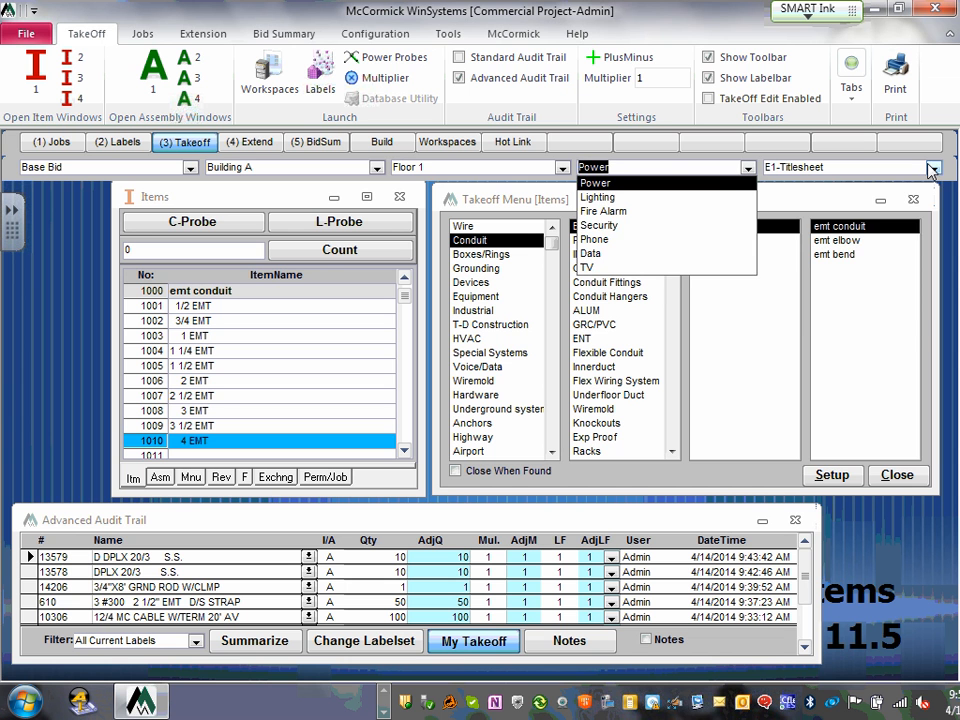
pyautogui.click(747, 168)
# - Change the takeoff sheet from E1-Titlesheet to E6-Power
pyautogui.click(933, 168)
pyautogui.click(933, 168)
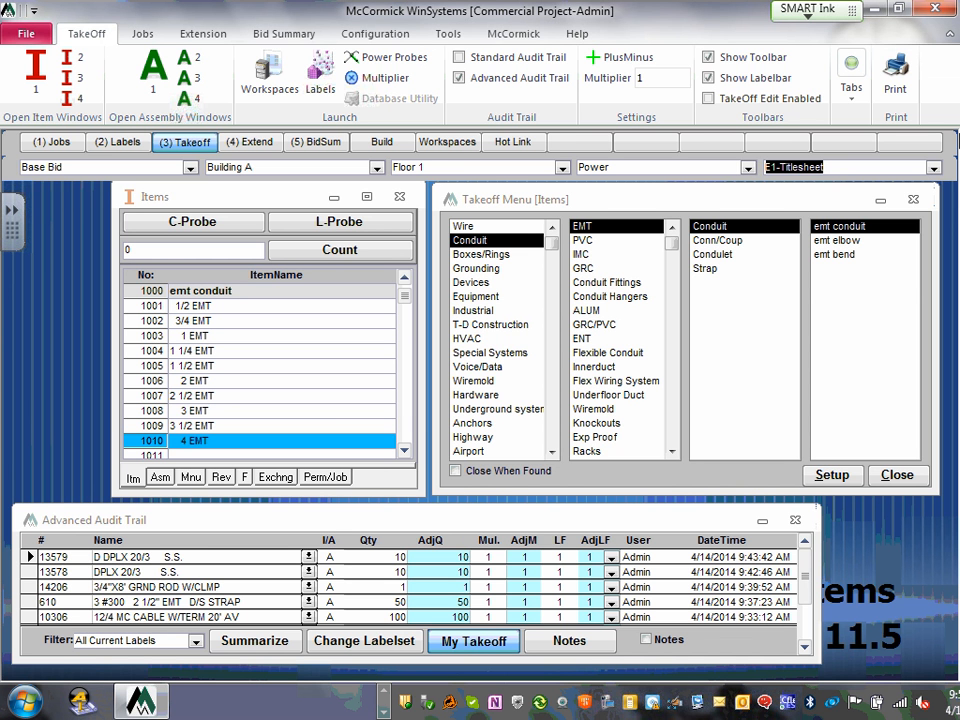
pyautogui.click(933, 169)
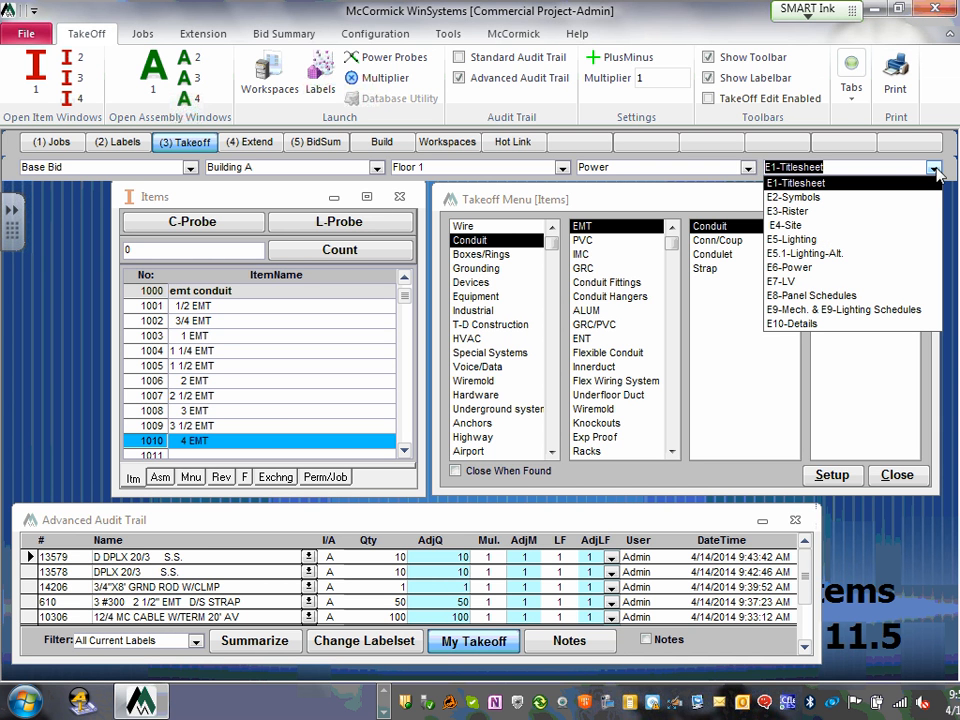
pyautogui.click(818, 267)
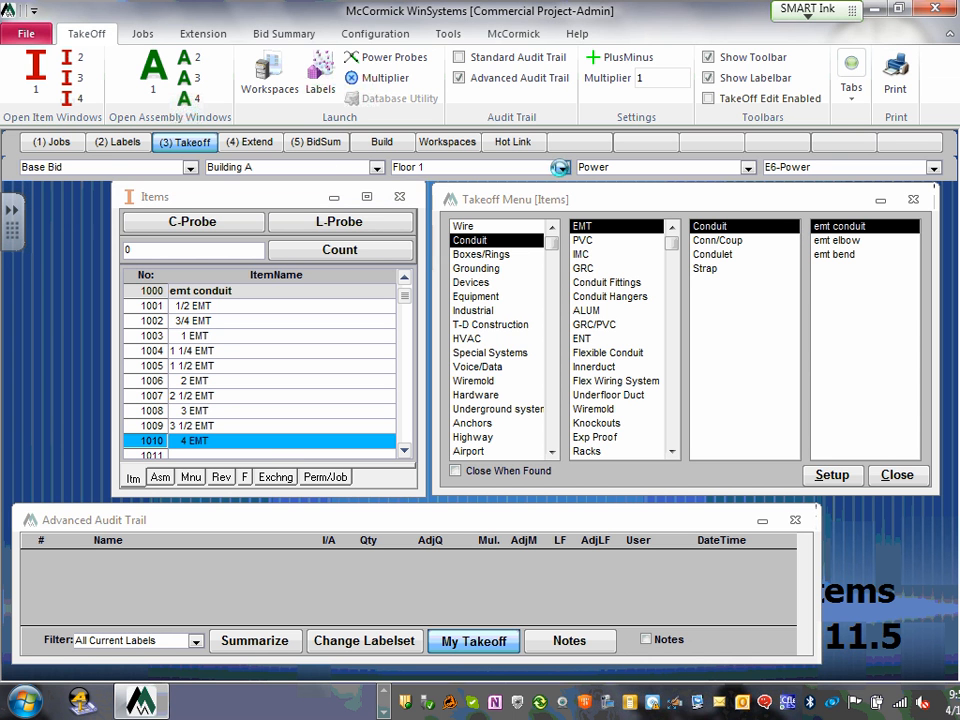
# - Confirm Floor 1 and Building A stay selected on the label bar
pyautogui.click(561, 167)
pyautogui.click(561, 167)
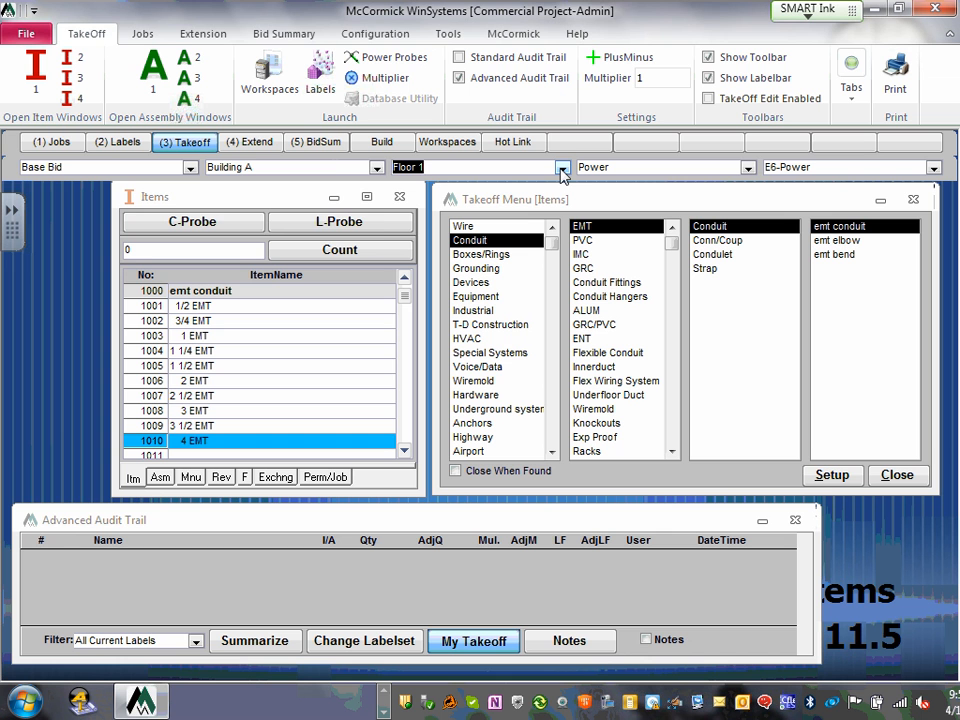
pyautogui.click(376, 168)
pyautogui.click(376, 168)
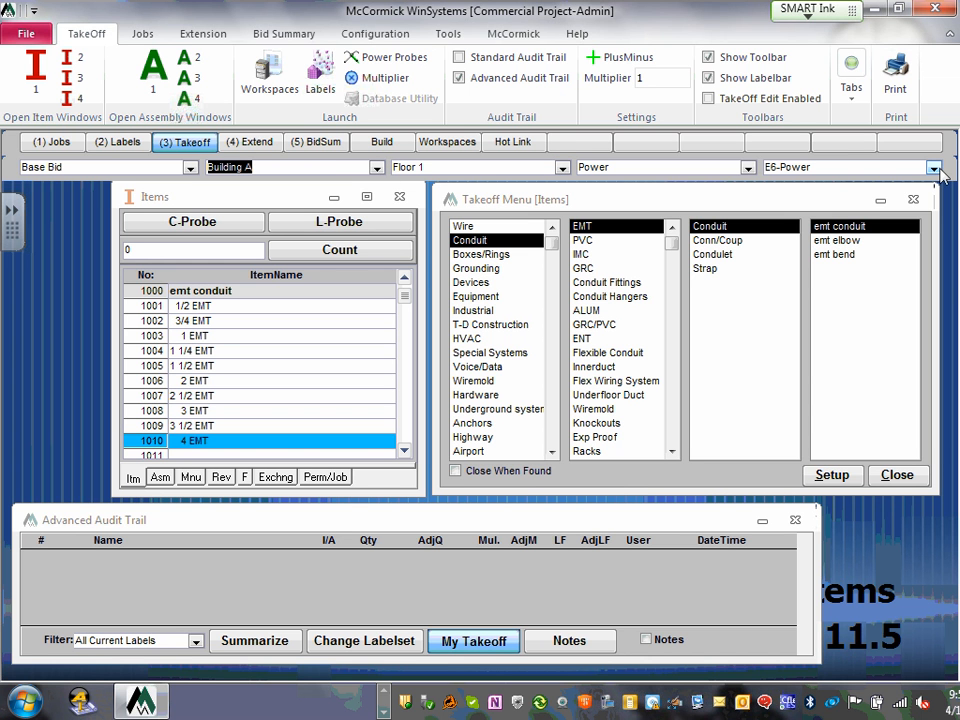
# - Take off a count of 100 for item 1010 4 EMT on E6-Power
pyautogui.click(134, 246)
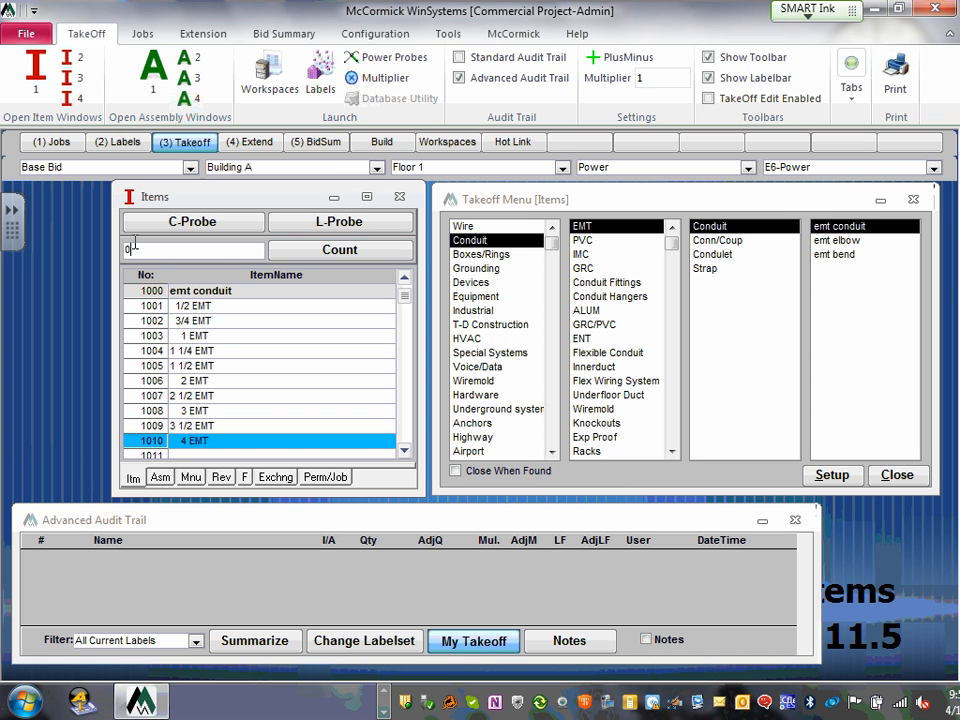
pyautogui.moveTo(135, 244); pyautogui.dragTo(104, 244)
pyautogui.write('10')
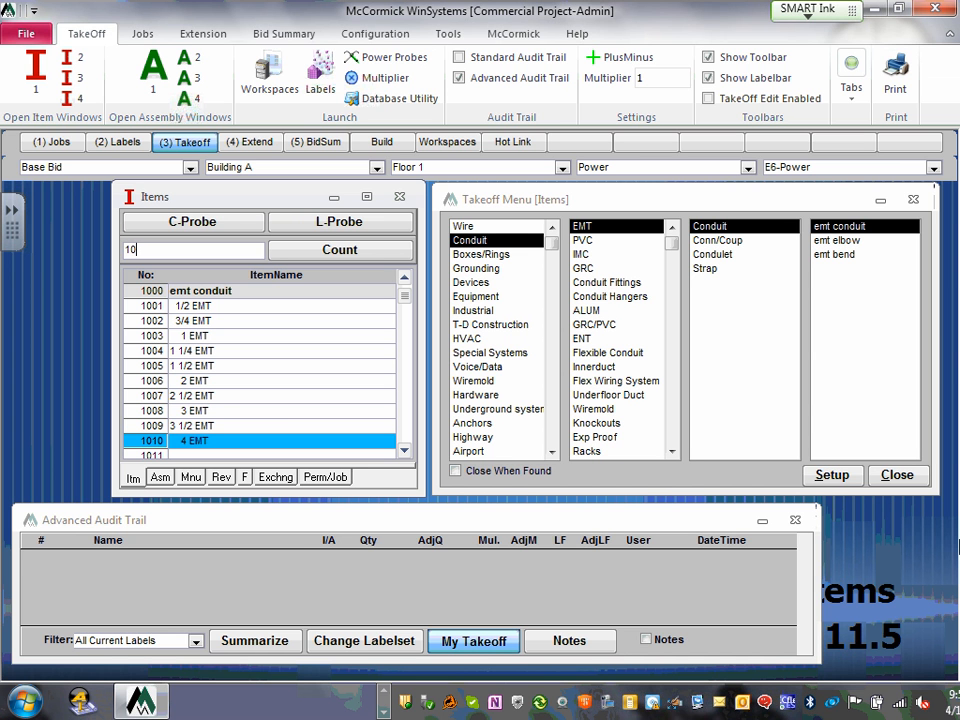
pyautogui.write('0')
pyautogui.press('Return')
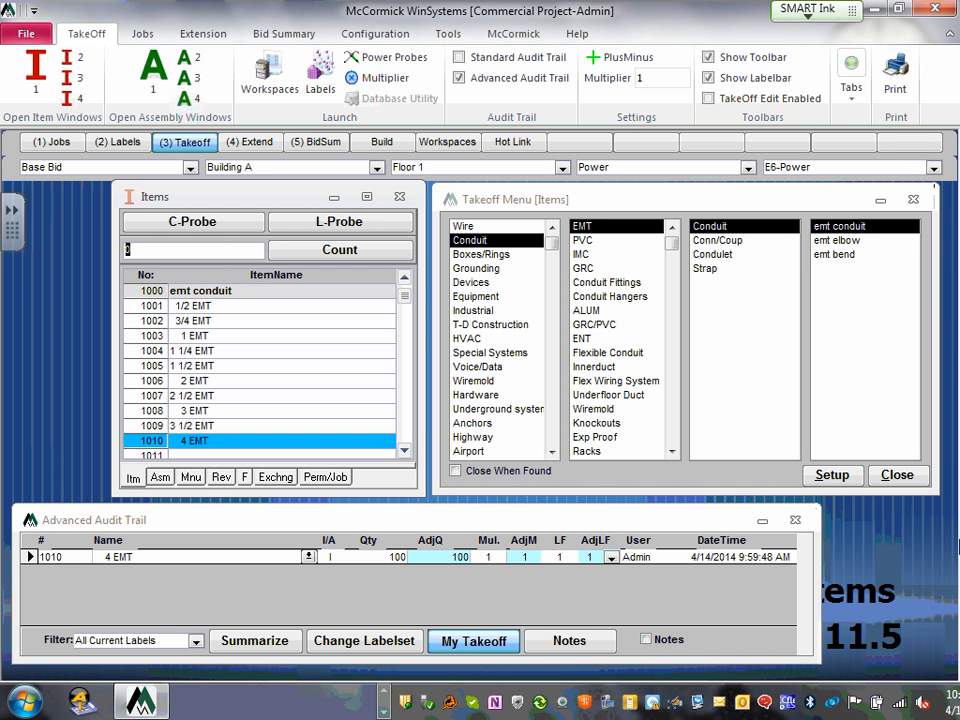
pyautogui.click(748, 167)
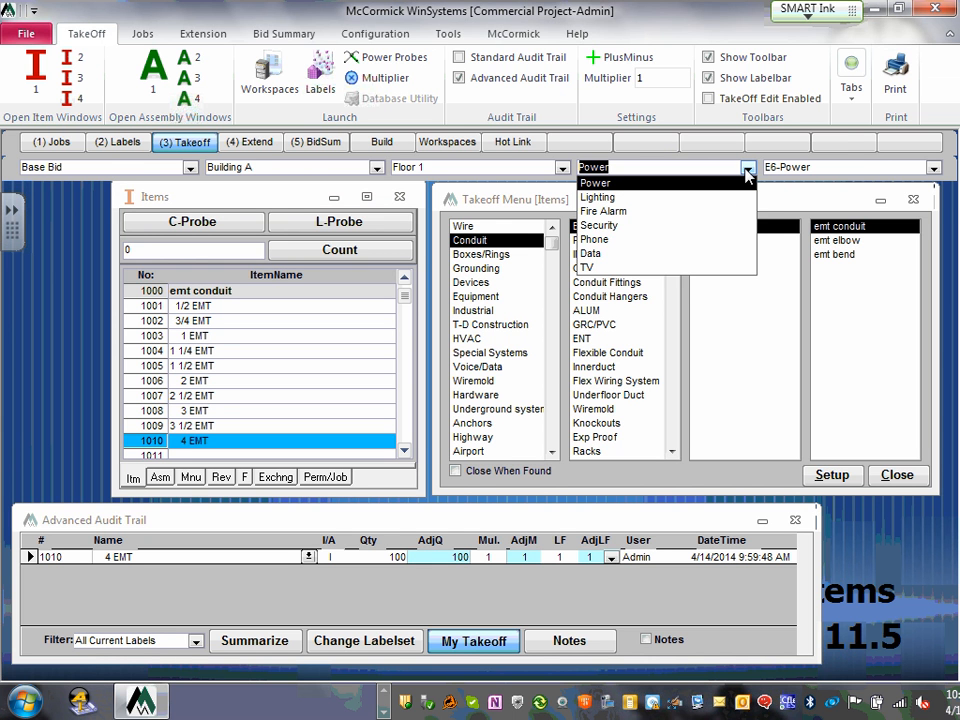
# - Switch the takeoff label to the Lighting system and sheet E5-Lighting
pyautogui.click(643, 197)
pyautogui.click(933, 169)
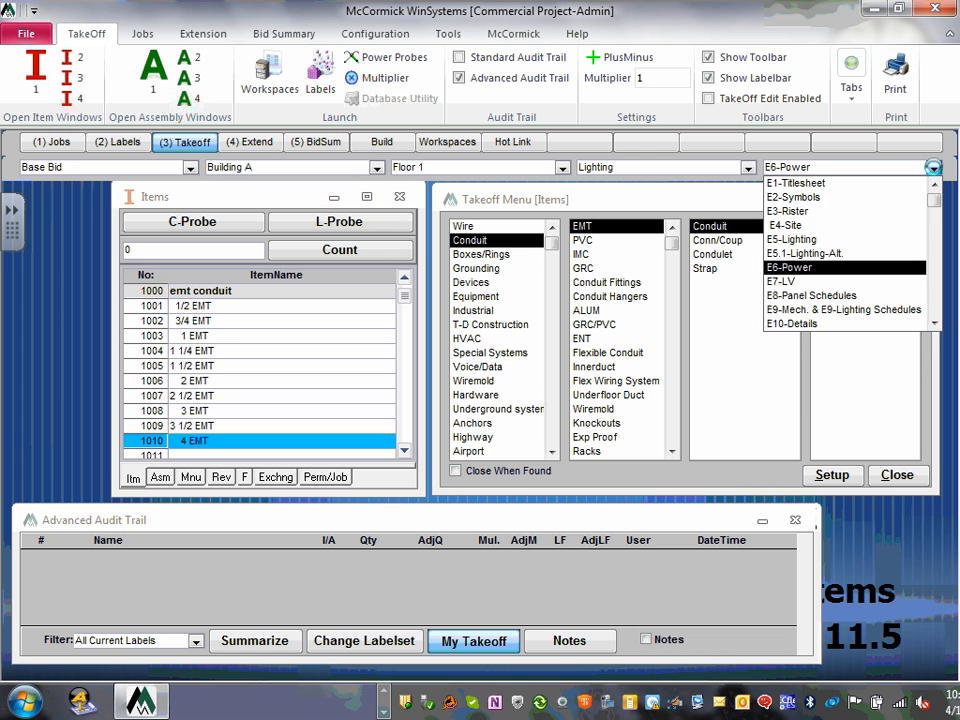
pyautogui.click(845, 240)
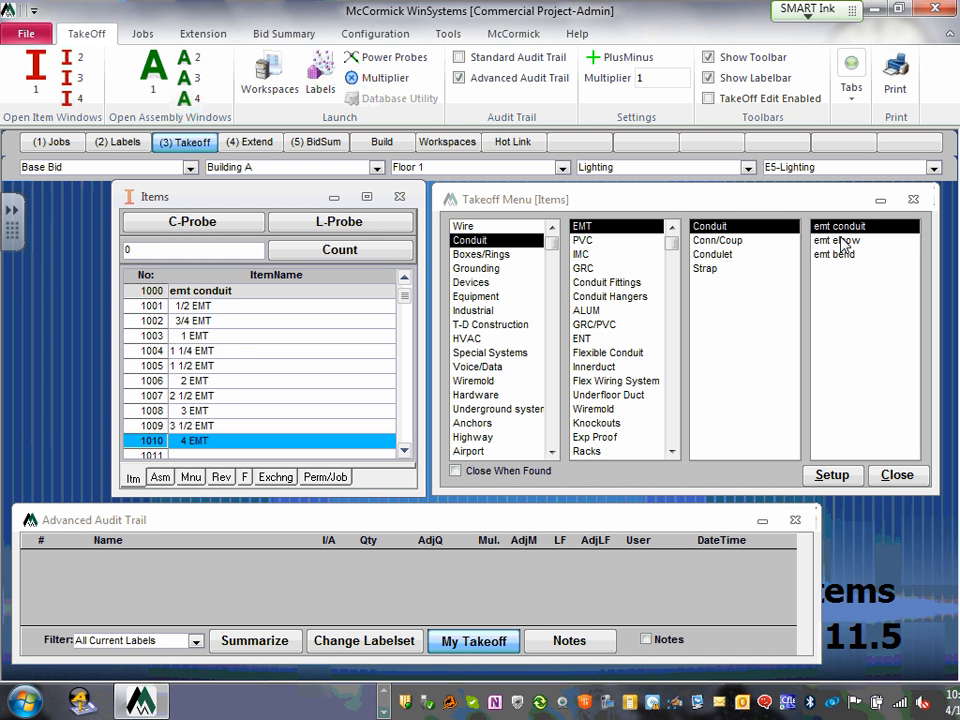
# - Start an L-Probe length takeoff and move the Power Probes Advanced window to the top of the screen
pyautogui.click(352, 230)
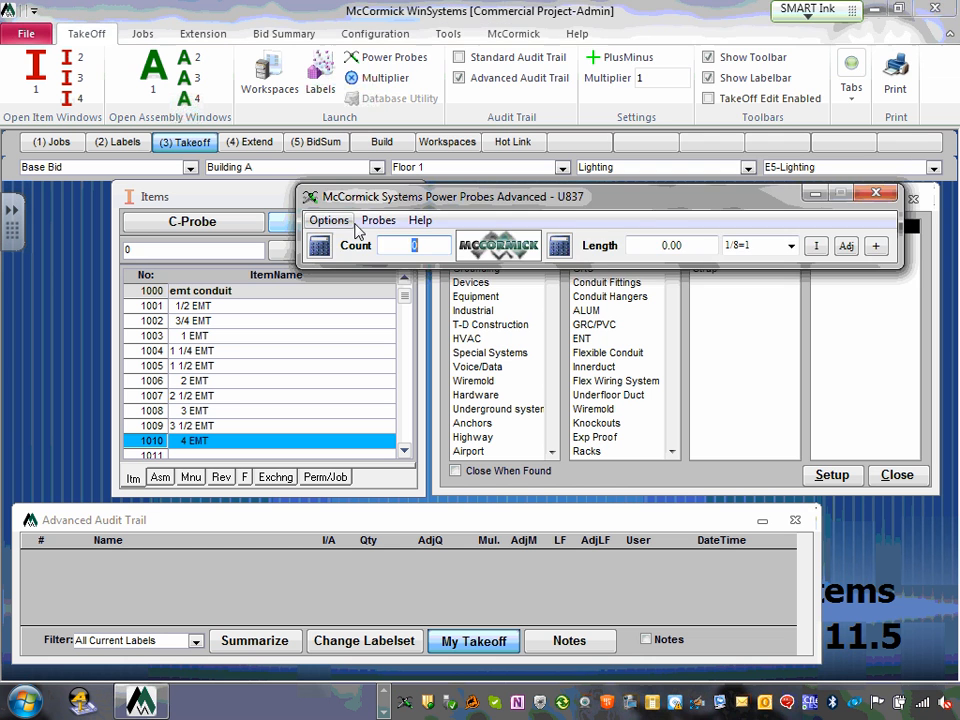
pyautogui.moveTo(648, 206); pyautogui.dragTo(652, 62)
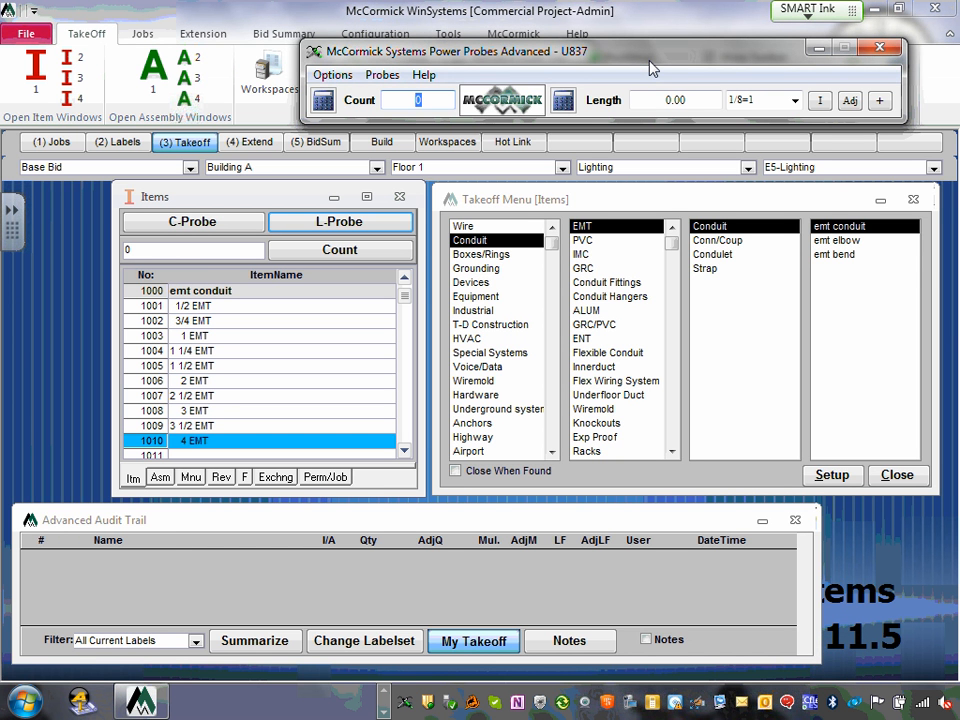
# - Choose the 8 #12 3/4" EMT D/S STRAP assembly from the Branch n12 emt d/s strap group
pyautogui.click(161, 479)
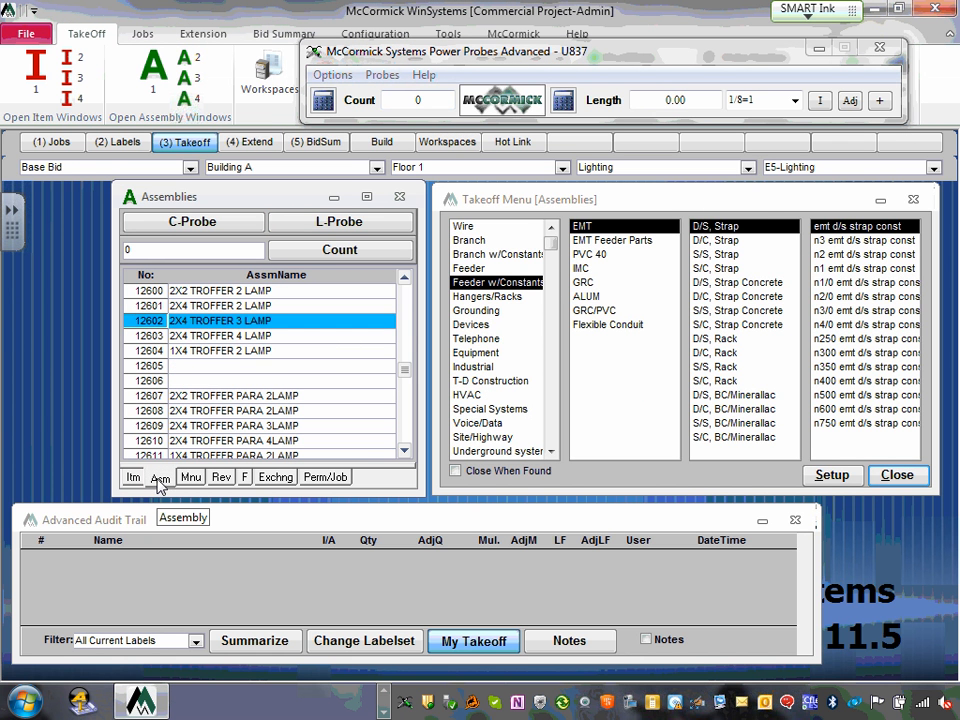
pyautogui.click(486, 242)
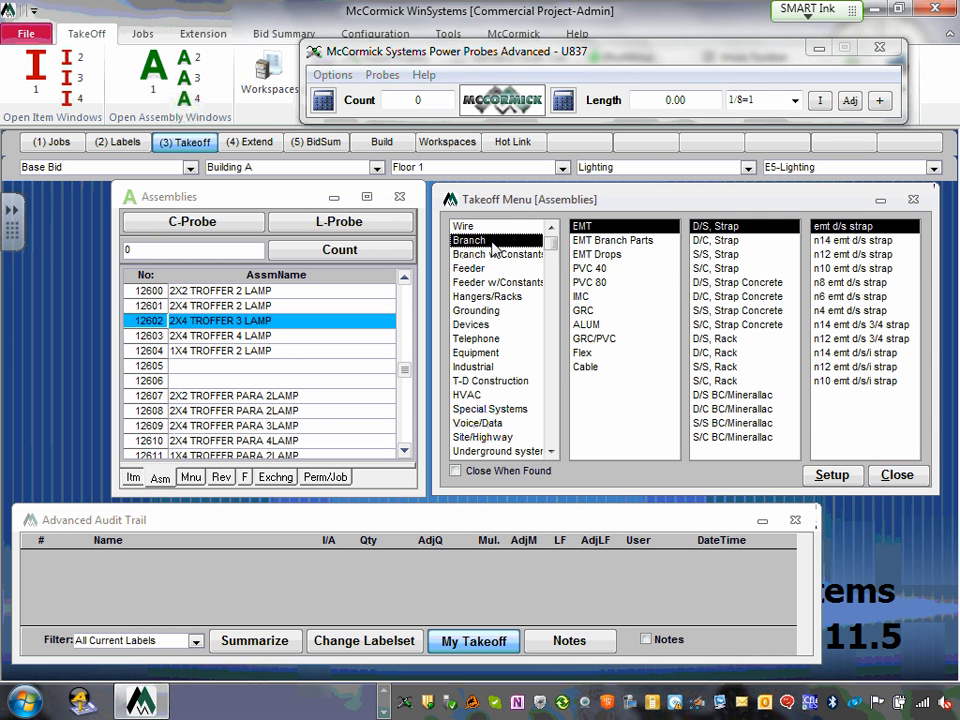
pyautogui.click(852, 254)
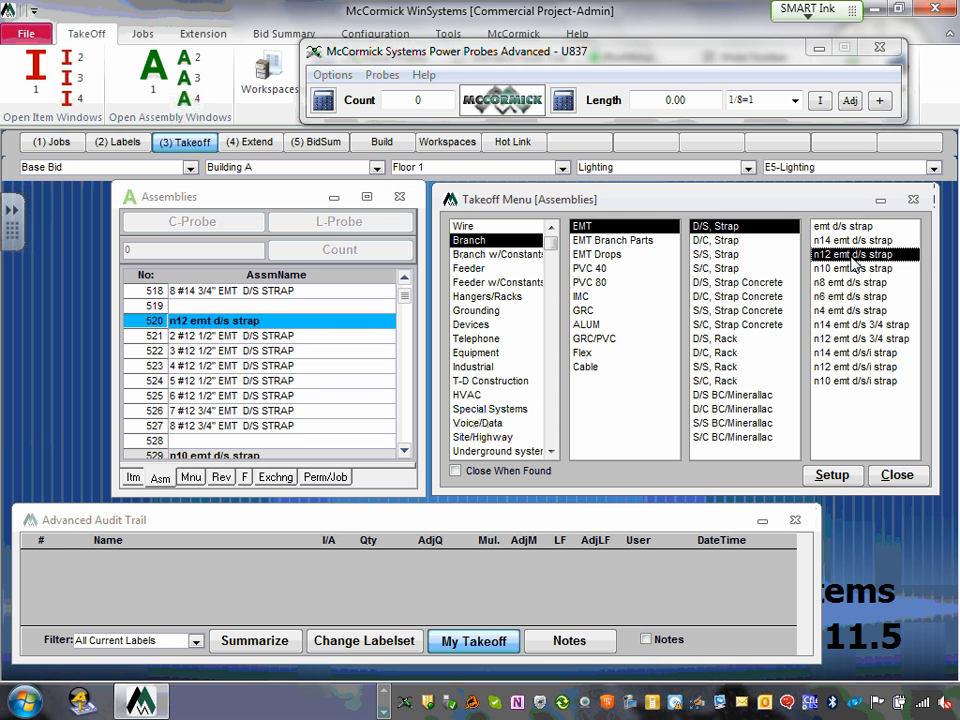
pyautogui.click(137, 427)
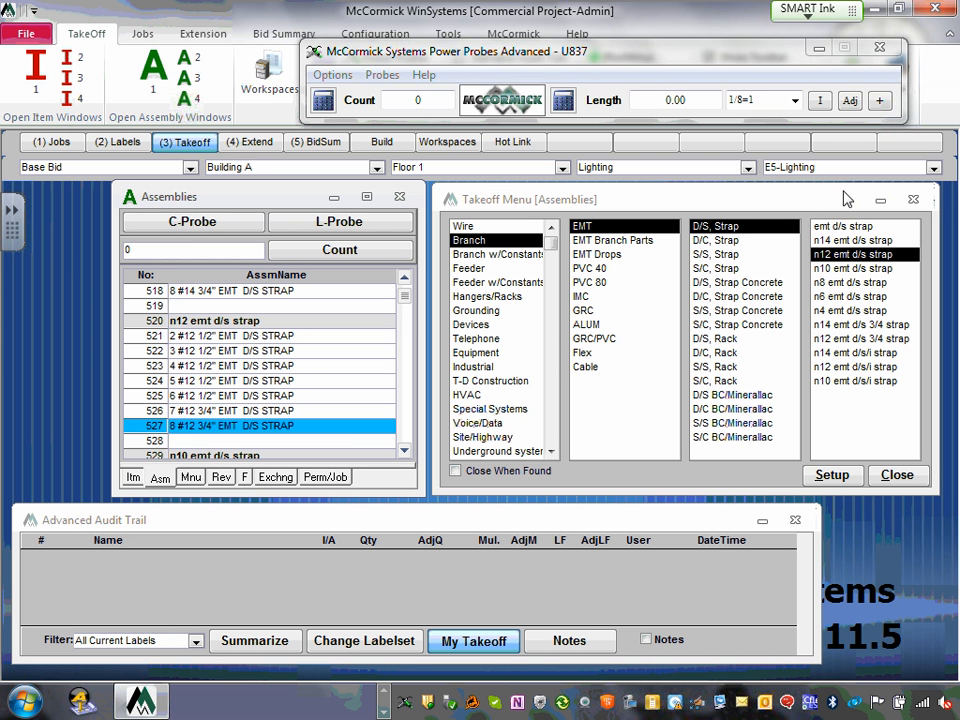
# - Set the label bar back to sheet E6-Power and the Power system
pyautogui.click(933, 169)
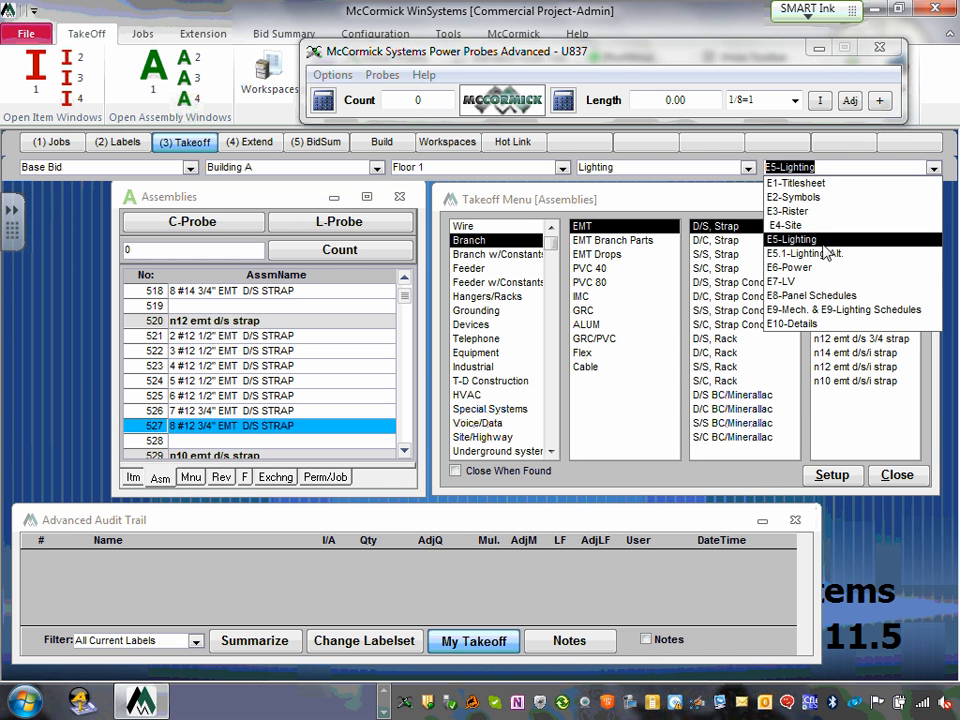
pyautogui.click(806, 278)
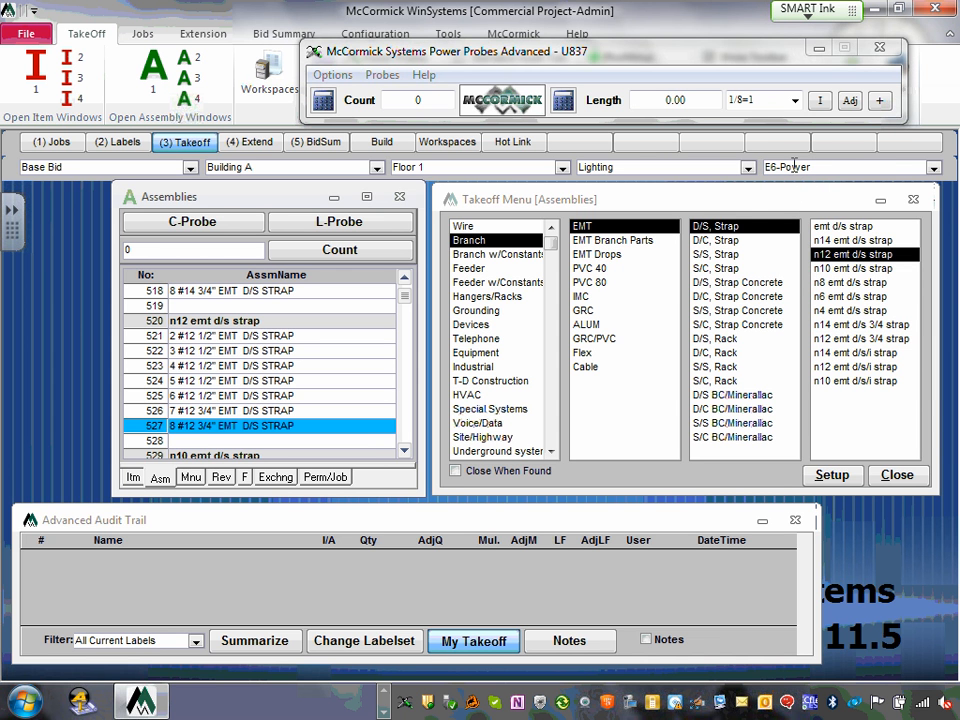
pyautogui.click(748, 168)
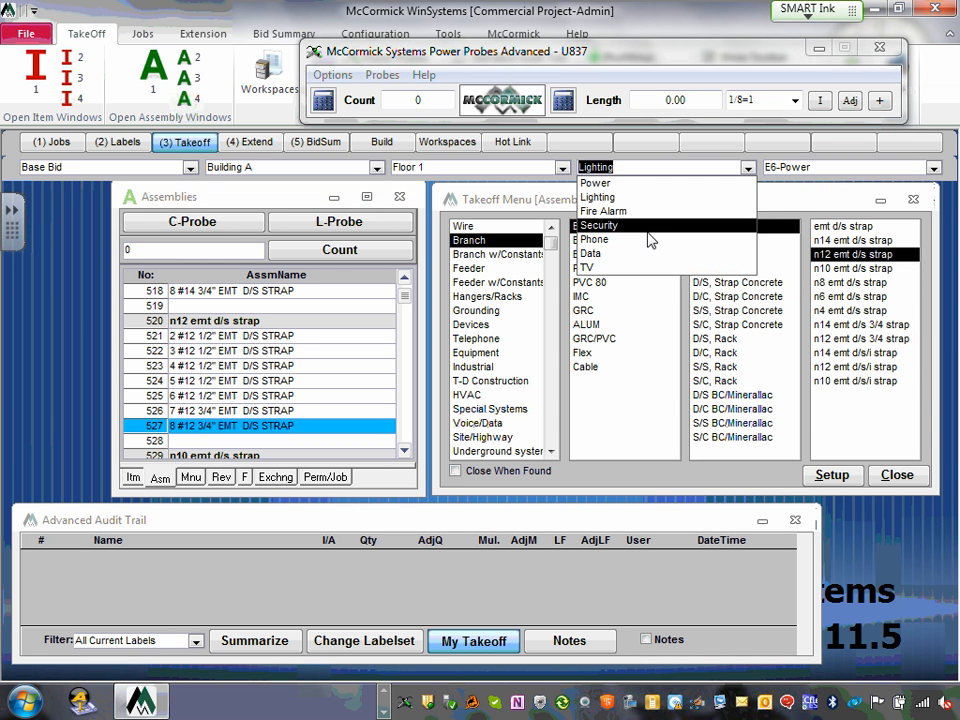
pyautogui.click(600, 183)
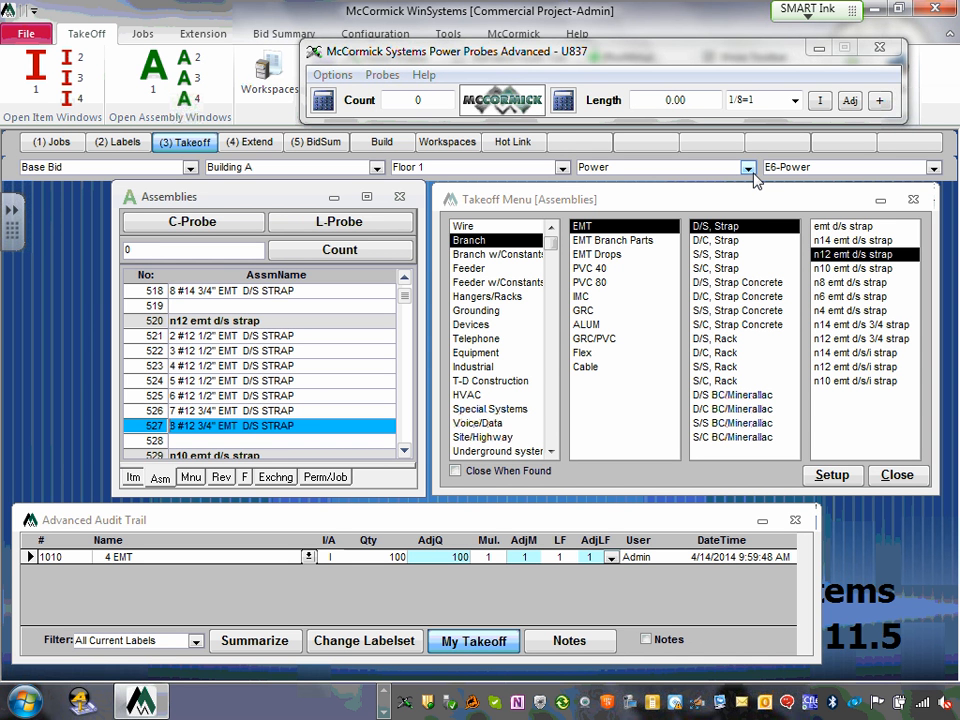
# - Keep the Power Probes scale at 1/8=1 and measure a run length of 28.91
pyautogui.click(795, 102)
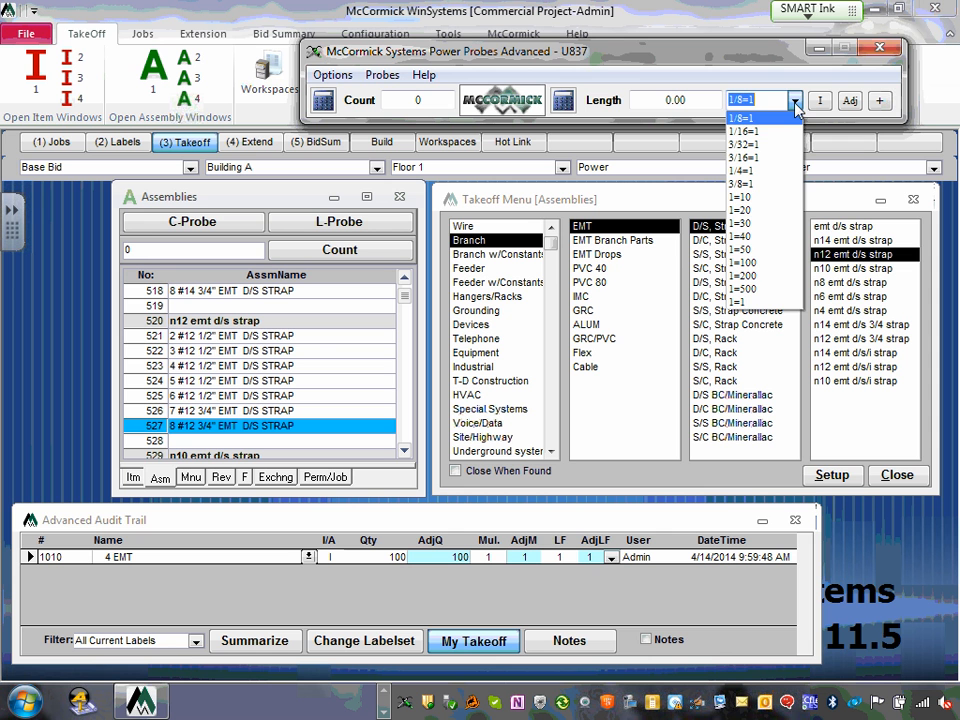
pyautogui.click(795, 102)
pyautogui.click(795, 102)
pyautogui.click(795, 102)
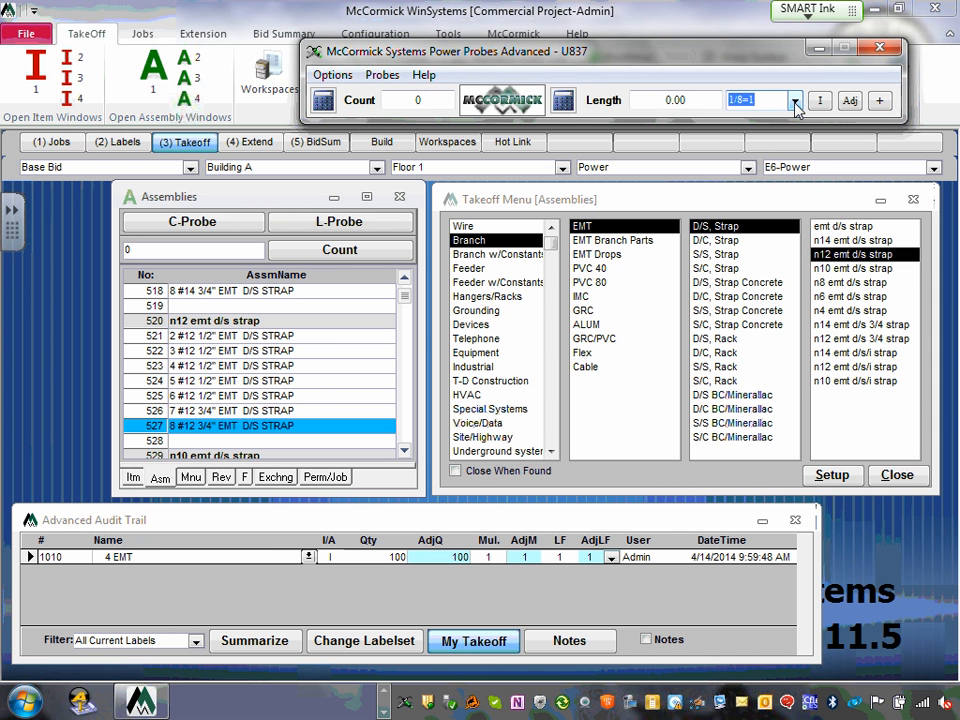
pyautogui.click(707, 104)
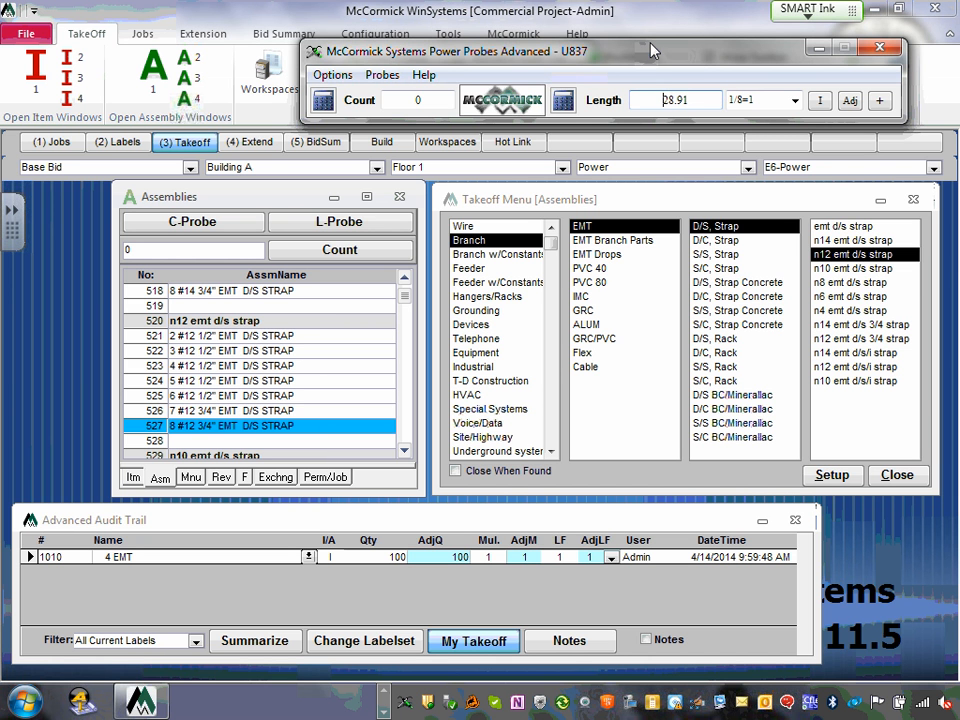
pyautogui.moveTo(488, 47); pyautogui.dragTo(436, 51)
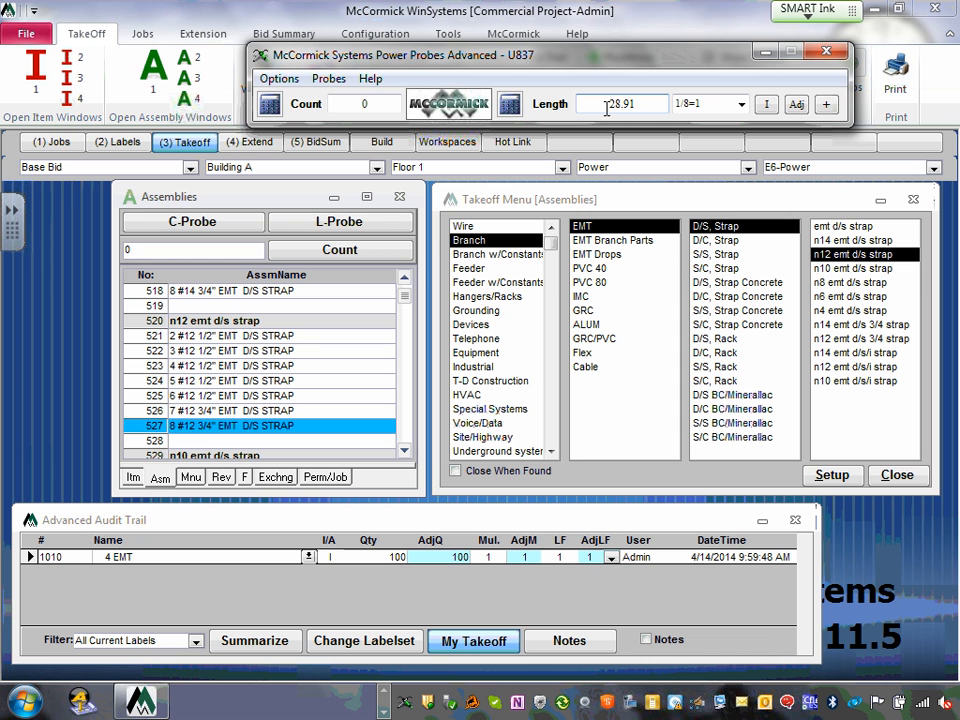
# - Add 10 to the 28.91 length in the Power Probes Calculator and transfer 38.91 back
pyautogui.click(510, 104)
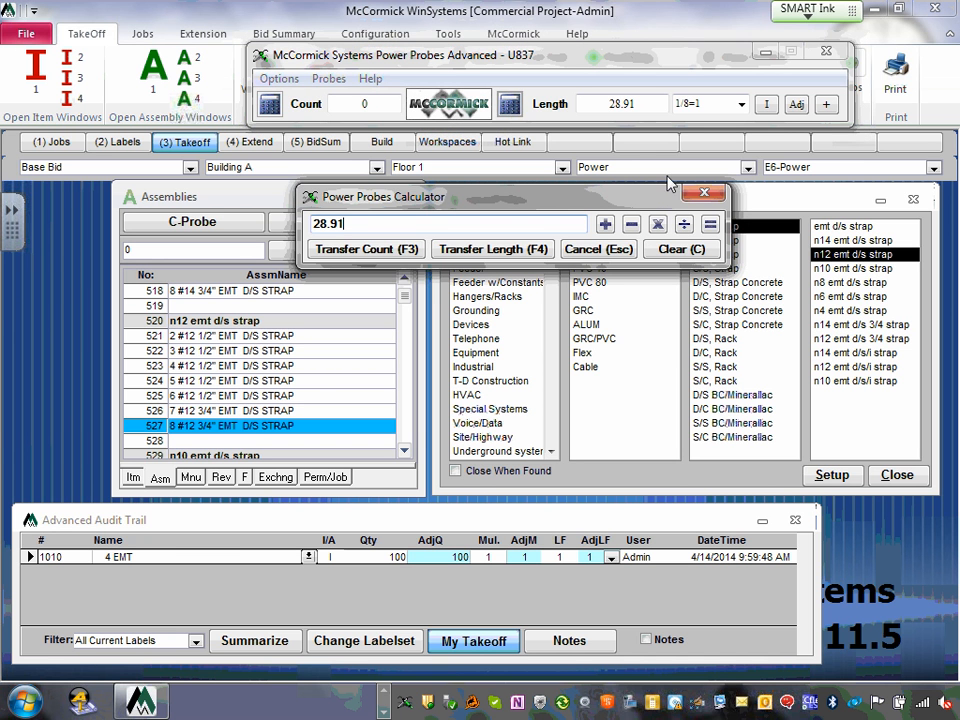
pyautogui.click(704, 192)
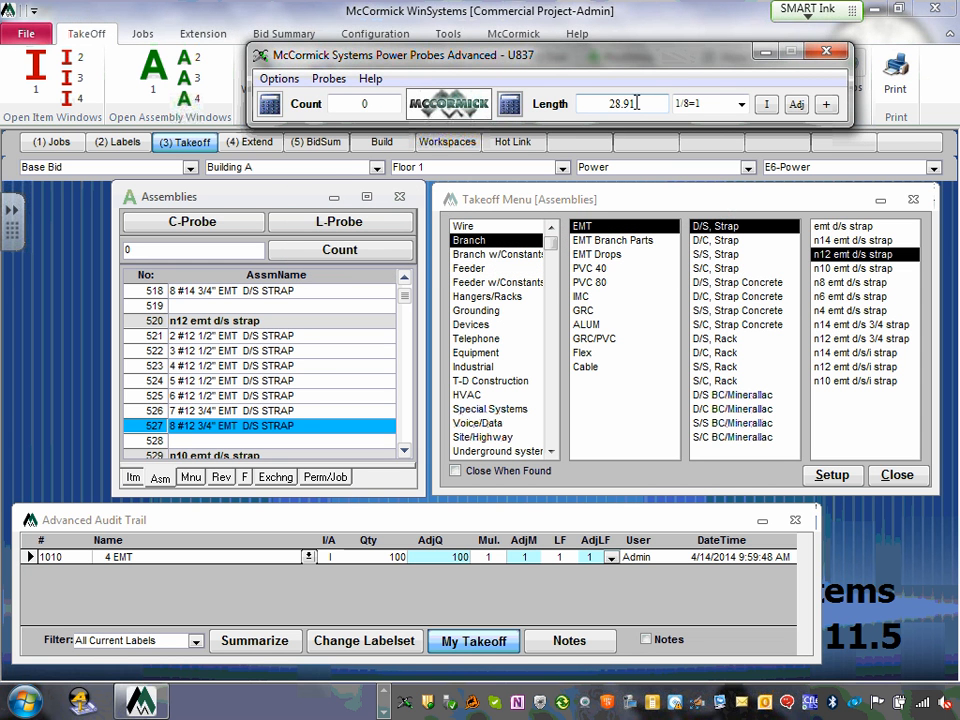
pyautogui.click(513, 105)
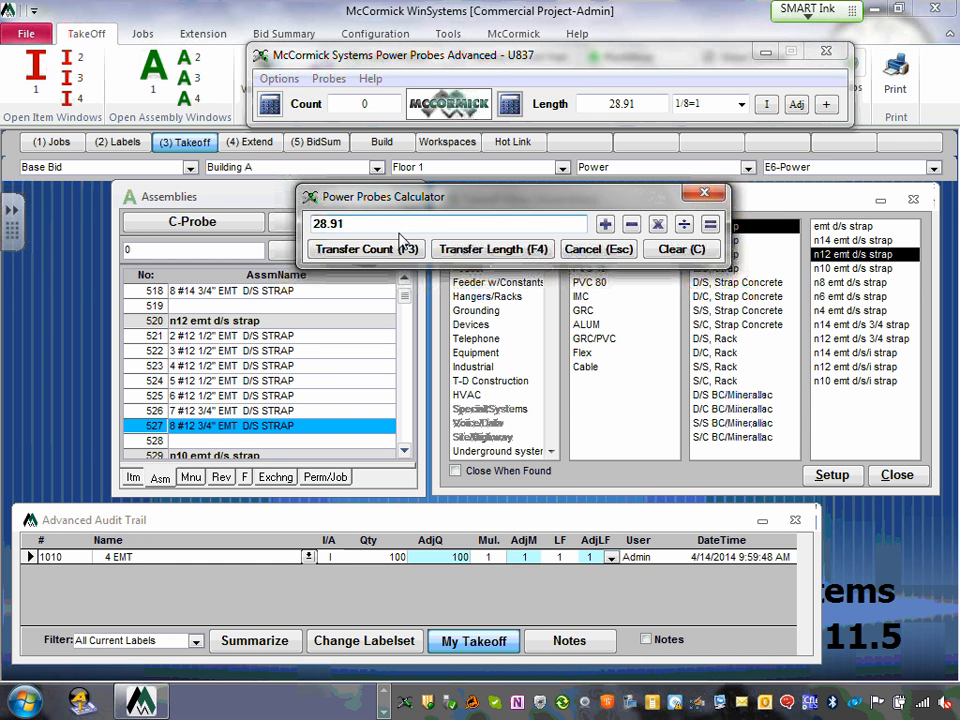
pyautogui.click(605, 224)
pyautogui.write('10')
pyautogui.click(490, 258)
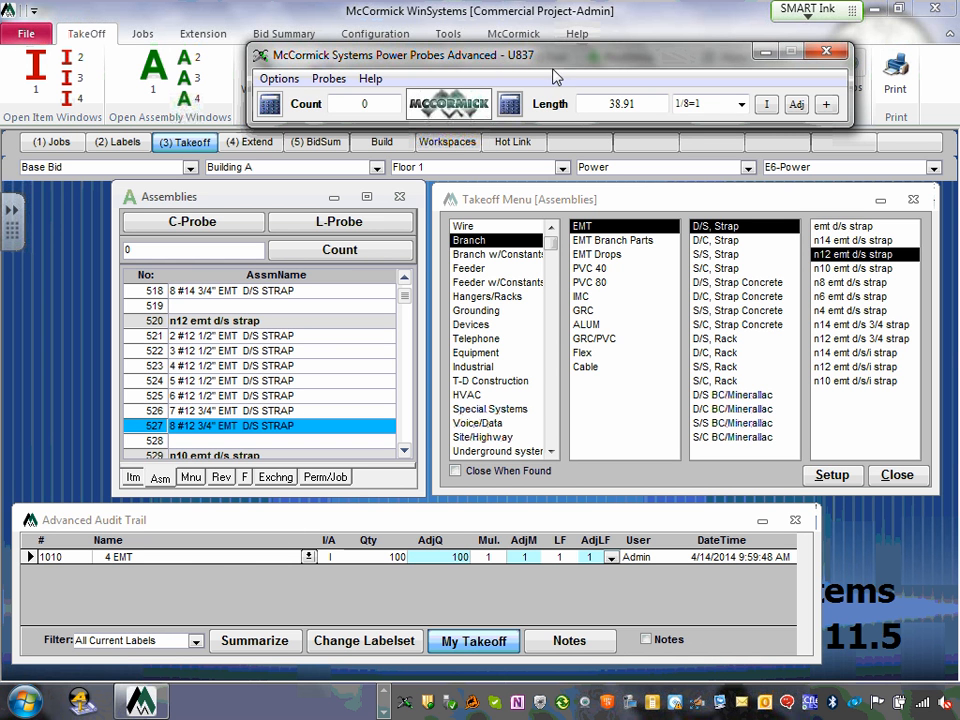
pyautogui.click(509, 105)
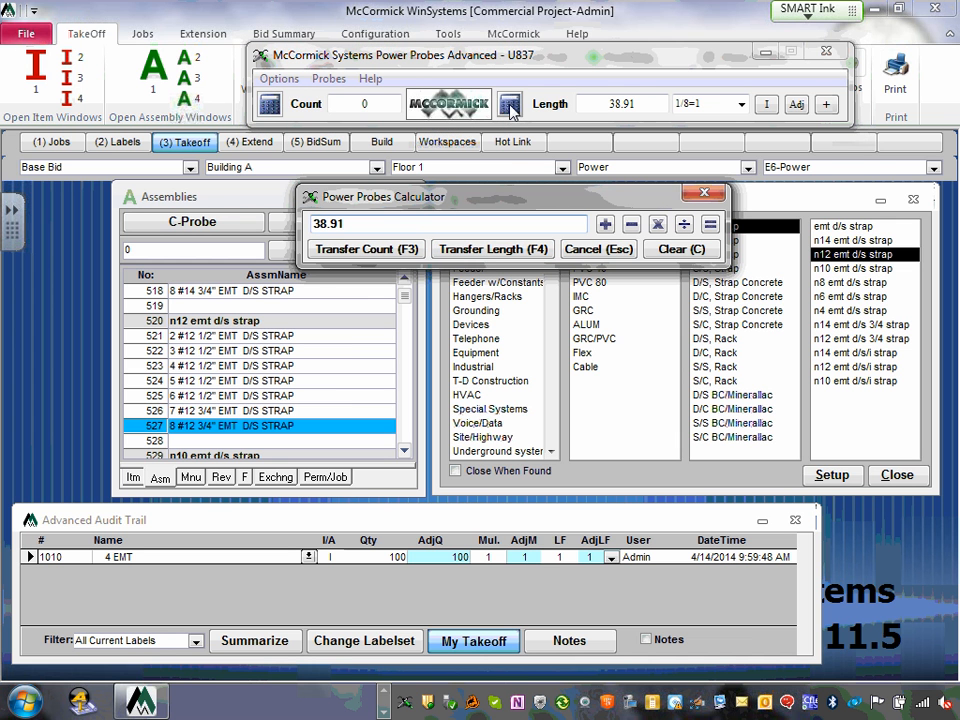
pyautogui.click(480, 252)
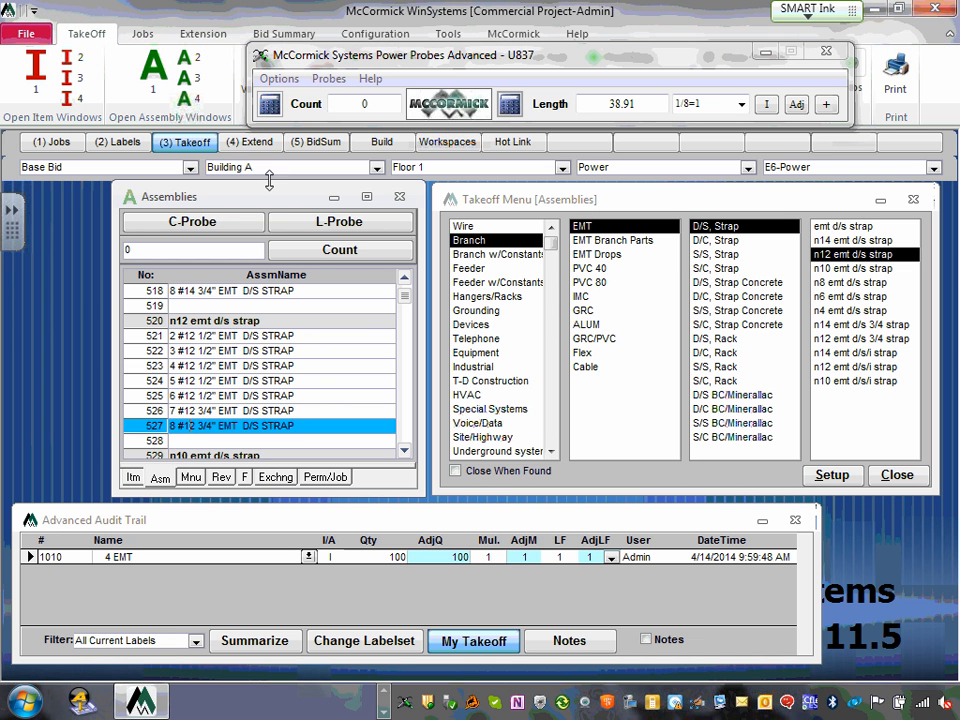
# - Take off the 38.91 length for the 8 #12 3/4" EMT D/S STRAP assembly
pyautogui.click(334, 226)
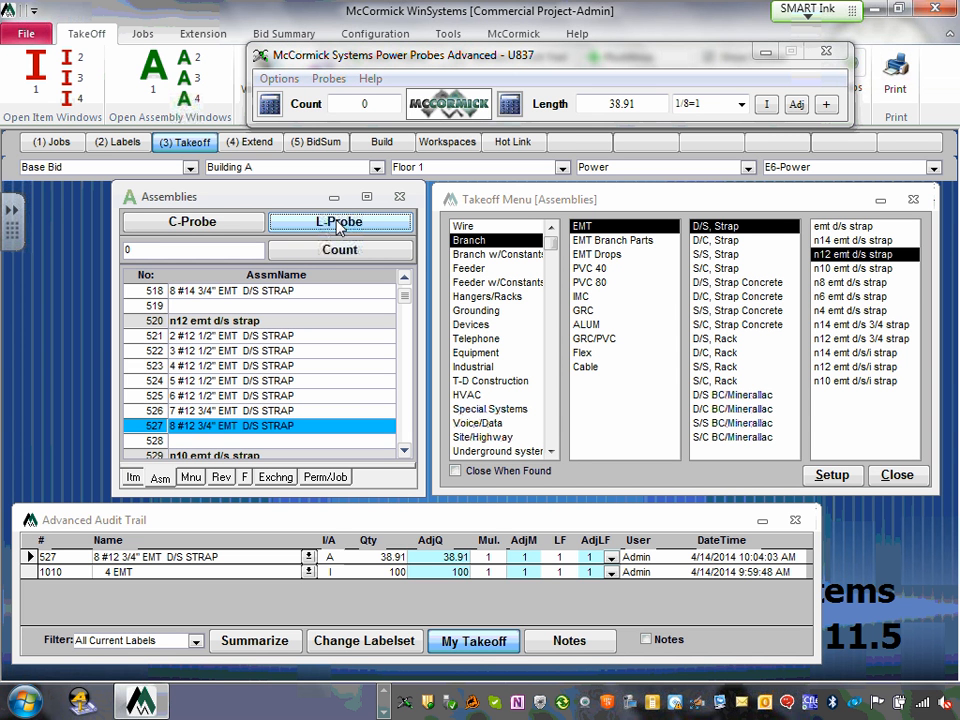
pyautogui.click(338, 224)
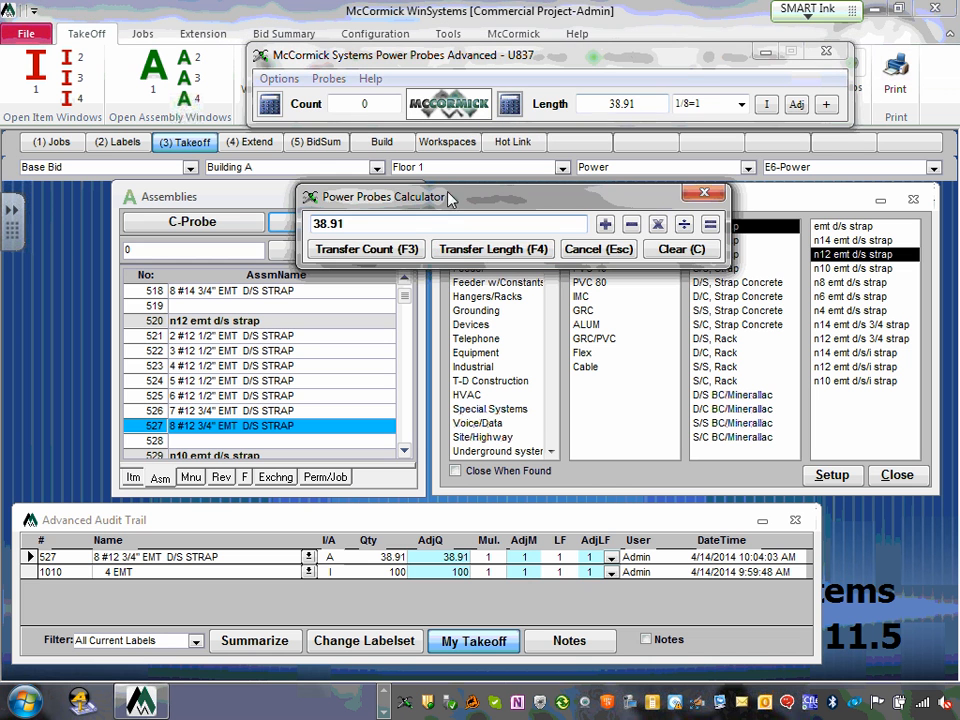
pyautogui.click(480, 257)
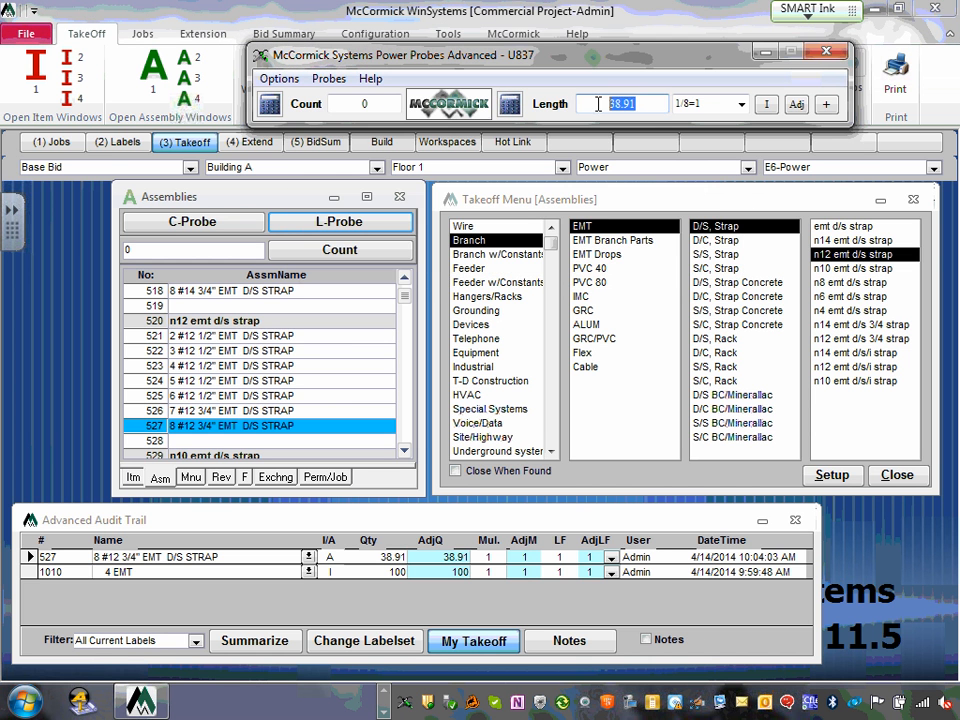
pyautogui.click(330, 224)
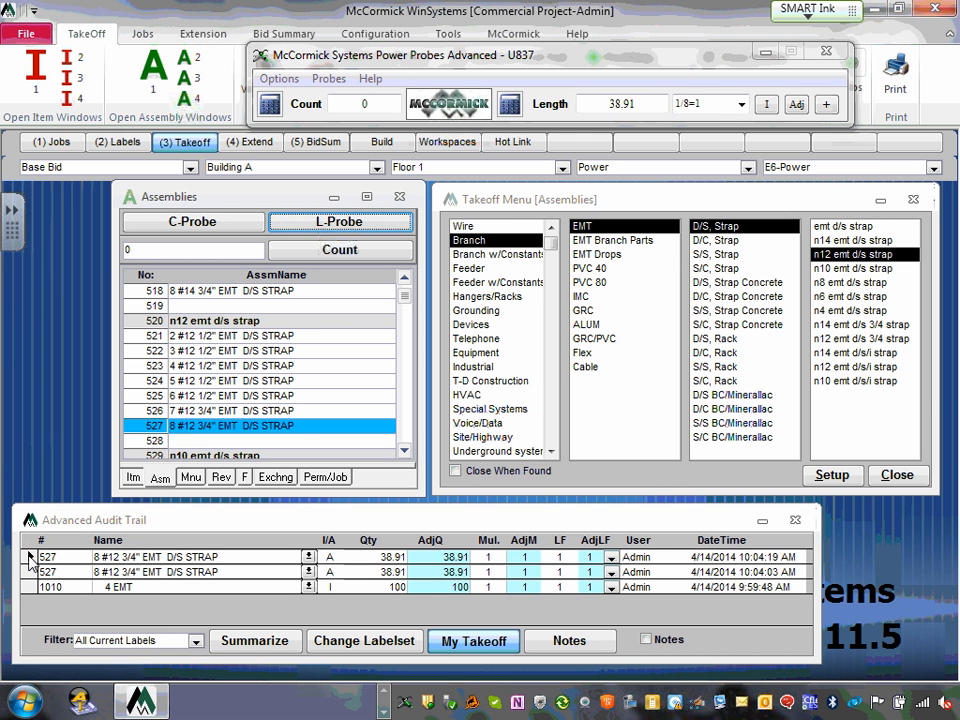
# - Delete the duplicate 38.91 strap entry from the Audit Trail
pyautogui.click(30, 558)
pyautogui.press('Delete')
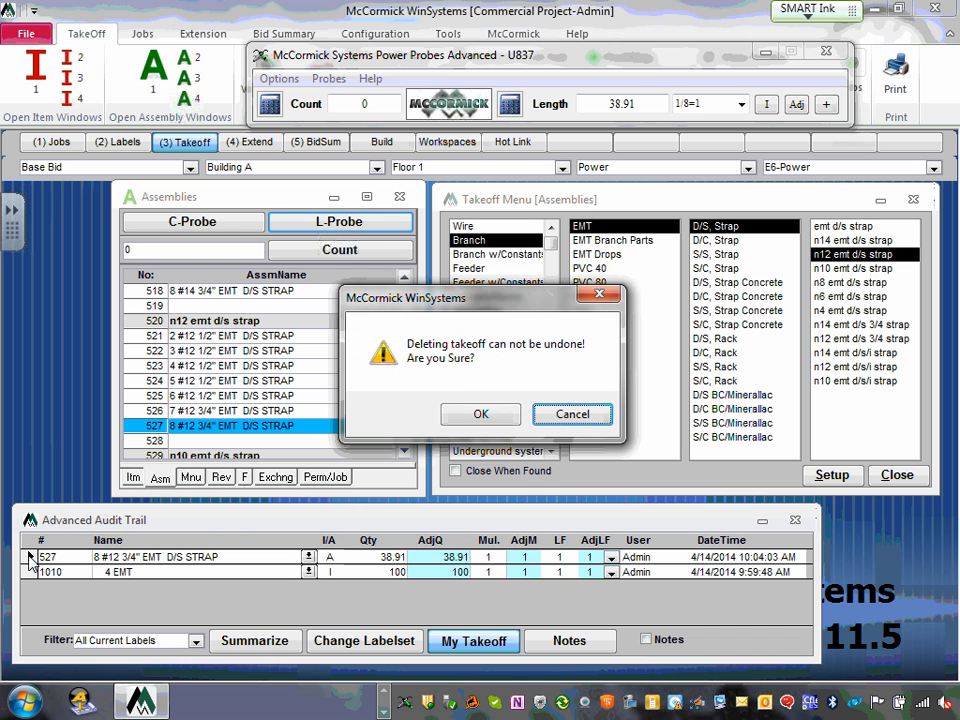
pyautogui.click(480, 414)
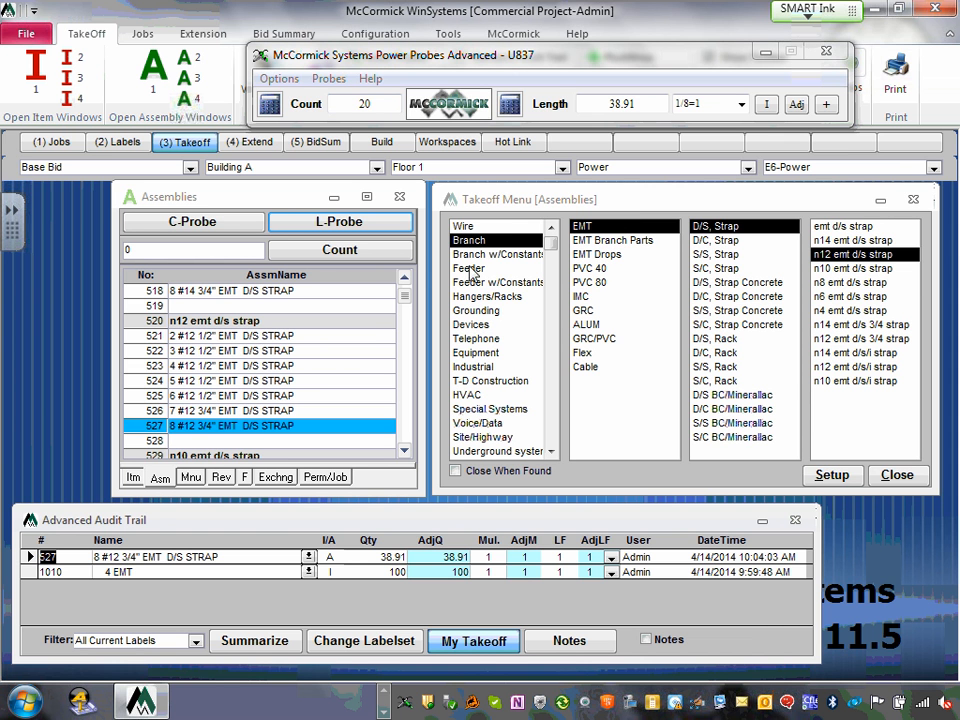
# - Take off 20 of assembly 13341 SP SPEC from Devices > Spec. > switch 20 amp spec
pyautogui.click(479, 325)
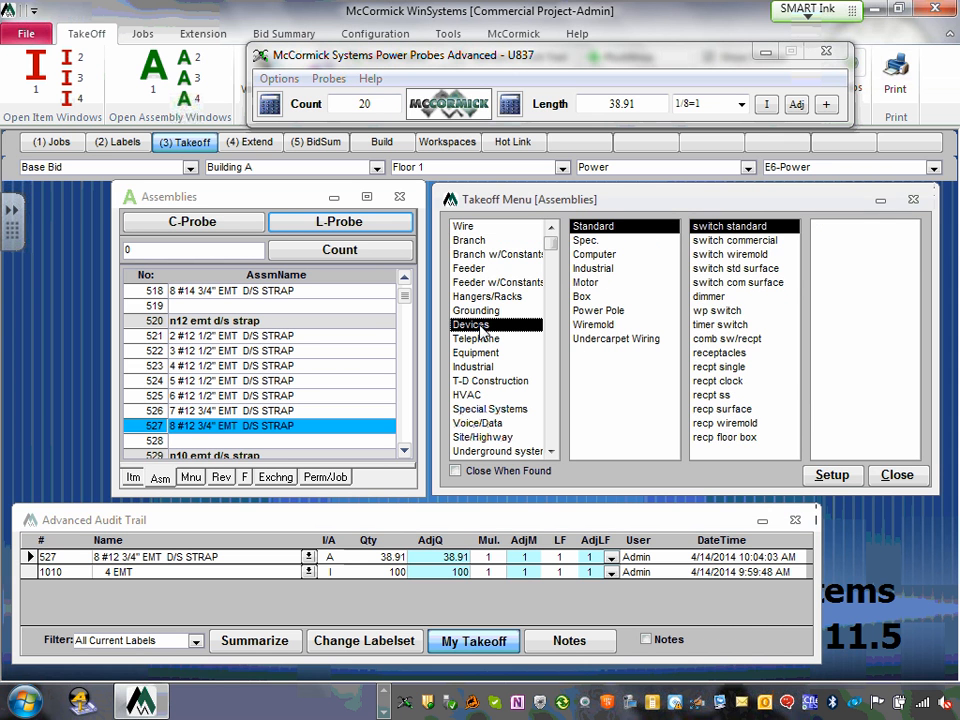
pyautogui.click(587, 242)
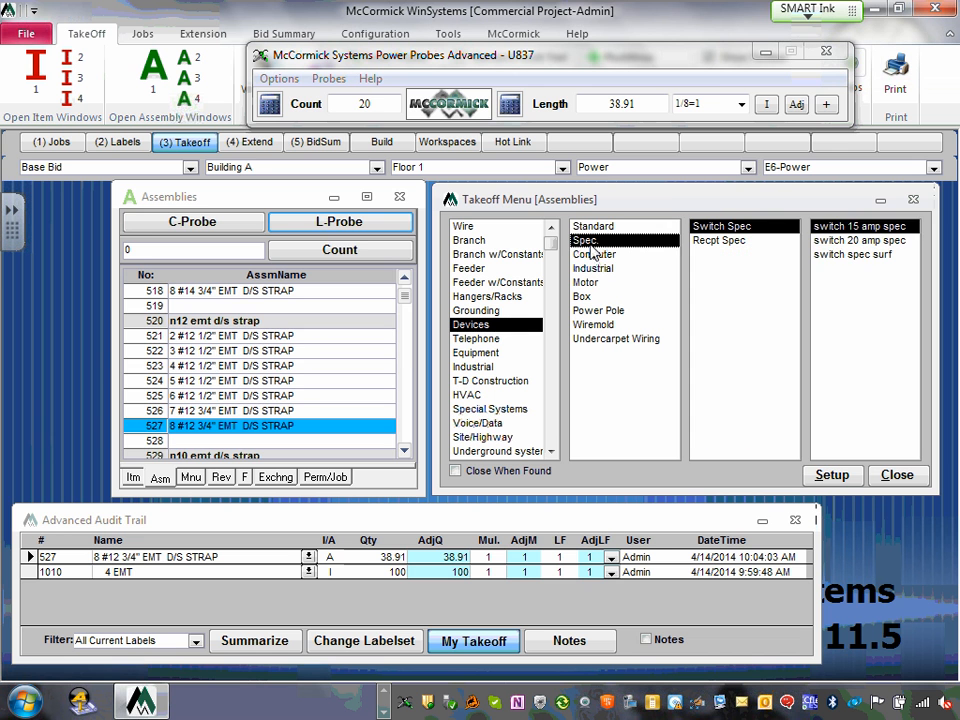
pyautogui.click(863, 242)
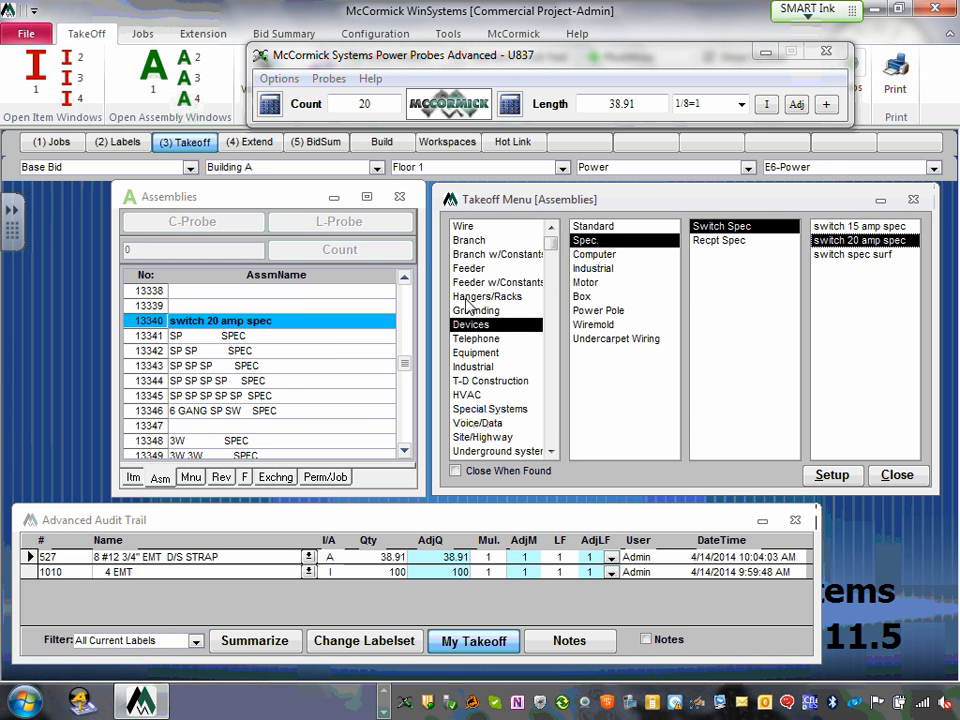
pyautogui.click(143, 340)
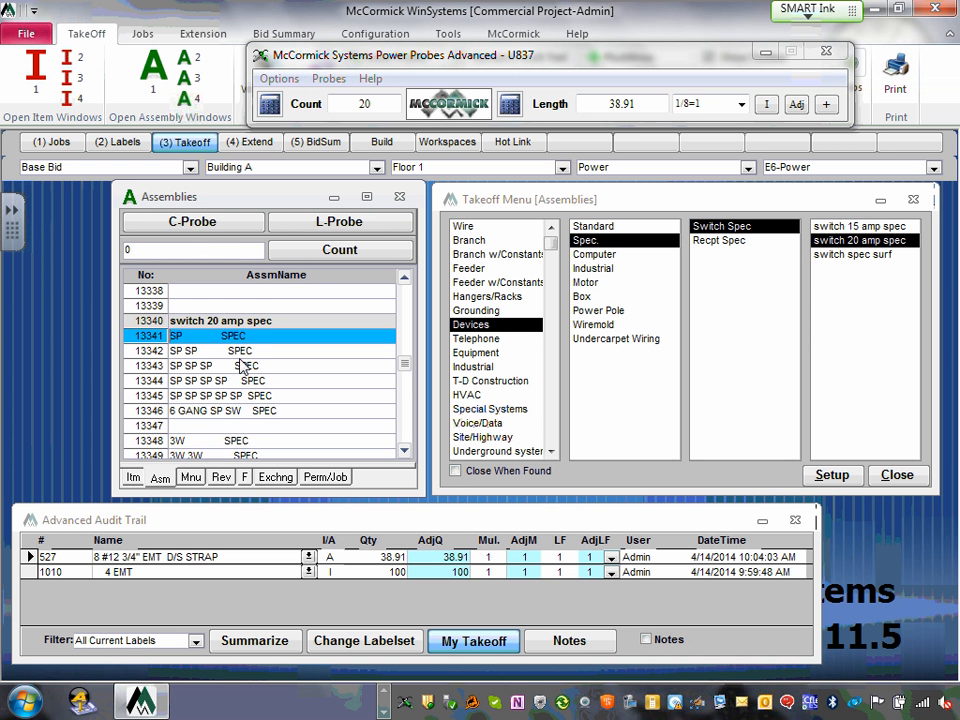
pyautogui.click(225, 231)
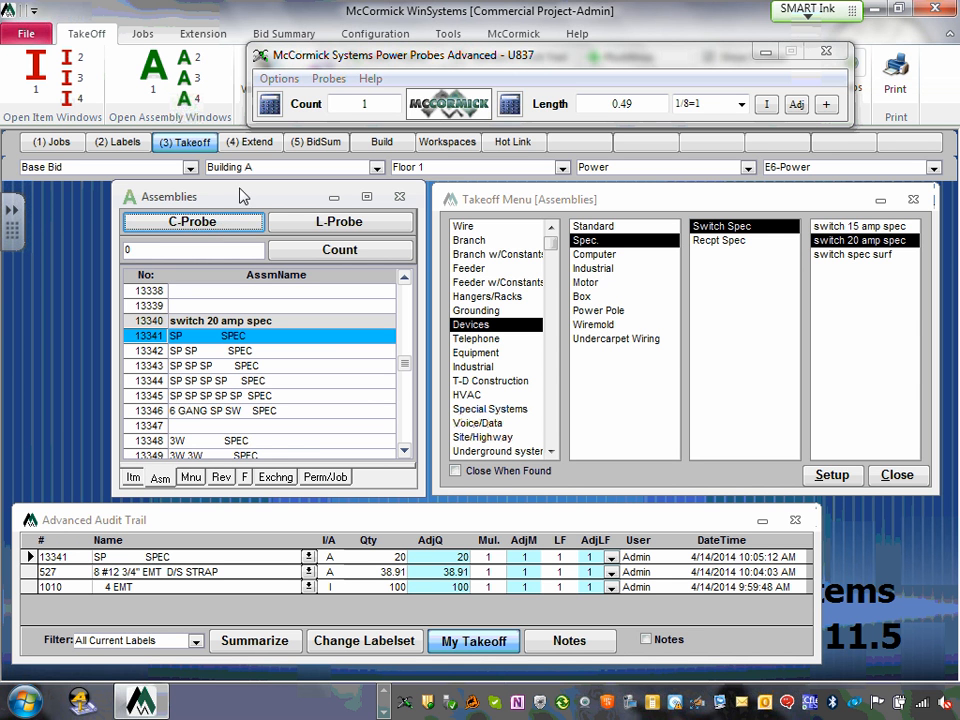
# - Close and reopen Power Probes, toggling from length probing back to count probing
pyautogui.click(830, 53)
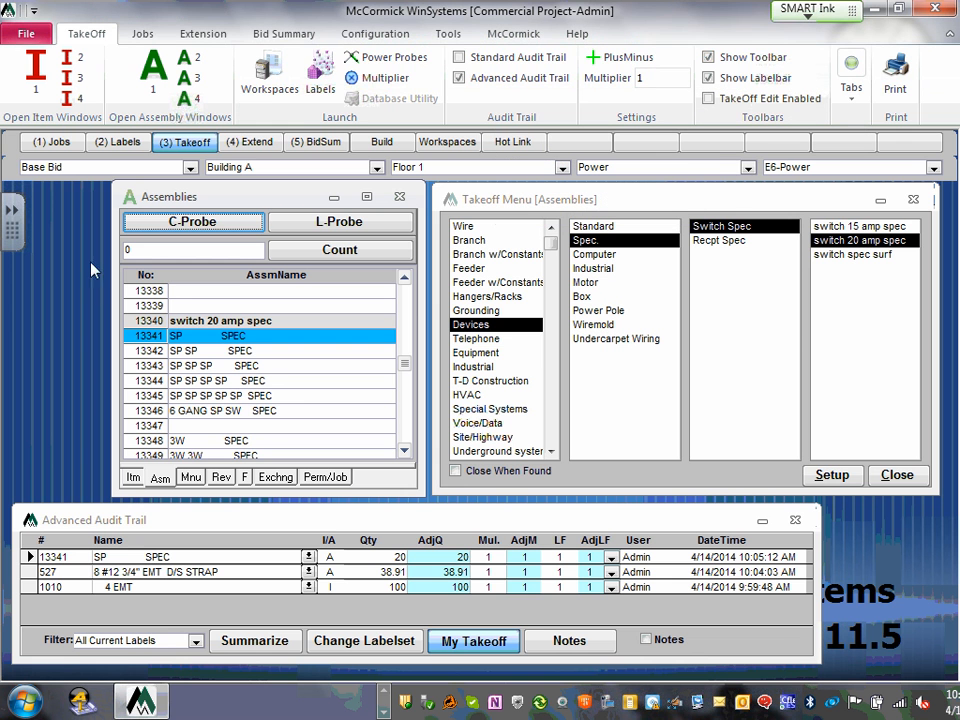
pyautogui.click(210, 226)
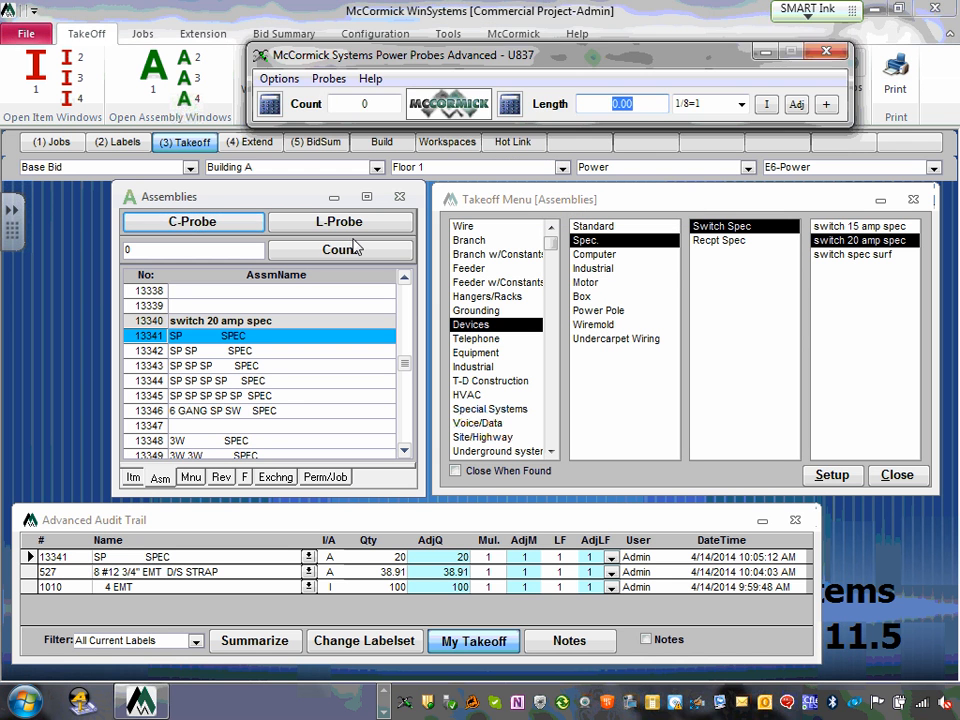
pyautogui.click(362, 225)
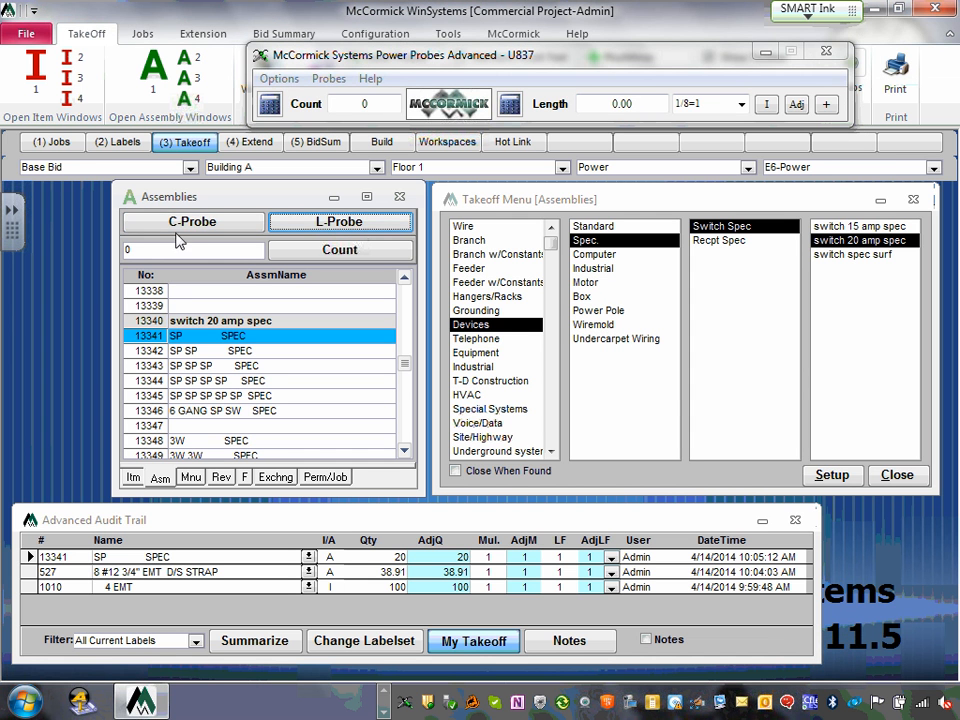
pyautogui.click(252, 221)
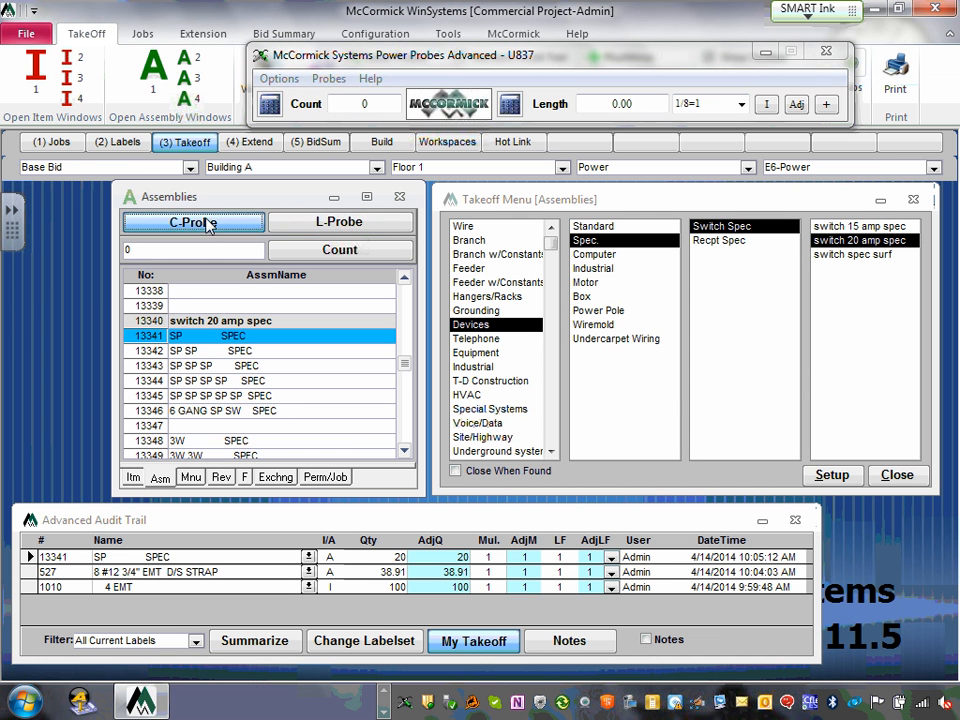
# - Switch to length probing, enter 10 in the probe calculator, then clear it and transfer
pyautogui.click(315, 222)
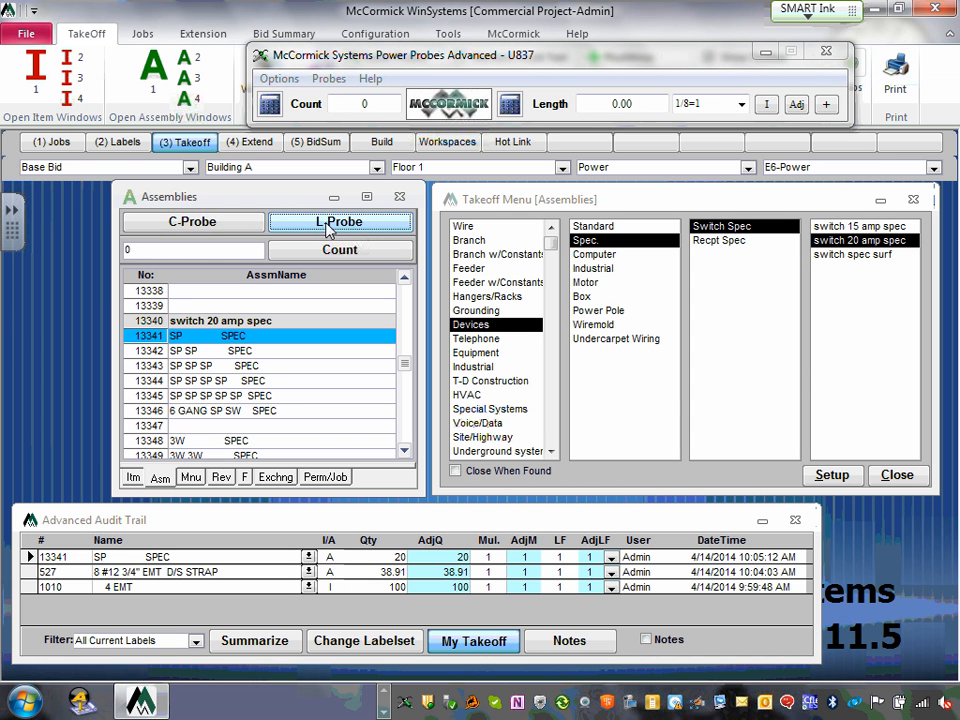
pyautogui.click(509, 106)
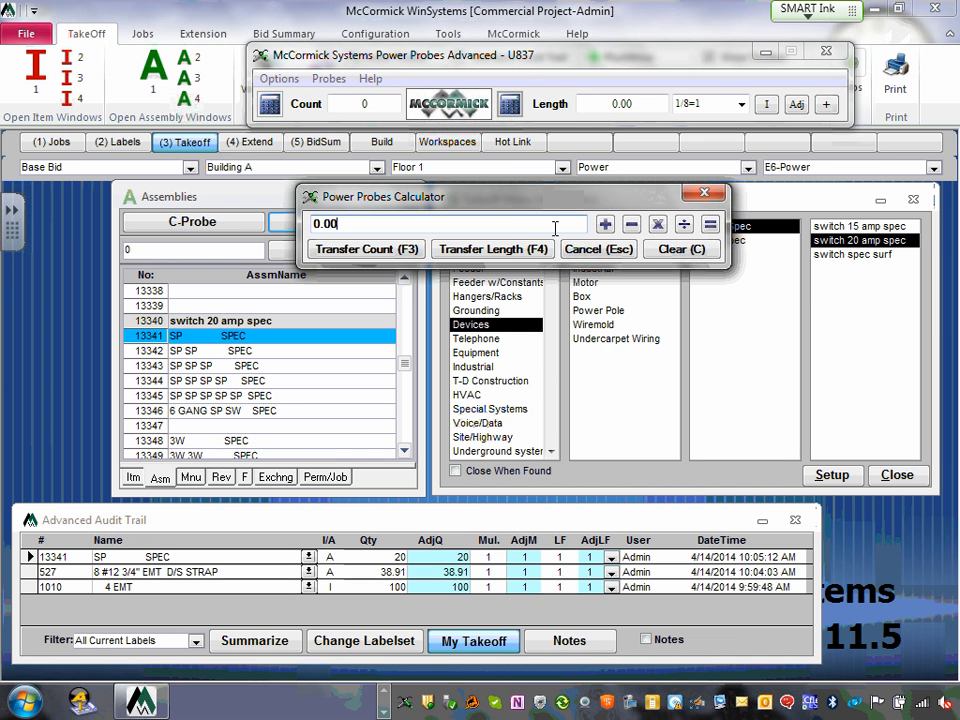
pyautogui.click(686, 250)
pyautogui.click(704, 194)
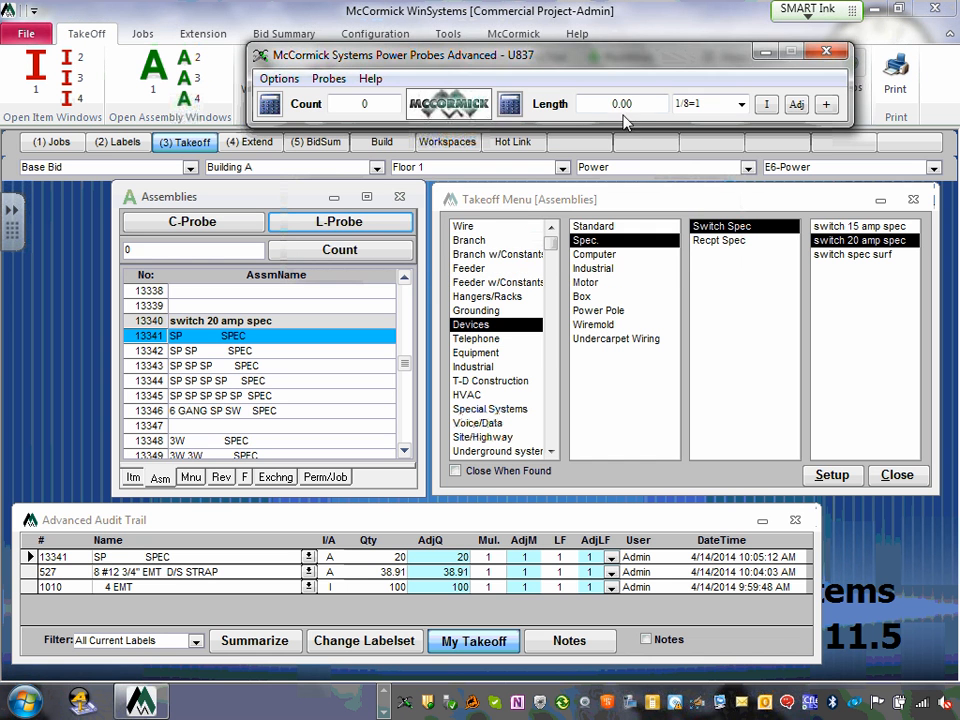
pyautogui.click(563, 108)
pyautogui.write('10')
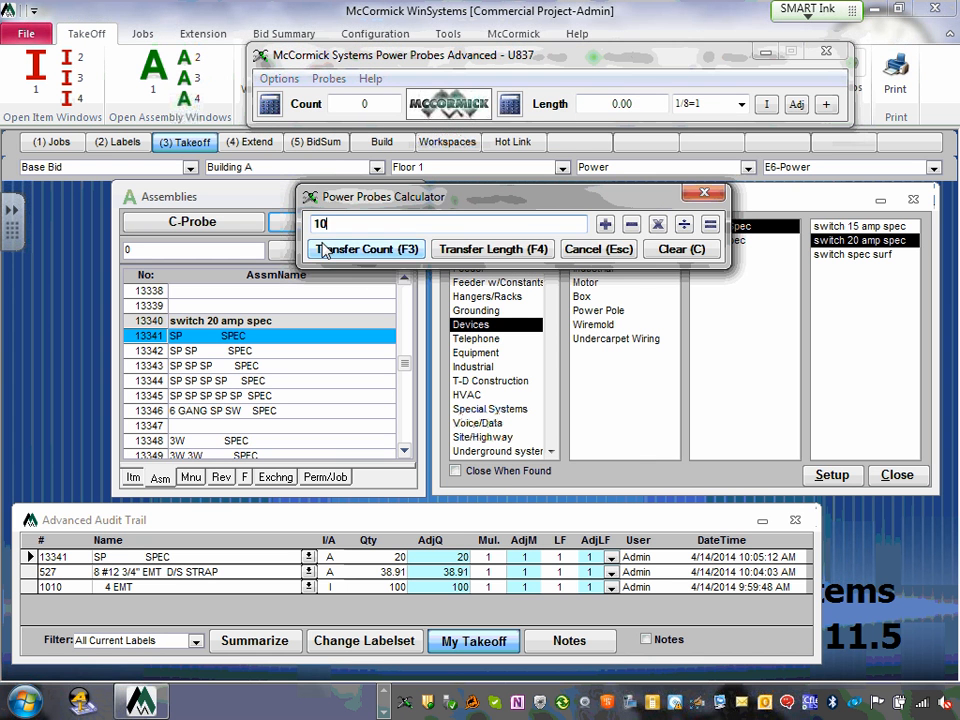
pyautogui.click(680, 252)
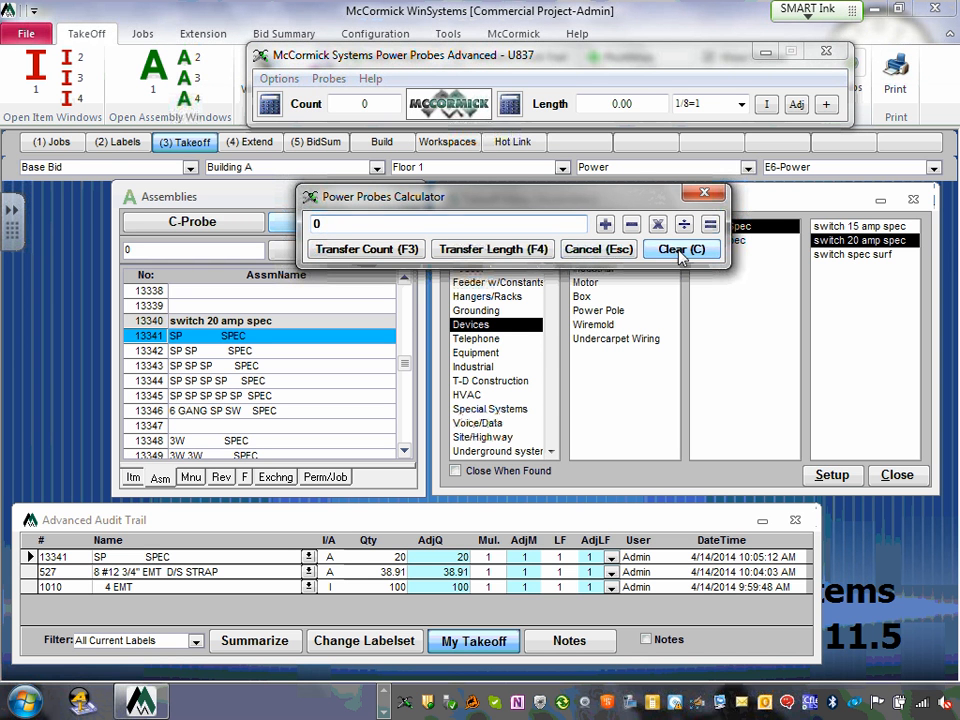
pyautogui.click(493, 249)
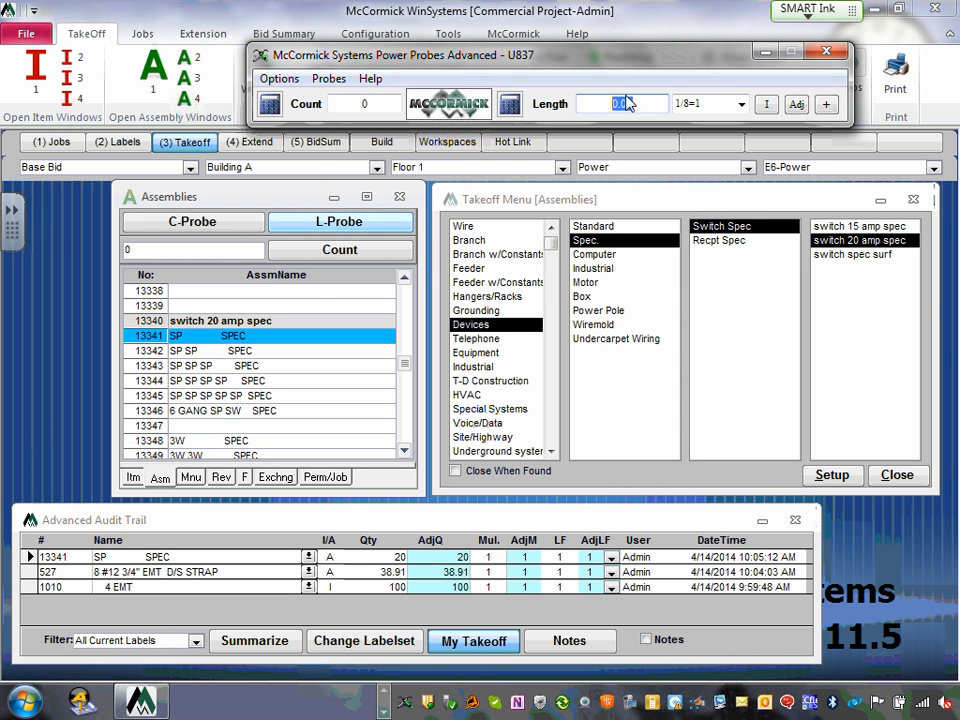
# - Replace the typed 11.15 length by clearing the calculator and transferring 0.00
pyautogui.write('11.')
pyautogui.write('15')
pyautogui.click(510, 106)
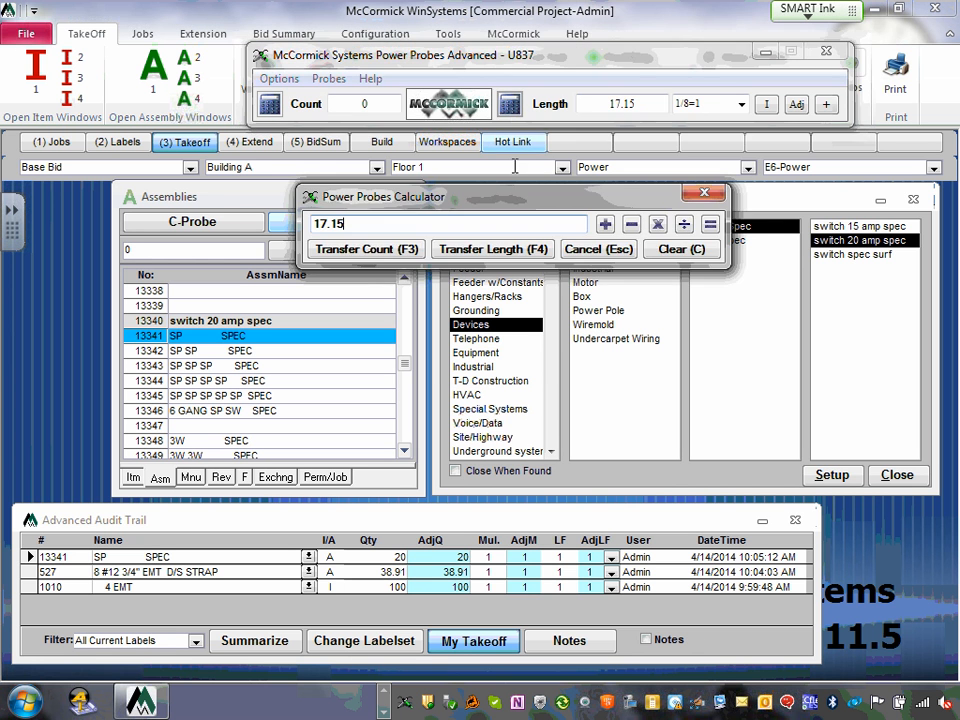
pyautogui.click(672, 250)
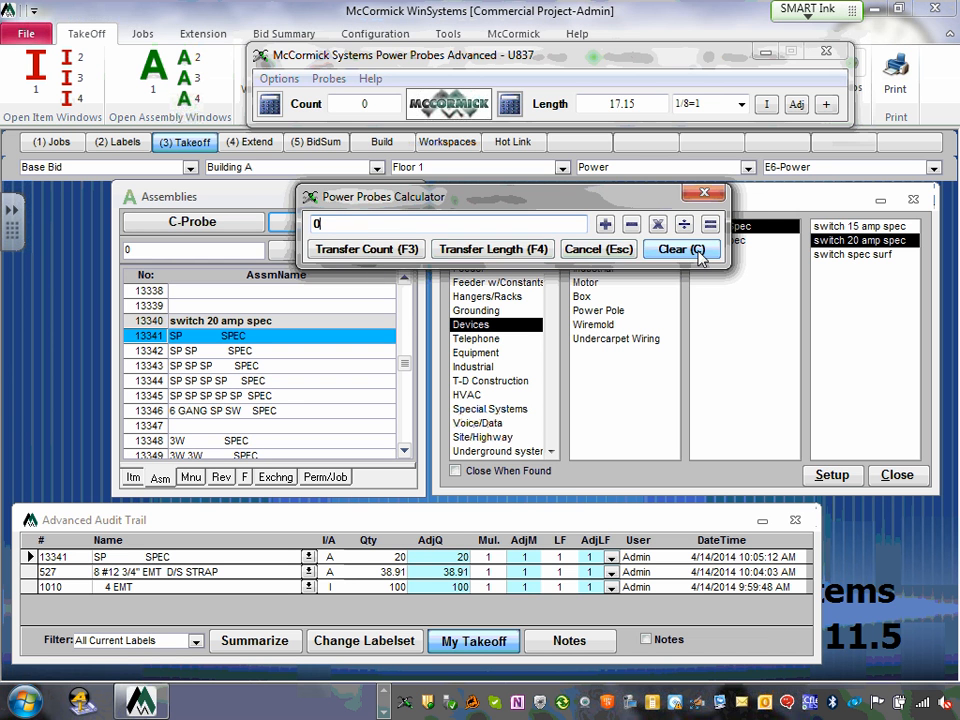
pyautogui.click(470, 250)
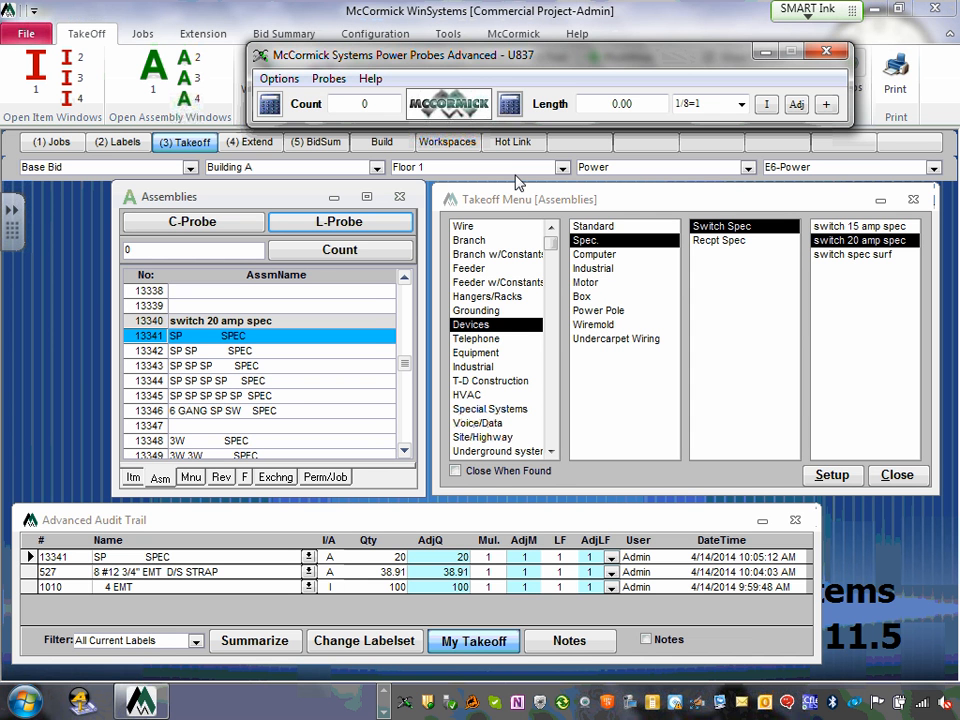
# - Close Power Probes, check Extension Labels and the $0.00 Bid Summary, then return to Takeoff
pyautogui.click(830, 55)
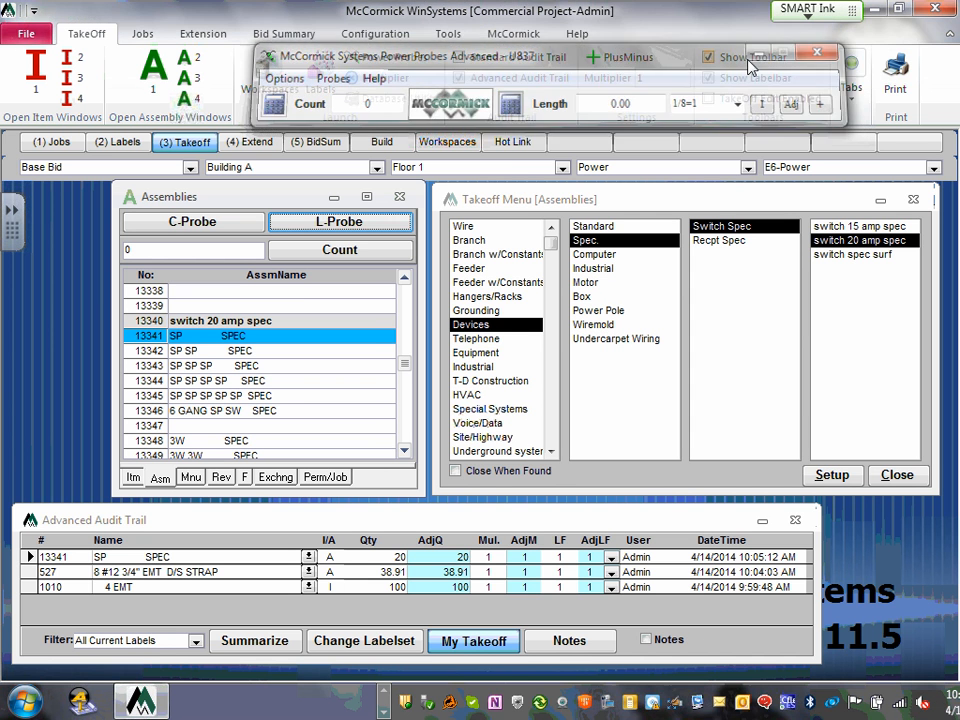
pyautogui.click(252, 144)
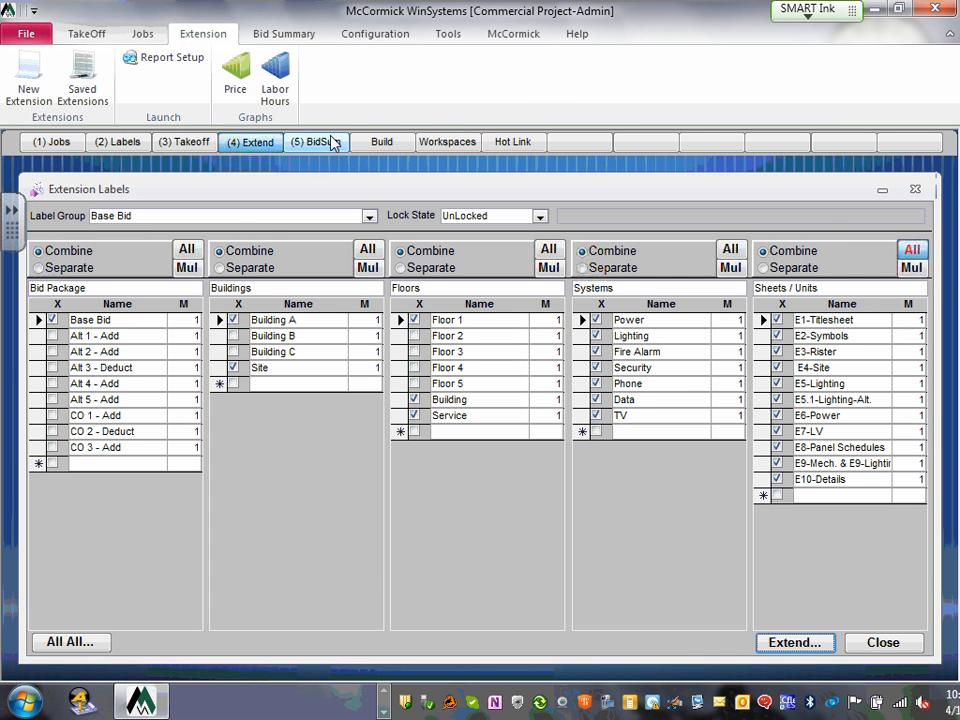
pyautogui.click(333, 143)
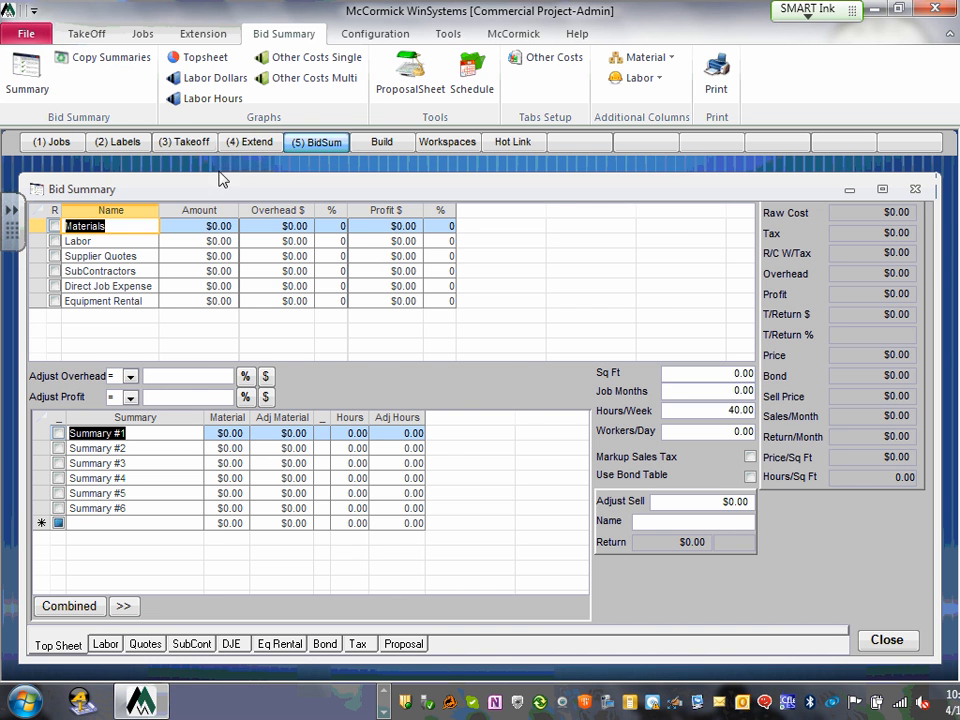
pyautogui.click(249, 142)
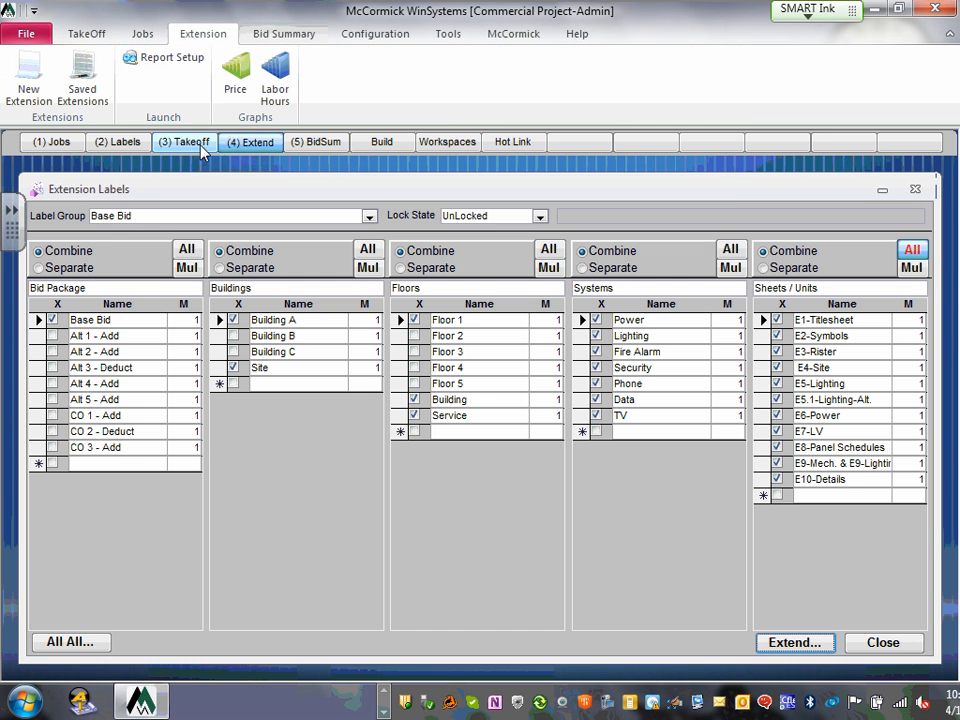
pyautogui.click(194, 143)
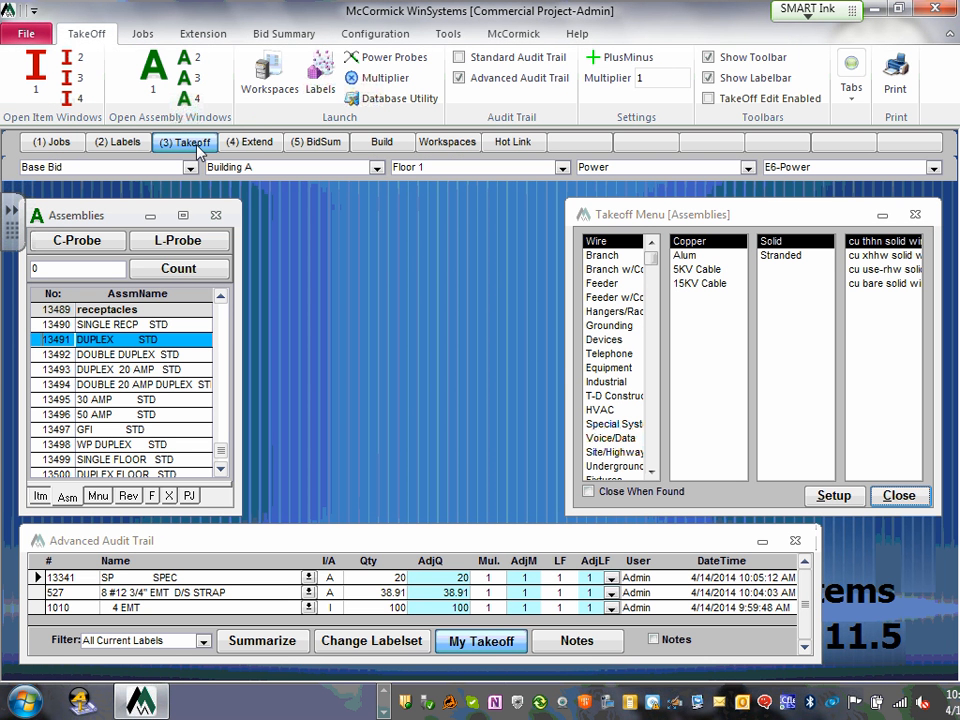
pyautogui.click(914, 215)
pyautogui.click(215, 216)
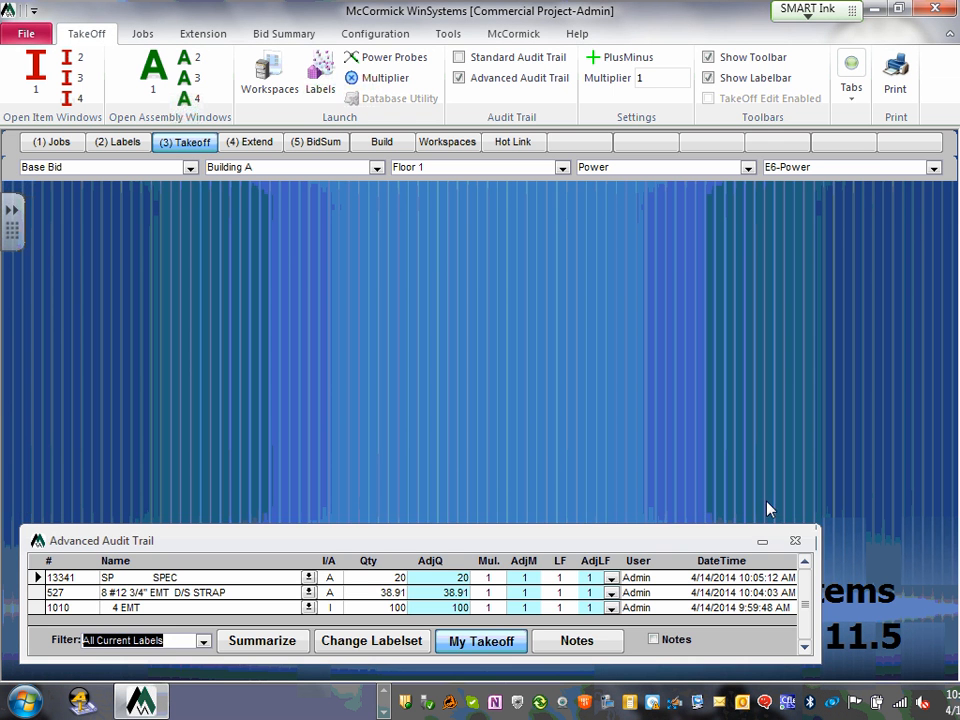
pyautogui.click(795, 540)
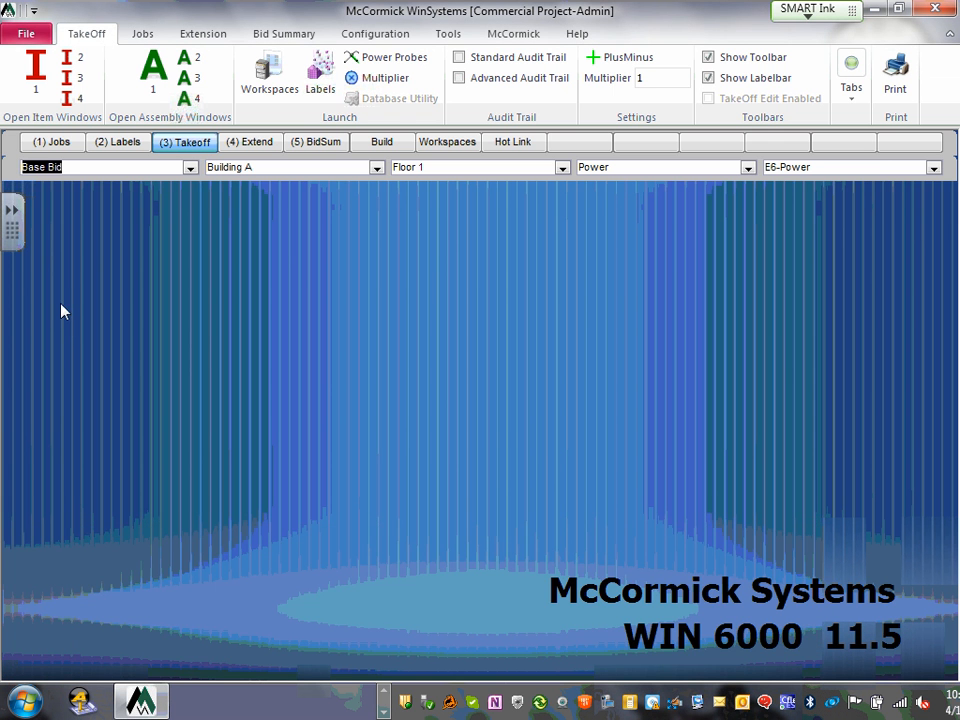
pyautogui.click(119, 146)
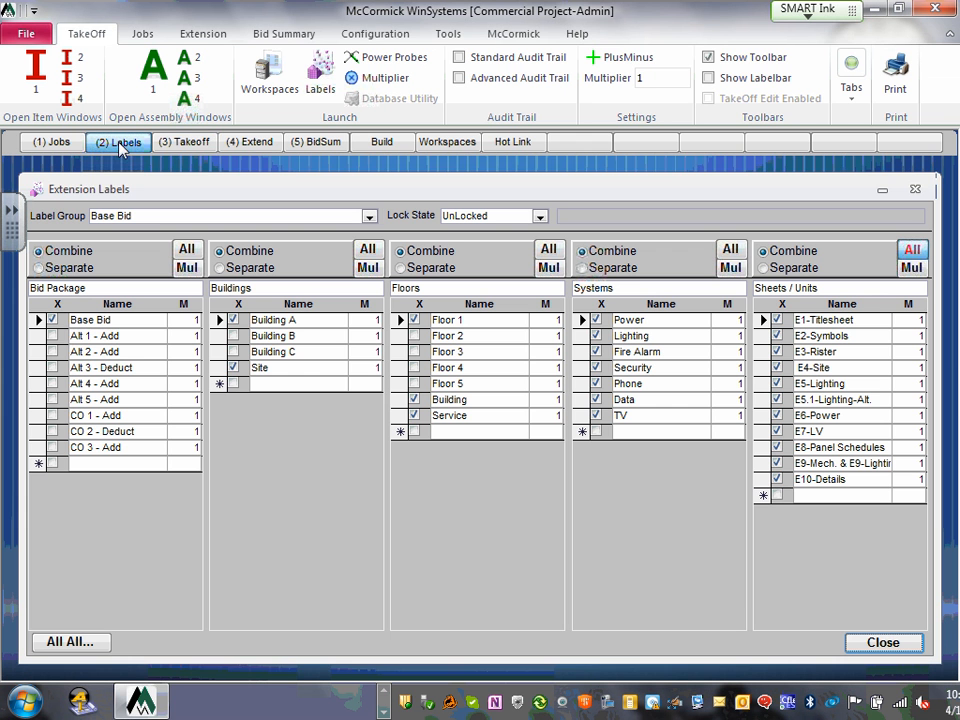
pyautogui.click(186, 144)
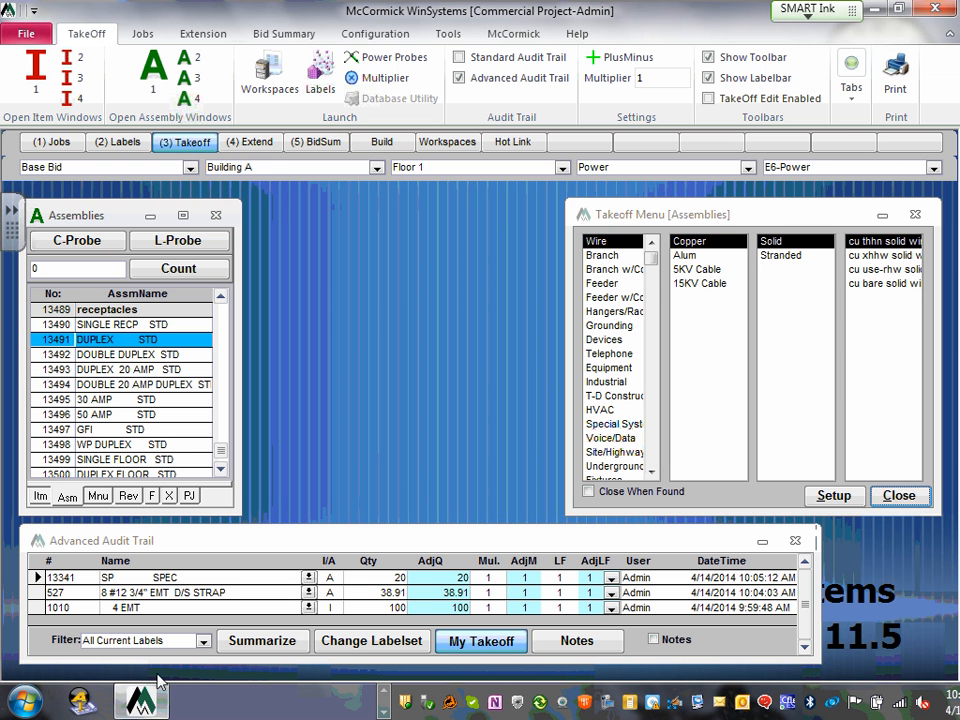
# - Show All Takeoff in the enlarged audit trail, then filter back to All Current Labels
pyautogui.click(203, 643)
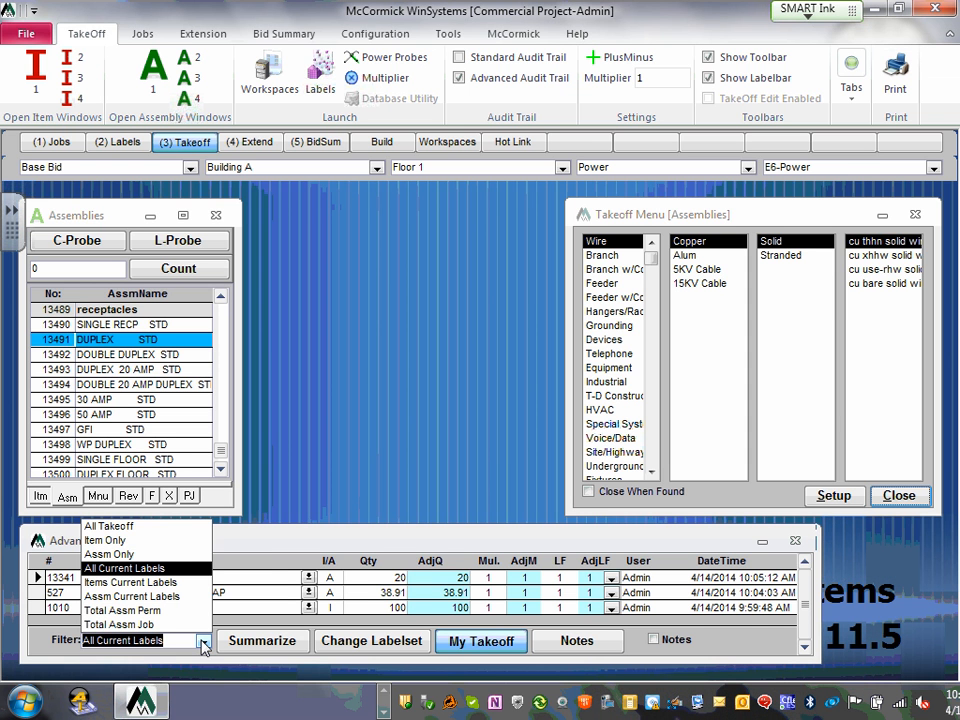
pyautogui.click(148, 526)
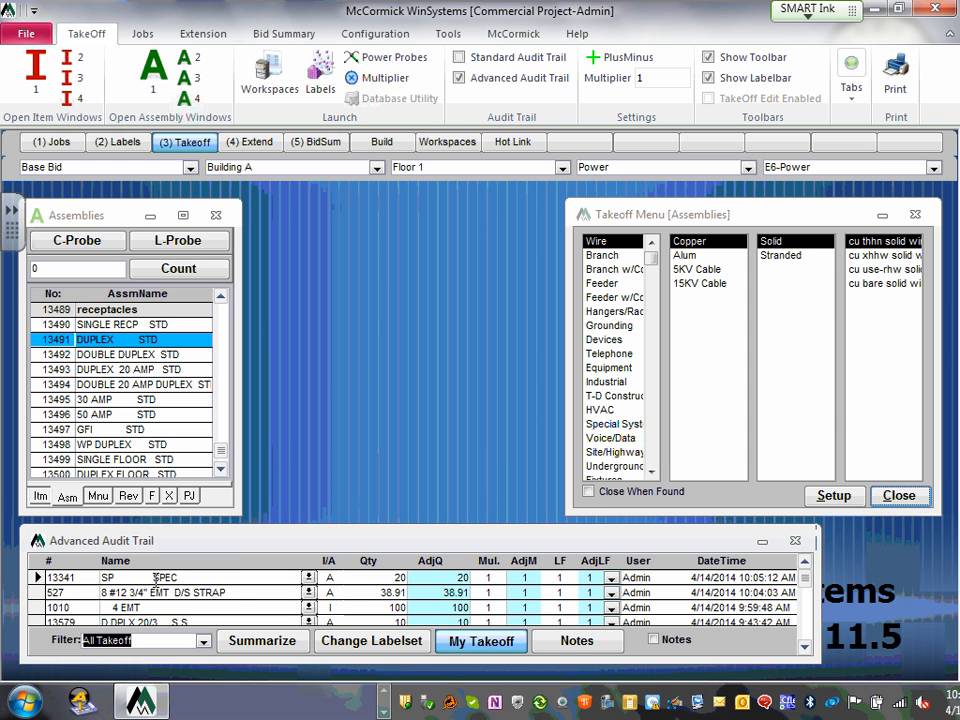
pyautogui.moveTo(315, 524); pyautogui.dragTo(250, 264)
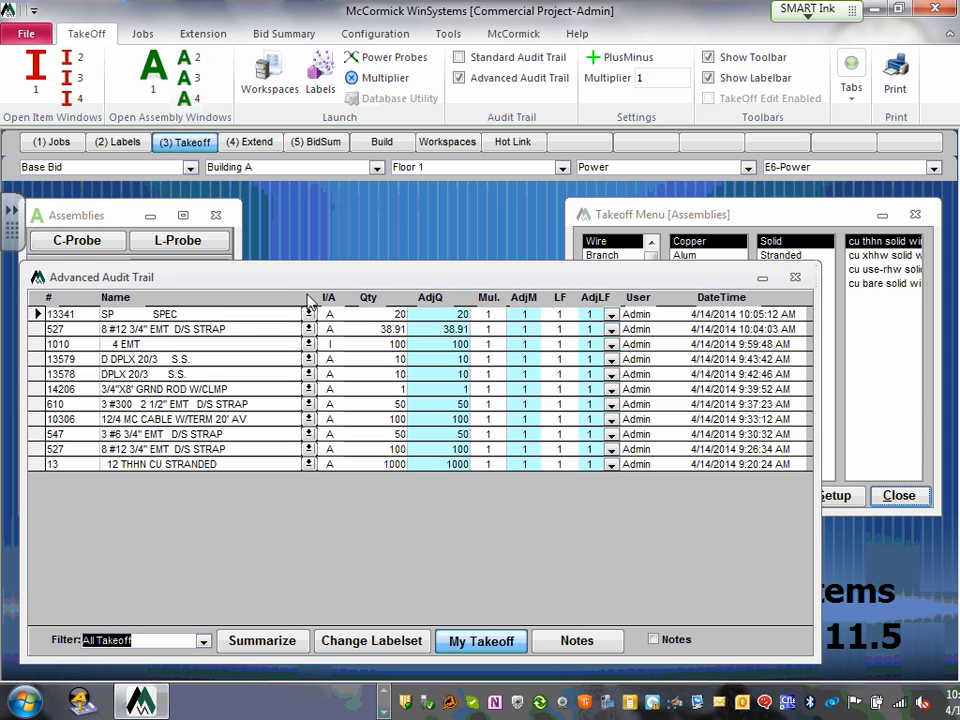
pyautogui.click(203, 640)
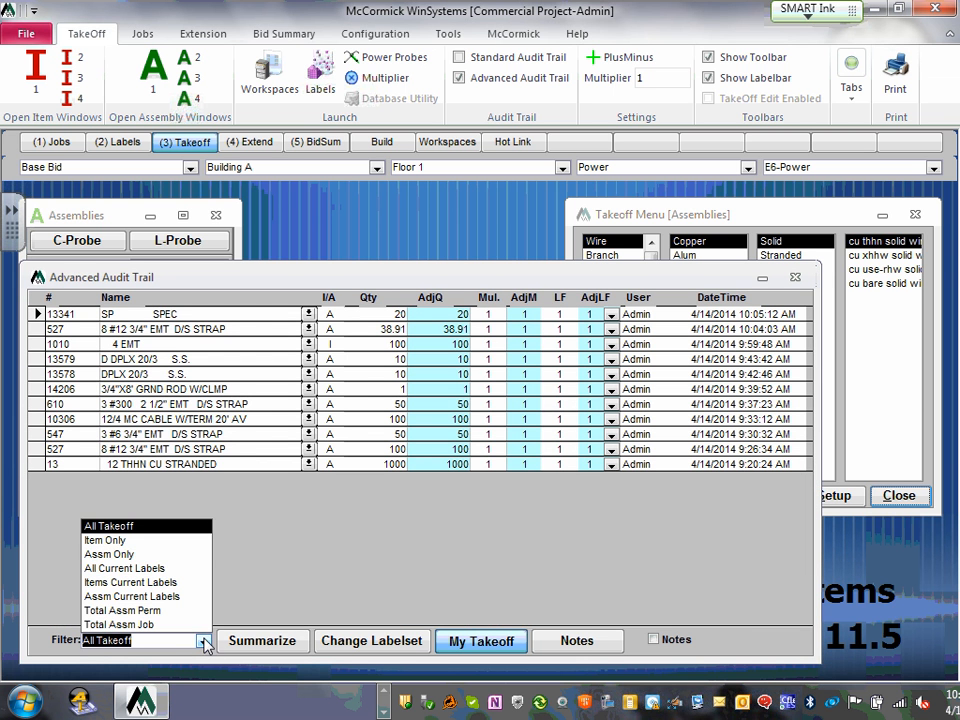
pyautogui.click(184, 569)
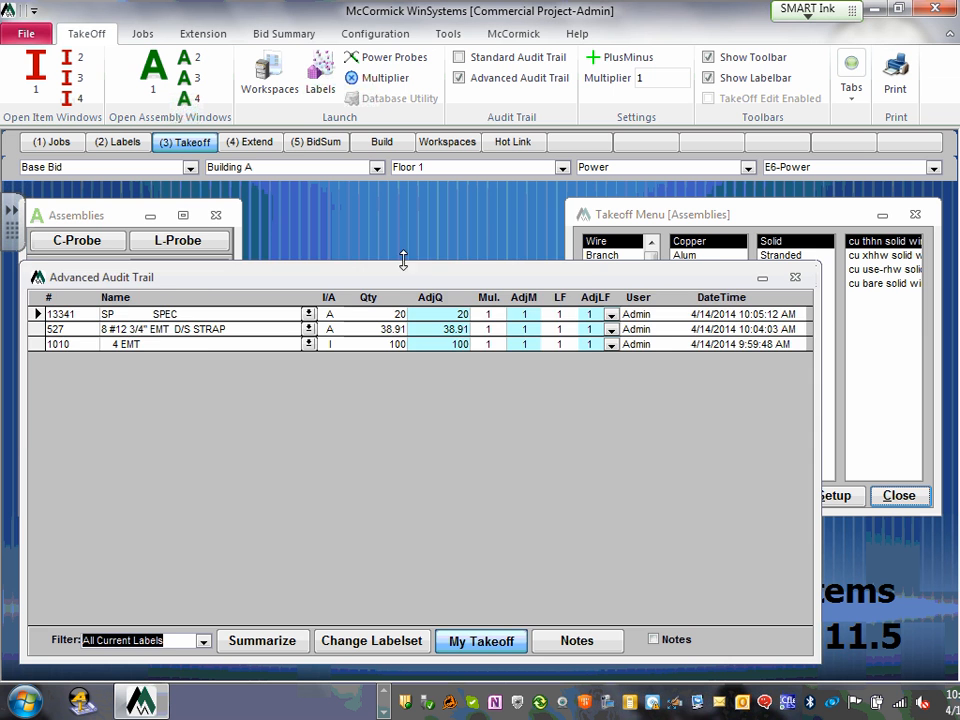
# - Shrink the audit trail, reposition the Assemblies window, and choose Feeder in the Takeoff Menu
pyautogui.moveTo(403, 261); pyautogui.dragTo(396, 460)
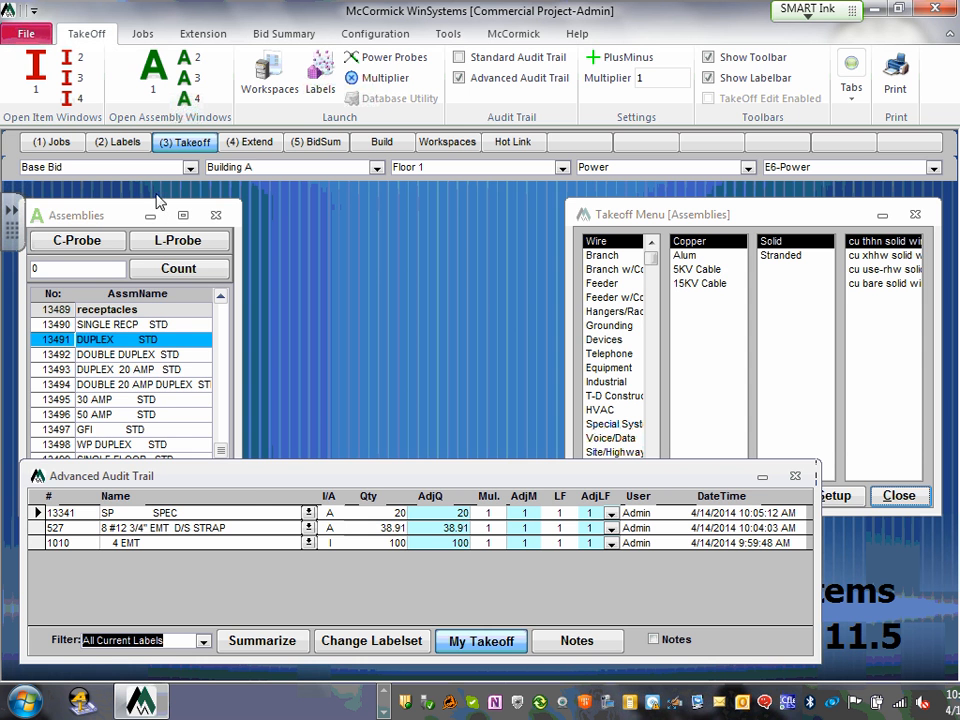
pyautogui.moveTo(122, 214); pyautogui.dragTo(150, 196)
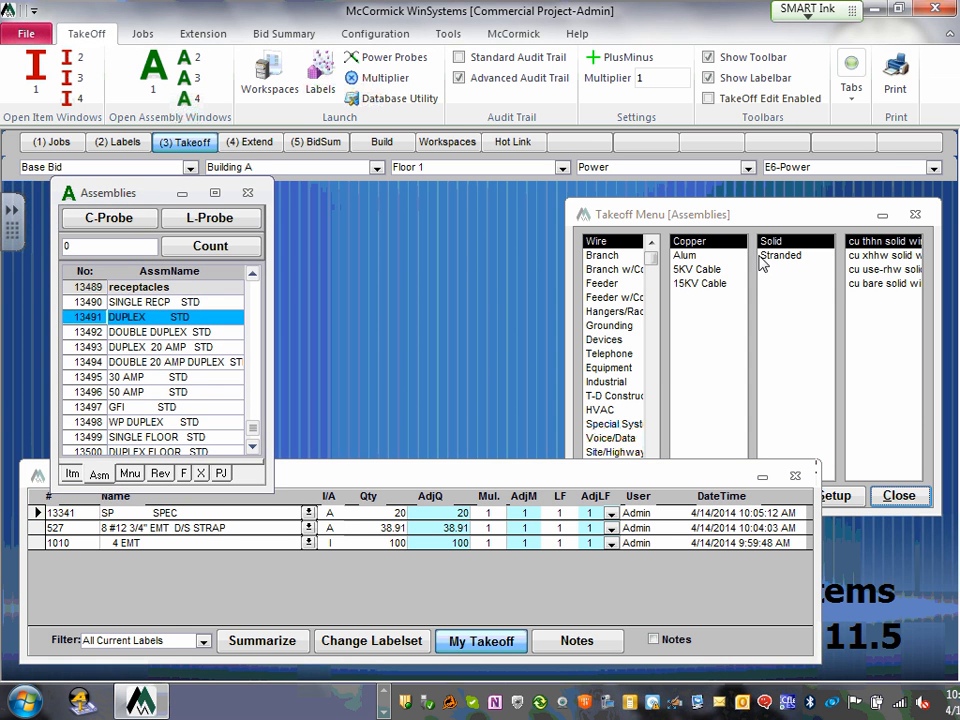
pyautogui.click(612, 285)
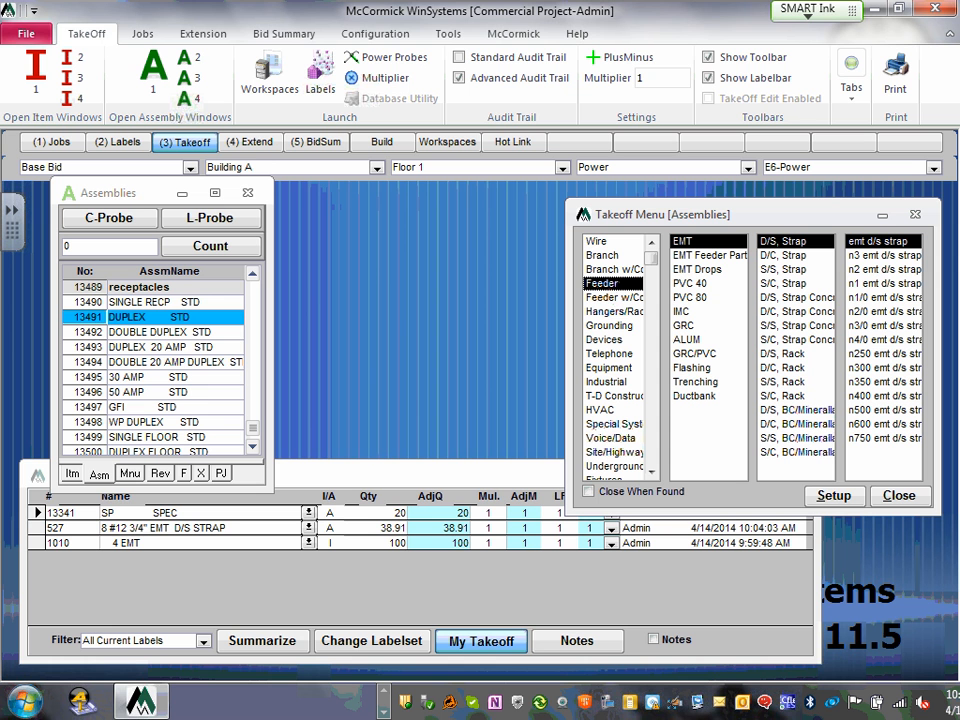
pyautogui.click(384, 703)
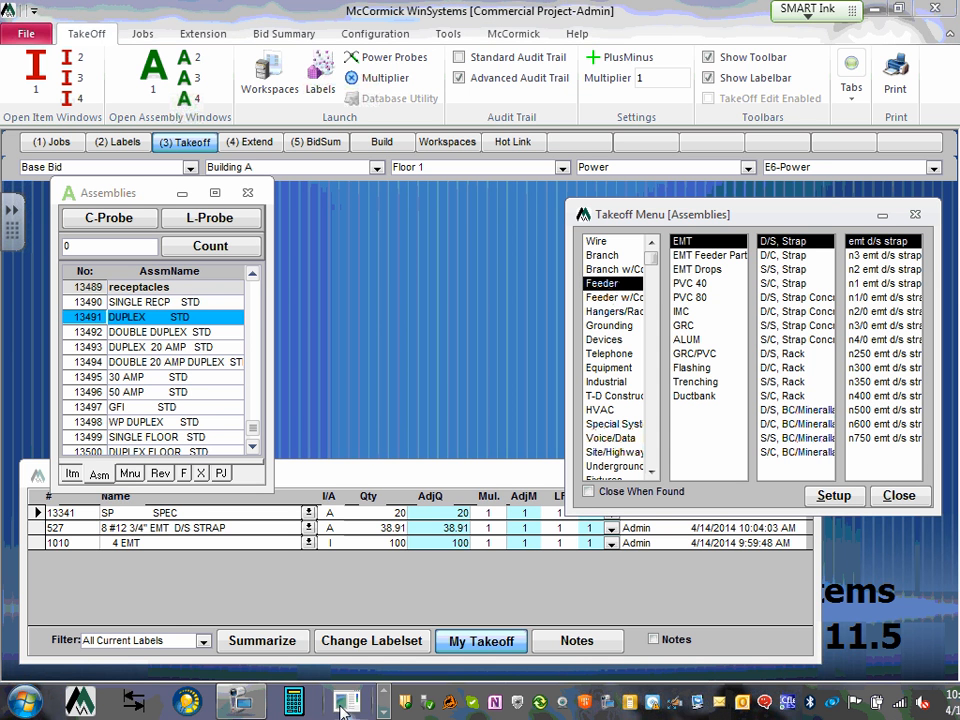
pyautogui.click(241, 700)
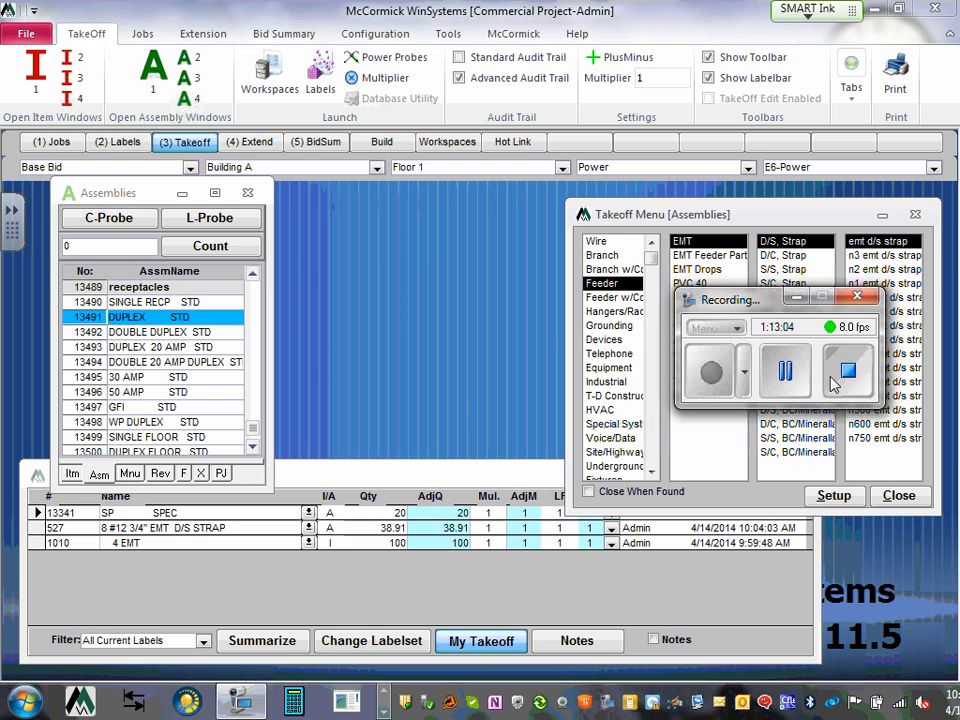